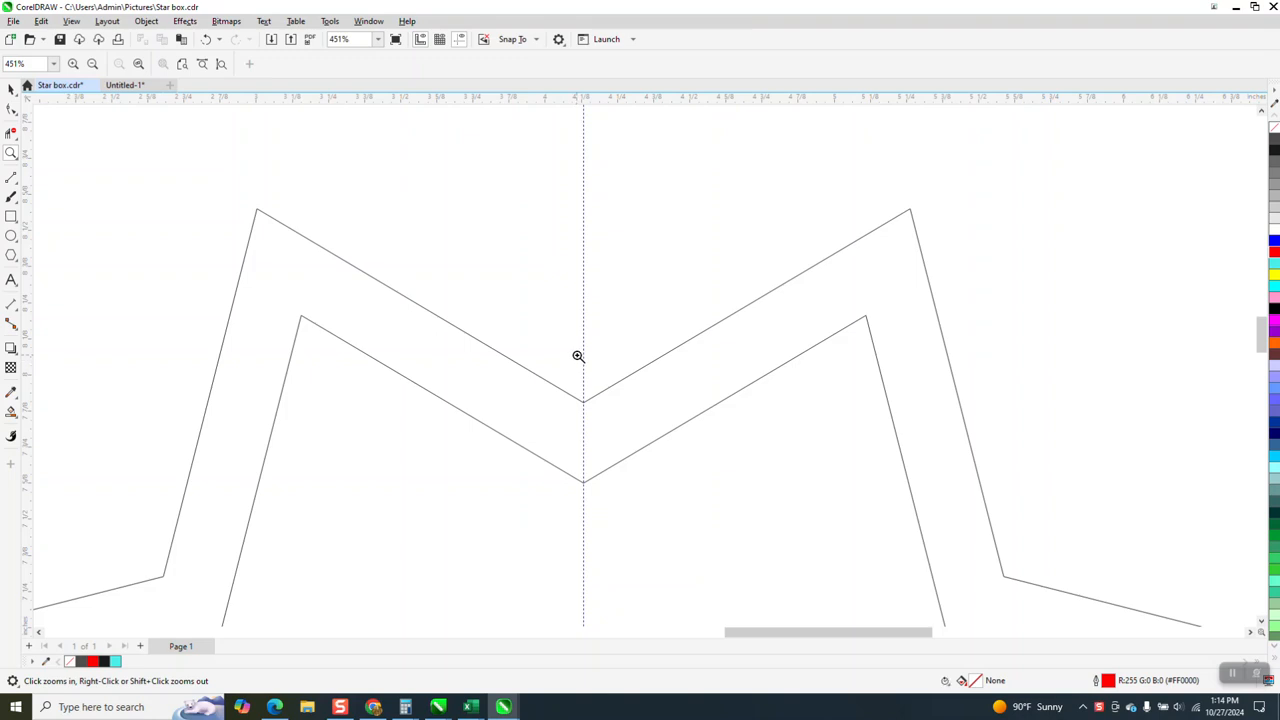
- Measure the gap between the outer and inner star edges with a parallel dimension, and remove the dimension
scroll(540, 337, down, 2)
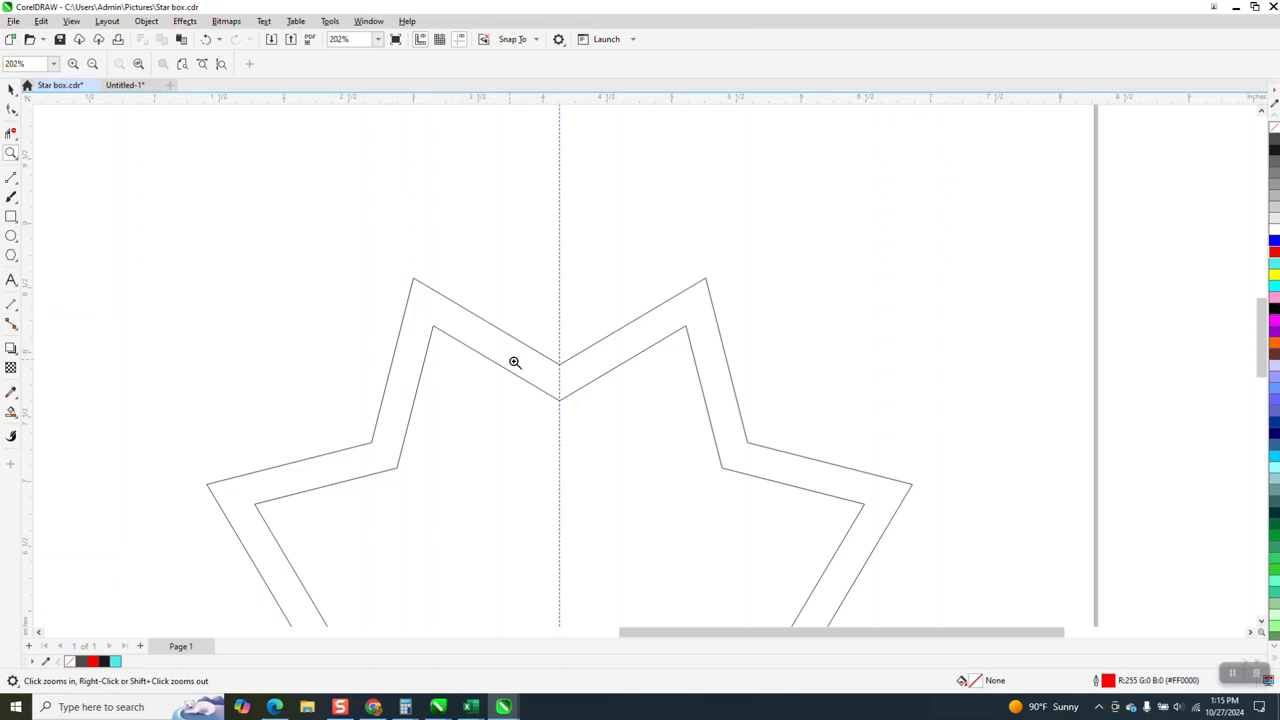
click(16, 316)
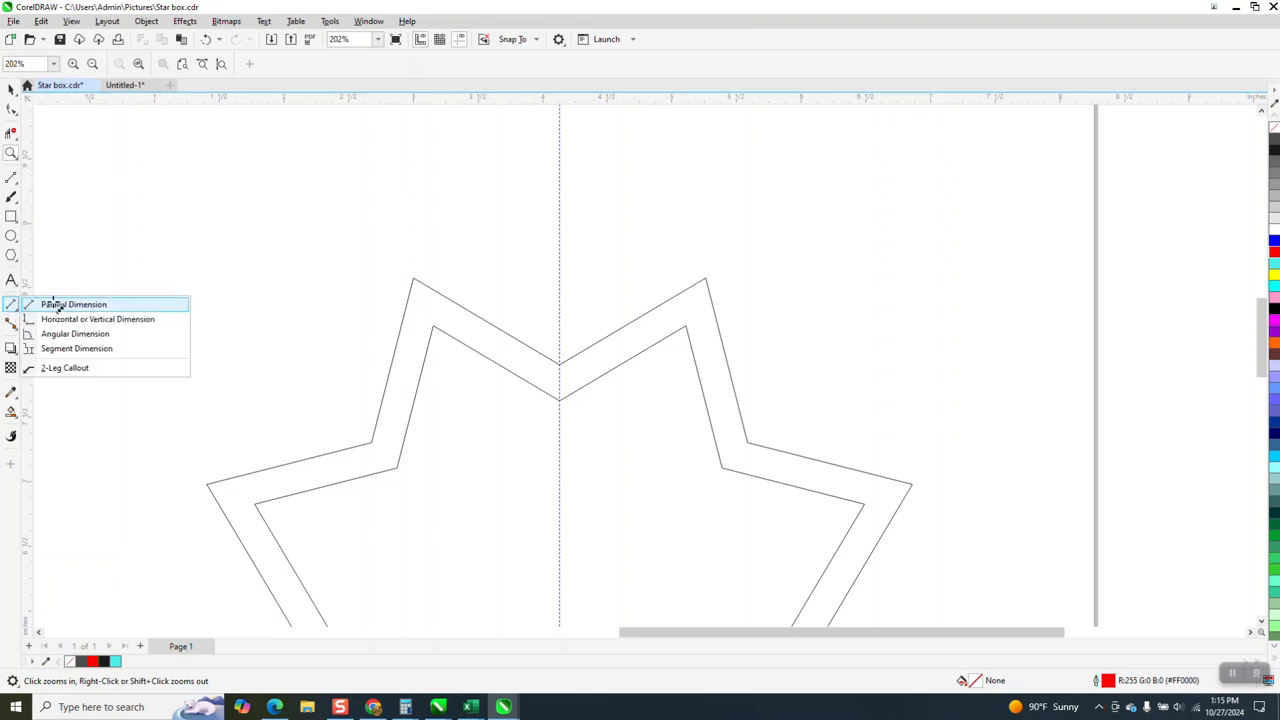
click(50, 305)
drag(623, 368, 603, 343)
click(585, 398)
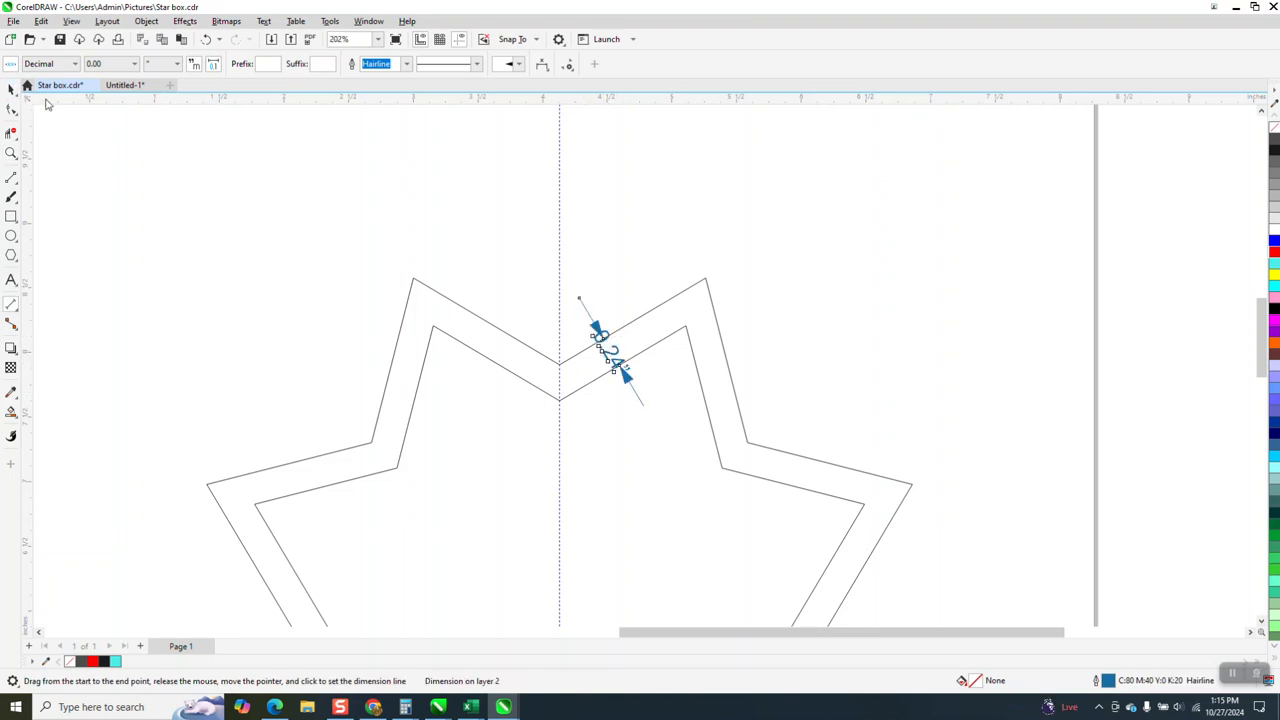
key(Delete)
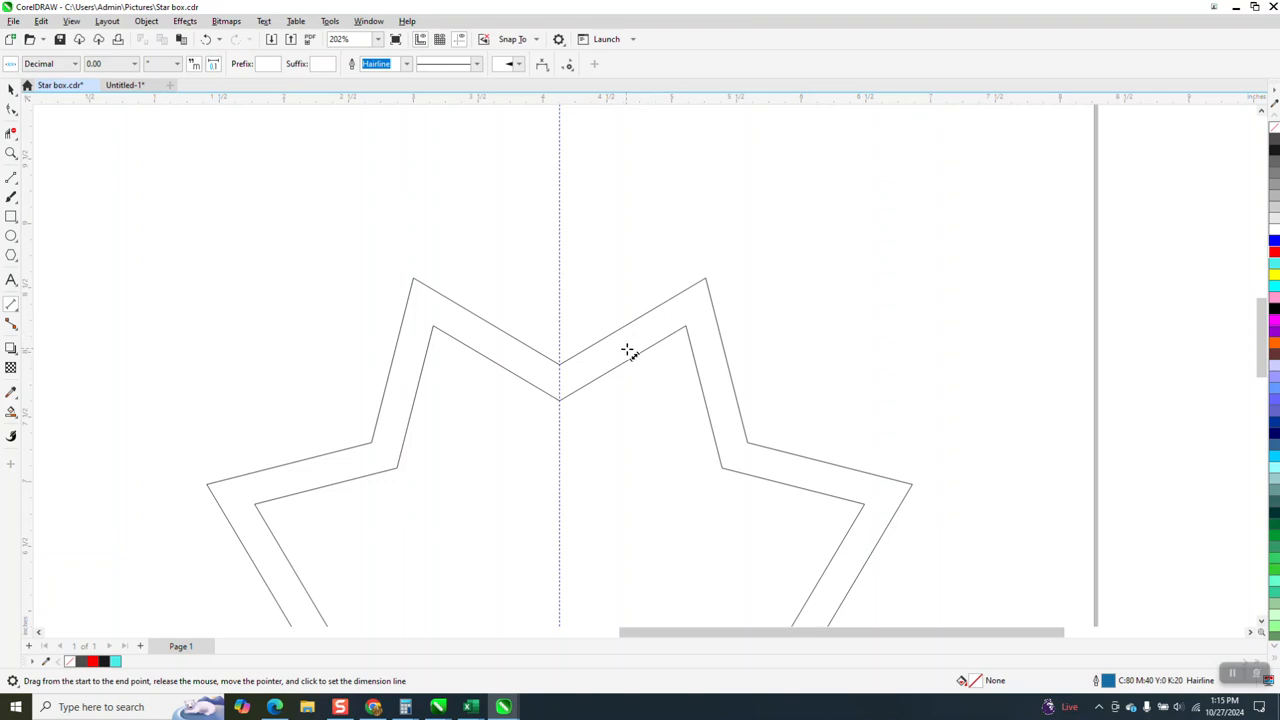
- Try a small rectangle about 0.41 inch wide in the band between the two stars, and delete it
click(11, 216)
drag(226, 160, 288, 182)
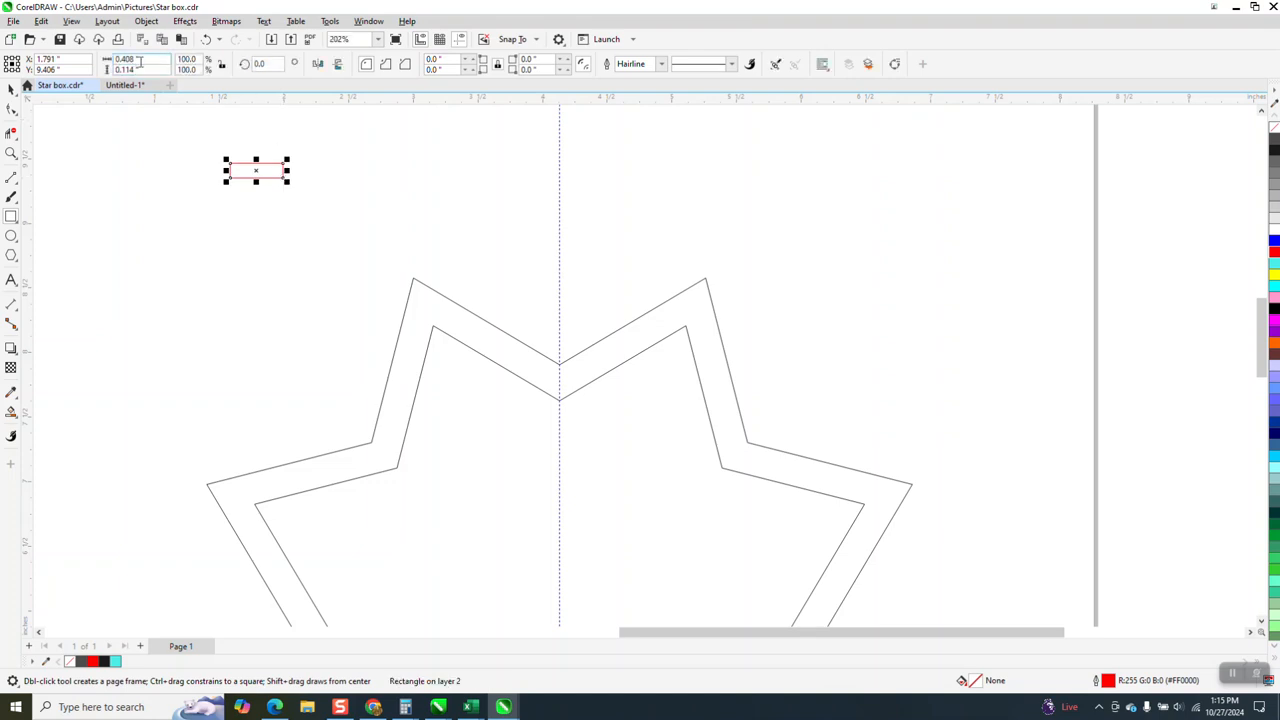
click(126, 69)
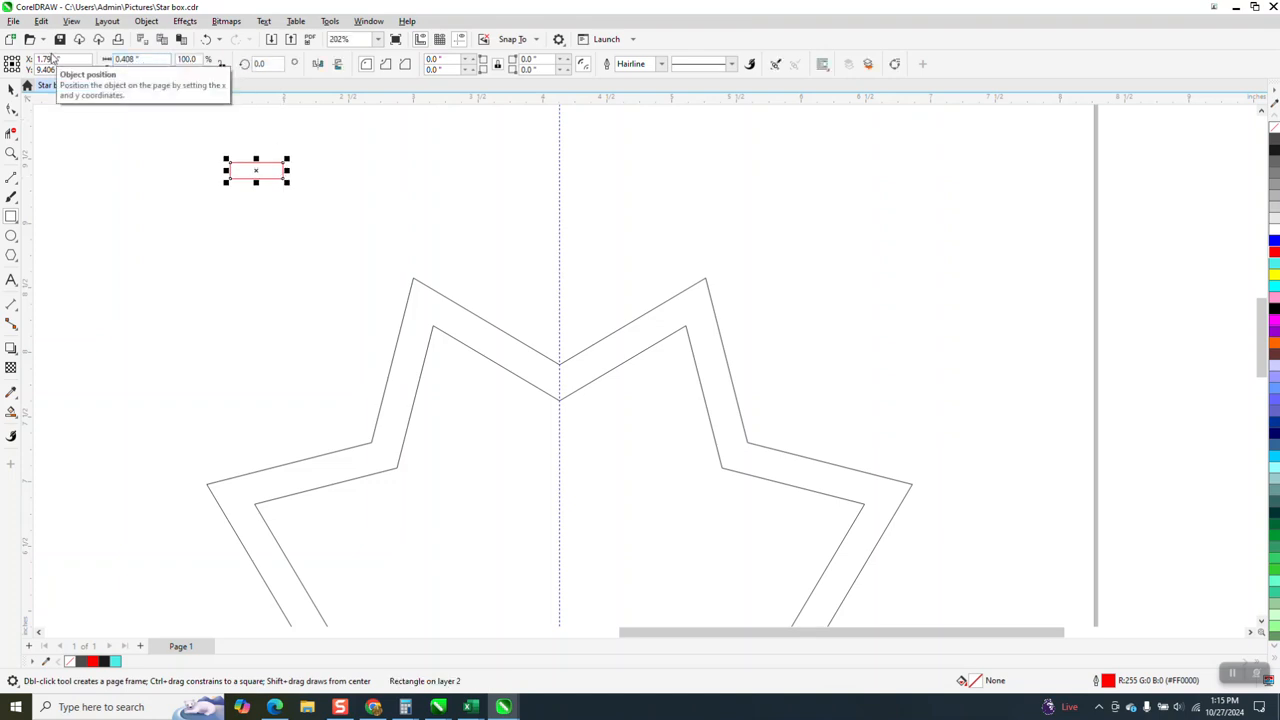
click(9, 90)
drag(256, 170, 641, 334)
click(620, 349)
key(Delete)
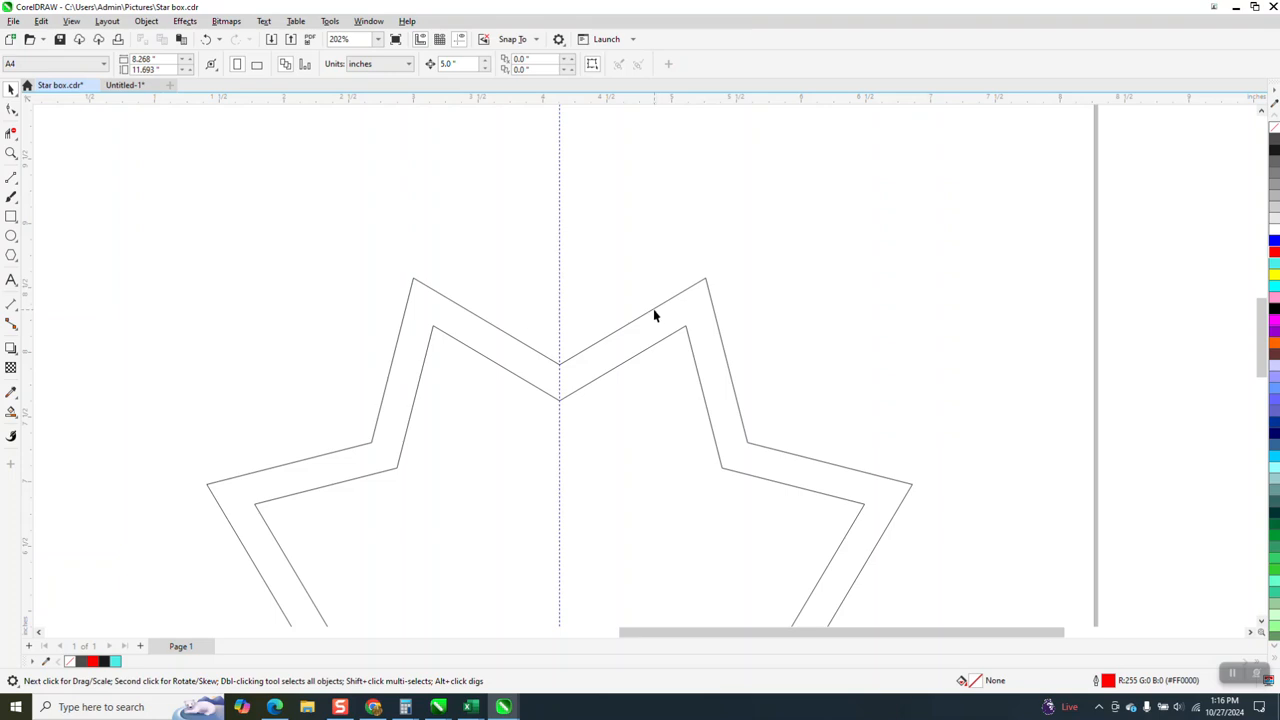
- Enlarge the outer eight-pointed star about its centre to about 5.69 inches wide and high
click(653, 309)
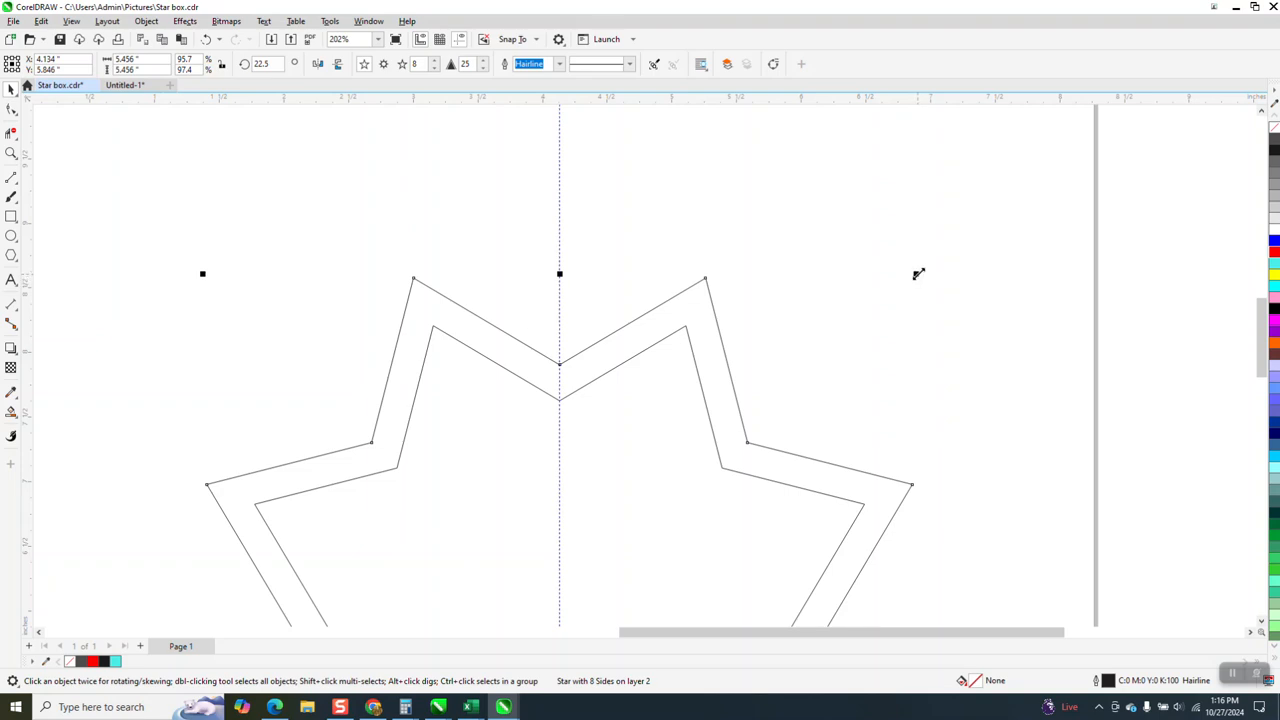
drag(917, 272, 933, 257)
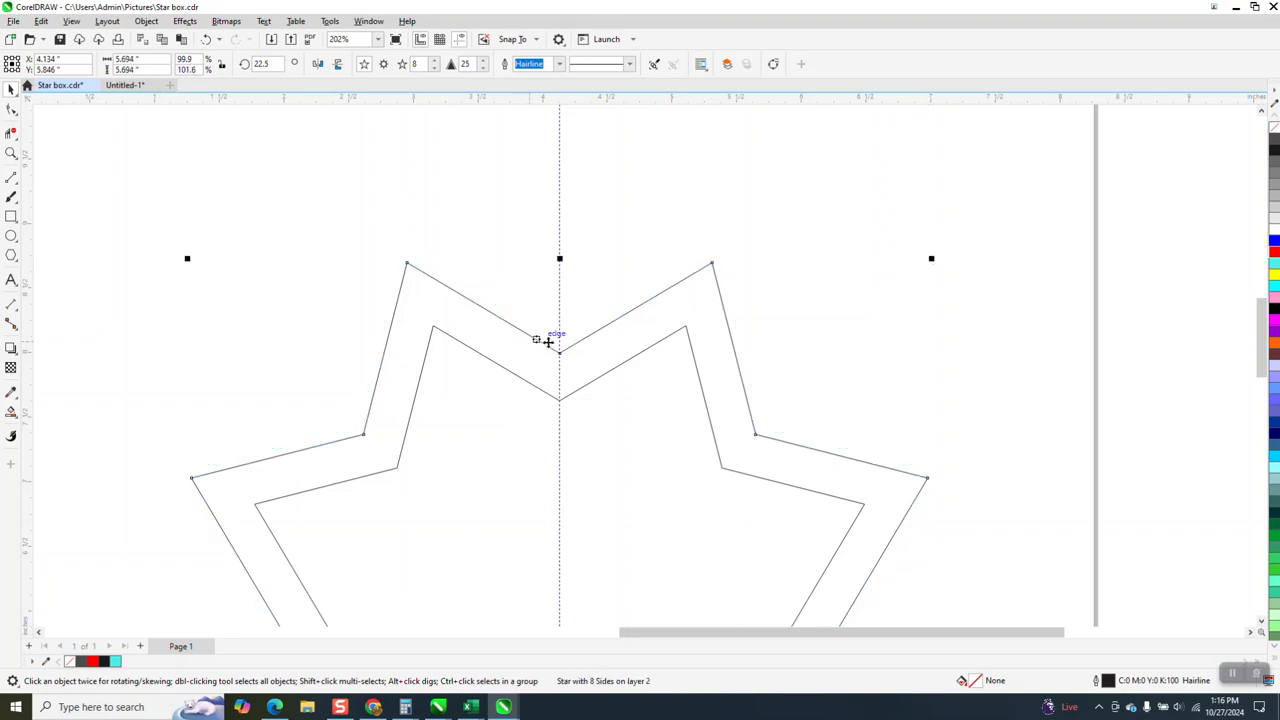
scroll(551, 334, down, 1)
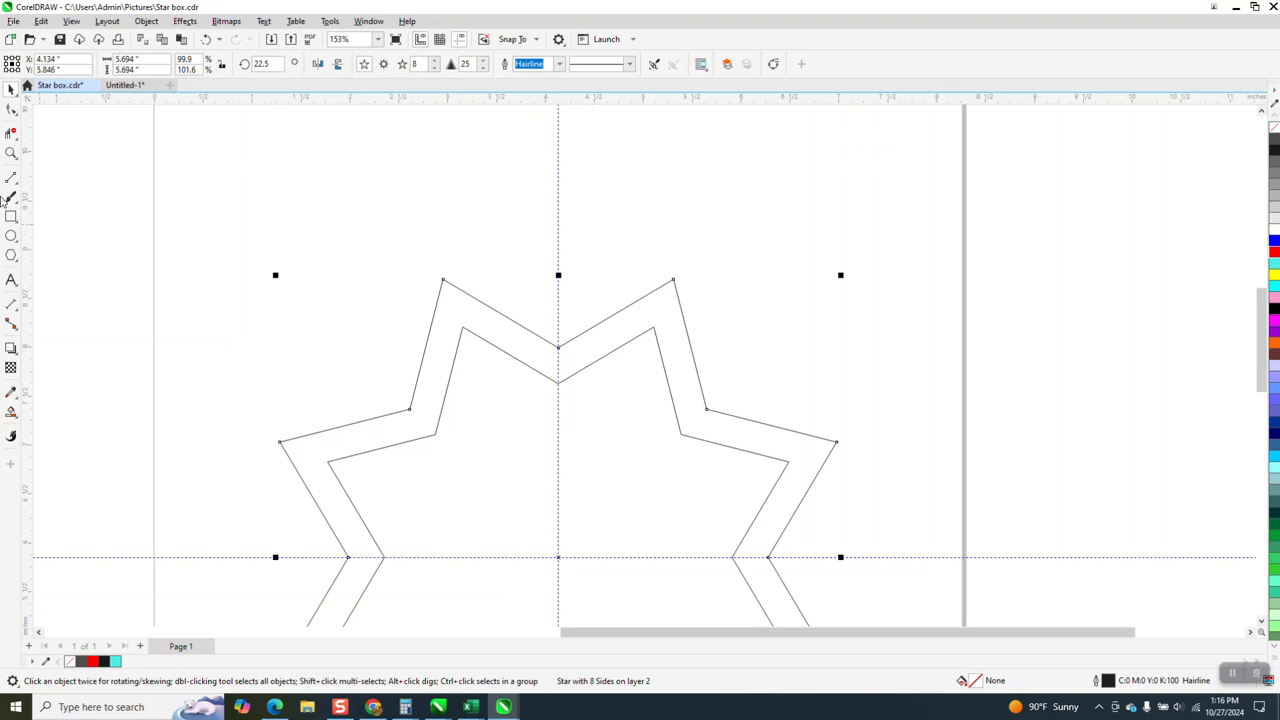
- Draw a 2-point line along the inner star's edge, from the inner corner up to the tip just right of the vertical guideline
click(11, 153)
drag(483, 283, 823, 447)
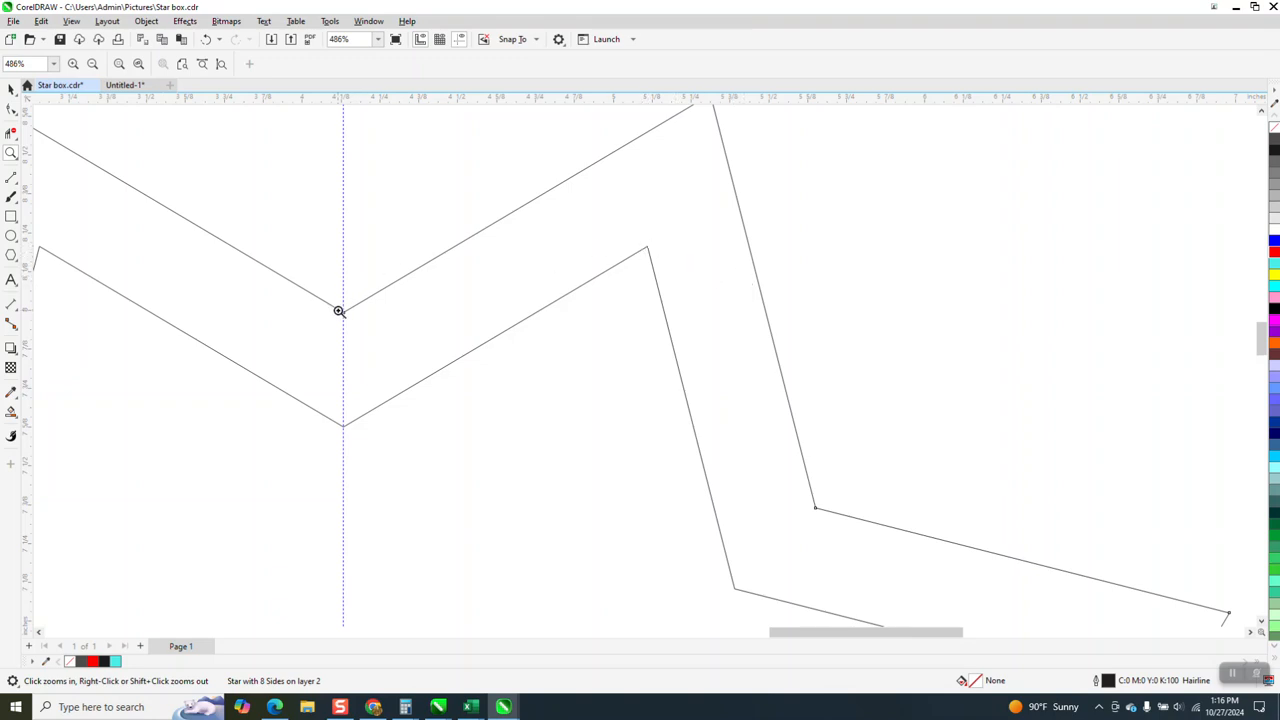
click(11, 177)
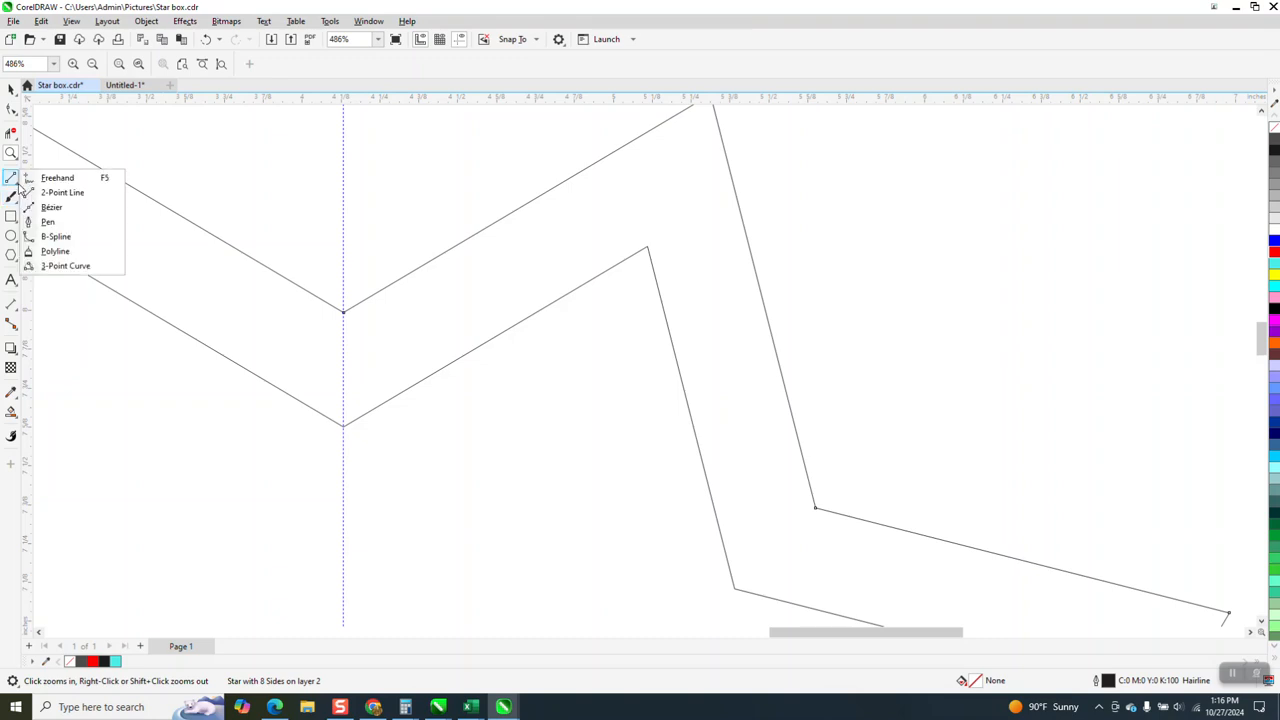
click(55, 191)
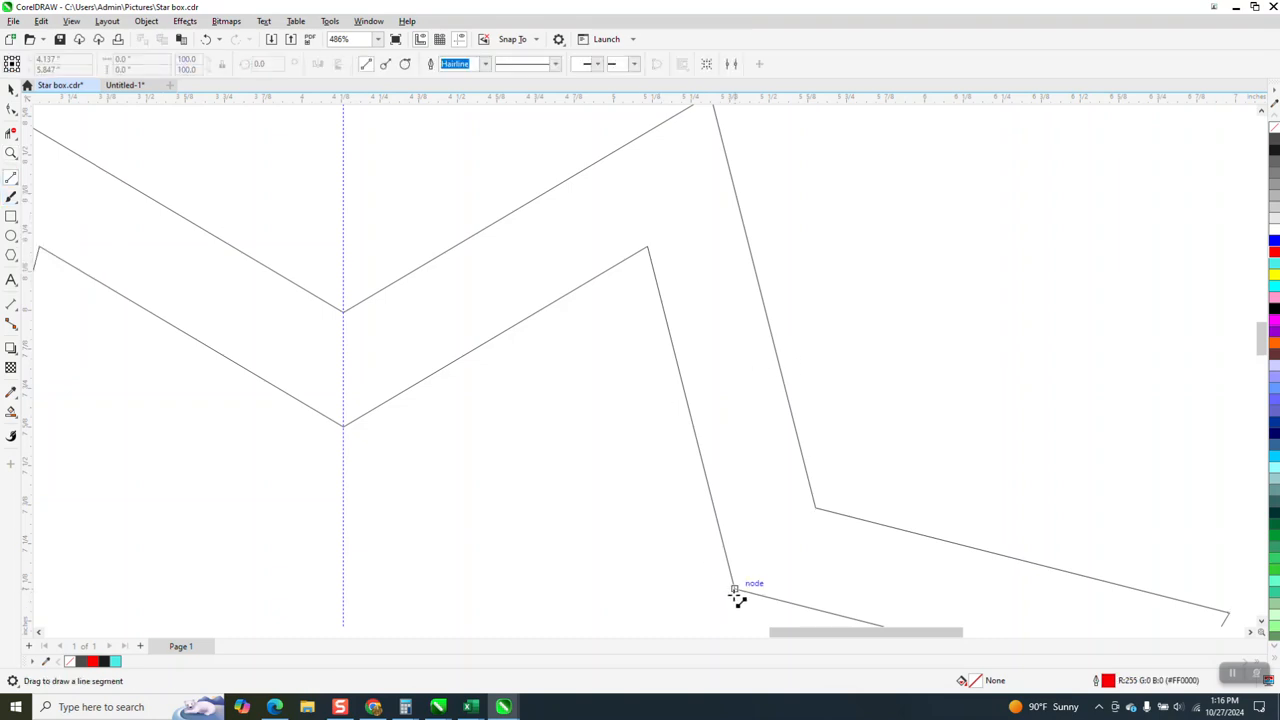
mouse_move(734, 589)
mouse_down()
mouse_move(692, 286)
mouse_move(648, 248)
mouse_up()
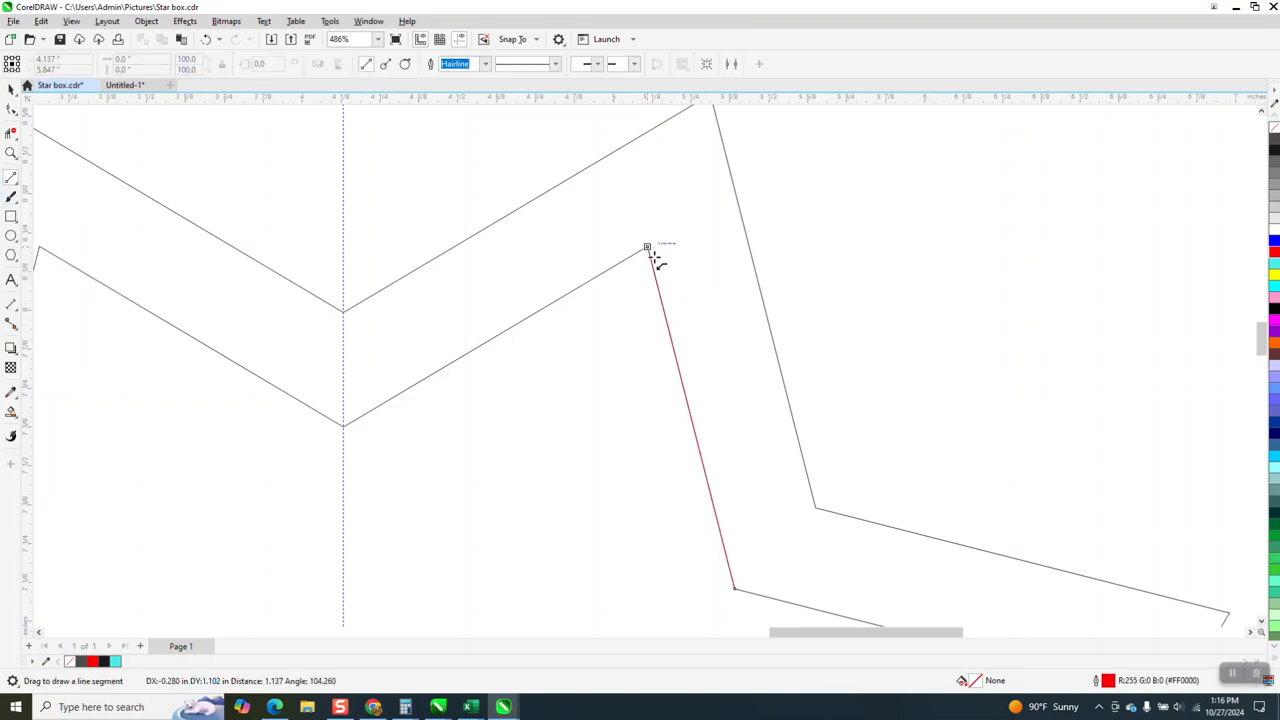
key(space)
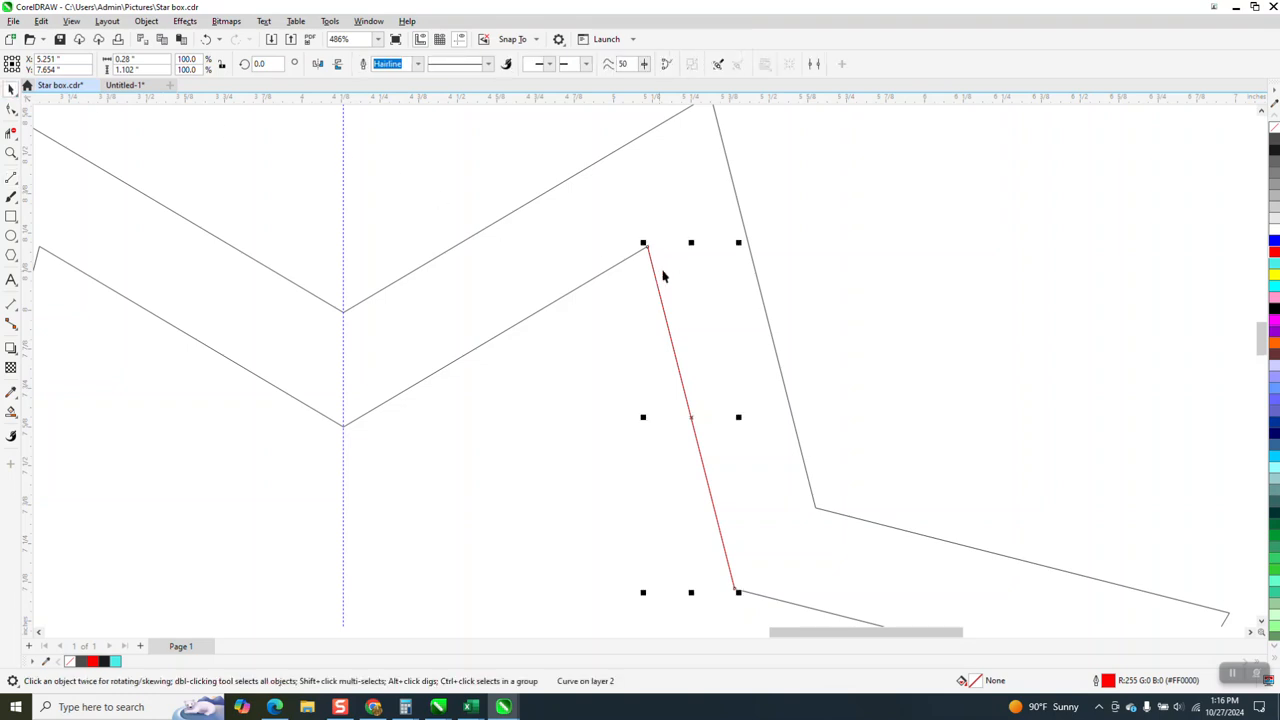
- Stretch the slanted red line past the outer star to about 1.45 inches tall, and place a copy through the inner notch on the guideline
drag(644, 244, 592, 145)
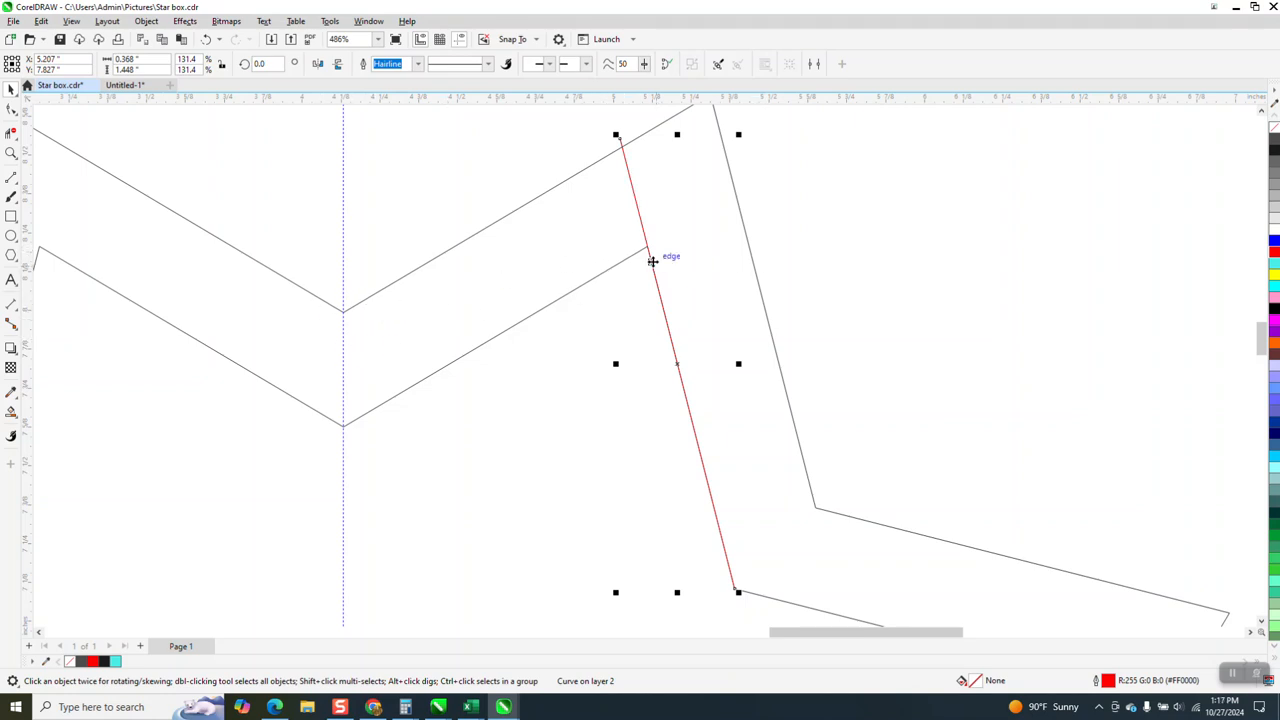
drag(651, 257, 345, 433)
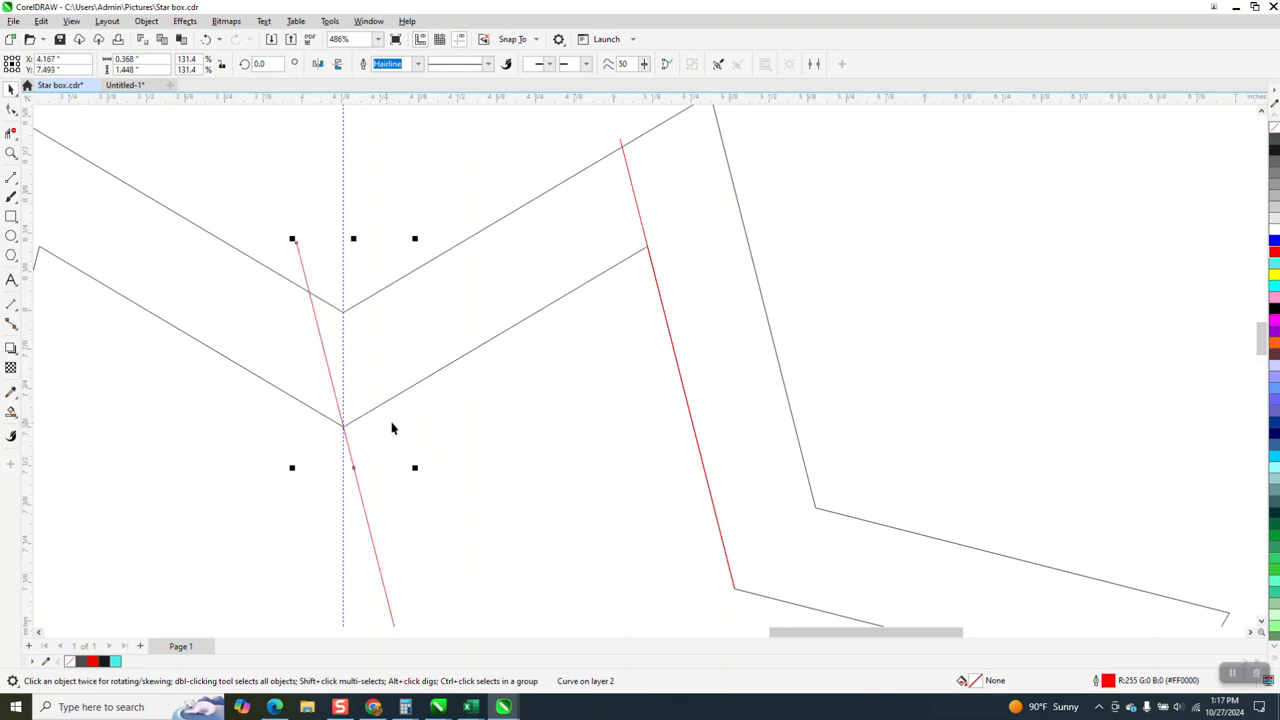
- Draw a vertical line about 0.92 inch long, place it on the guideline through the notch, and copy it to the slanted line's upper end
click(11, 177)
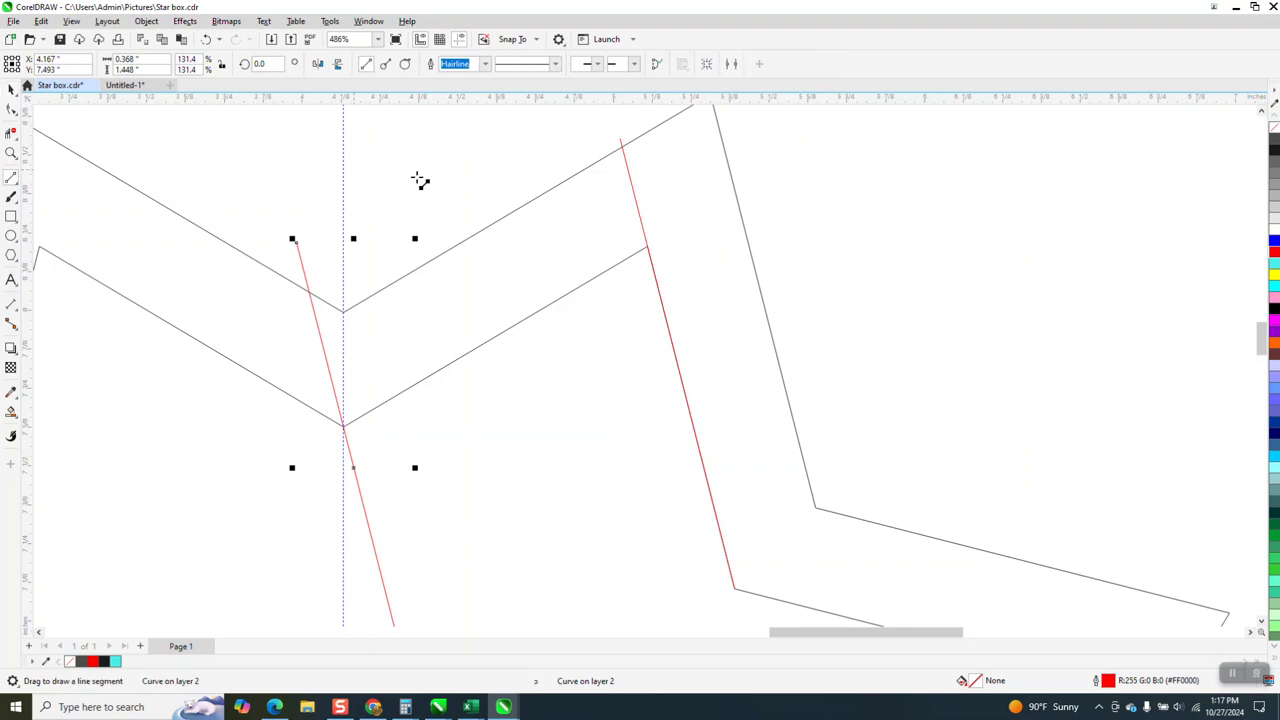
drag(438, 168, 438, 464)
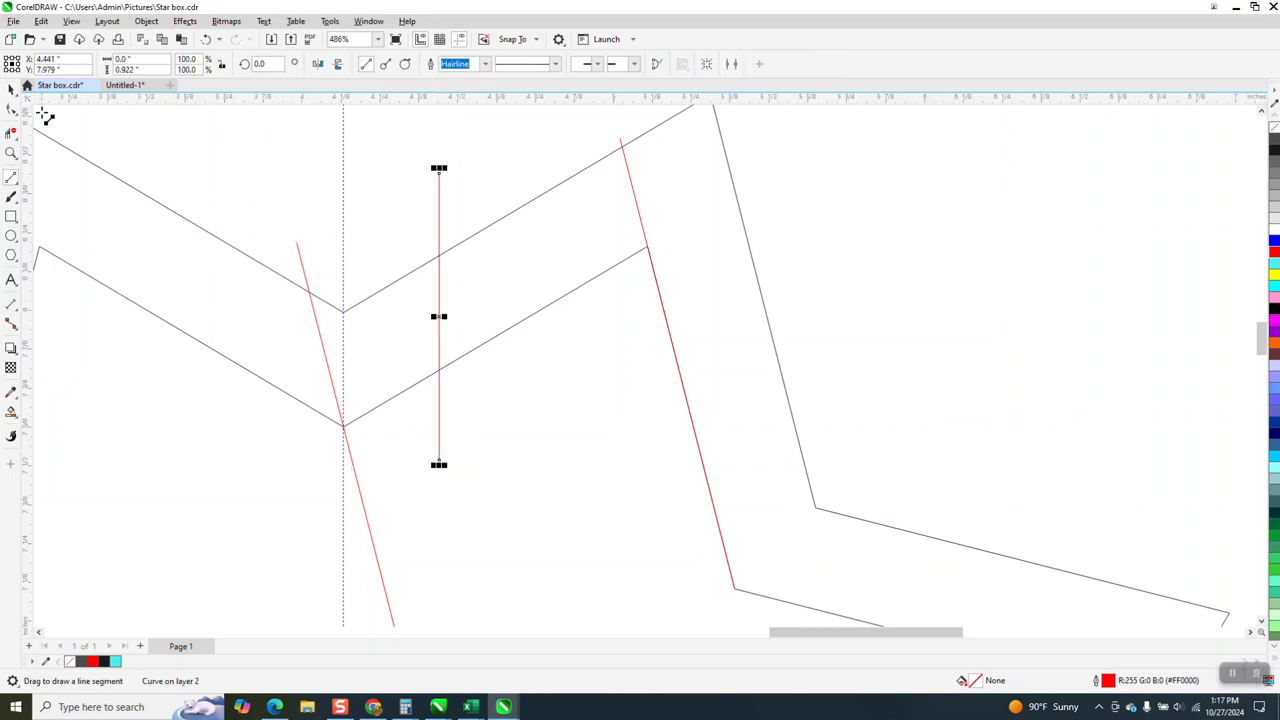
mouse_move(443, 310)
mouse_down()
mouse_move(409, 343)
mouse_move(366, 356)
mouse_up()
click(11, 88)
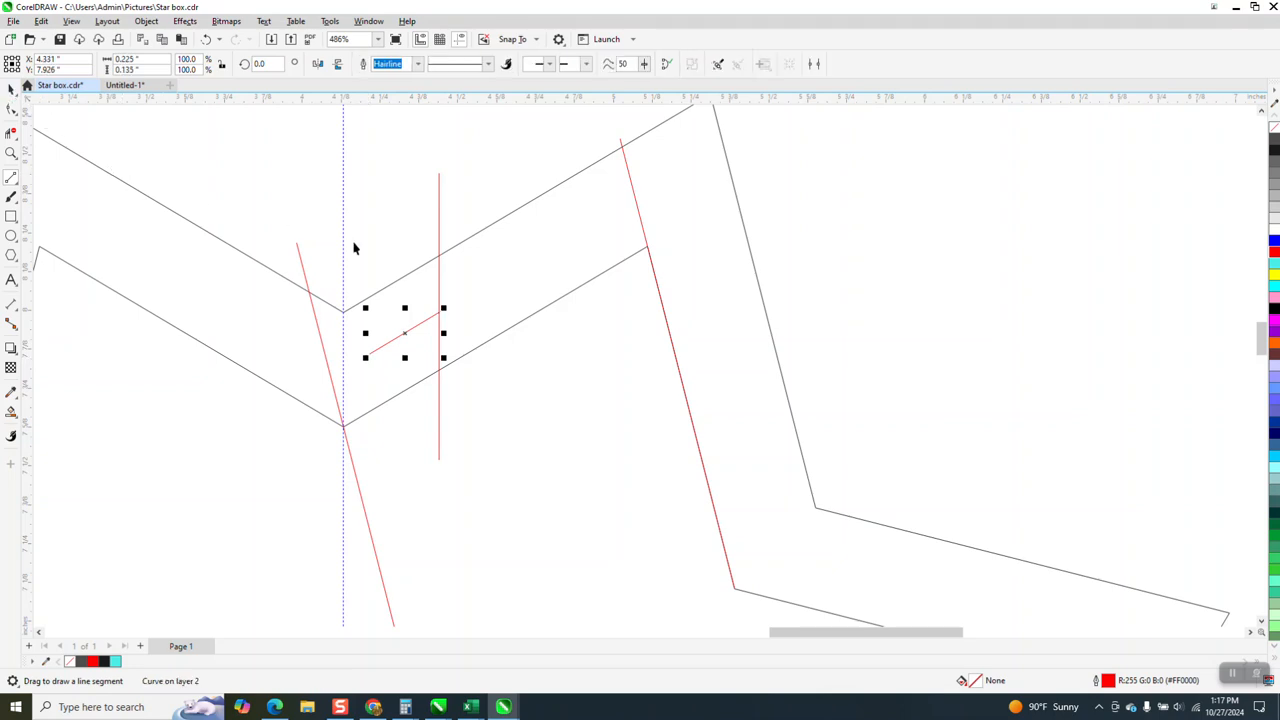
drag(440, 289, 523, 417)
drag(510, 346, 621, 245)
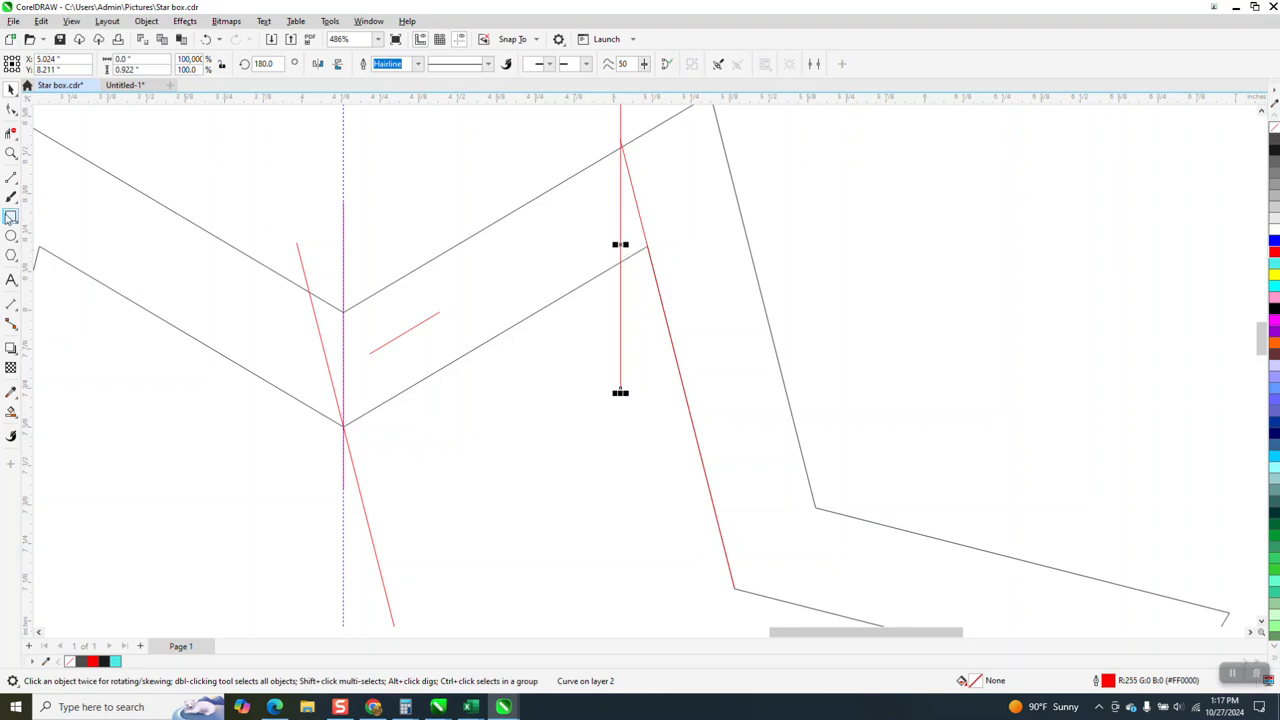
click(12, 303)
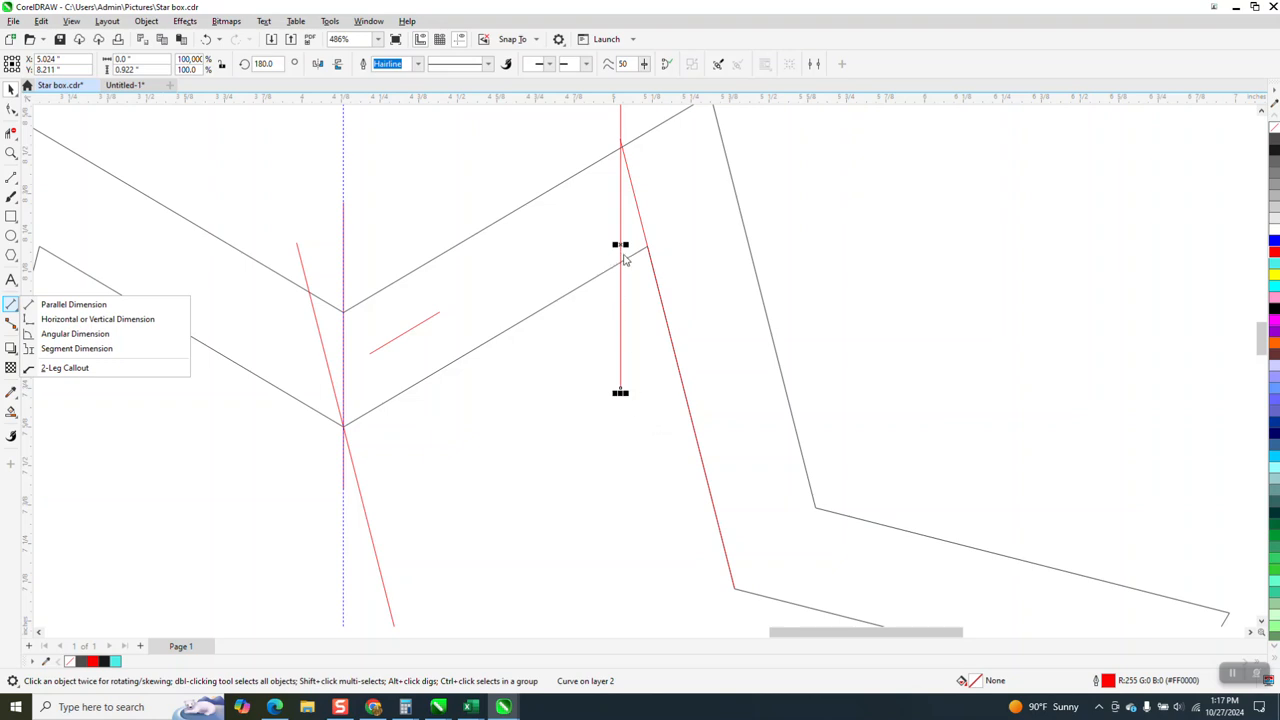
key(XF86Calculator)
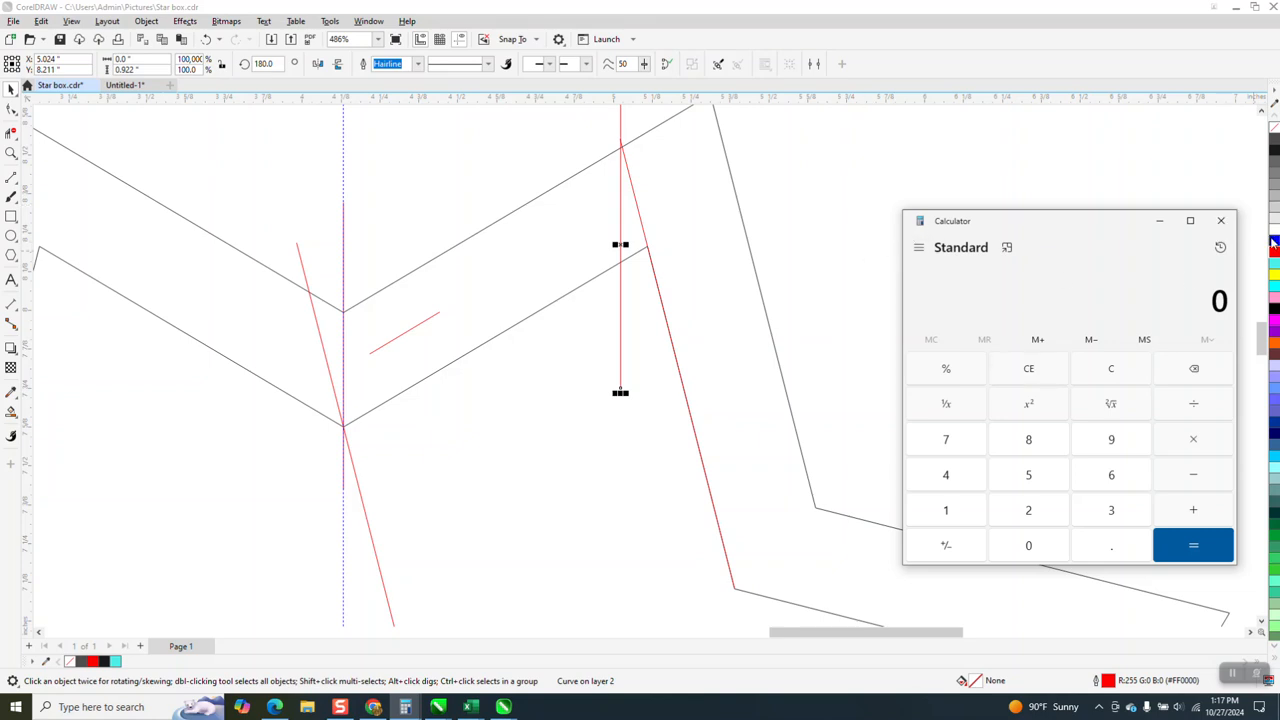
click(1221, 220)
- Delete the vertical line copy near the star tip and the slanted line copy through the notch
key(Delete)
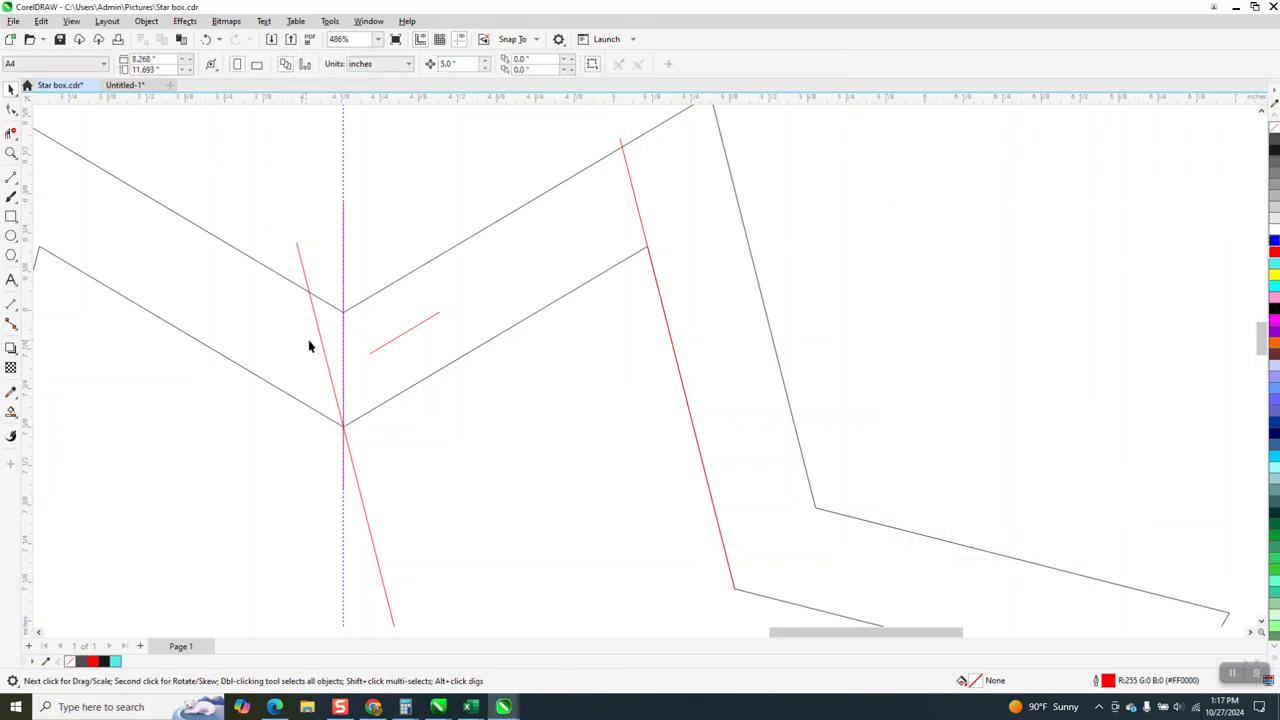
click(318, 338)
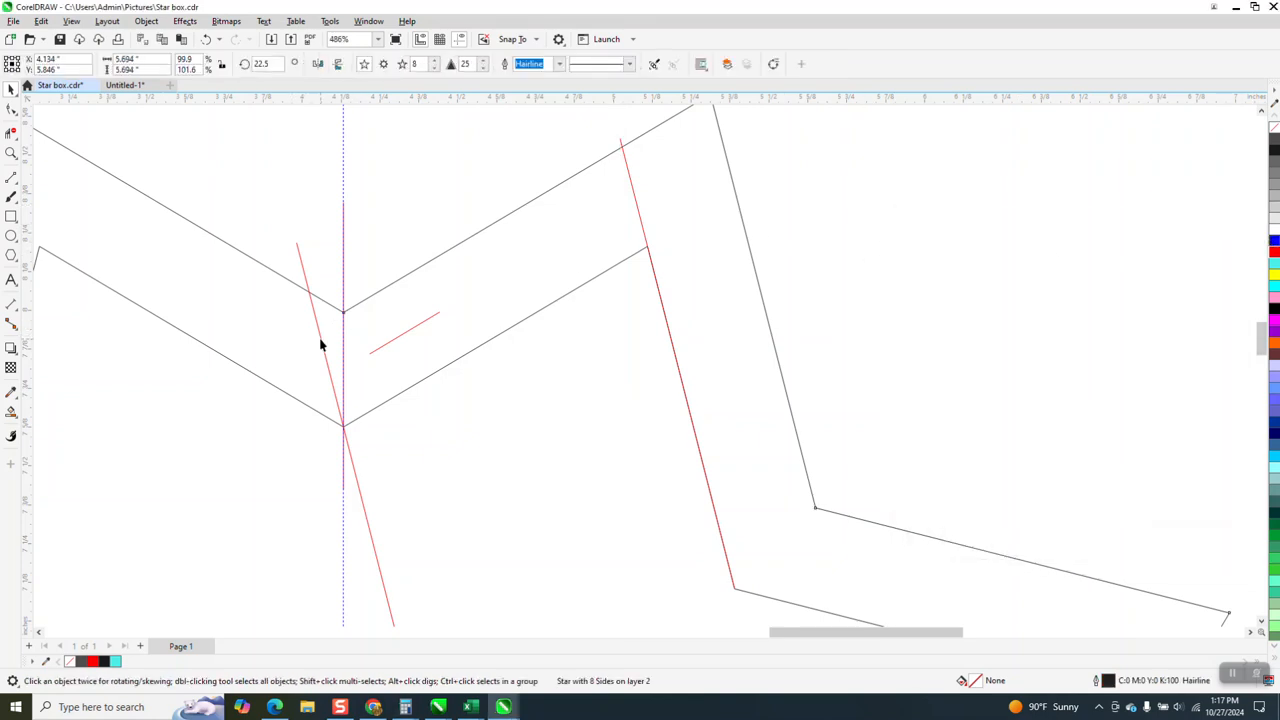
key(Delete)
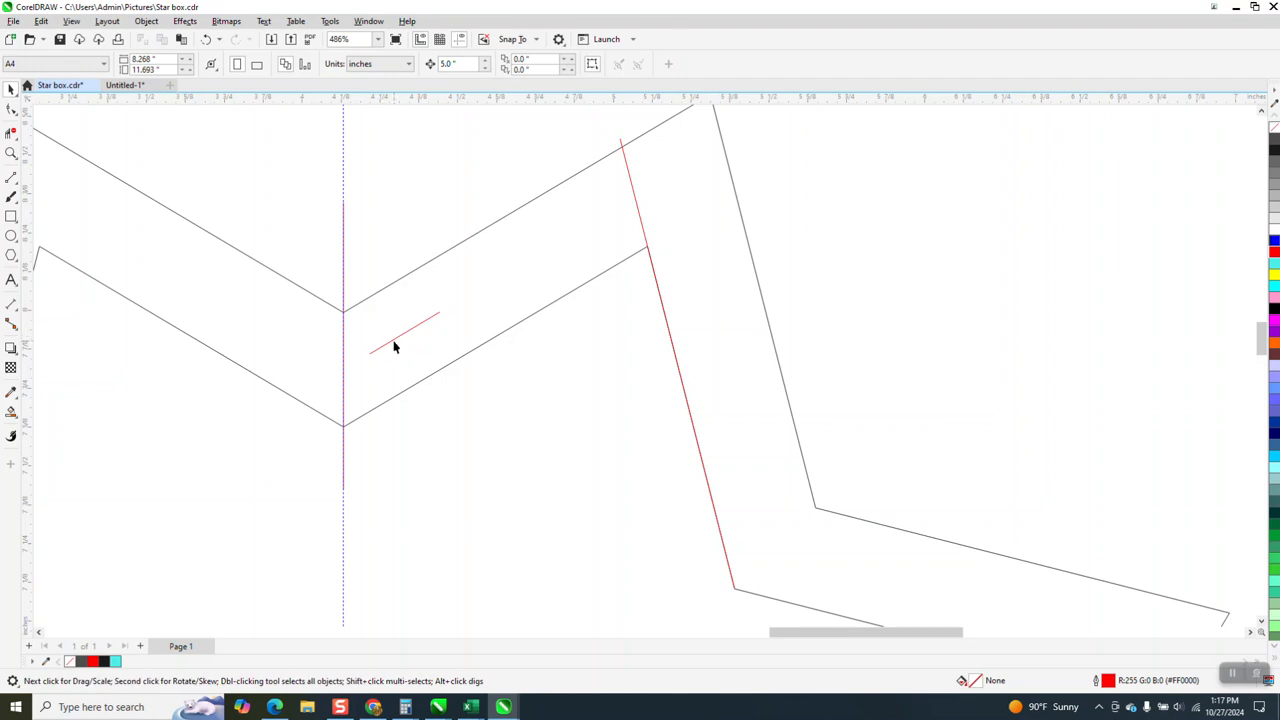
- Stretch the short diagonal line across the band between the guideline and the slanted red line, and delete it
click(394, 341)
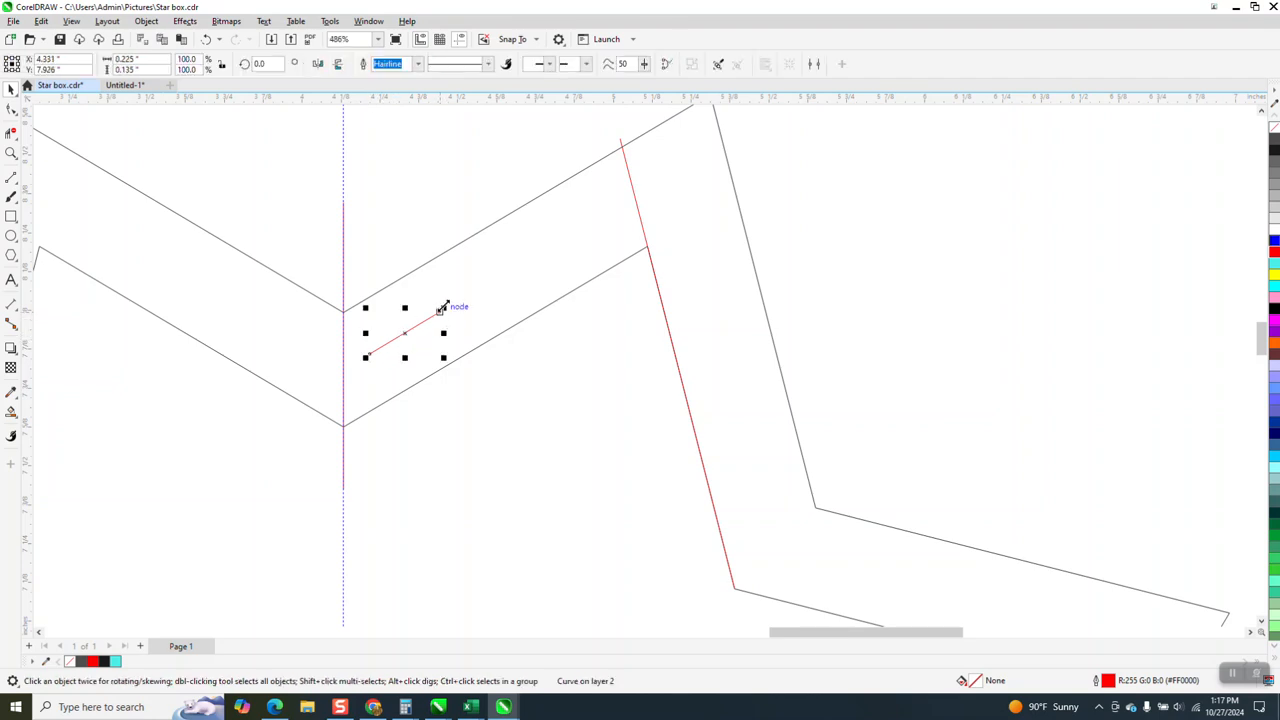
drag(441, 309, 634, 196)
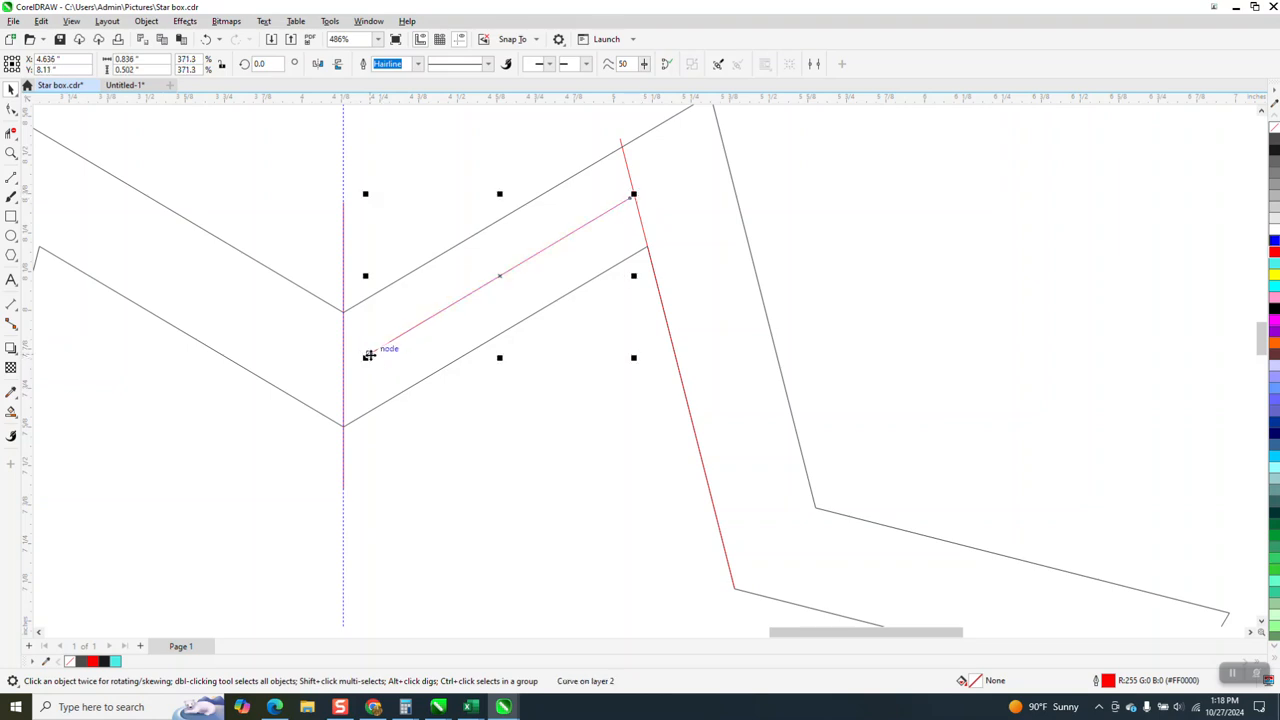
drag(366, 357, 341, 379)
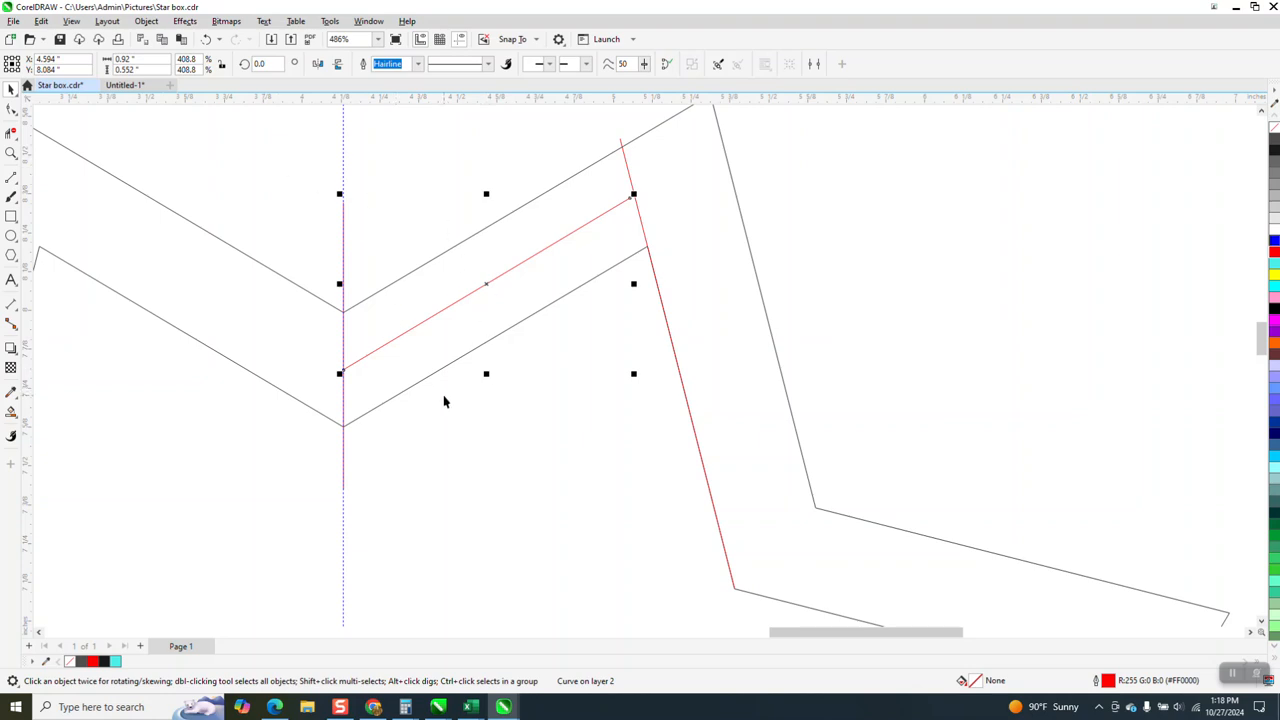
key(Delete)
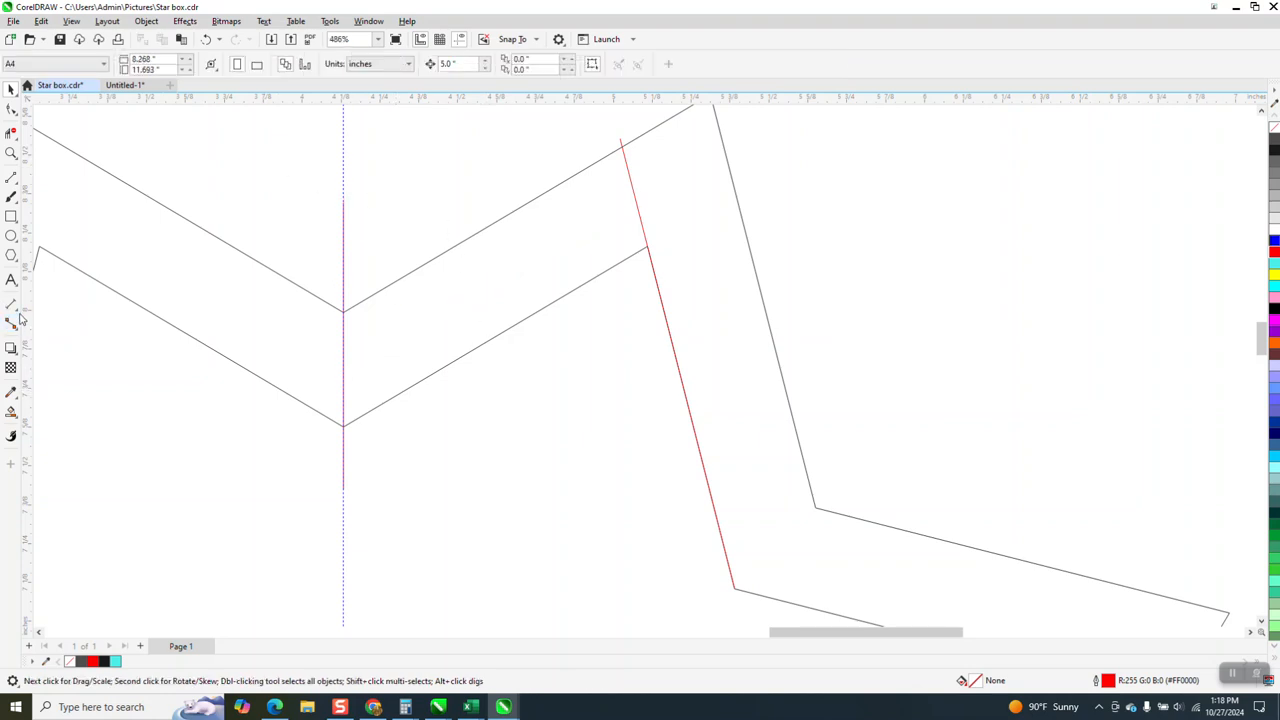
- Measure the distance along the band from the slanted red line to the guideline with a parallel dimension, and remove the dimension
click(14, 322)
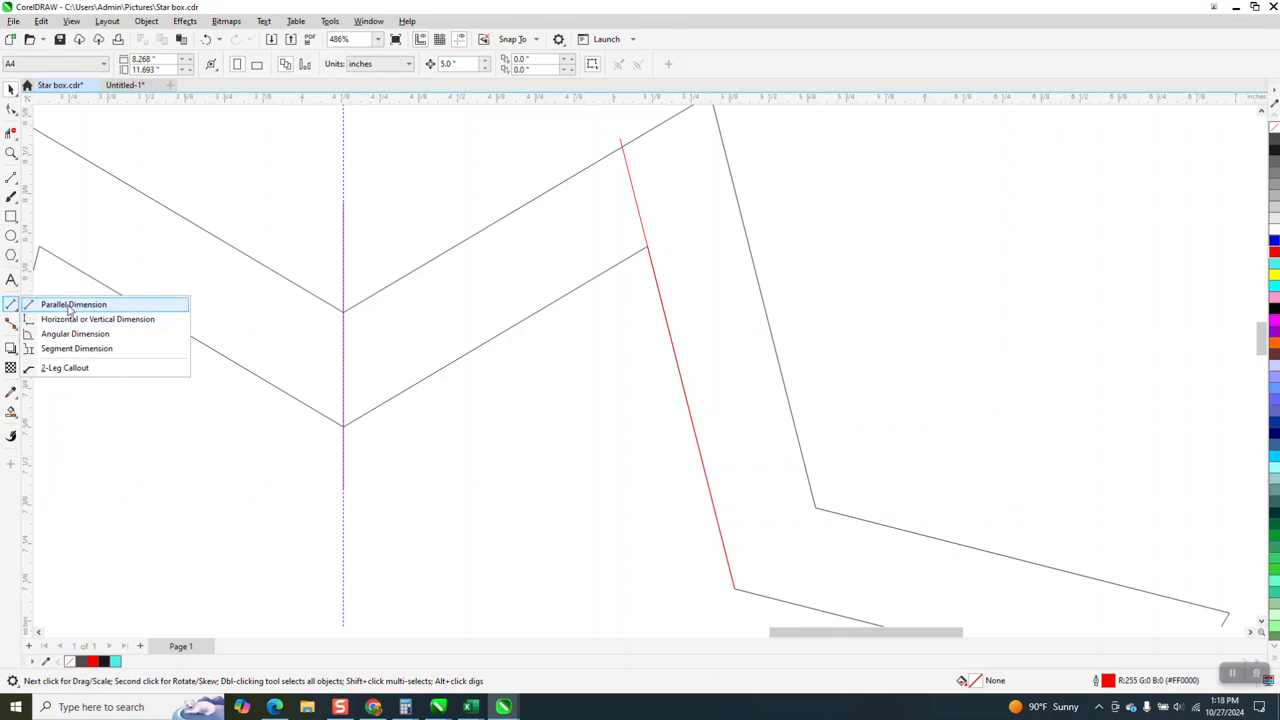
click(60, 301)
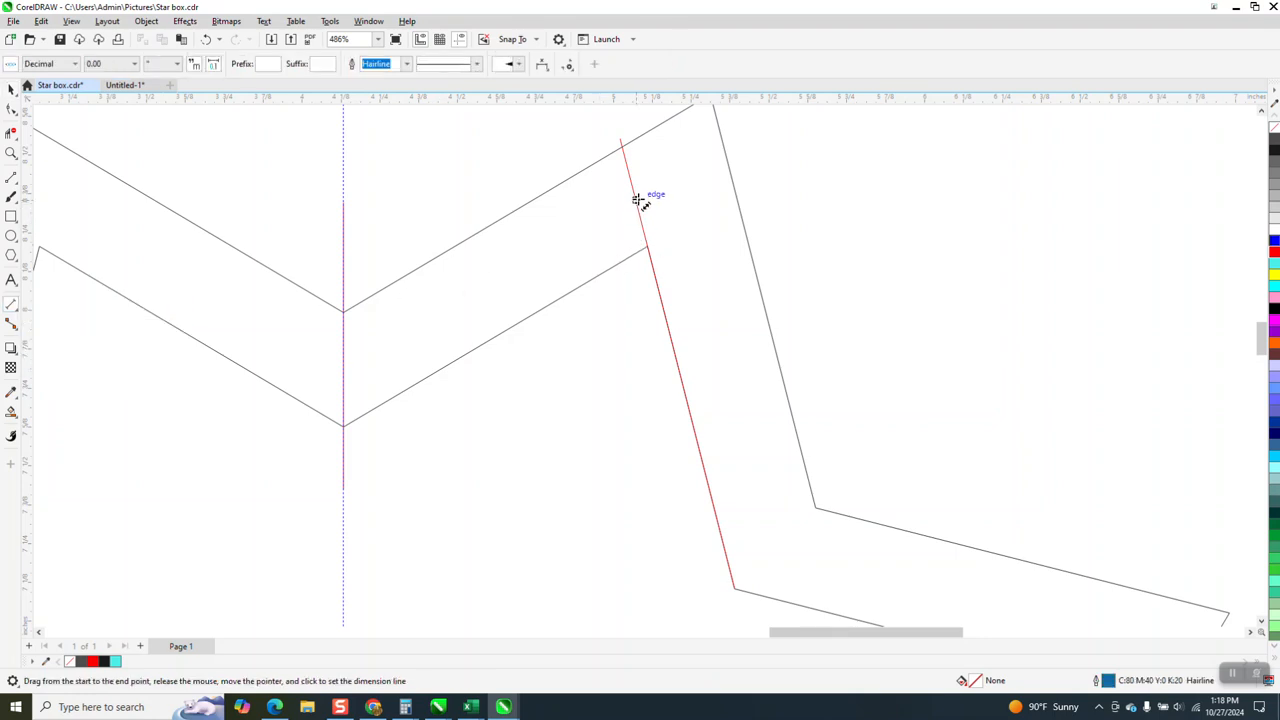
drag(636, 200, 343, 372)
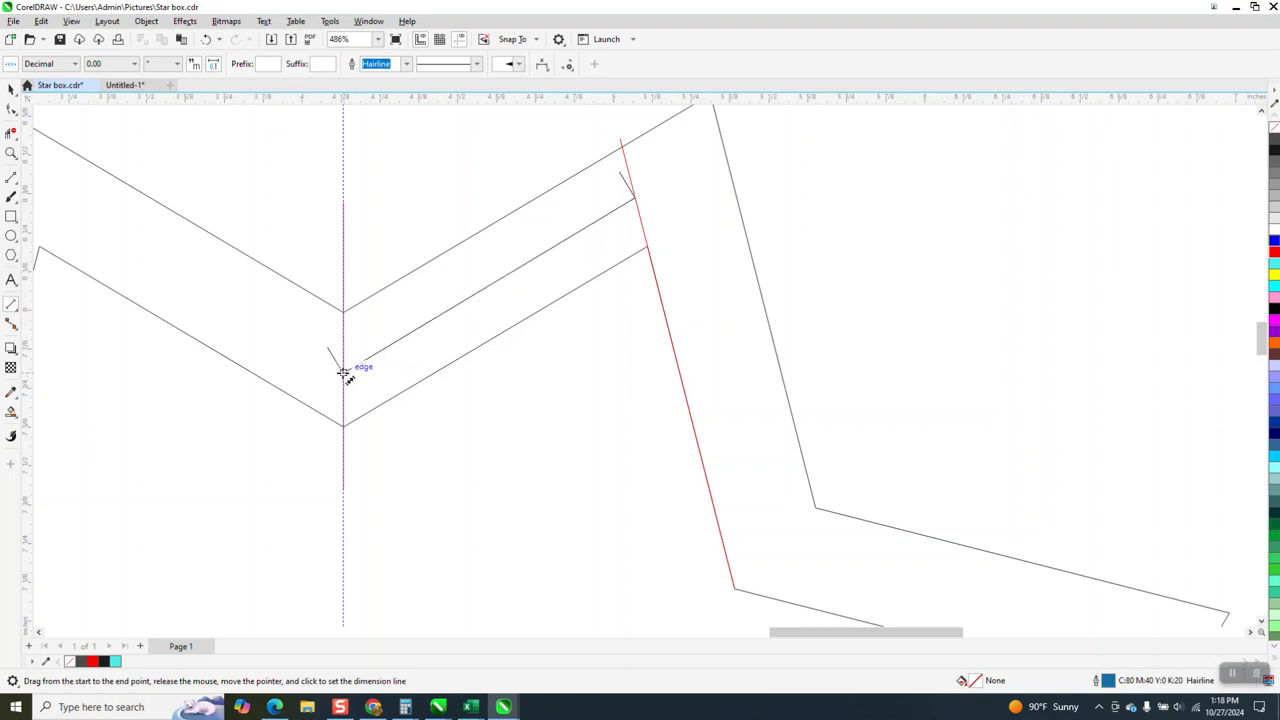
click(343, 372)
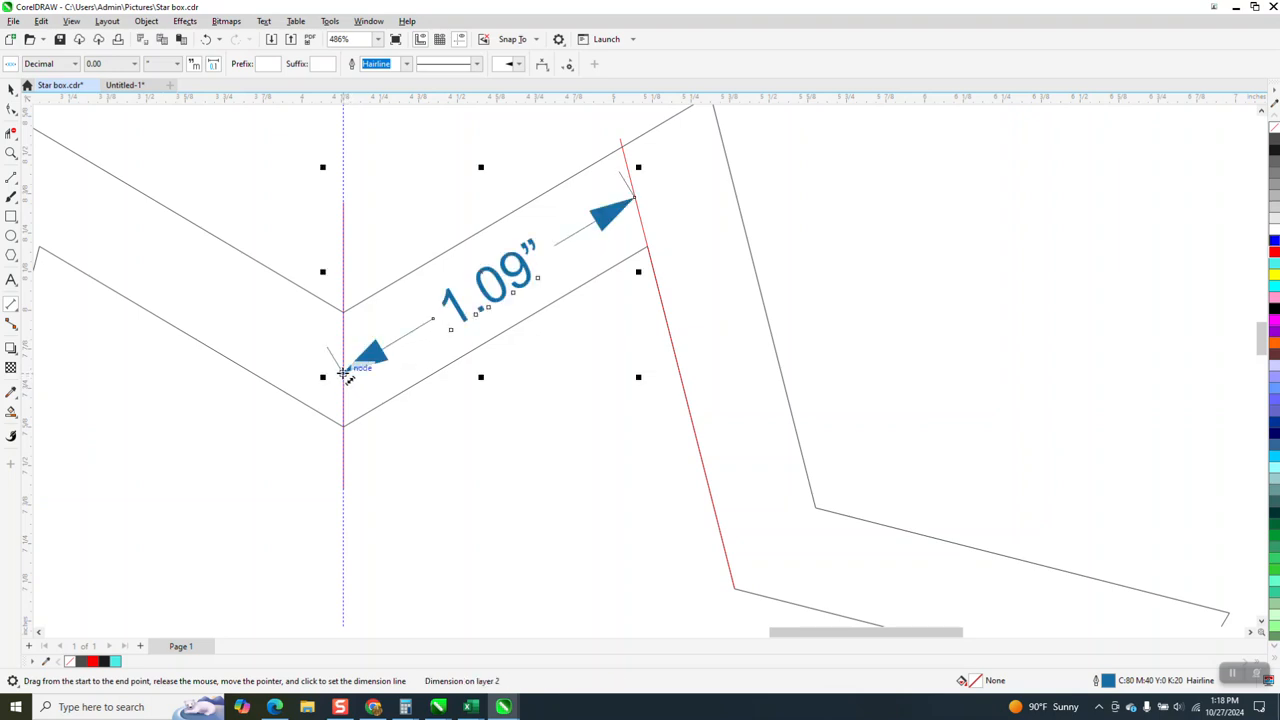
key(Delete)
- Draw a rectangle beside the star tip and set its size to 1.09 by 0.125 inches
click(11, 216)
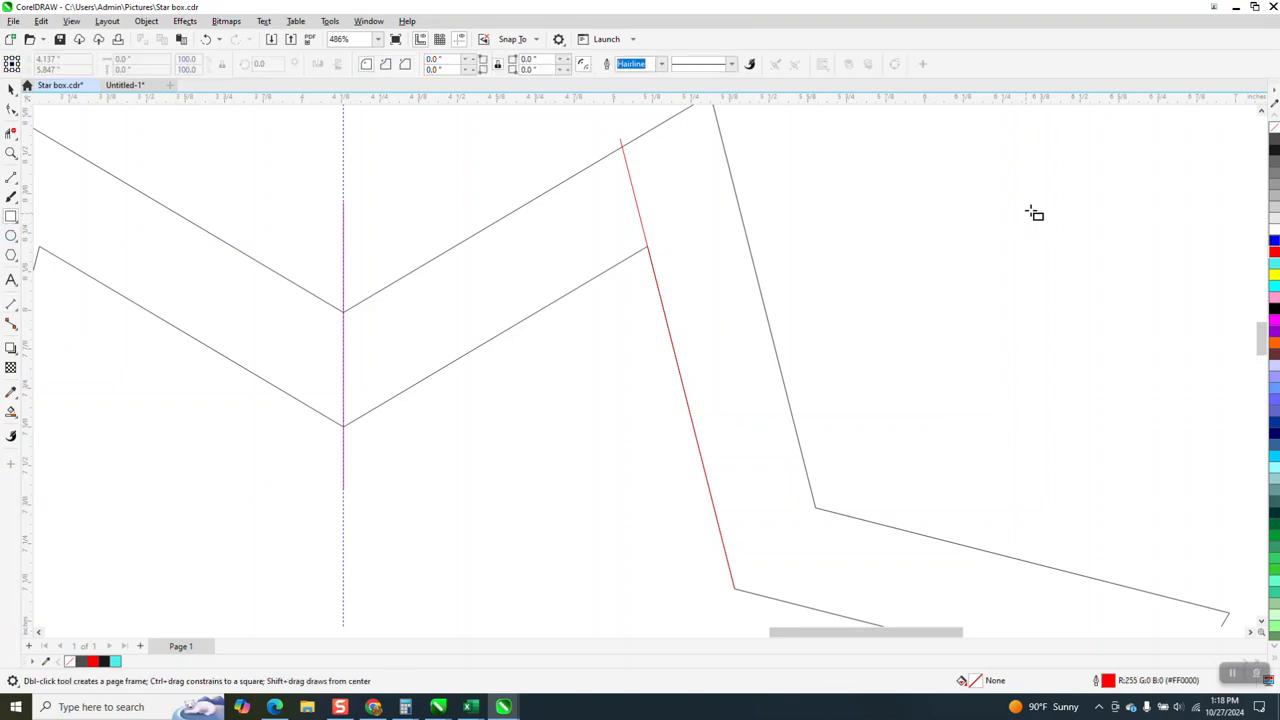
drag(827, 179, 1061, 232)
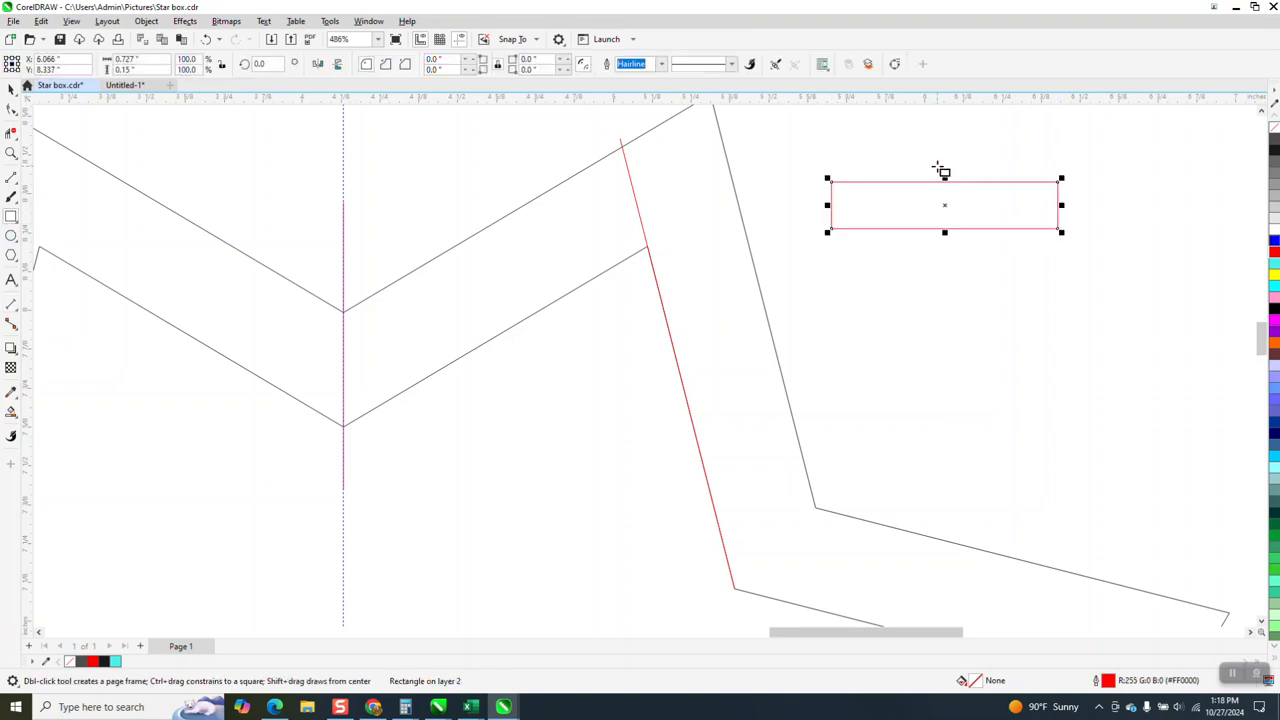
click(128, 59)
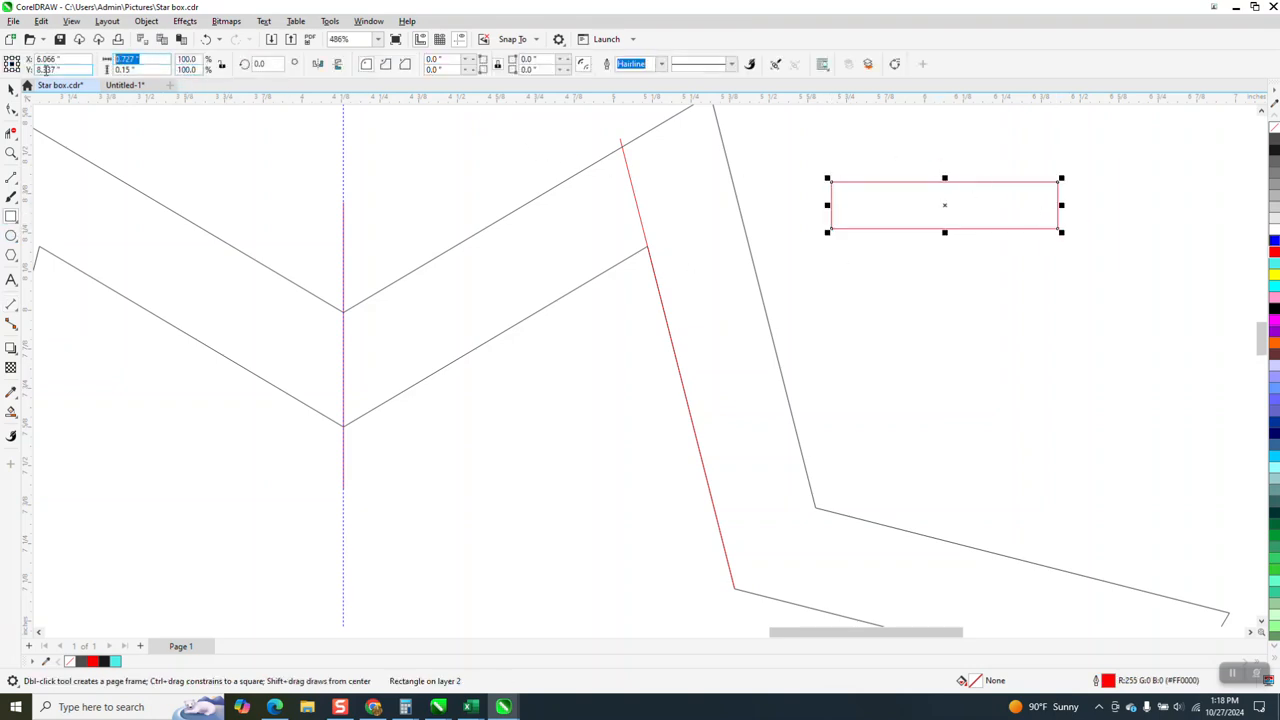
text(1.09)
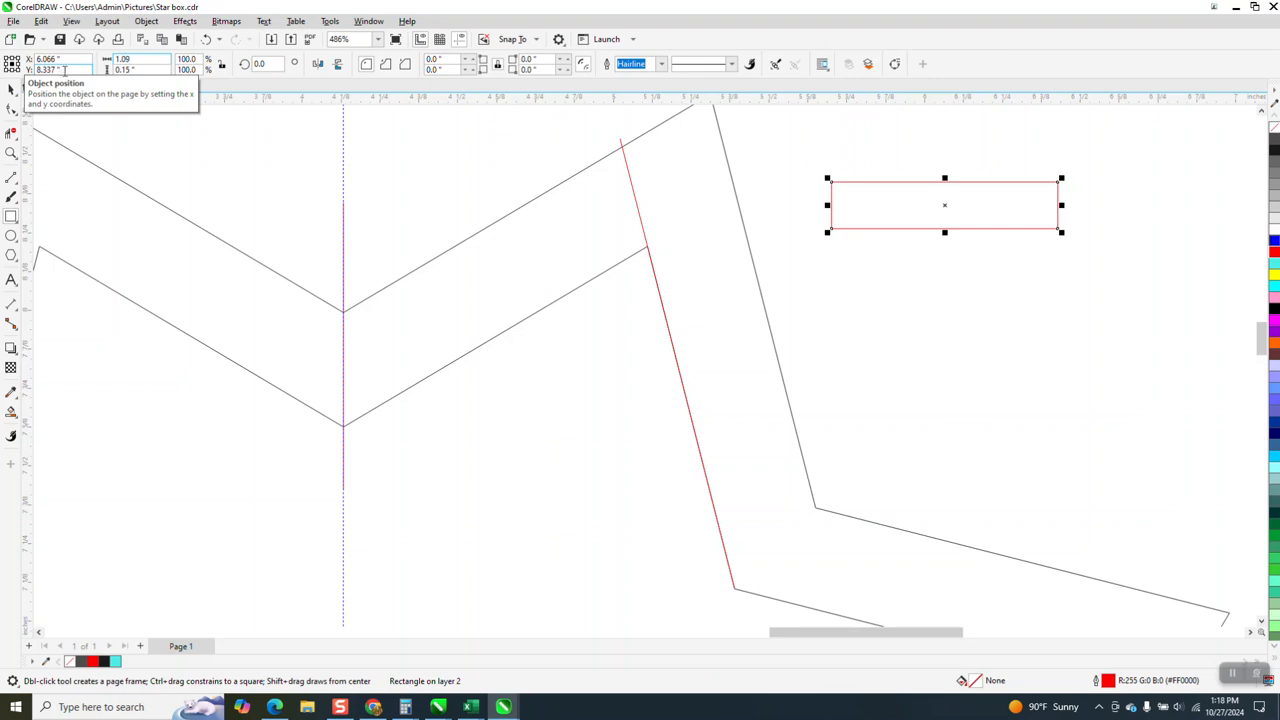
key(Tab)
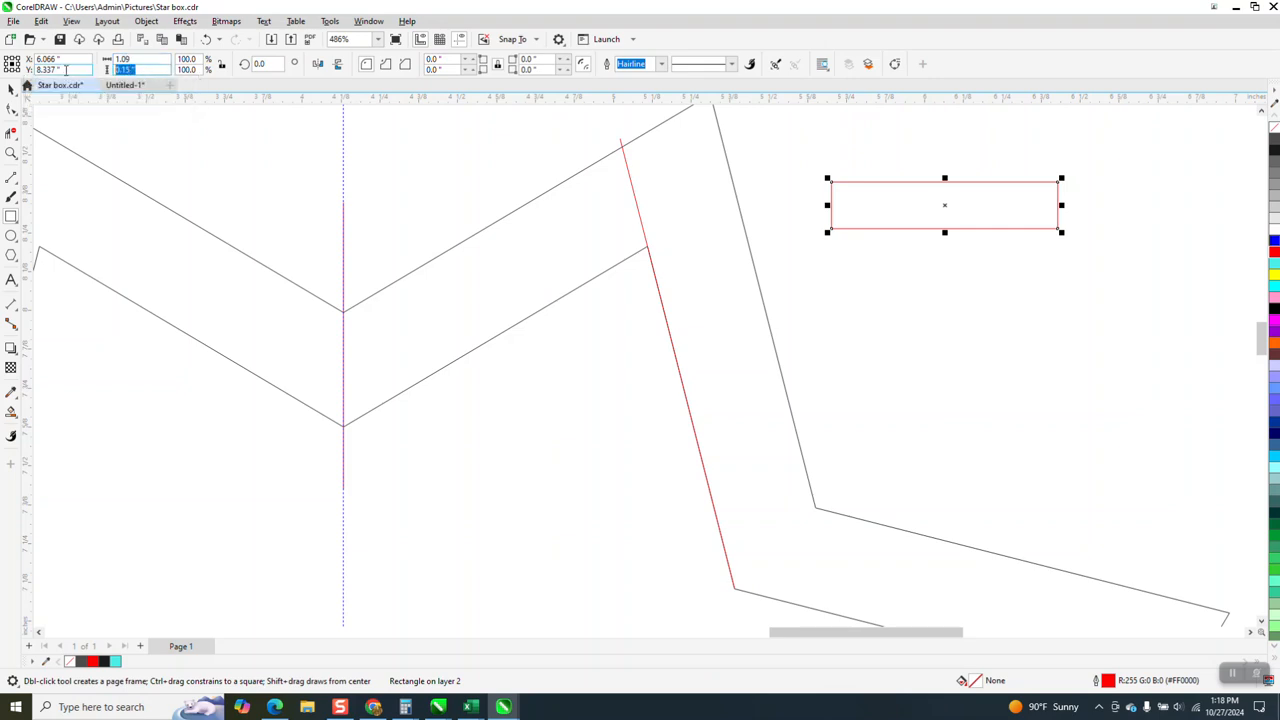
text(.125)
key(Return)
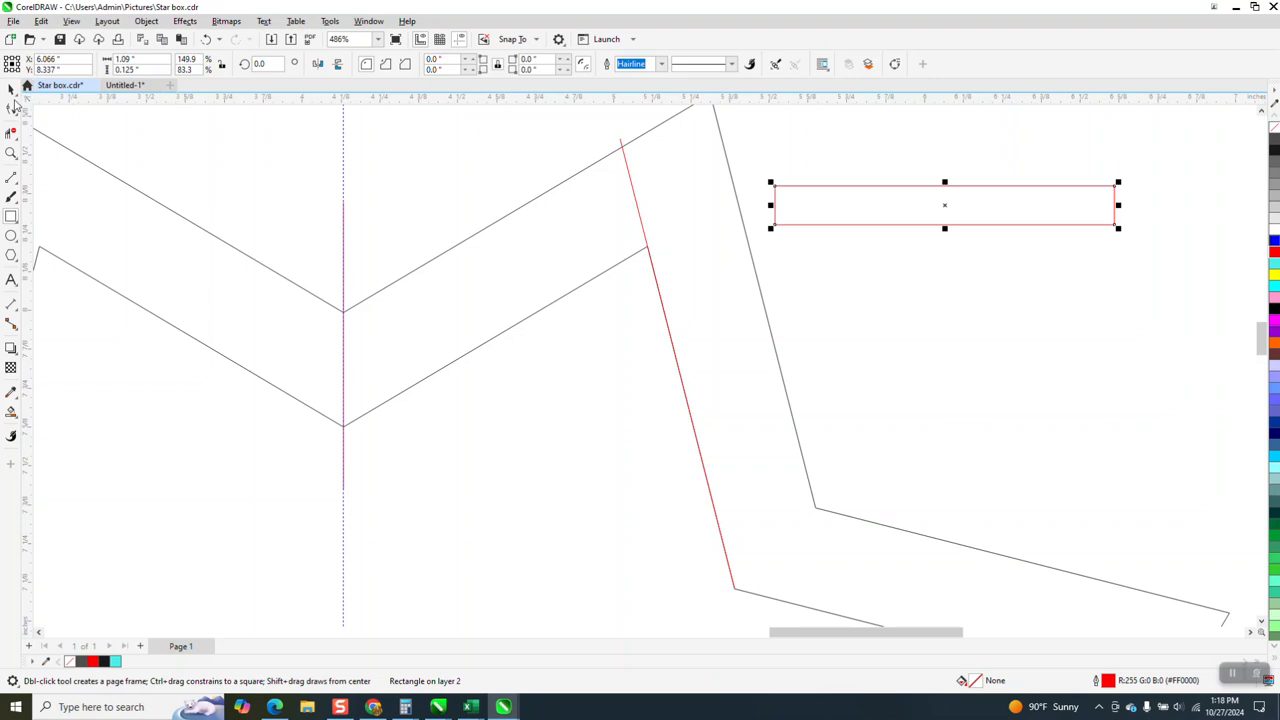
click(11, 88)
- Measure the angle of the inner star's edge from horizontal at the notch with an angular dimension, and delete the dimension
scroll(404, 320, down, 2)
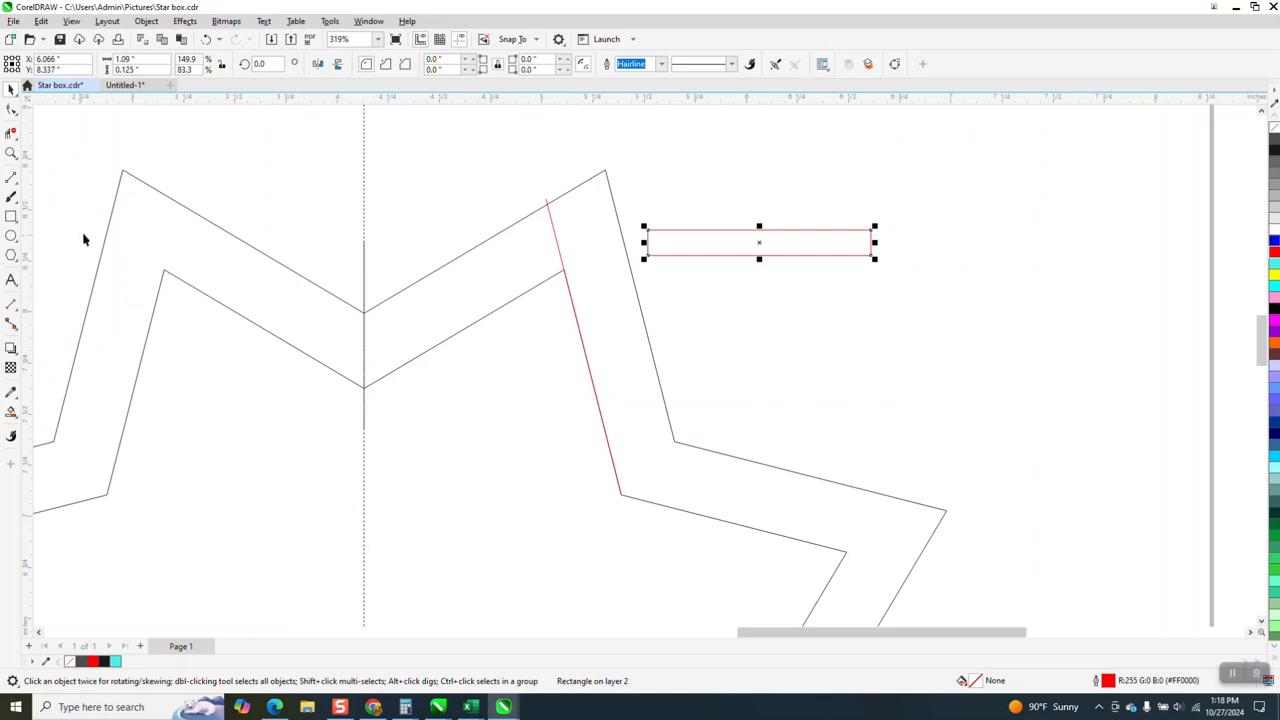
click(12, 305)
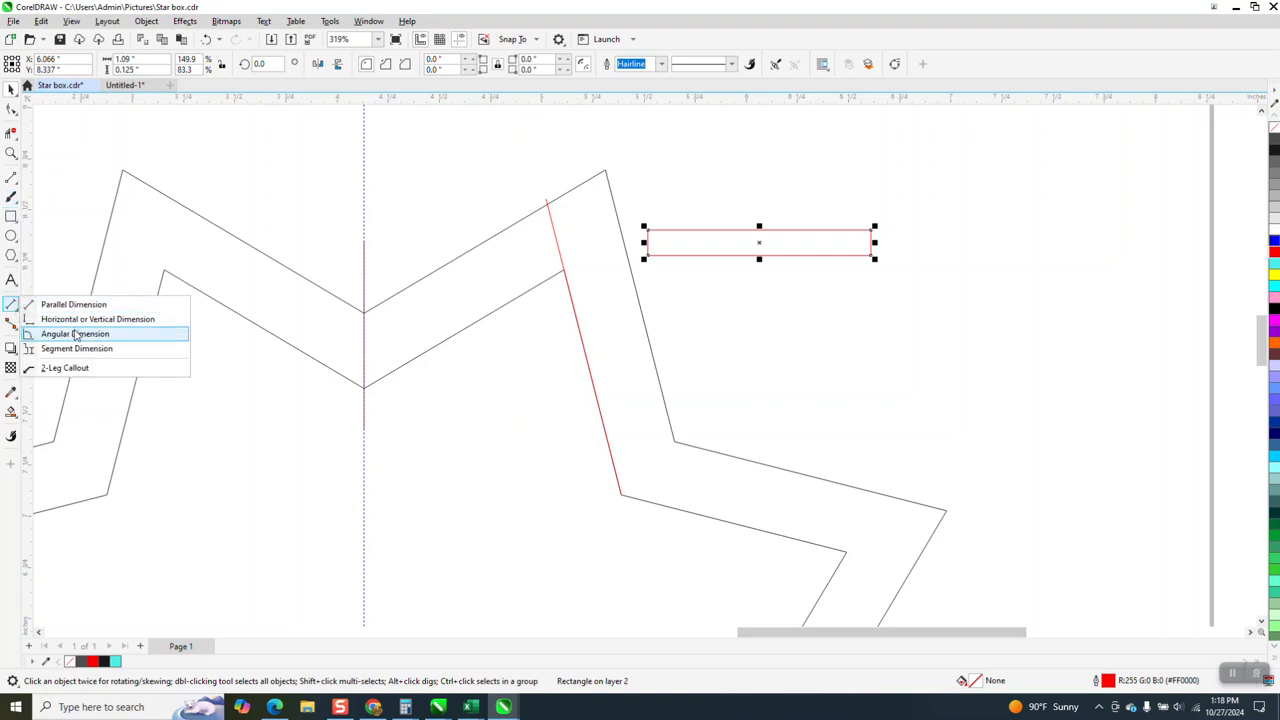
click(60, 331)
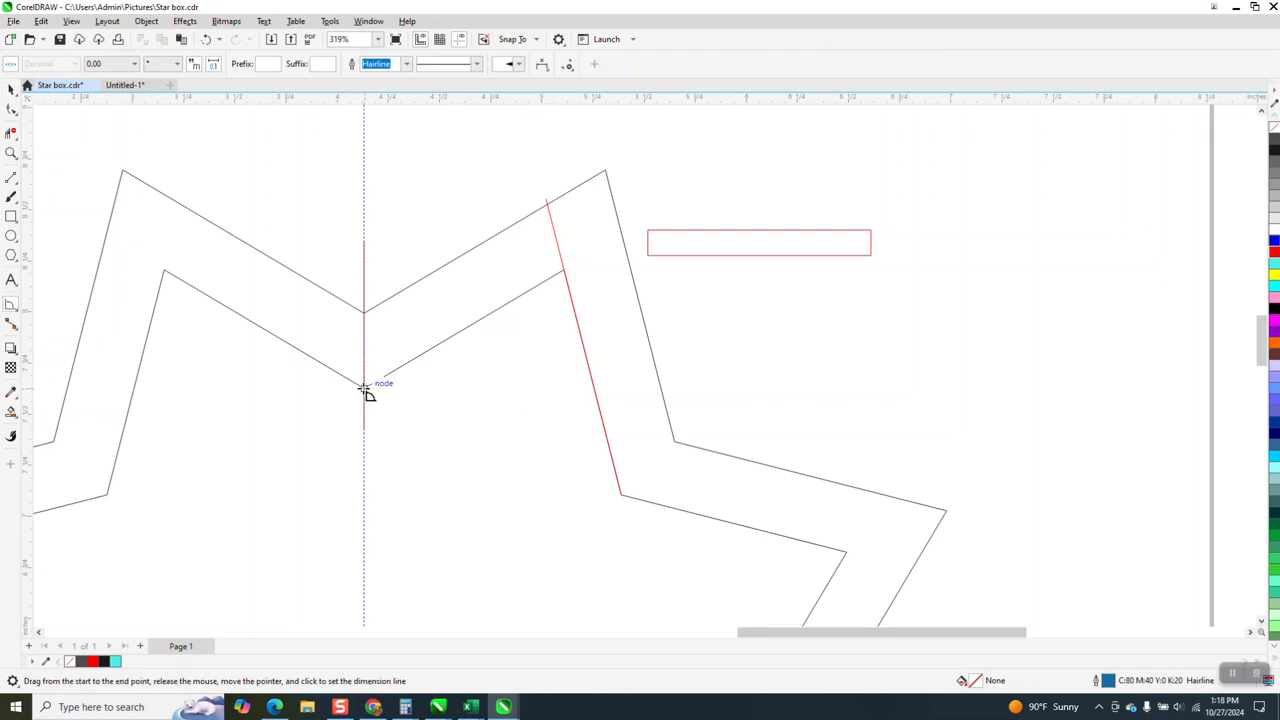
drag(364, 388, 547, 388)
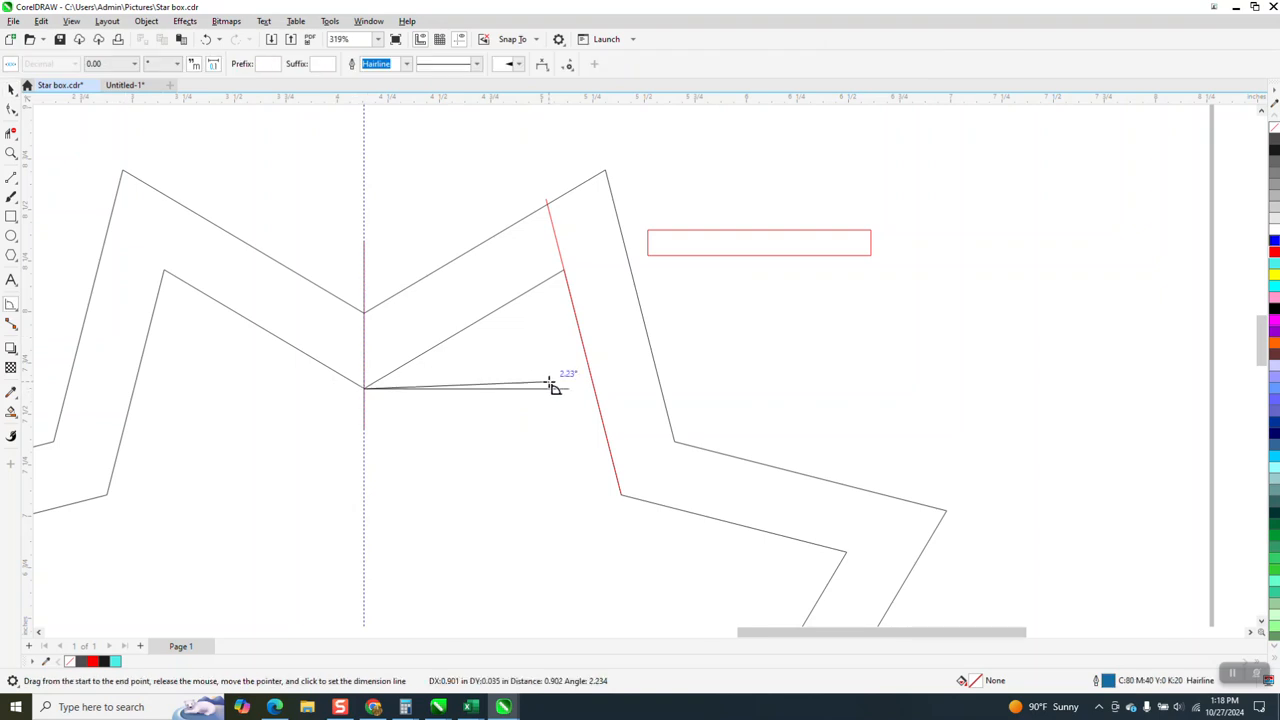
click(524, 298)
click(583, 312)
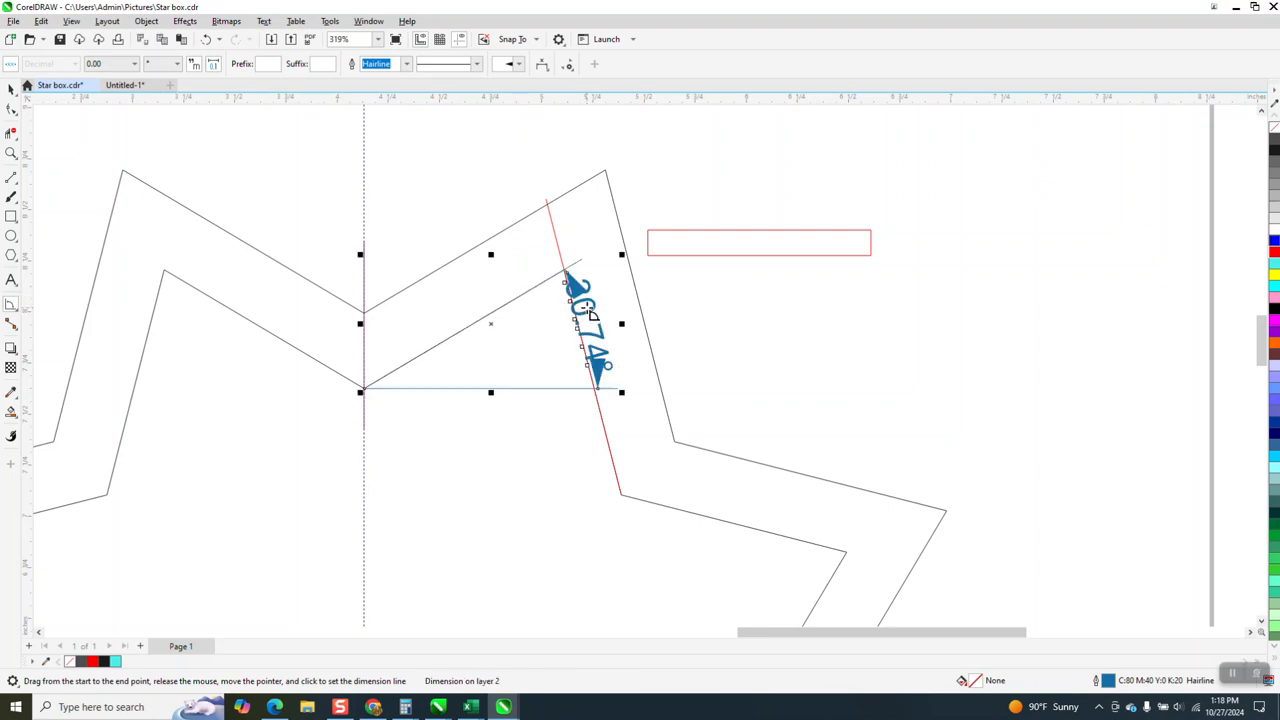
key(Escape)
click(11, 88)
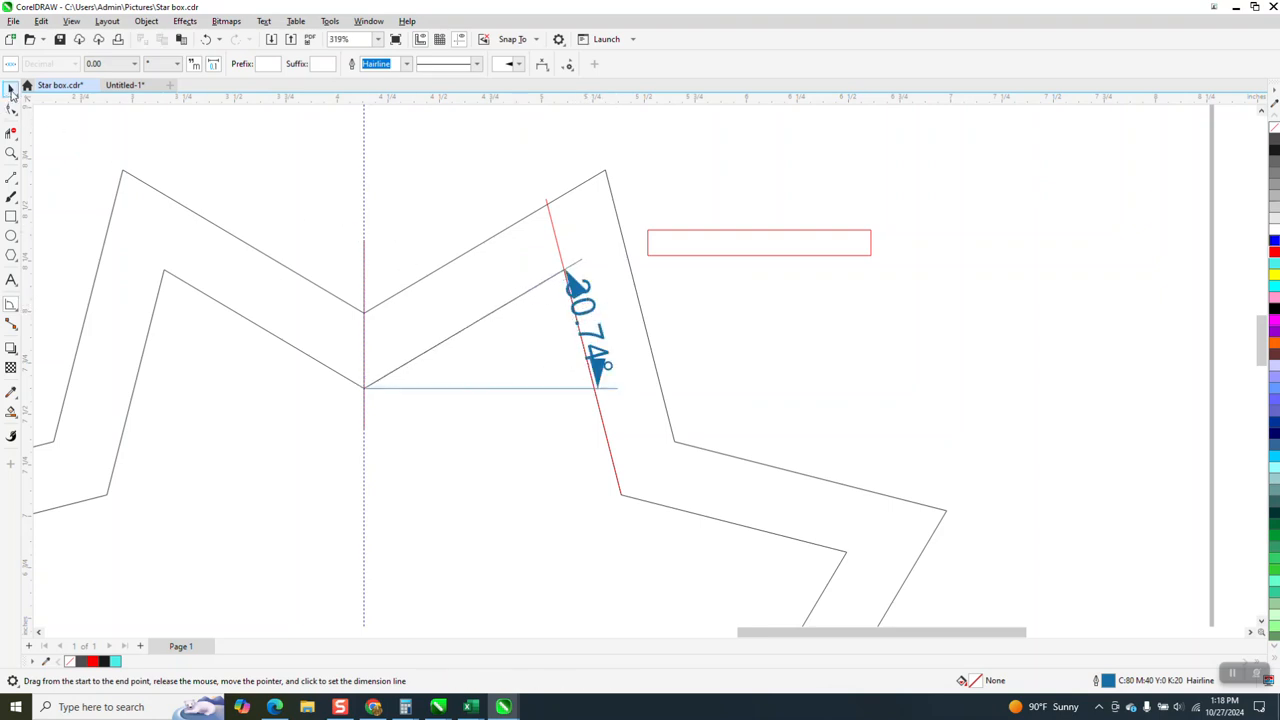
click(603, 345)
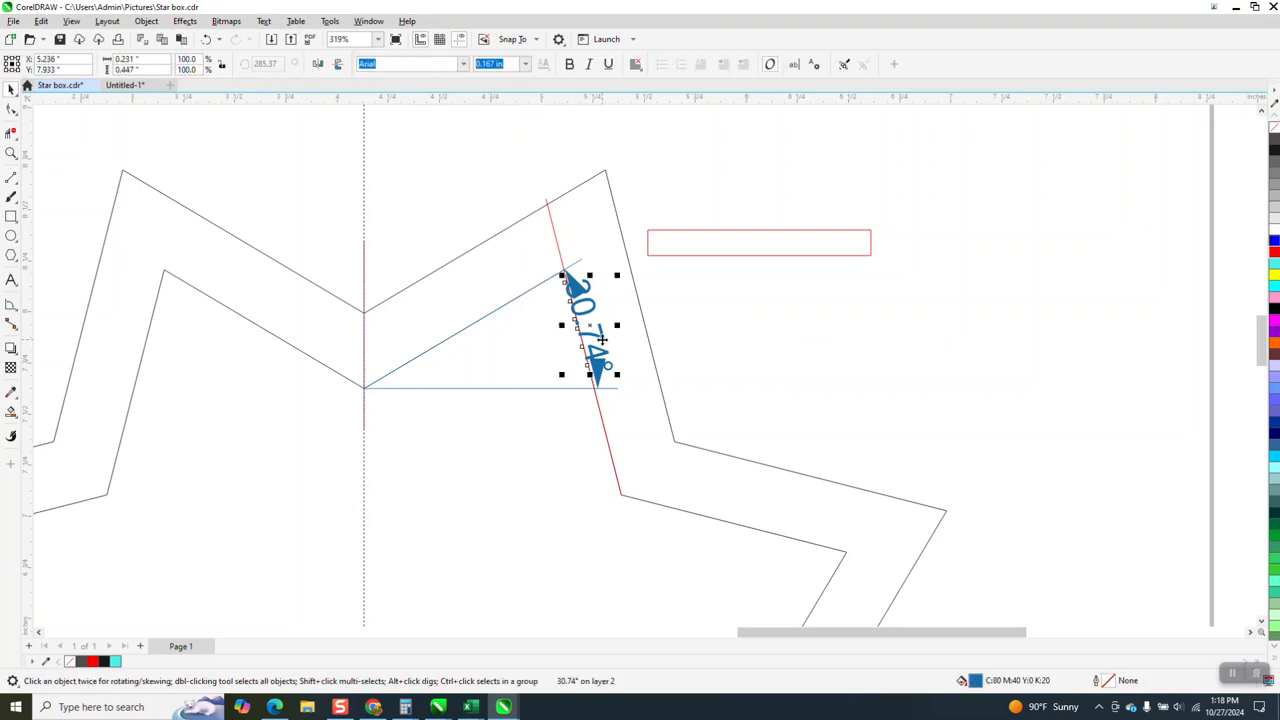
key(Delete)
- Rotate the rectangle 30.74 degrees and place it in the band between the guideline and the slanted red line
click(745, 255)
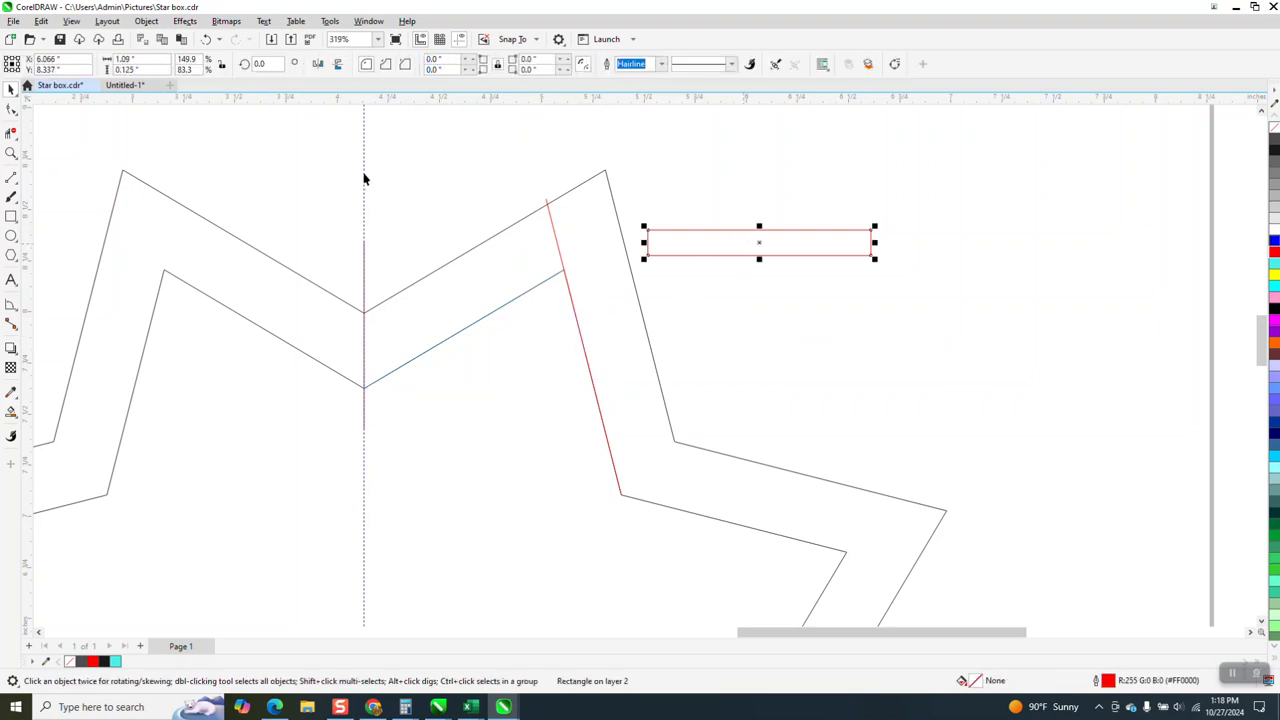
click(264, 64)
text(3)
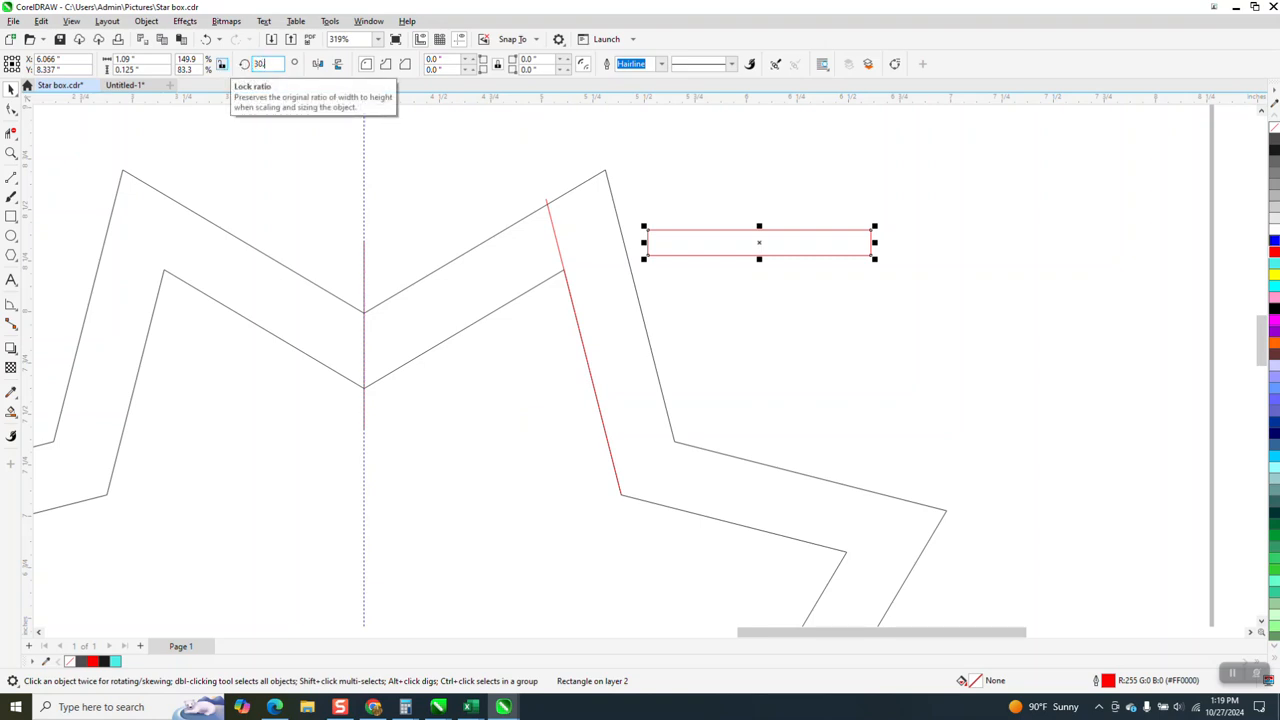
text(0.74)
key(Return)
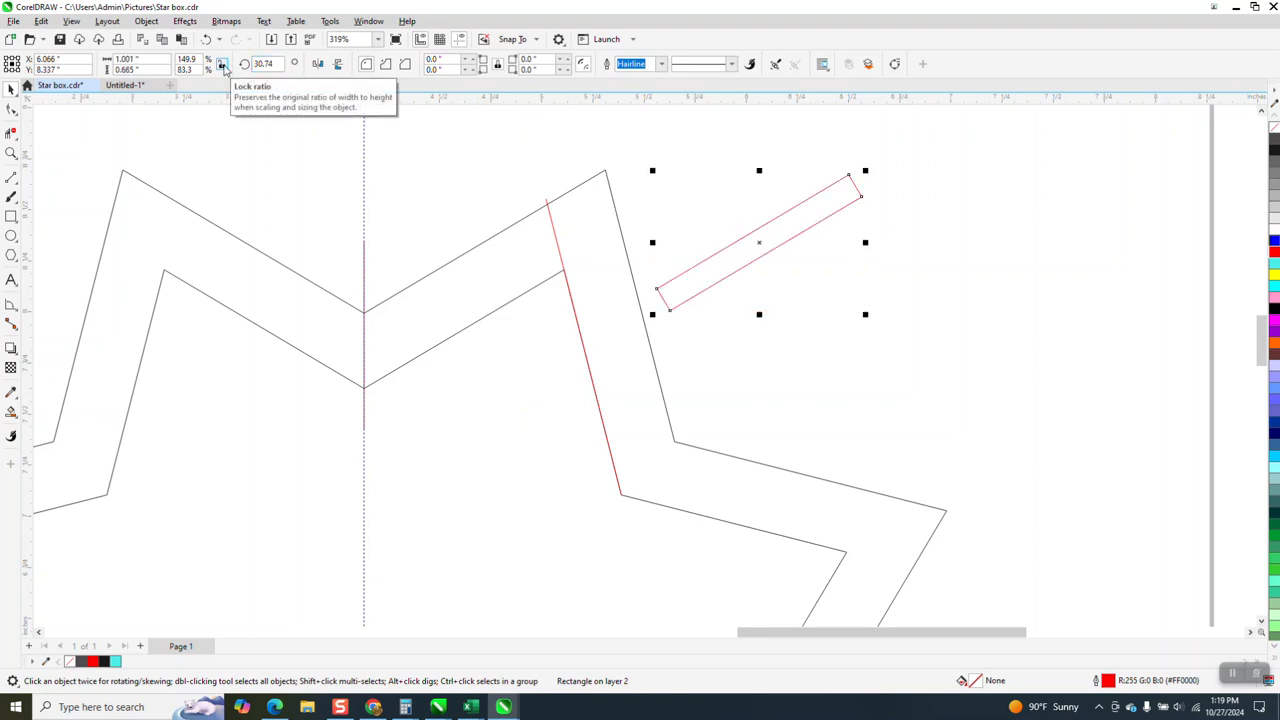
drag(759, 244, 459, 300)
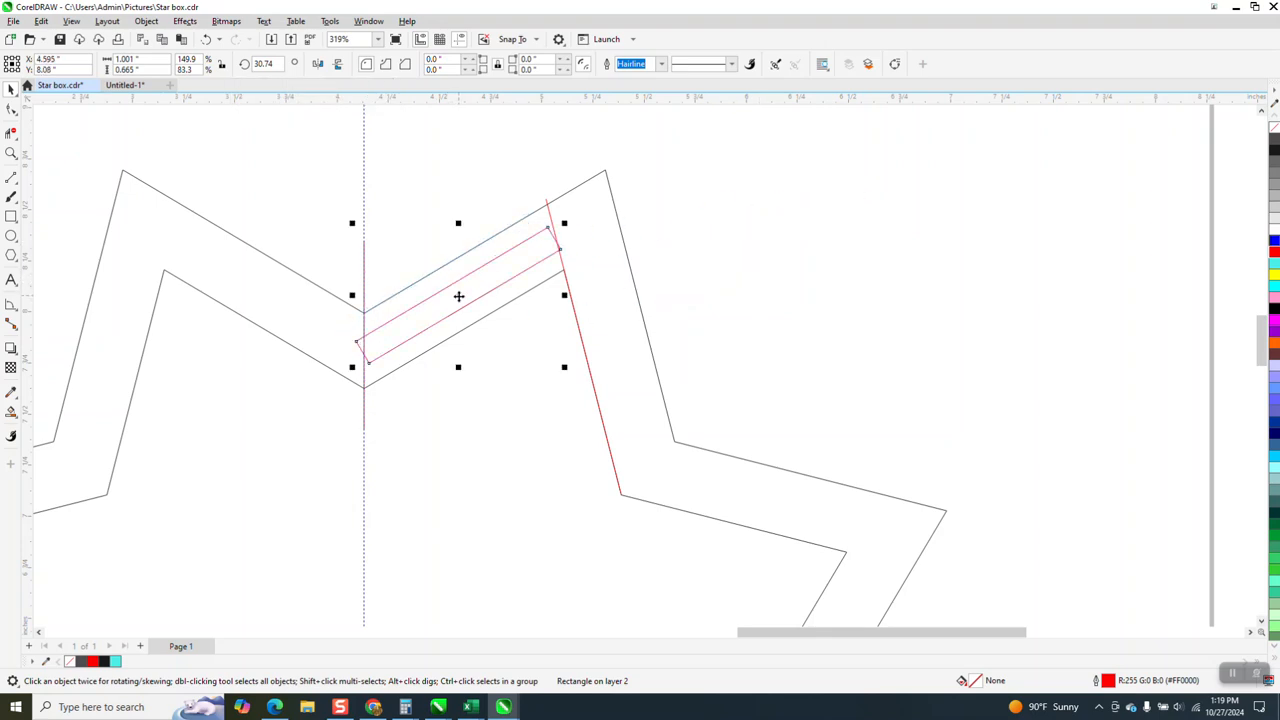
- Scale the rectangle down proportionally to fit between the guideline and the slanted red line, about 0.95 by 0.63 inches overall
click(10, 155)
drag(314, 196, 806, 446)
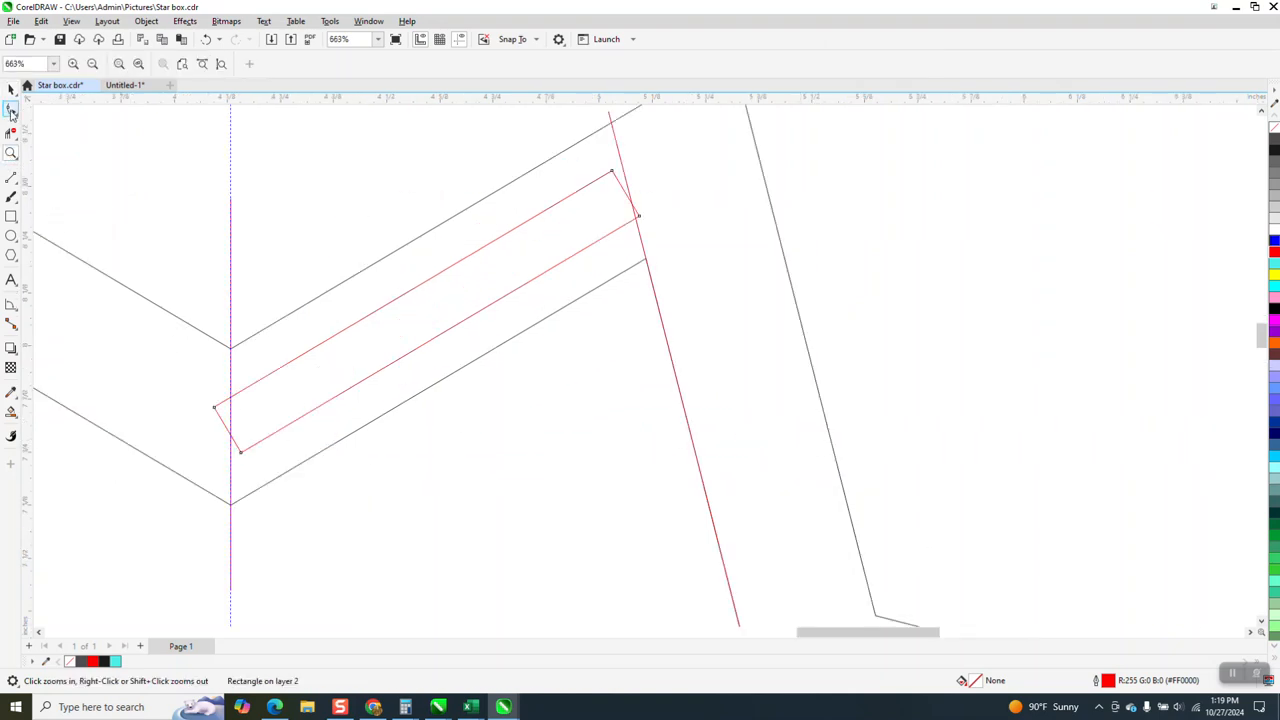
key(space)
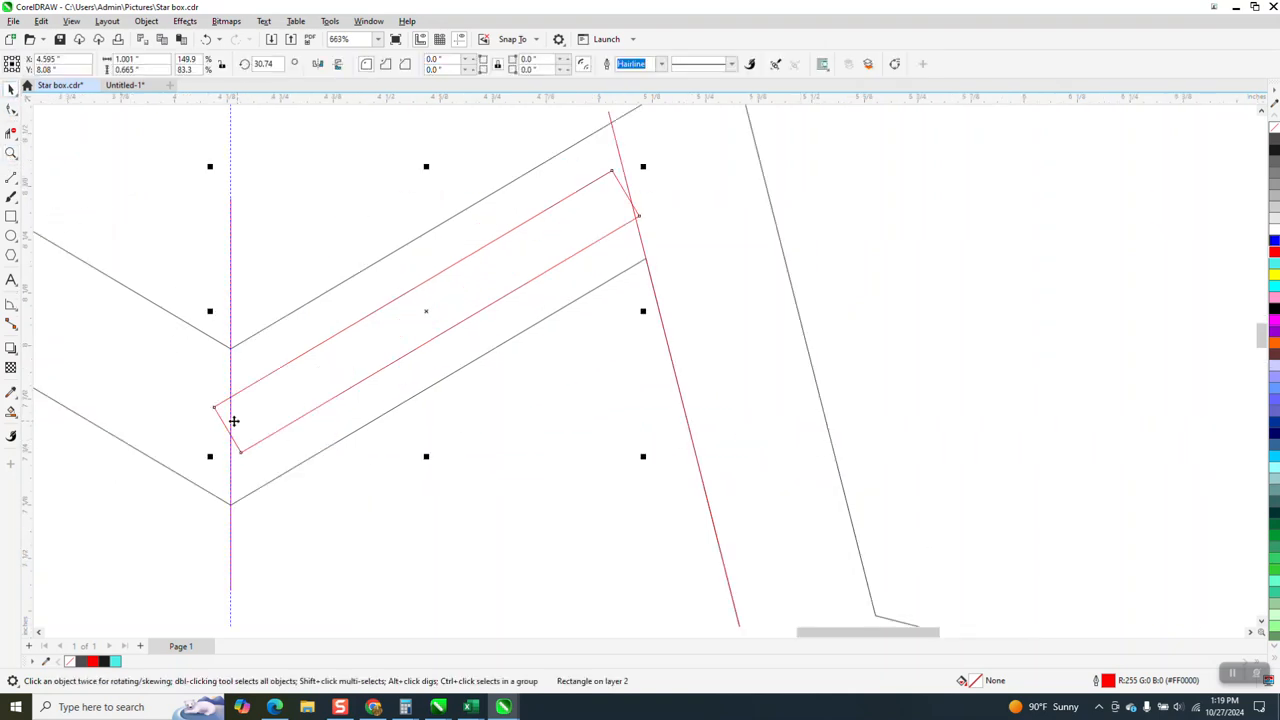
drag(211, 457, 227, 445)
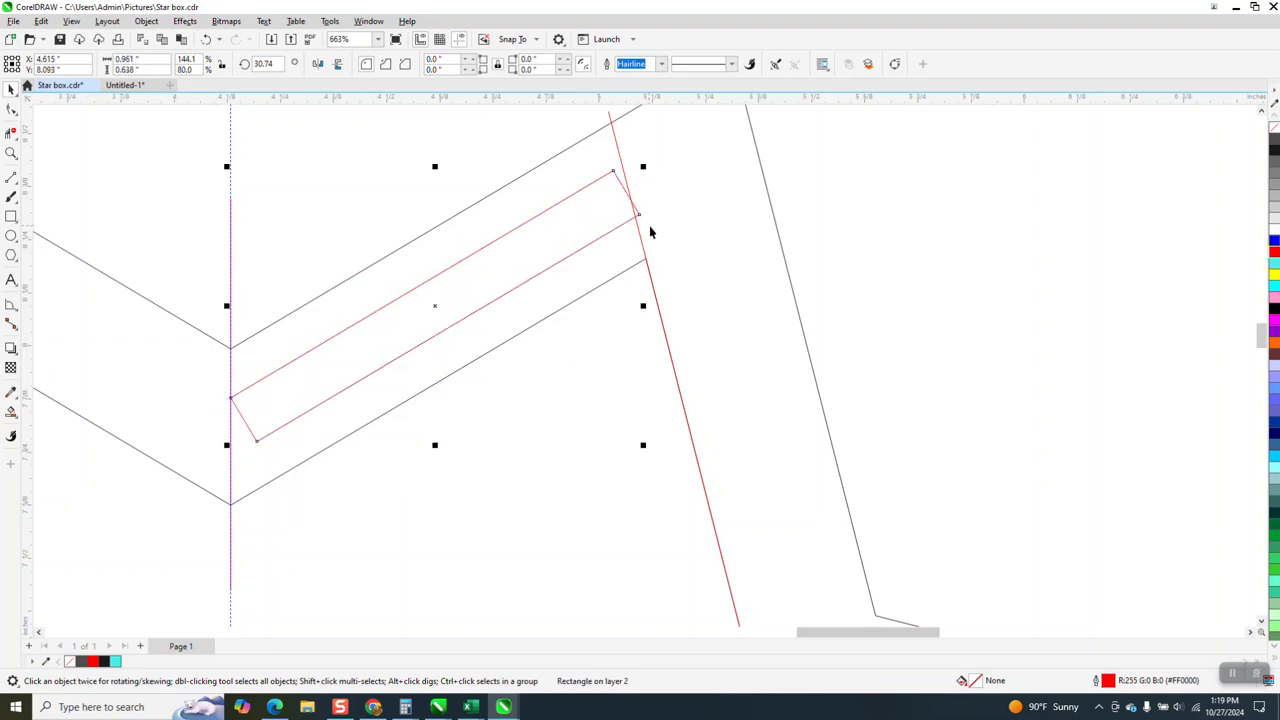
drag(646, 168, 640, 166)
- Move the rotated rectangle 5 inches to the right, off the page
scroll(432, 312, down, 1)
scroll(376, 332, down, 6)
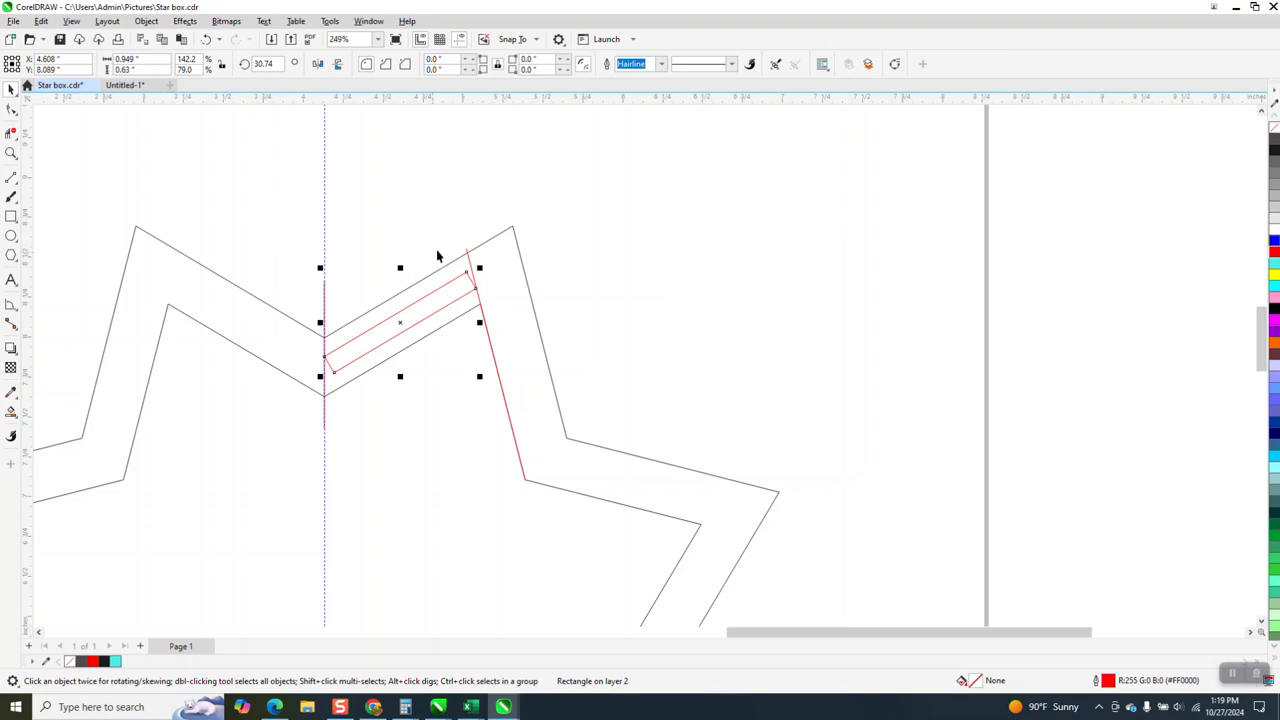
scroll(430, 255, down, 3)
key(shift+Right)
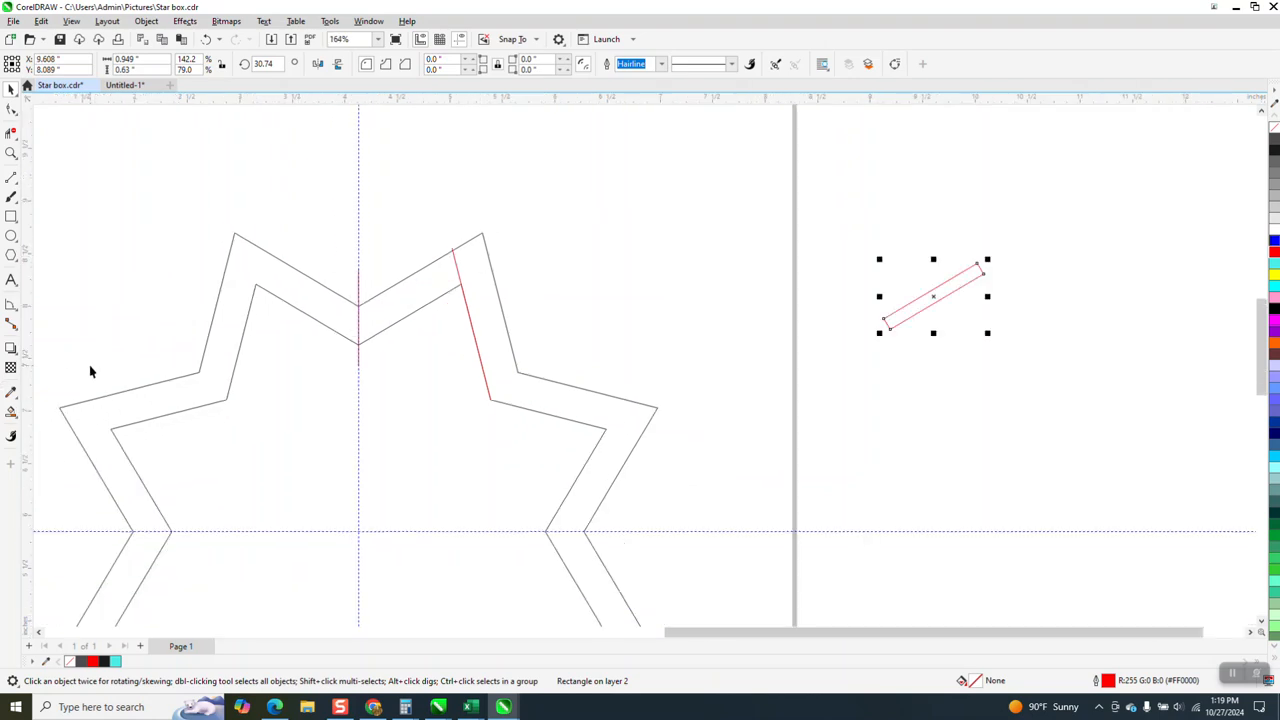
- Copy the slanted red line to the outer star's notch and Smart Fill the enclosed band section as an unfilled, dark-grey-outlined shape over the offset rectangle
click(456, 262)
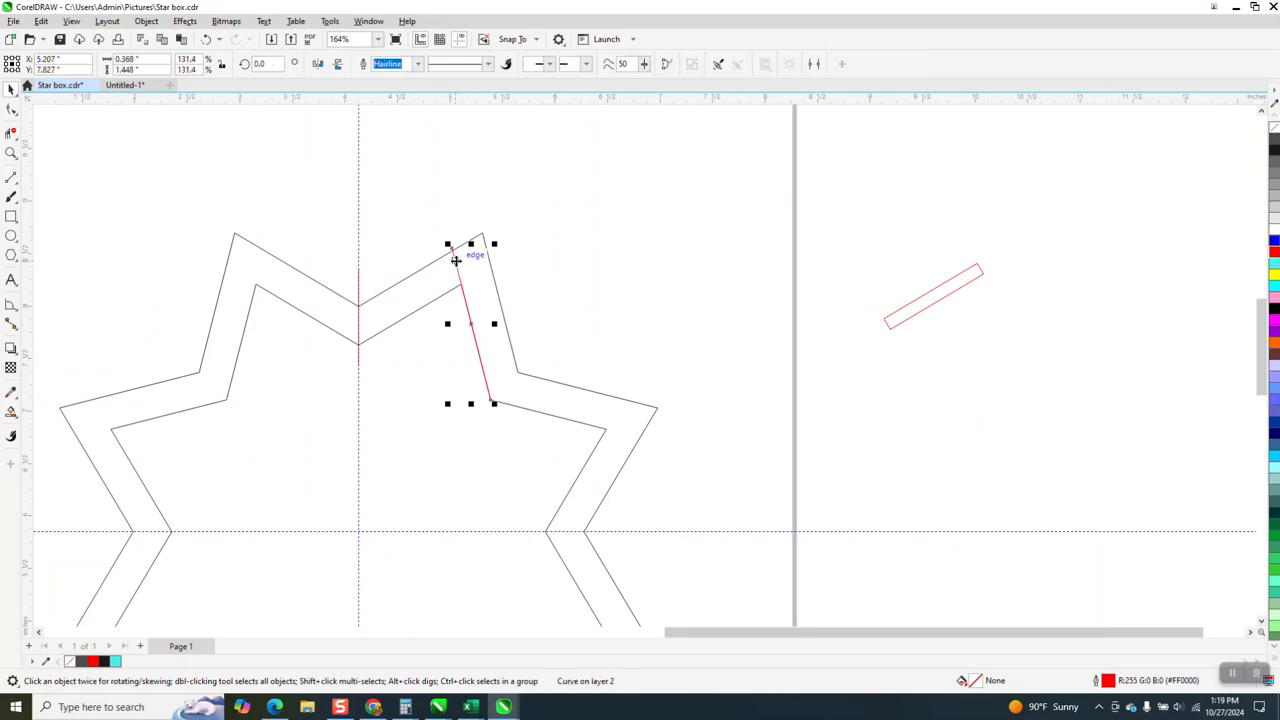
drag(457, 270, 358, 303)
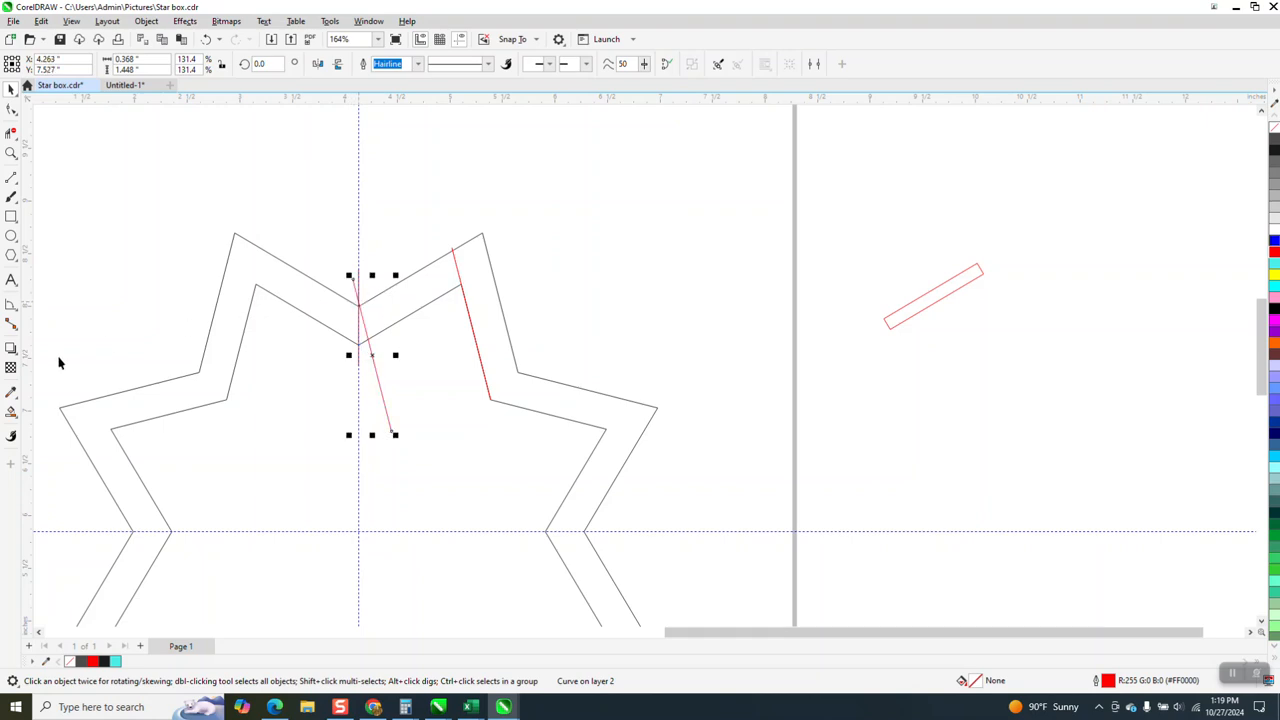
click(11, 413)
click(404, 296)
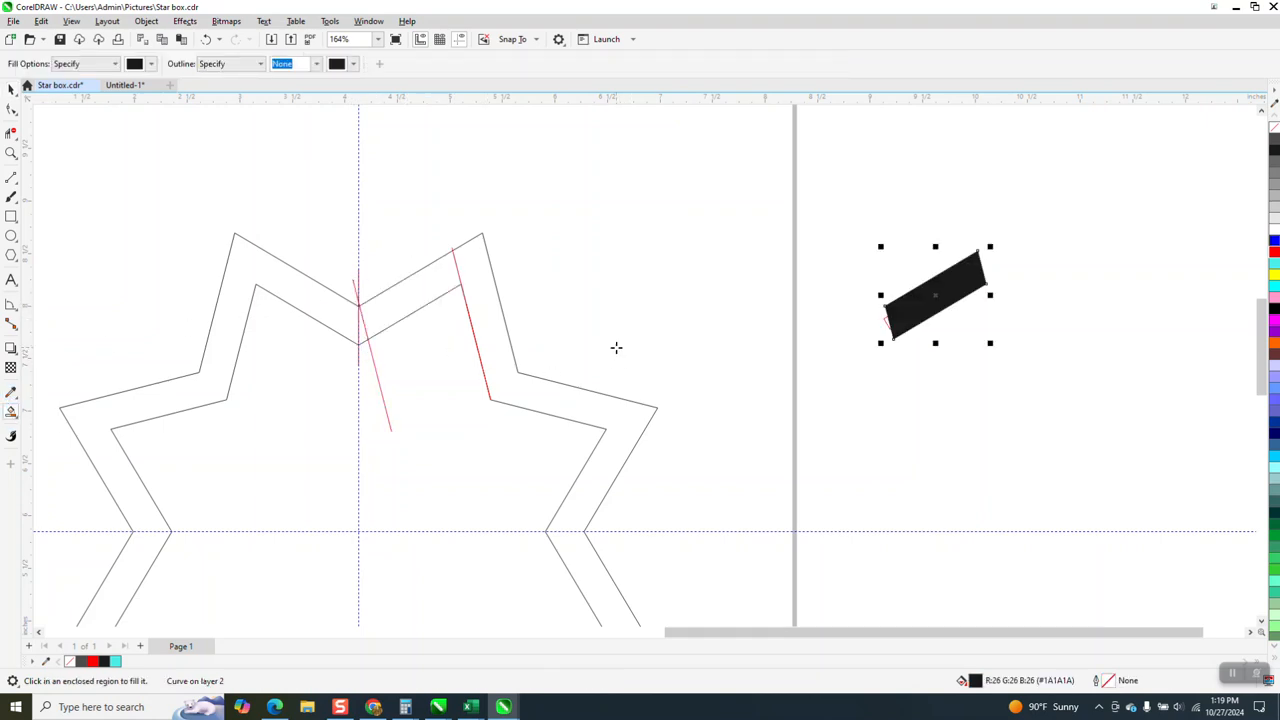
scroll(619, 506, down, 2)
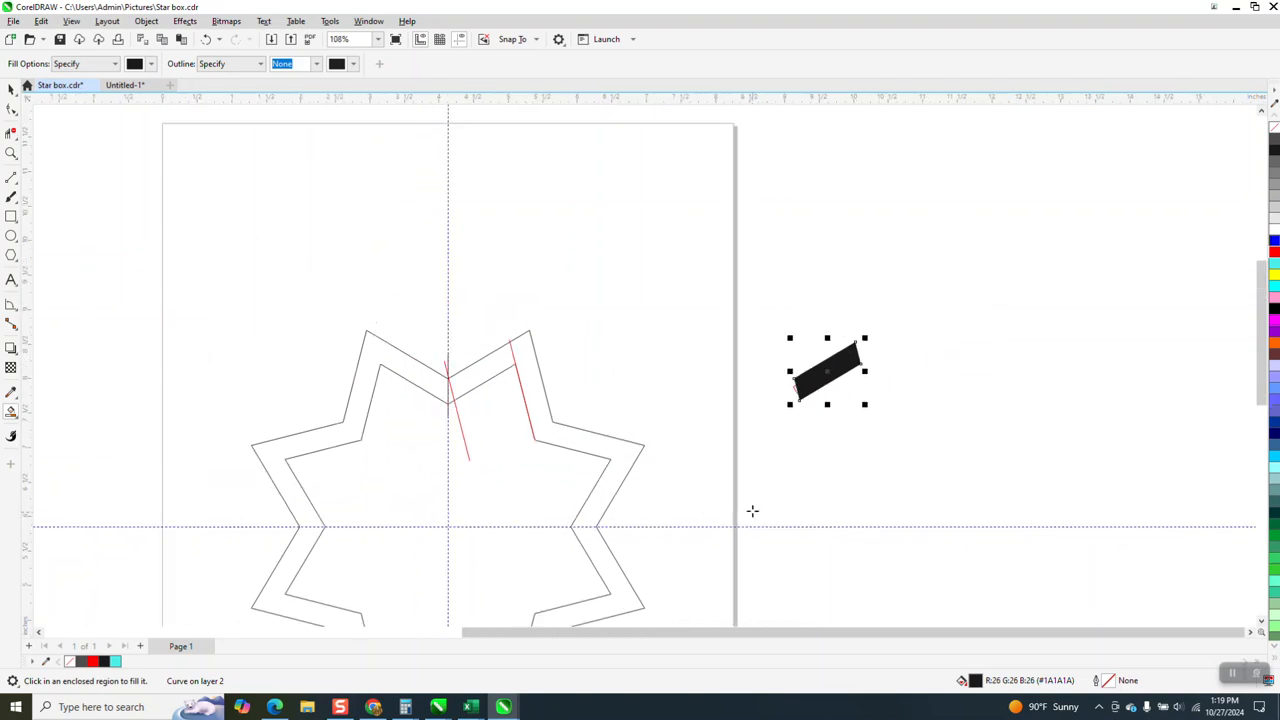
click(1274, 131)
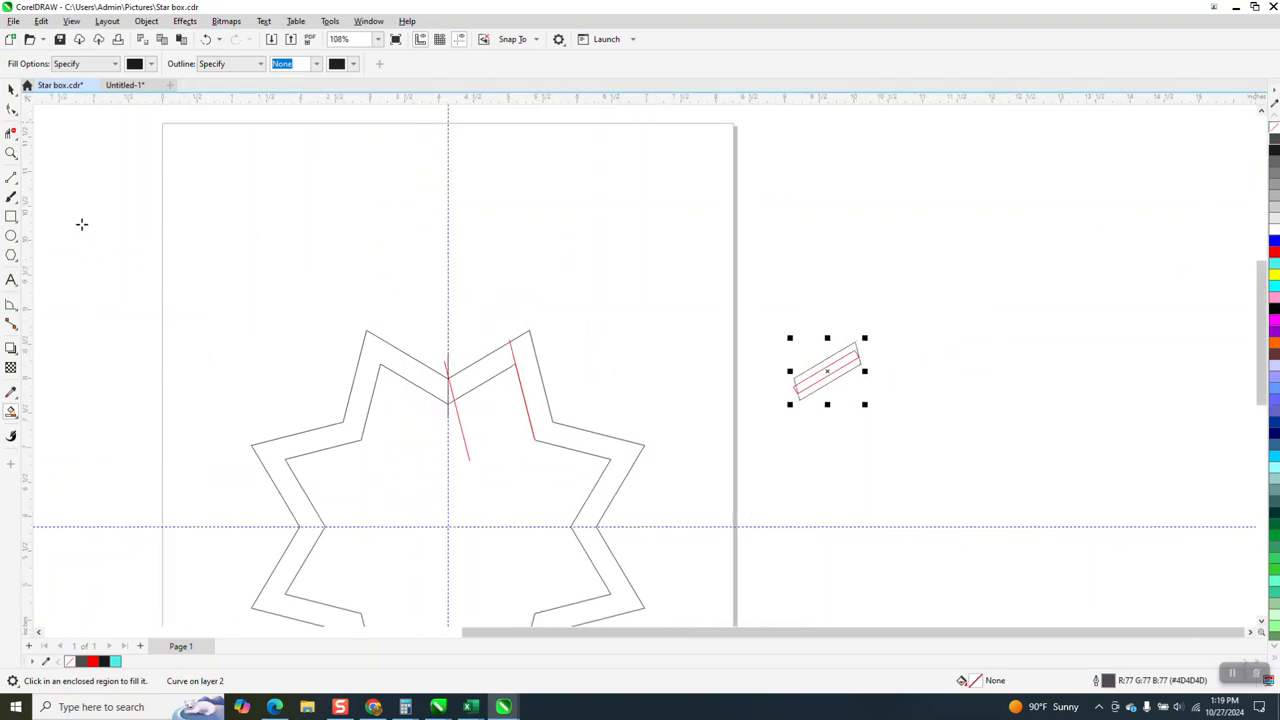
click(11, 152)
drag(680, 283, 1020, 506)
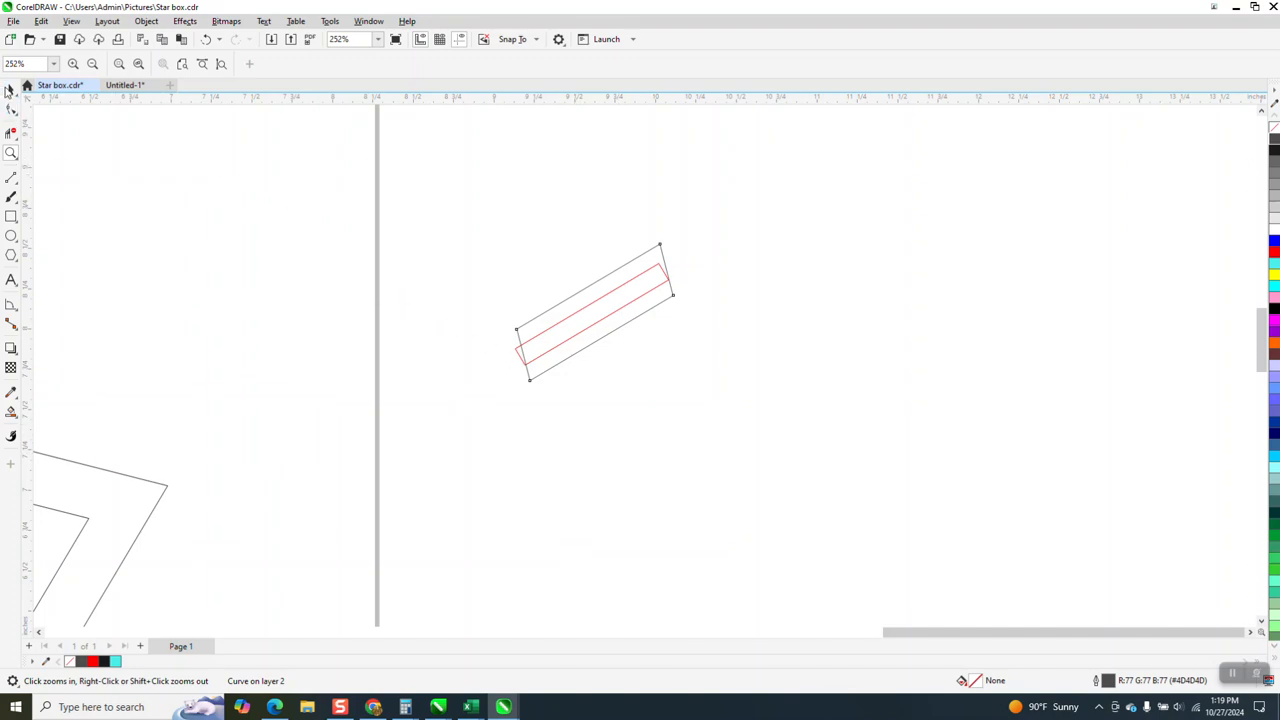
click(11, 88)
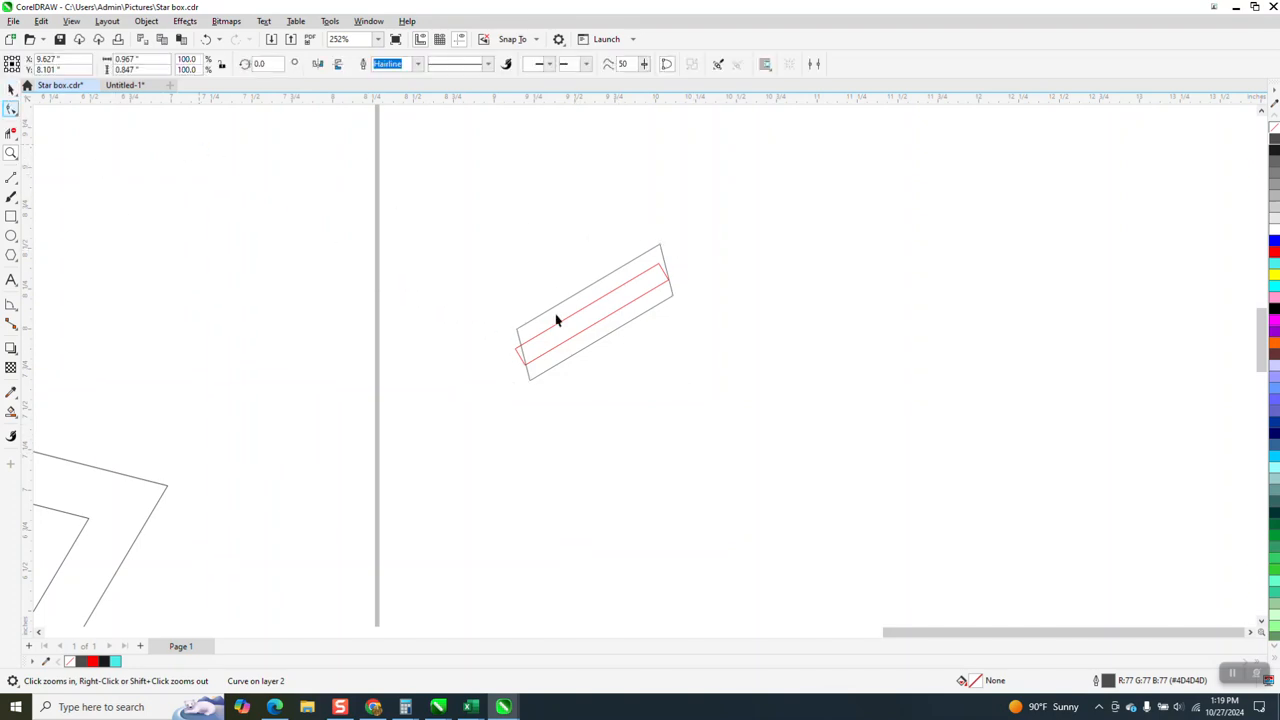
click(600, 299)
click(601, 307)
drag(596, 311, 664, 423)
click(206, 39)
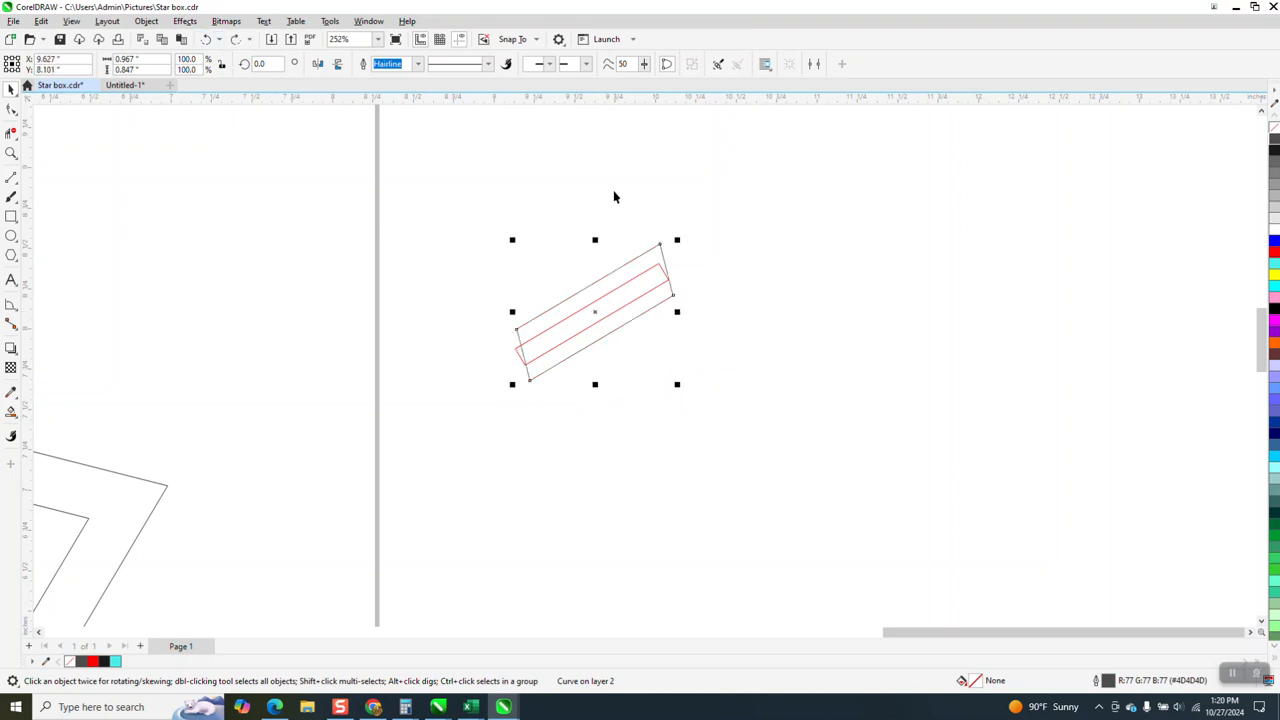
- Move the red rectangle 5 inches back to the left into the star's band, leaving the outlined parallelogram outside the page
click(512, 396)
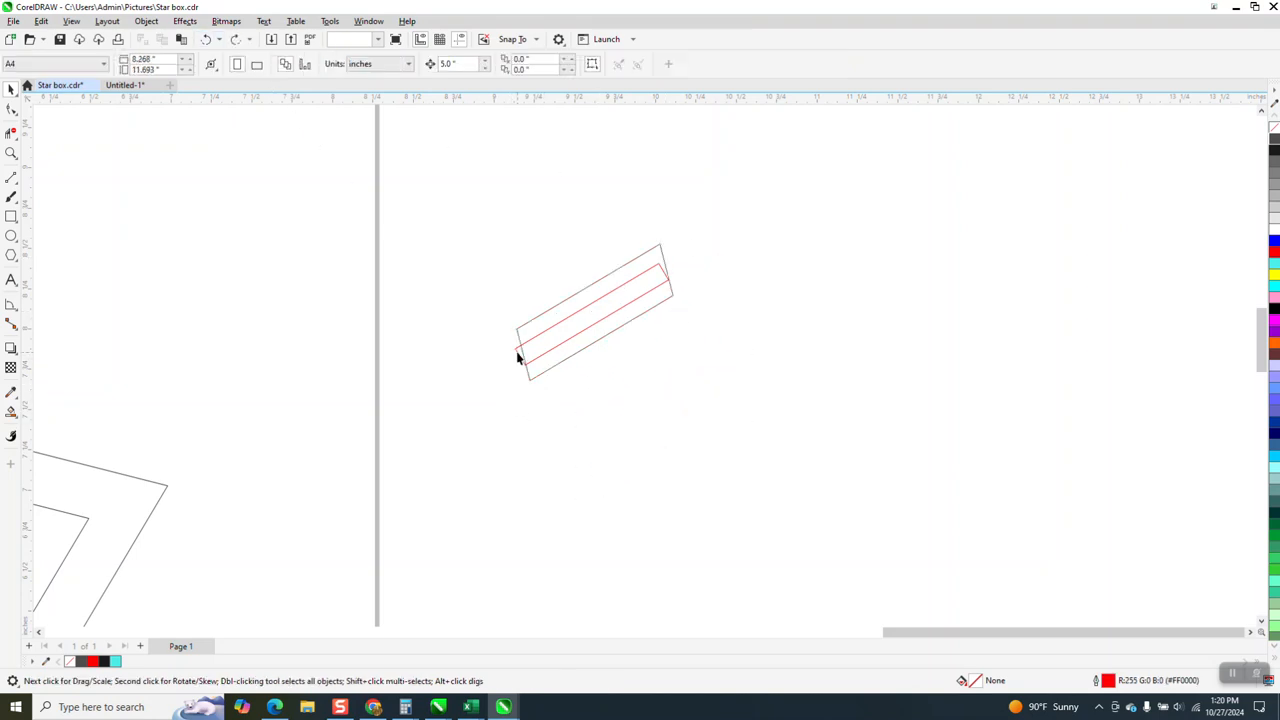
click(518, 358)
mouse_move(591, 317)
mouse_down()
mouse_move(626, 460)
mouse_move(591, 318)
mouse_up()
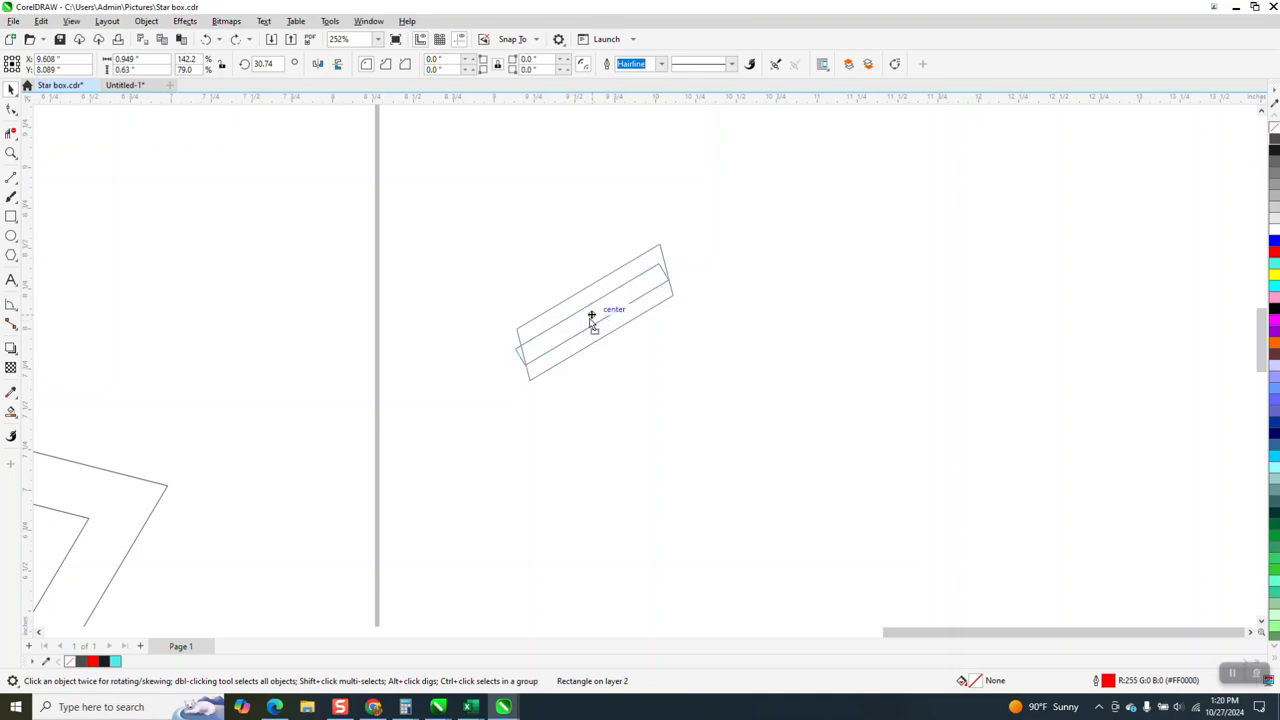
drag(591, 318, 591, 318)
scroll(790, 405, down, 3)
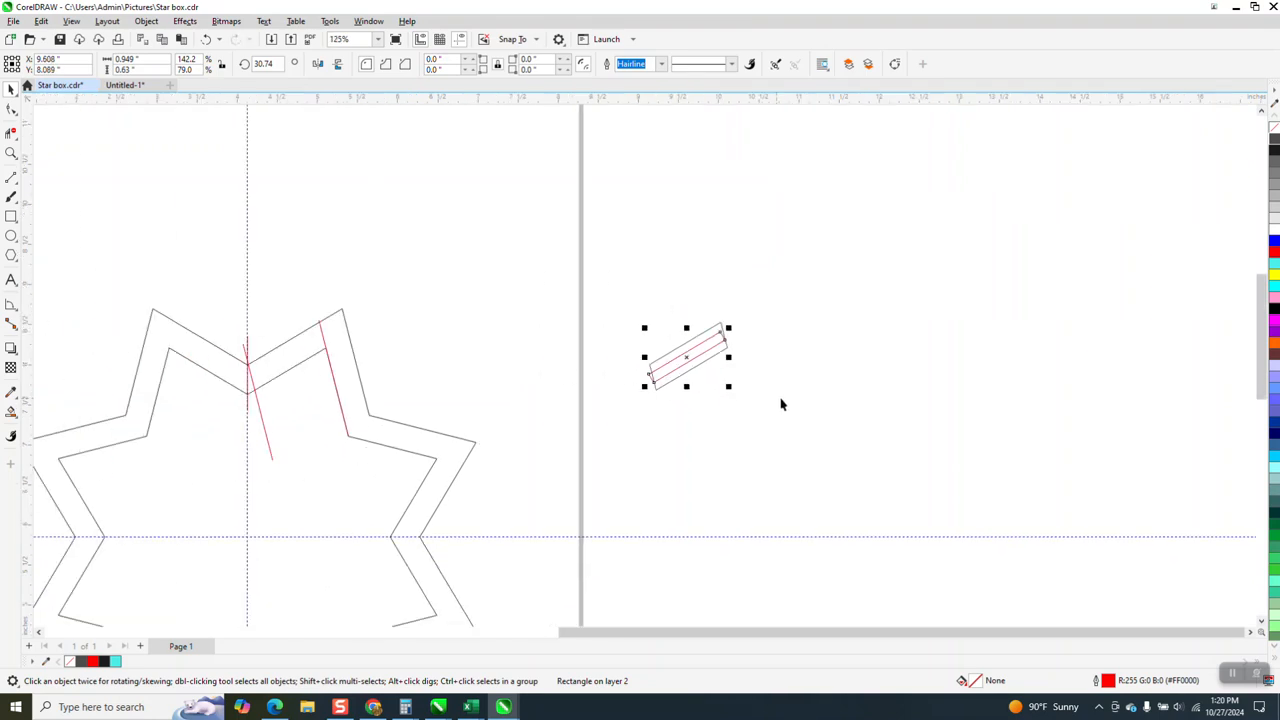
key(ctrl+v)
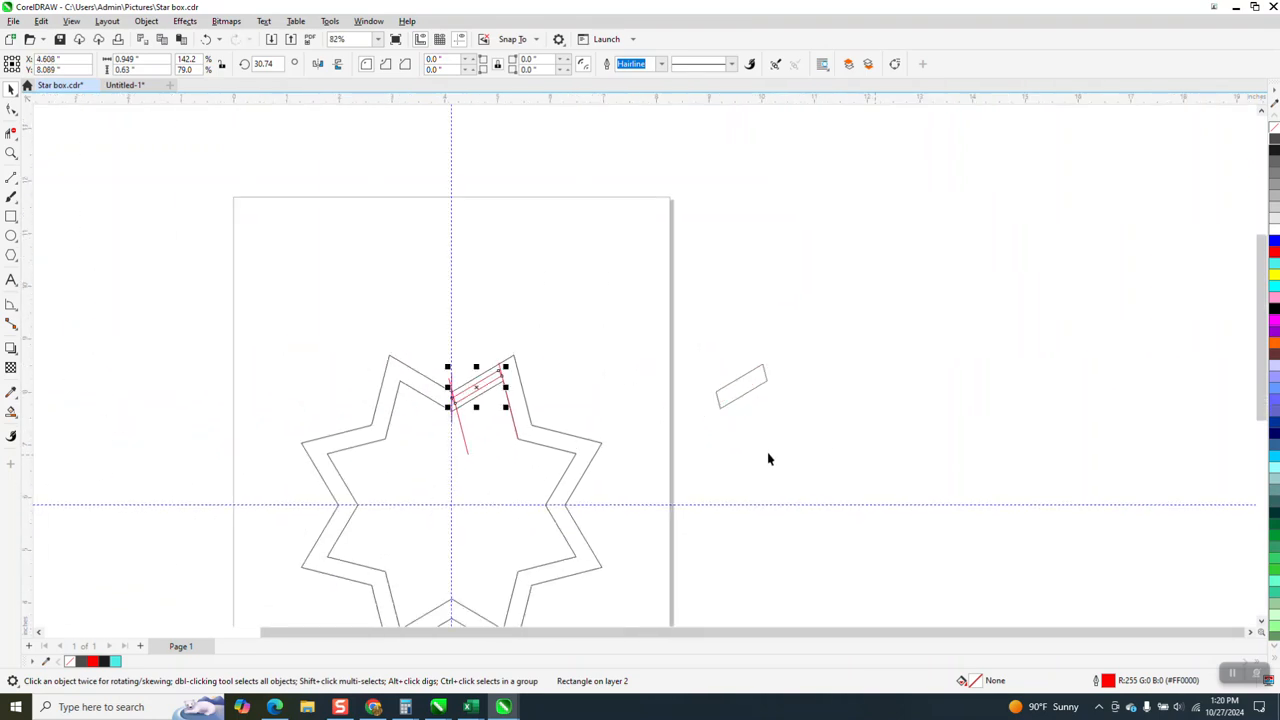
click(12, 155)
drag(409, 332, 638, 470)
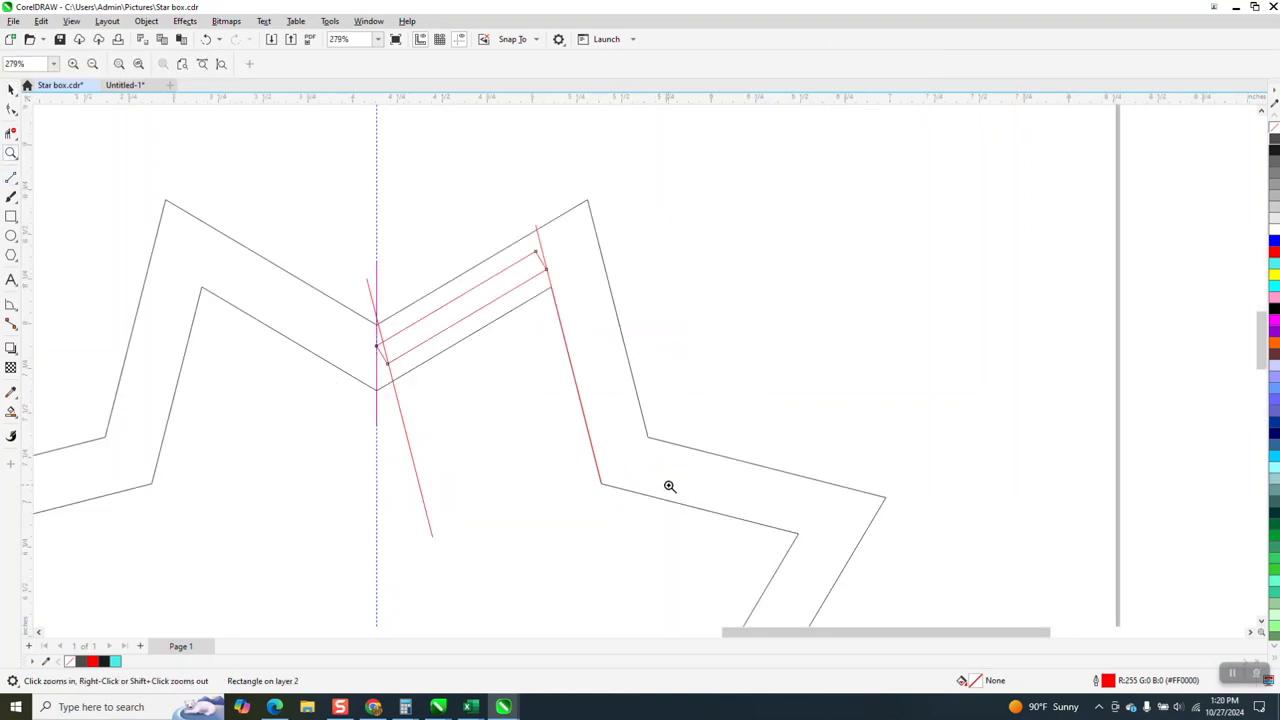
- Delete the two slanted red construction lines and the vertical red line on the guideline, keeping the rotated red rectangle
click(11, 89)
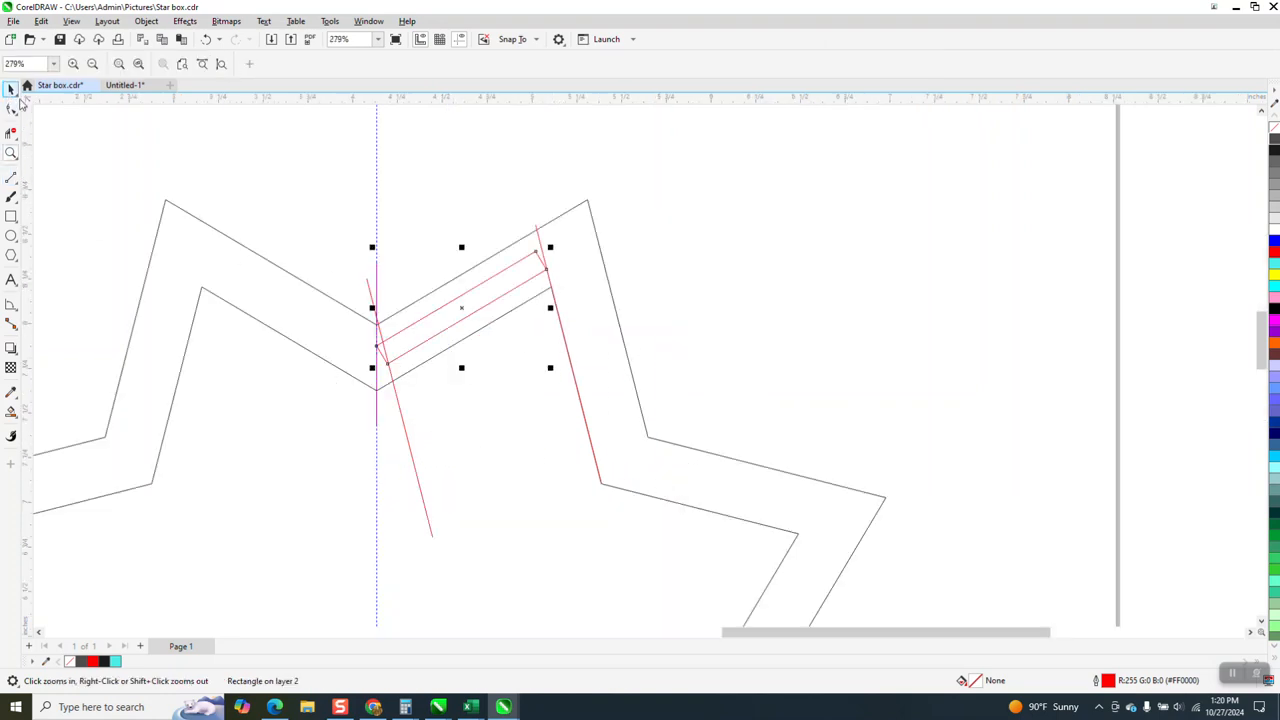
click(409, 452)
key(Delete)
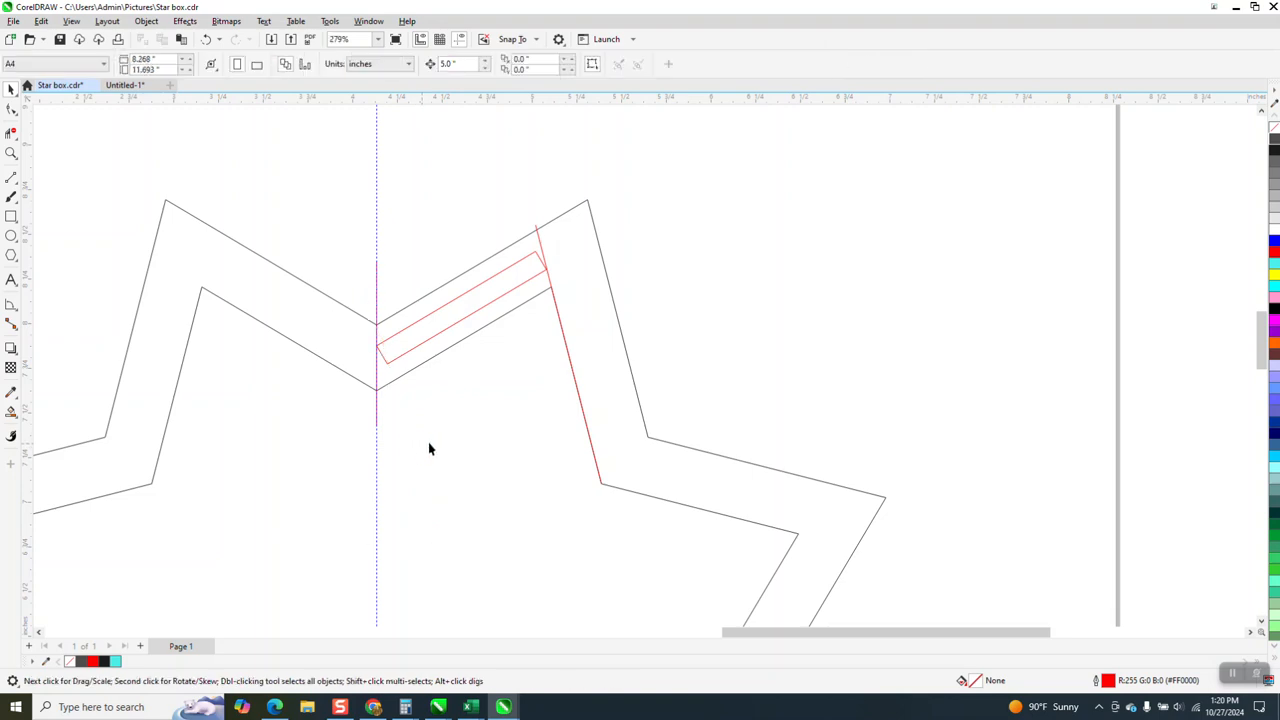
click(535, 232)
key(Delete)
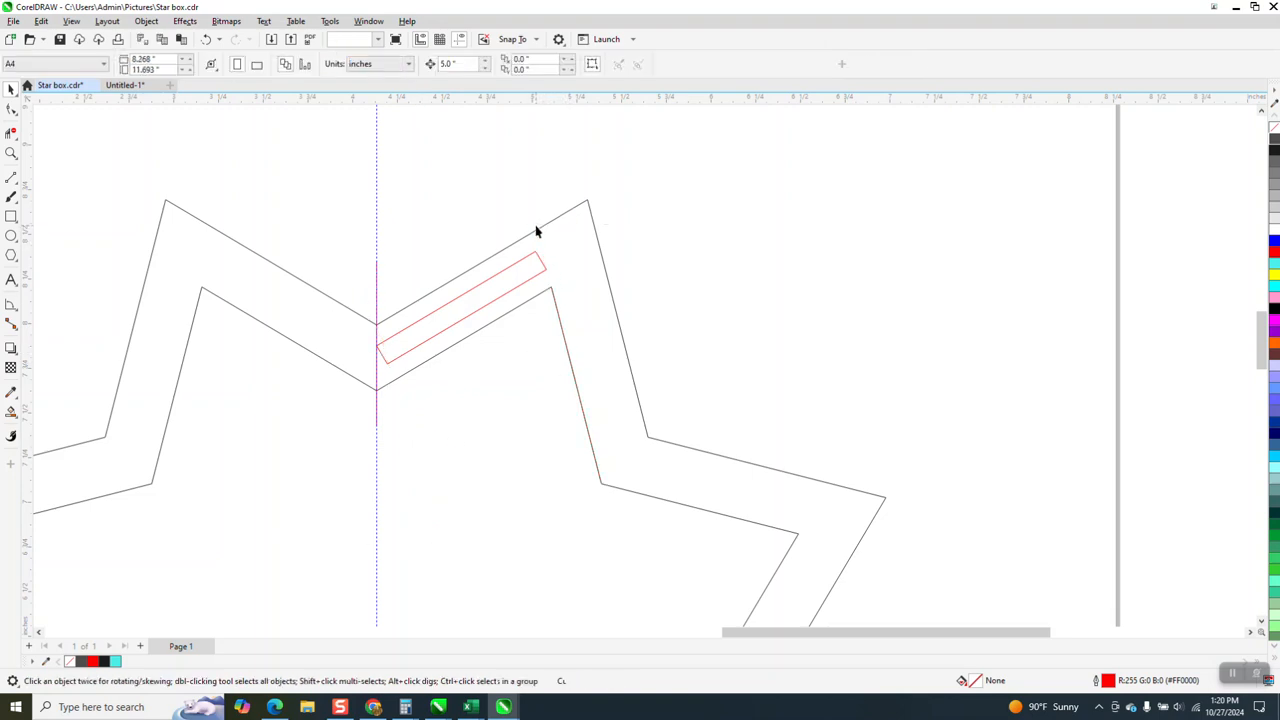
click(376, 289)
click(422, 350)
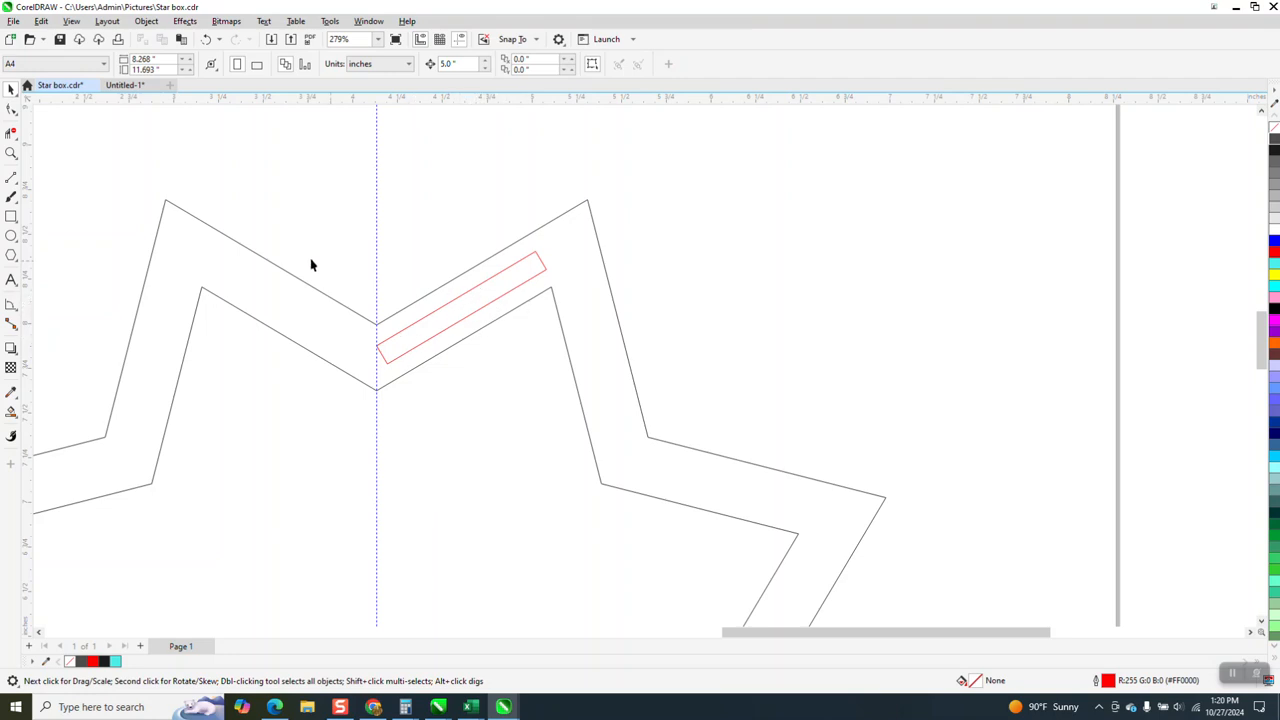
- Draw a small rectangle outside the star and set its size to 0.5 by 0.125 inches
click(11, 216)
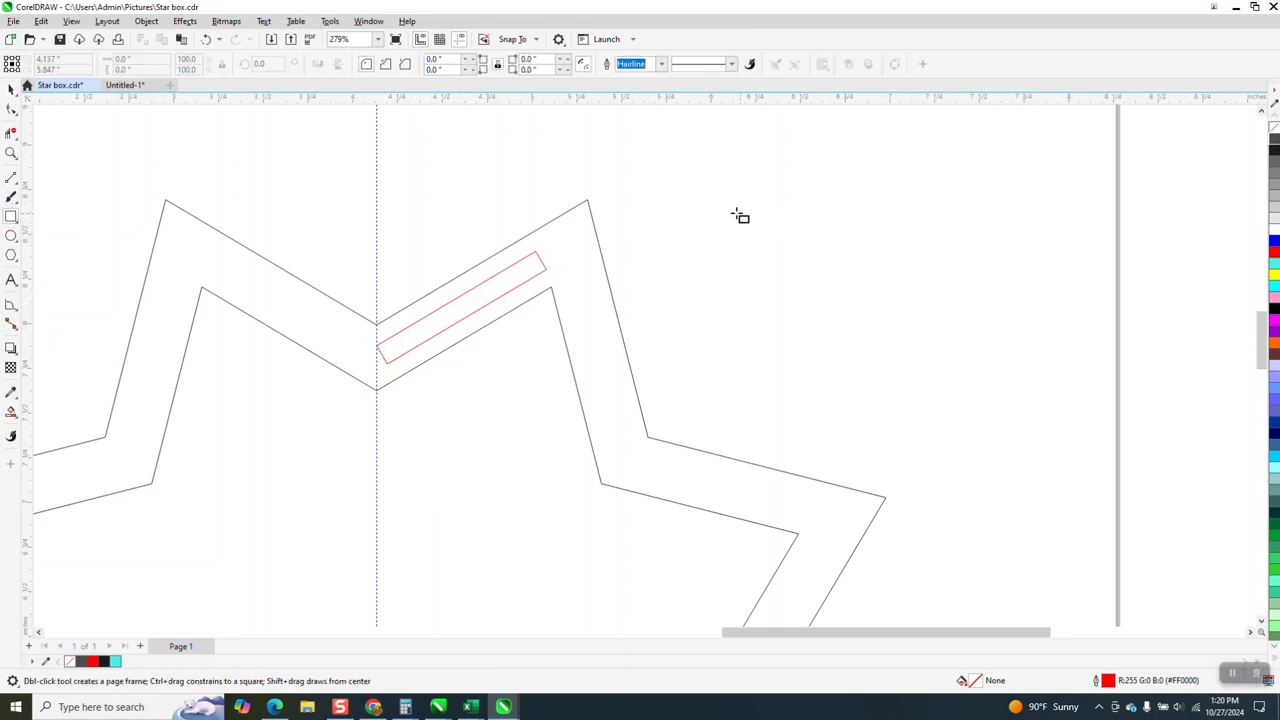
drag(731, 208, 817, 229)
double_click(142, 60)
text(.5)
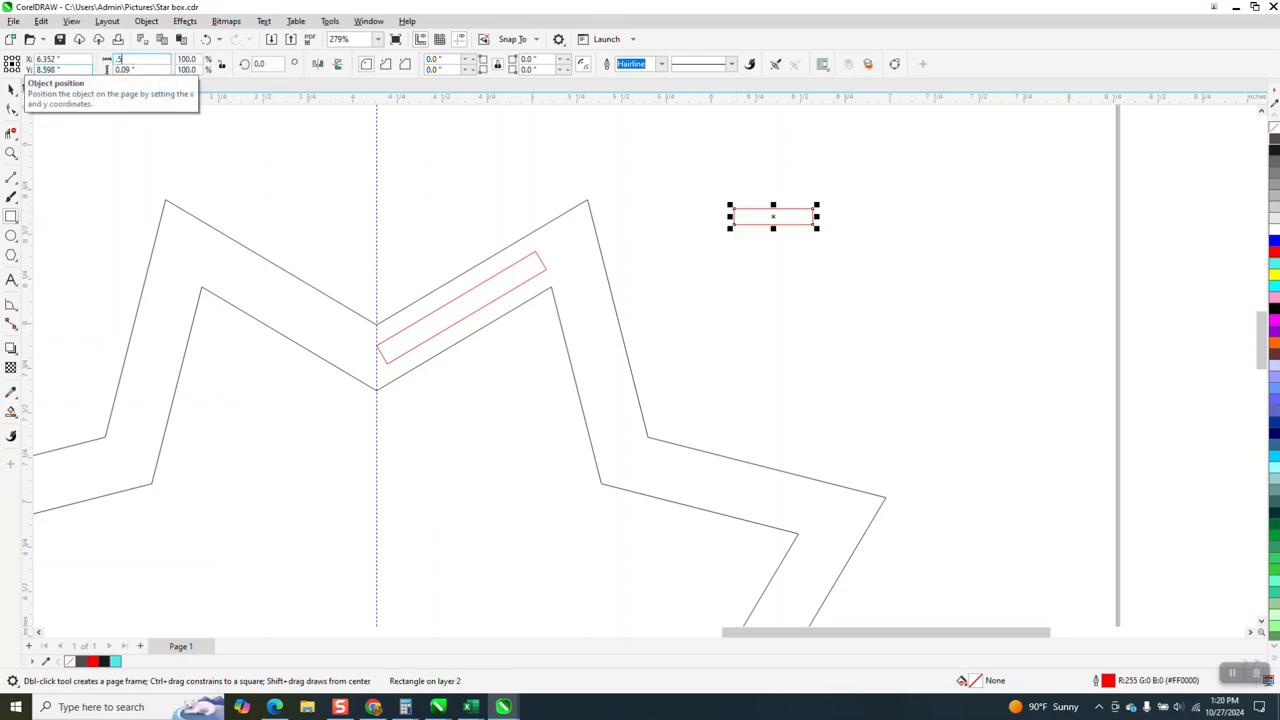
key(Tab)
text(1)
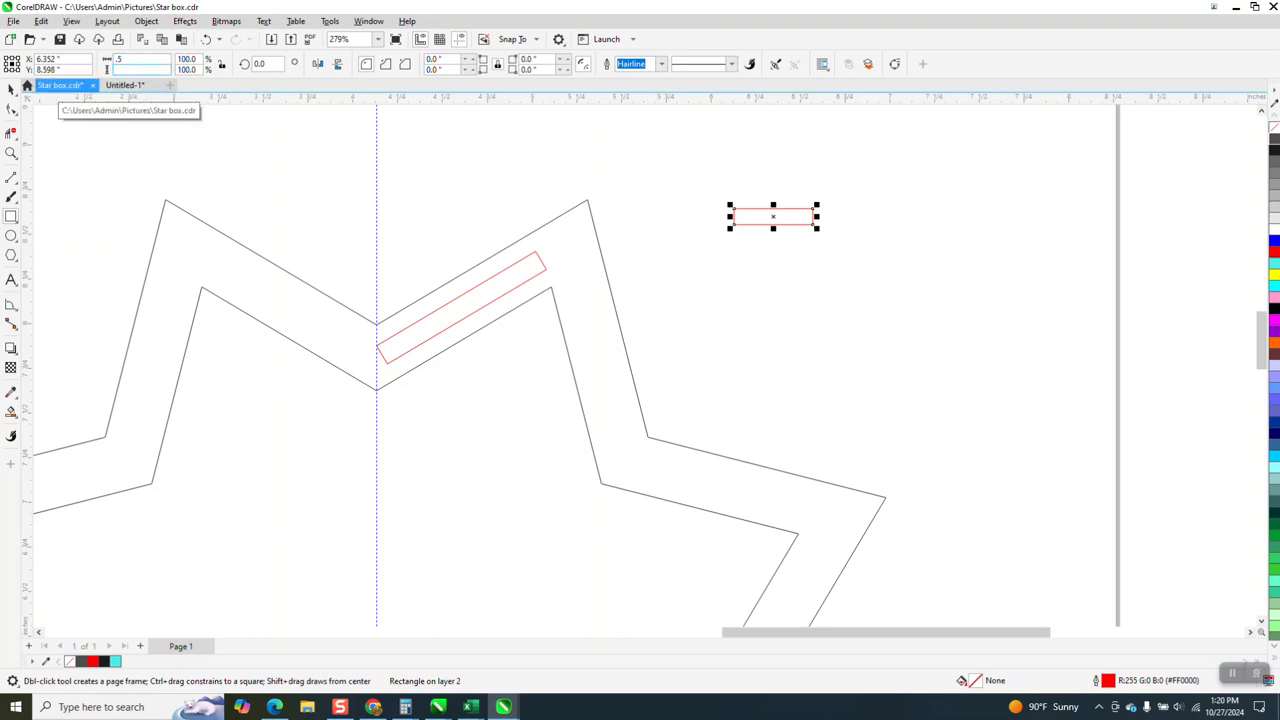
text(25)
key(Return)
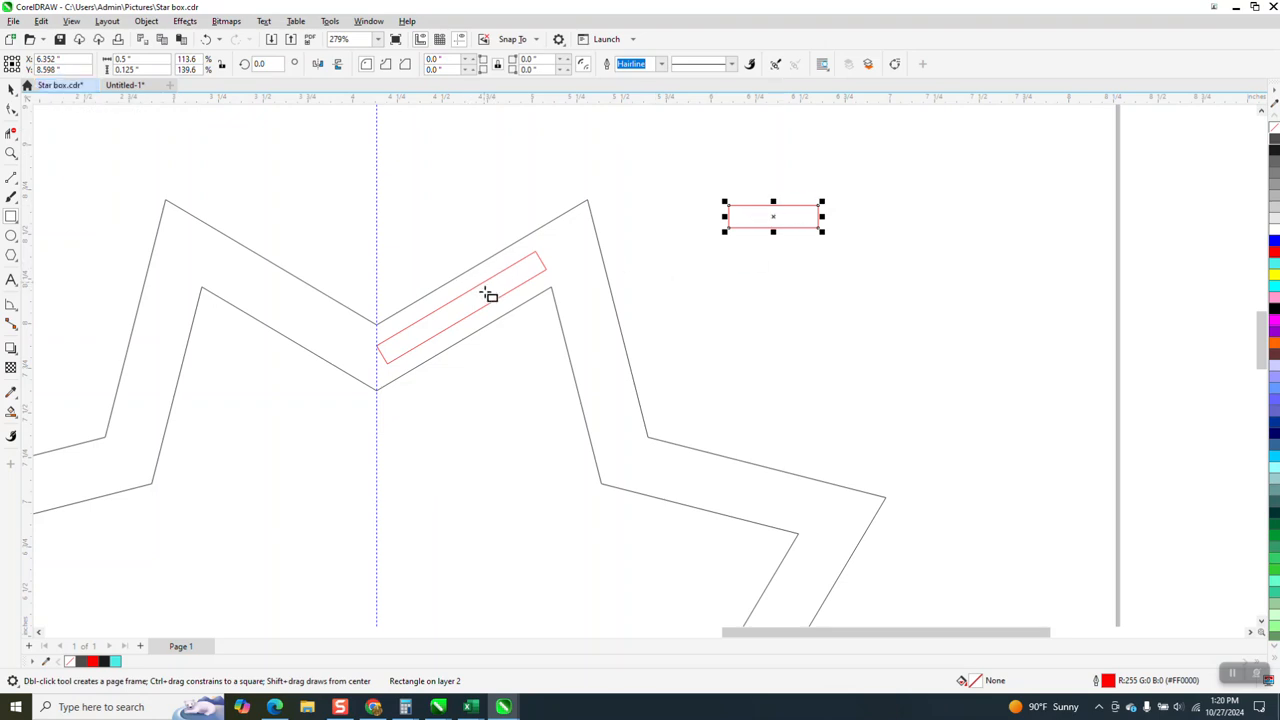
- Centre the small rectangle on the long red rectangle in the star's band and rotate it 30.74 degrees
click(11, 89)
drag(775, 216, 462, 310)
click(256, 66)
text(30)
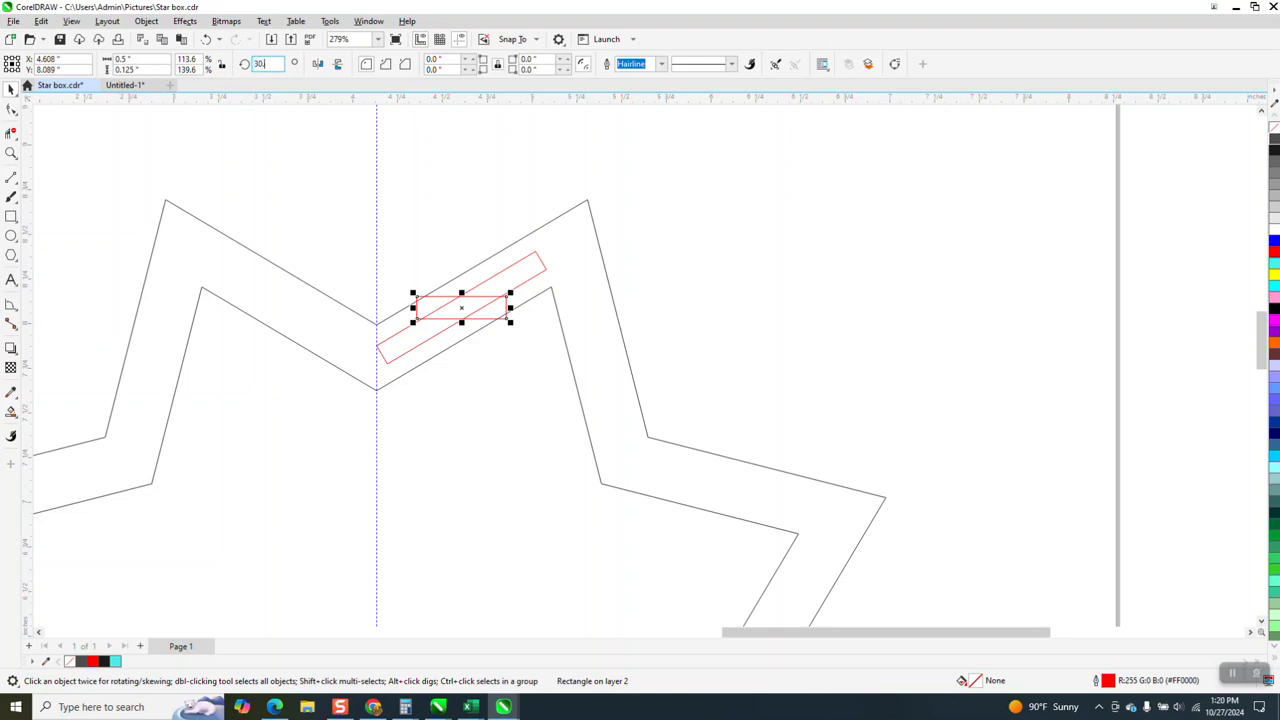
key(Return)
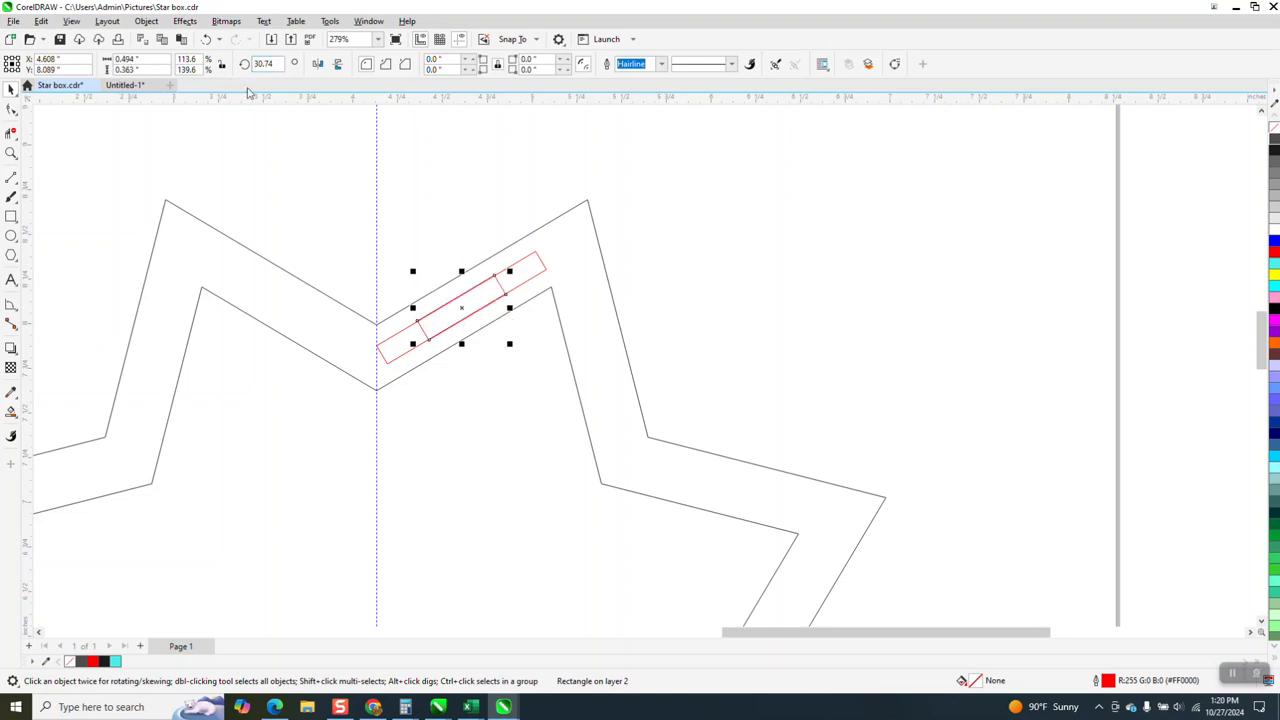
- Group the two red rectangles and place a horizontally mirrored copy of the group in the band section across the vertical guideline
scroll(695, 238, down, 1)
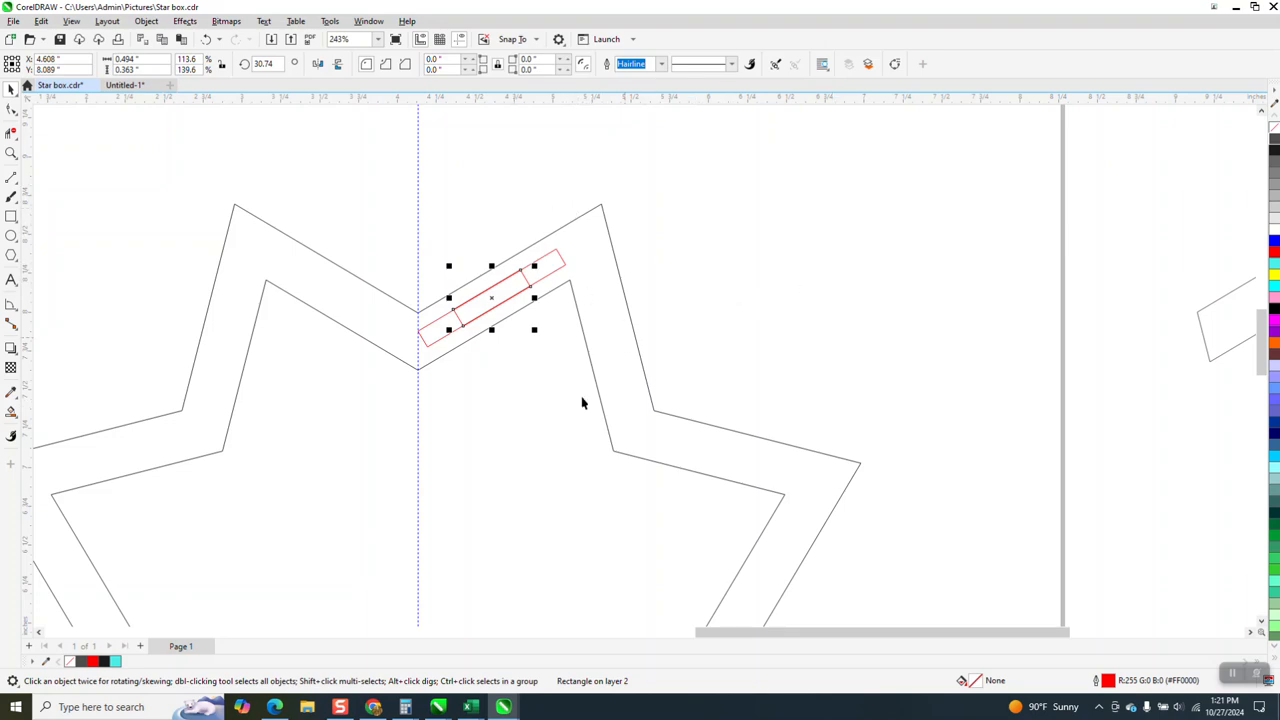
drag(586, 178, 385, 408)
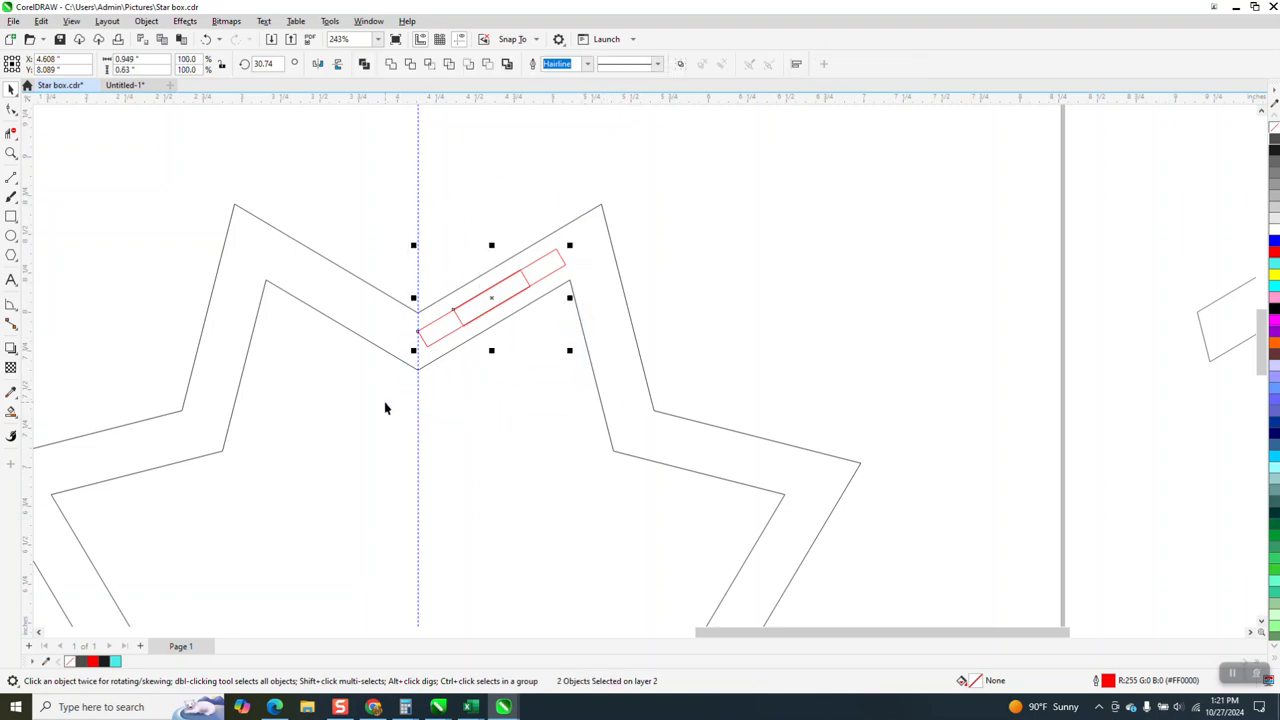
key(ctrl+g)
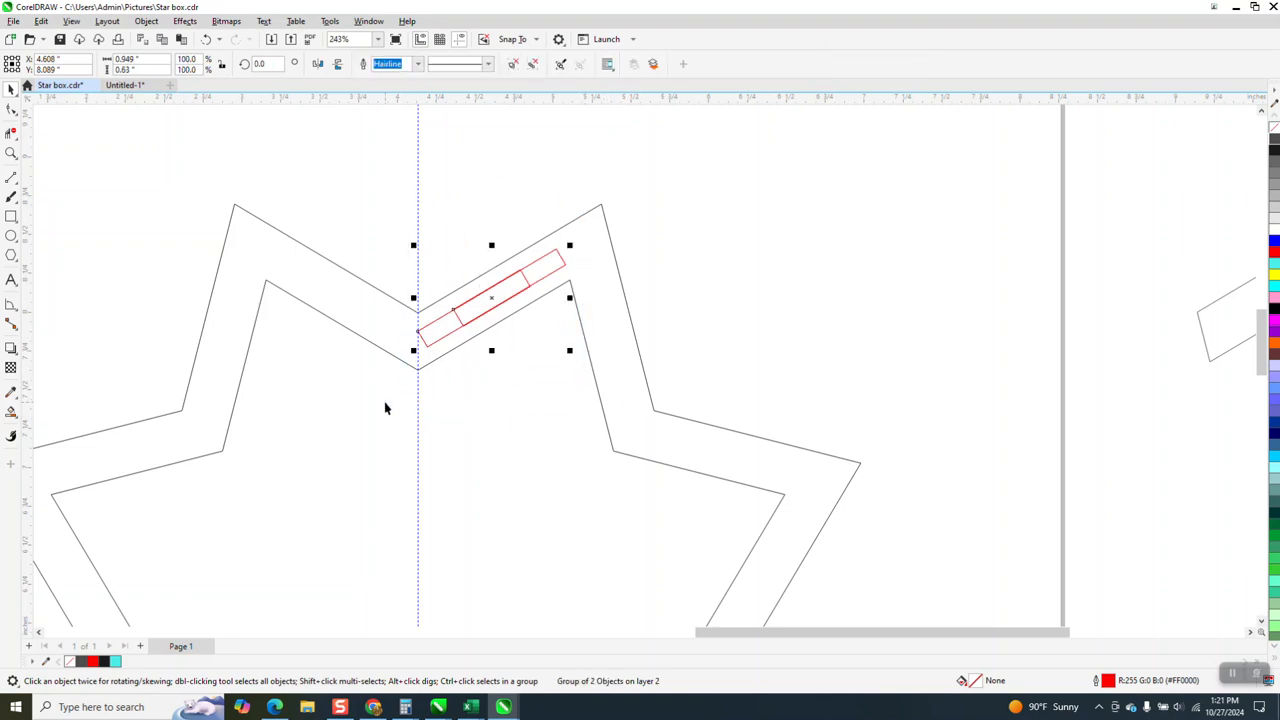
click(318, 64)
drag(566, 335, 425, 341)
drag(423, 340, 421, 334)
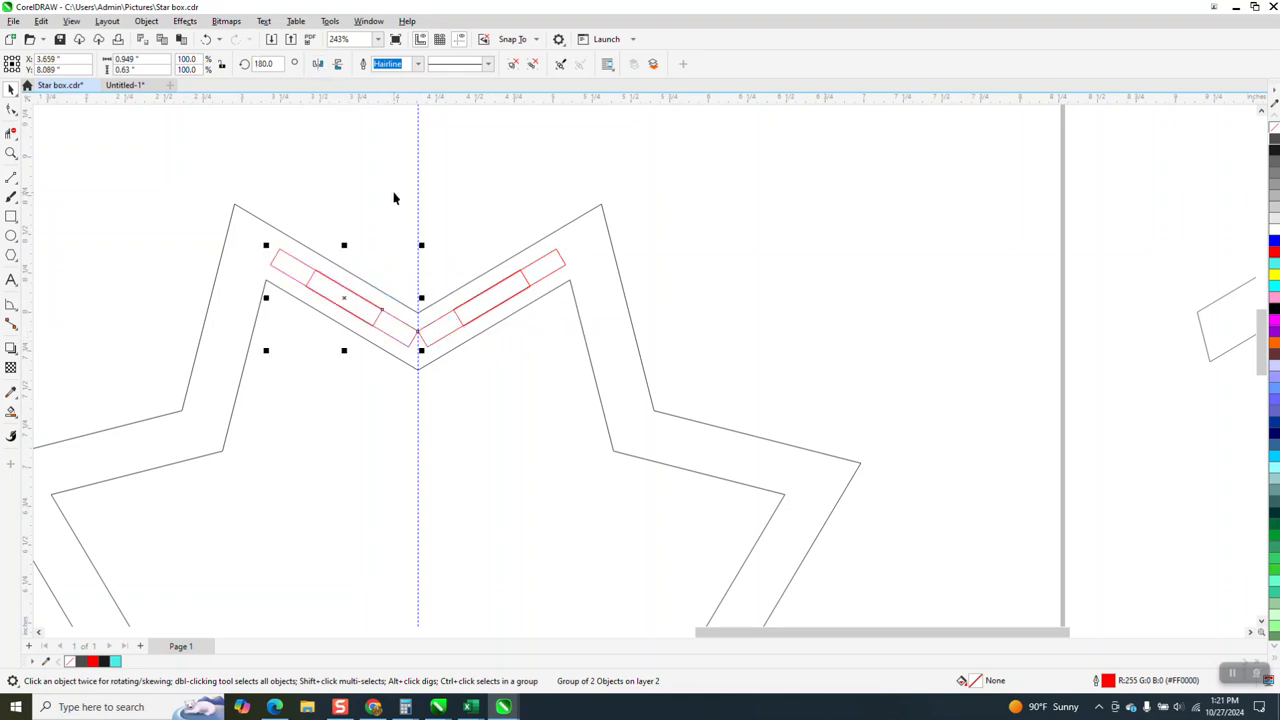
- Group the two mirrored halves into one V-shaped piece and leave a spare copy 5 inches above the star
scroll(476, 300, down, 1)
scroll(470, 285, down, 1)
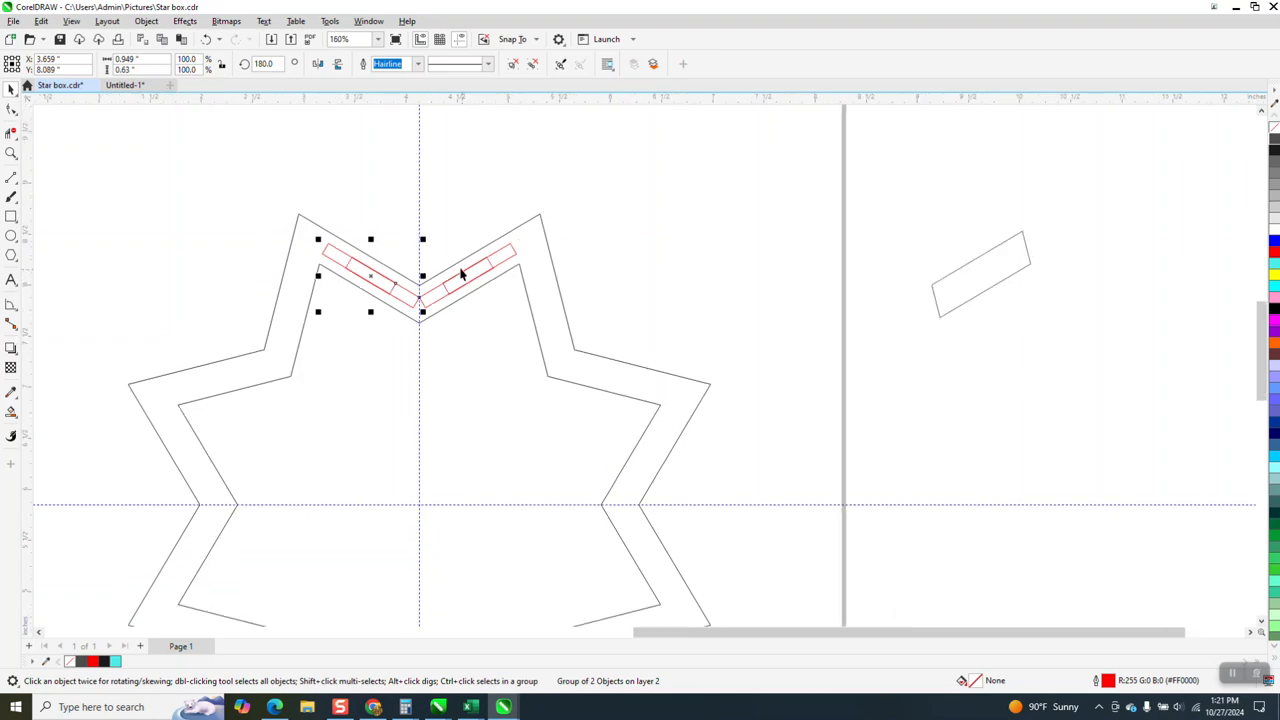
drag(310, 197, 522, 349)
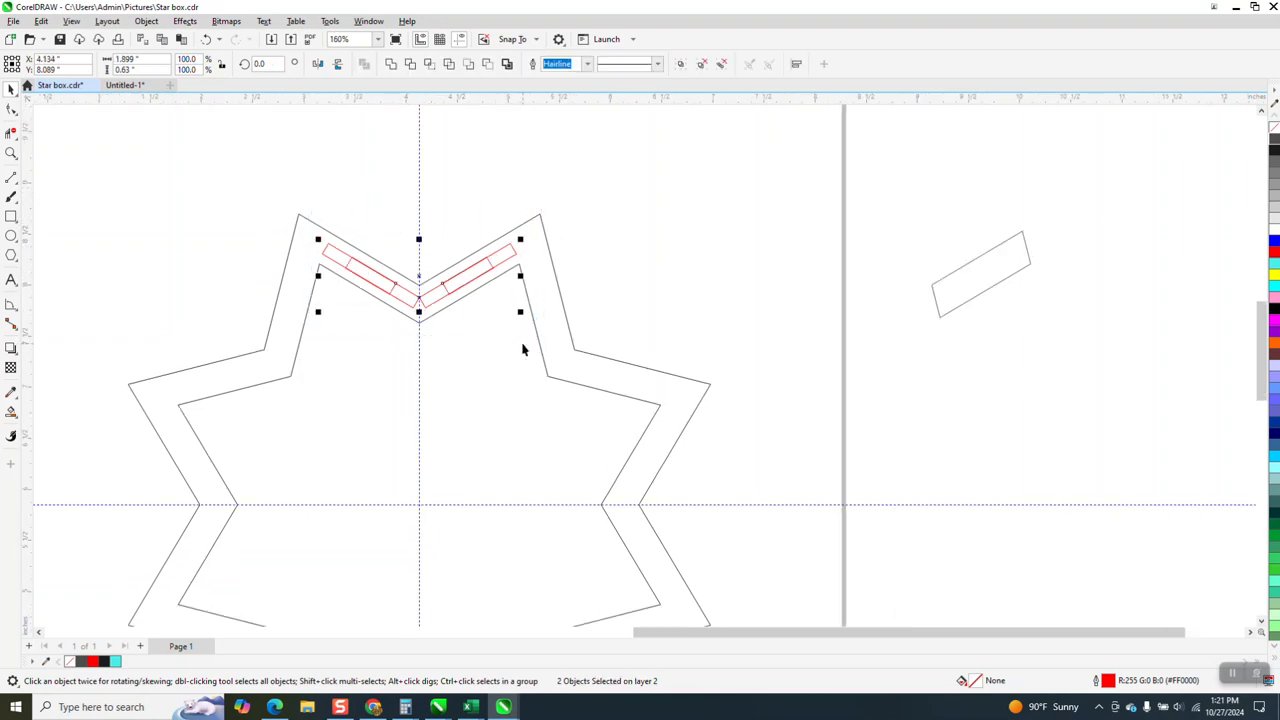
key(ctrl+g)
key(Up)
scroll(523, 346, down, 5)
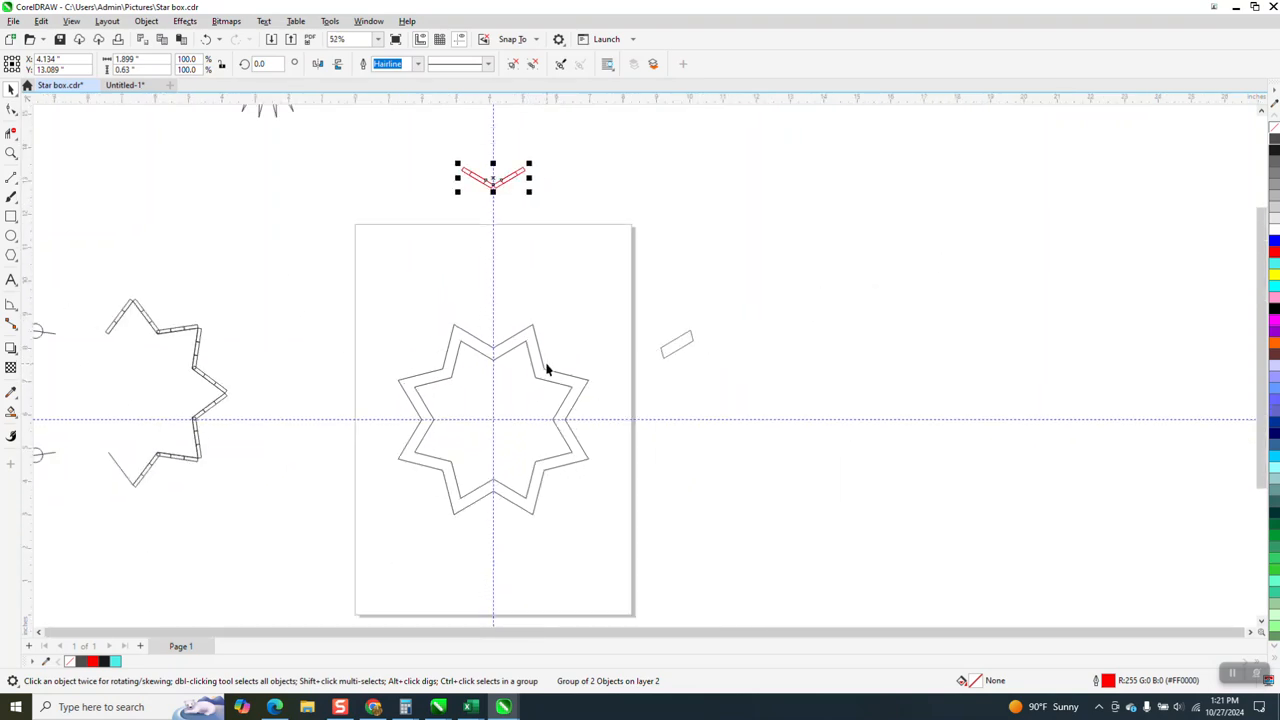
key(Down)
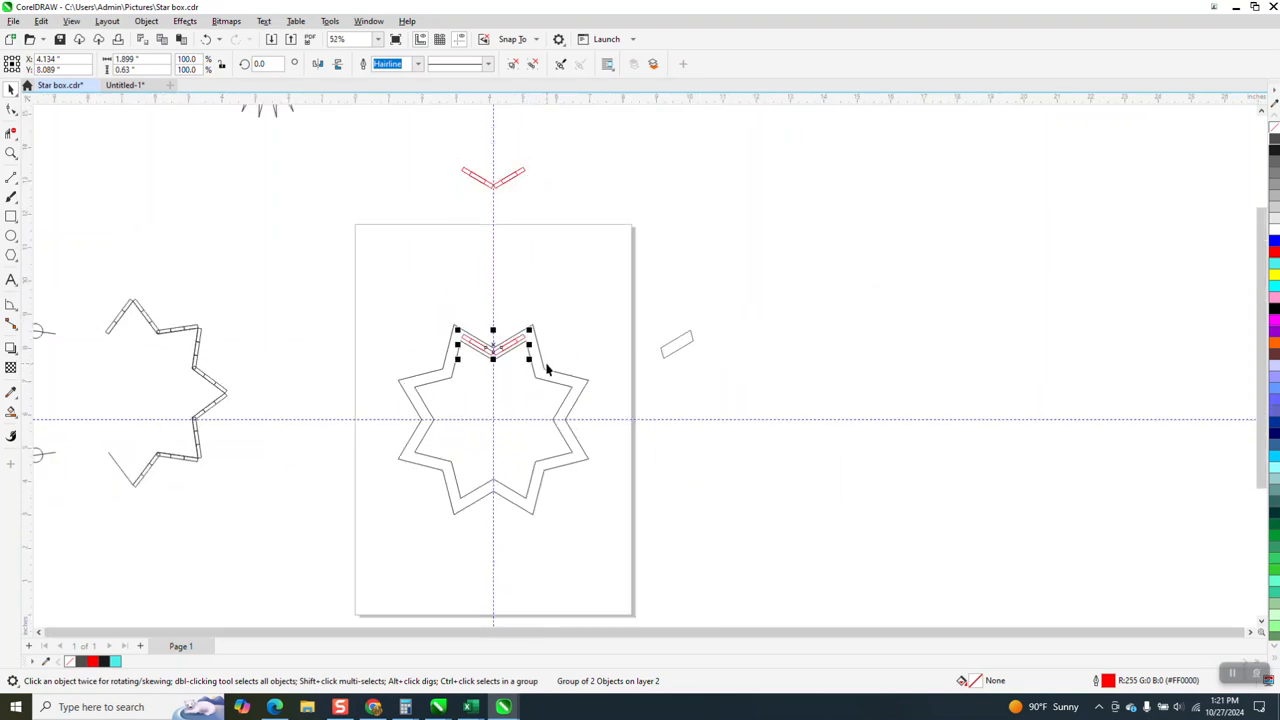
- Place the V-shaped group's rotation centre on the guideline intersection and rotate a copy of it by 45 degrees
click(11, 152)
drag(295, 272, 675, 560)
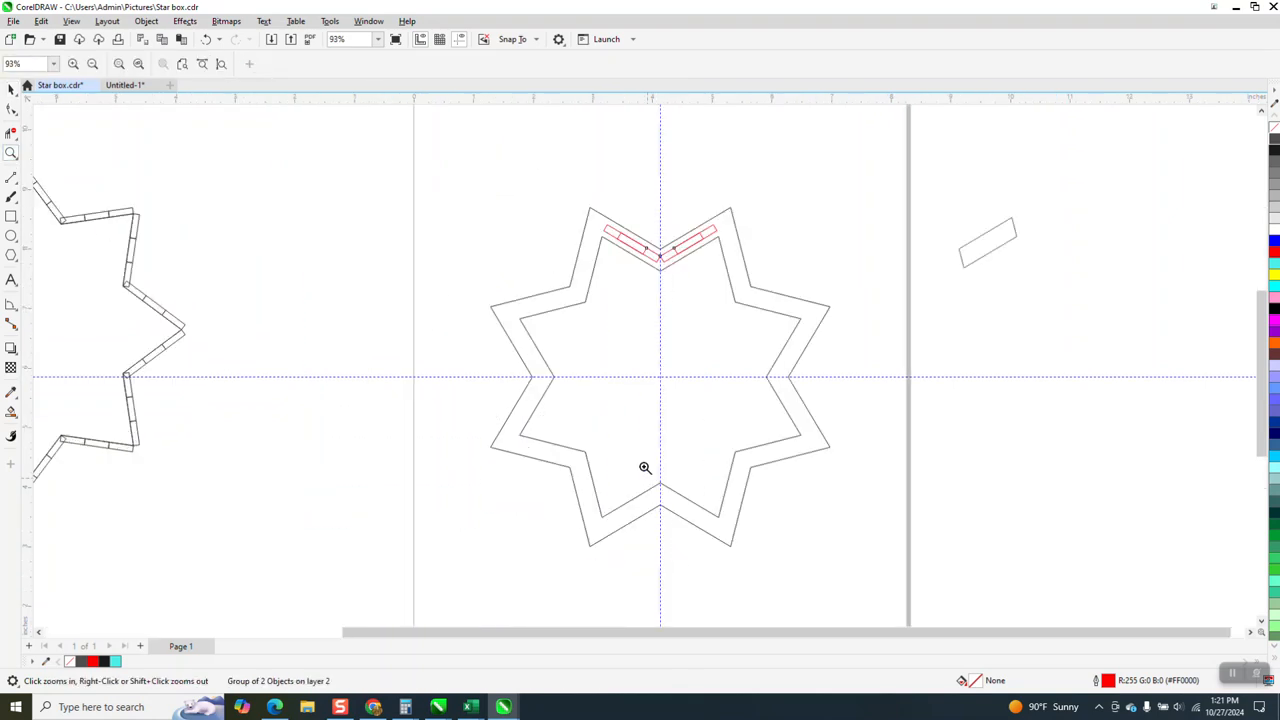
click(11, 90)
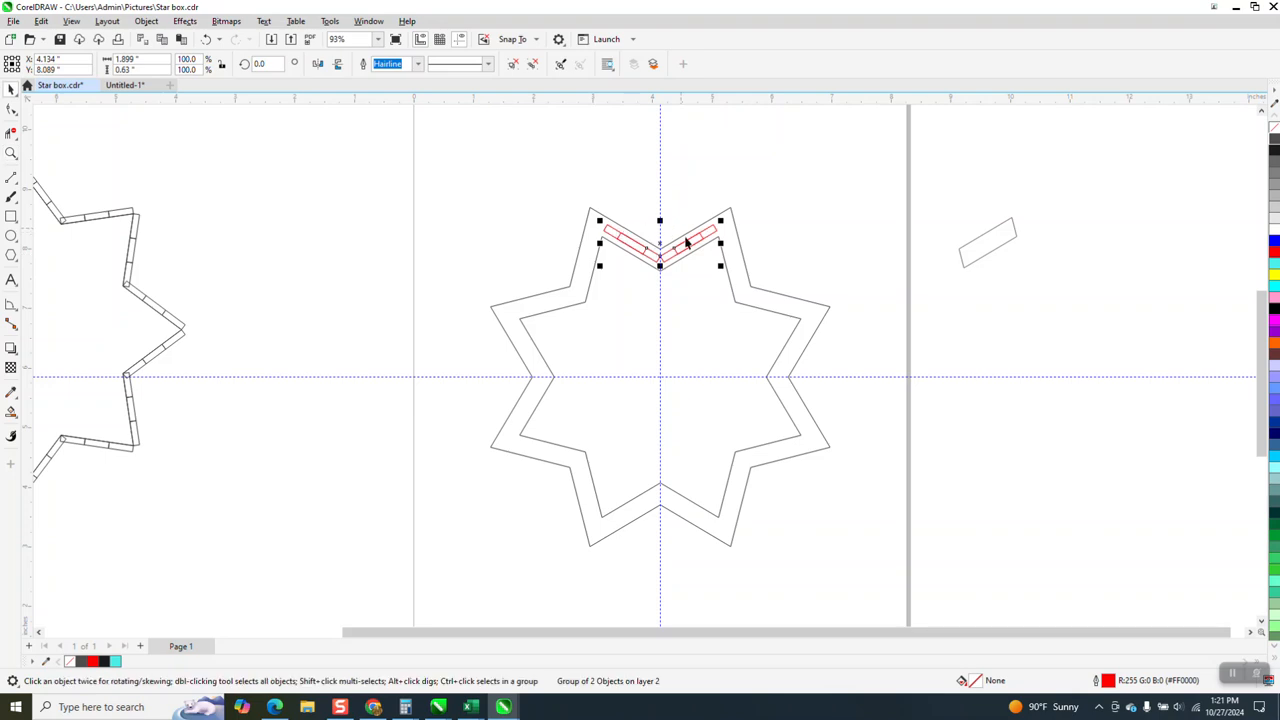
click(662, 245)
drag(666, 327, 660, 377)
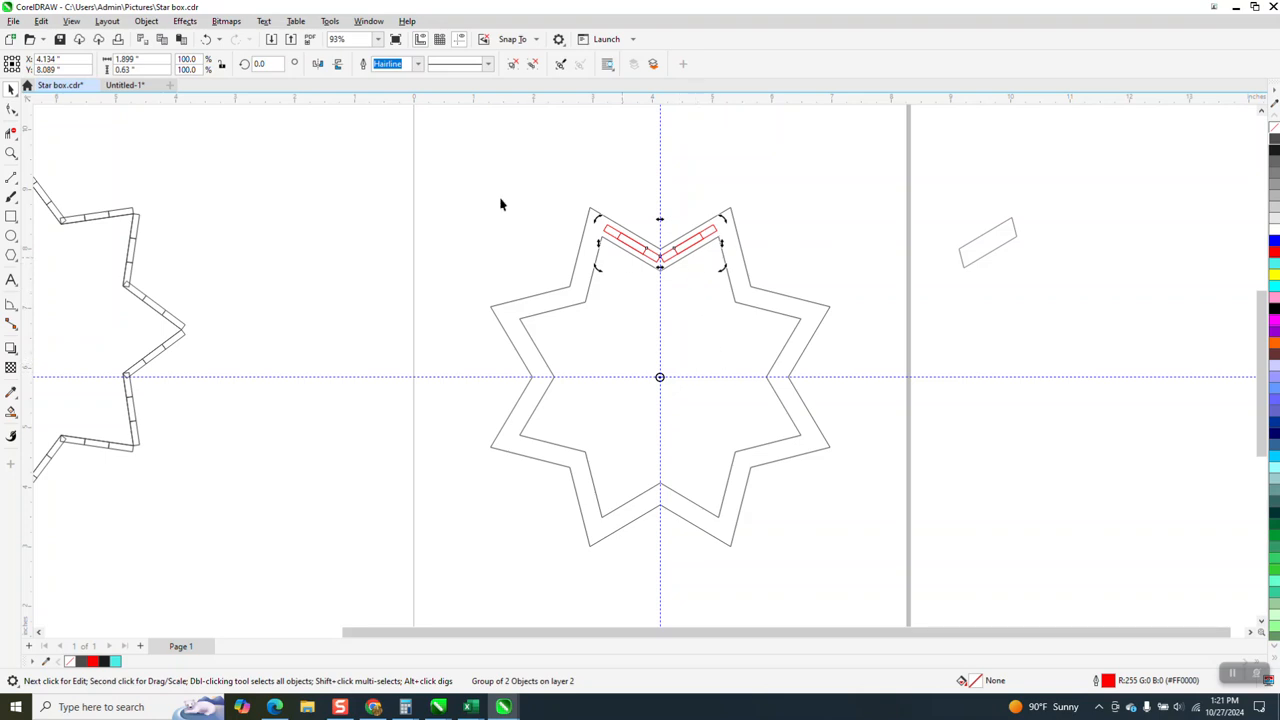
click(262, 64)
text(45)
key(Return)
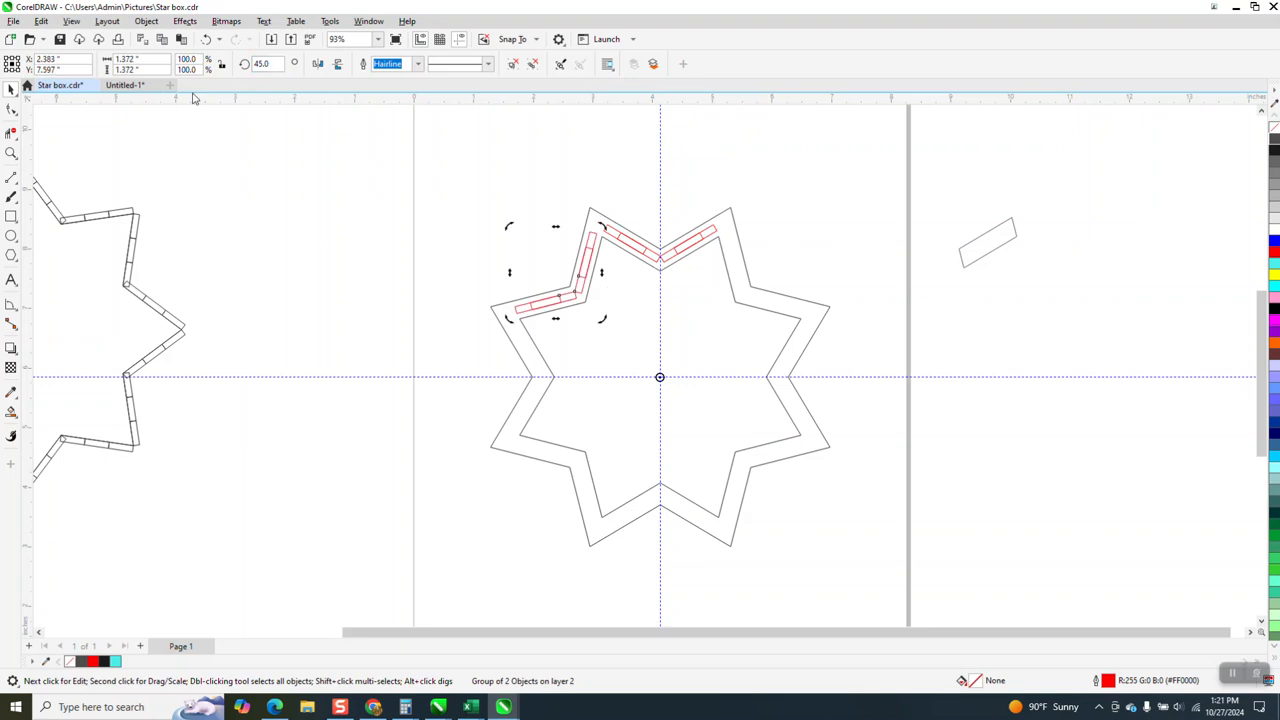
- Repeat the 45-degree rotated copy six more times to fill the whole band around the star
key(ctrl+r)
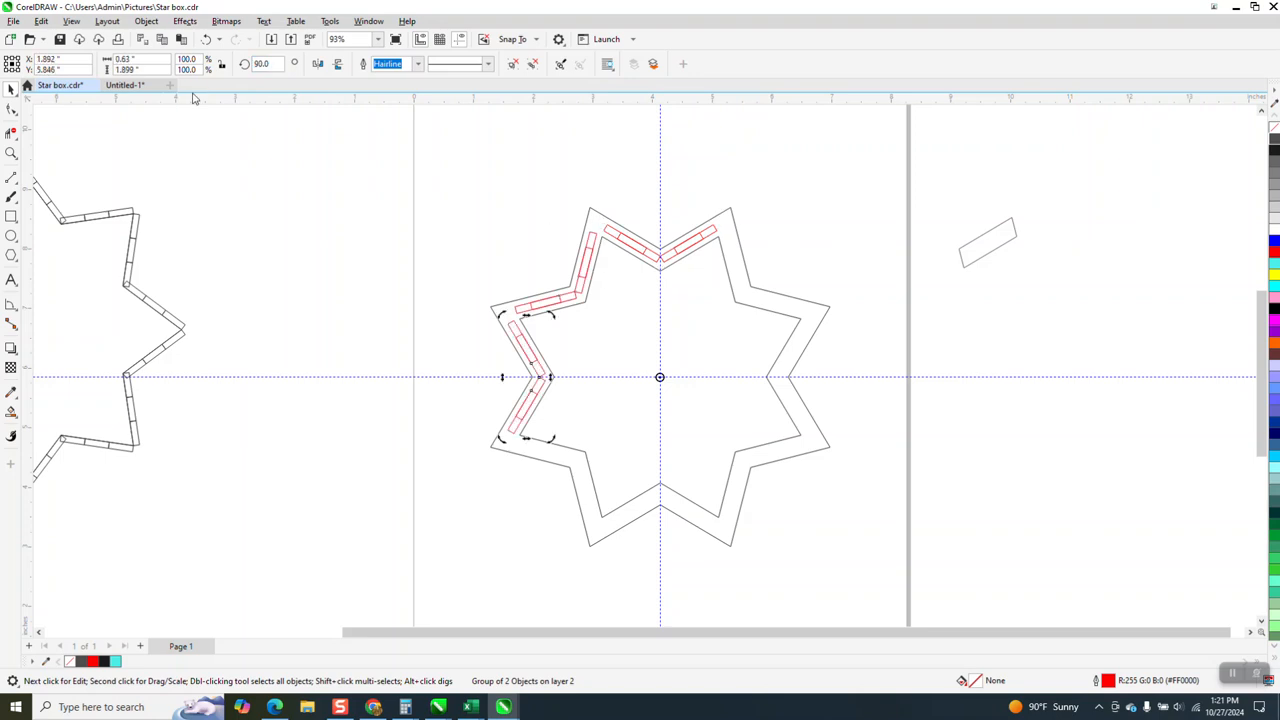
key(ctrl+r)
key(ctrl+r)
key(ctrl+r)
key(ctrl+r)
key(ctrl+r)
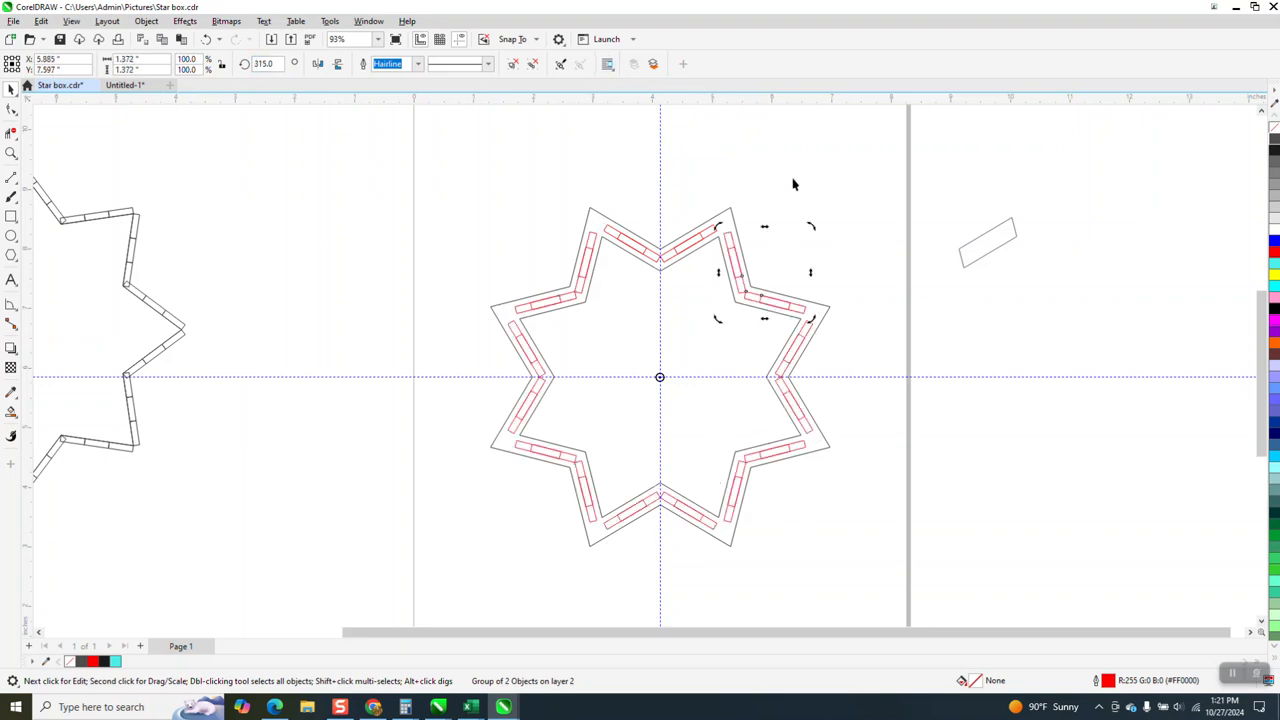
- Delete the outlined parallelogram beside the page
drag(948, 202, 1031, 320)
key(Delete)
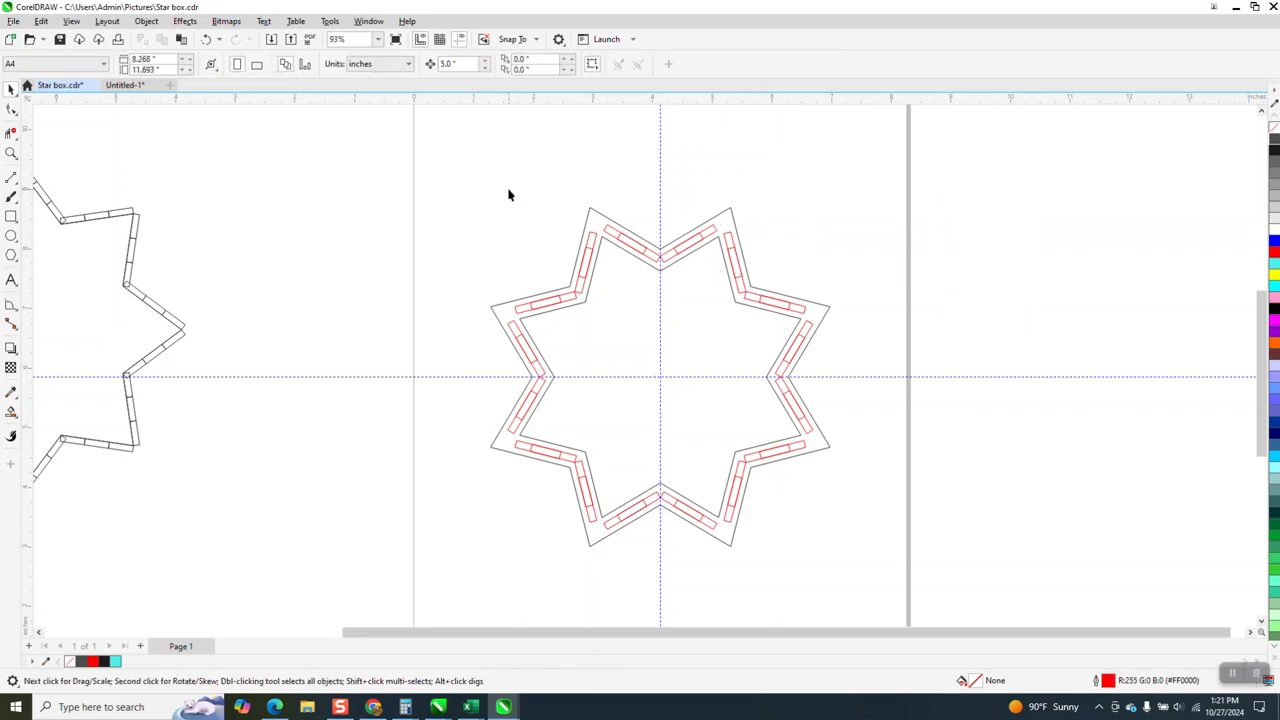
drag(446, 218, 923, 589)
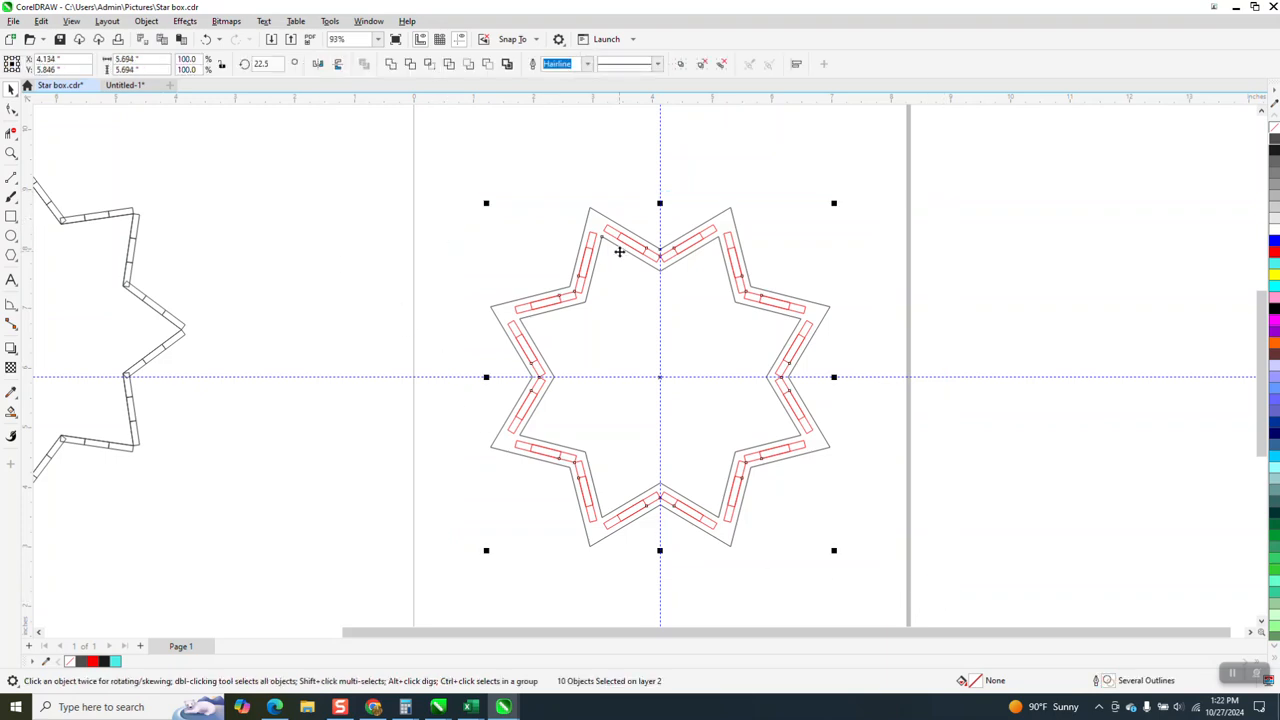
click(613, 153)
- Set the nudge distance to 6 inches, Smart Fill all 16 short centre rectangles near-black without outline, and move each filled shape 6 inches to the right
drag(467, 62, 348, 90)
text(6)
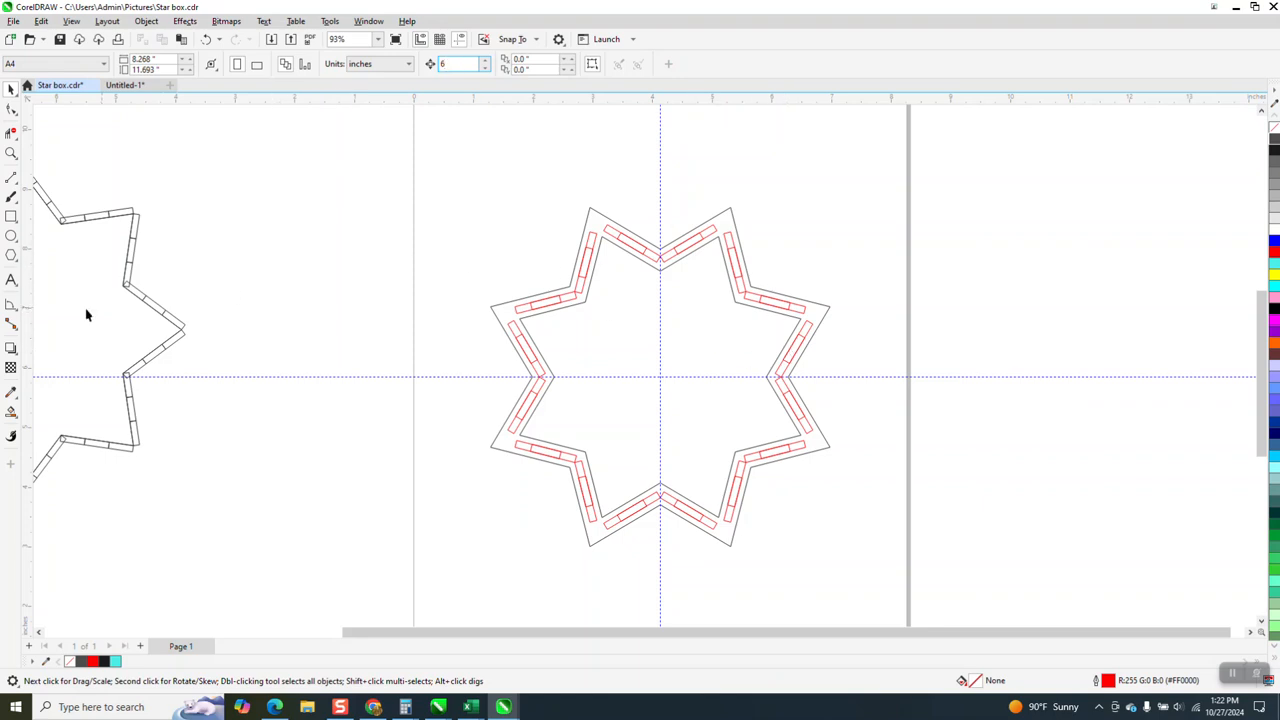
click(11, 154)
drag(454, 198, 880, 564)
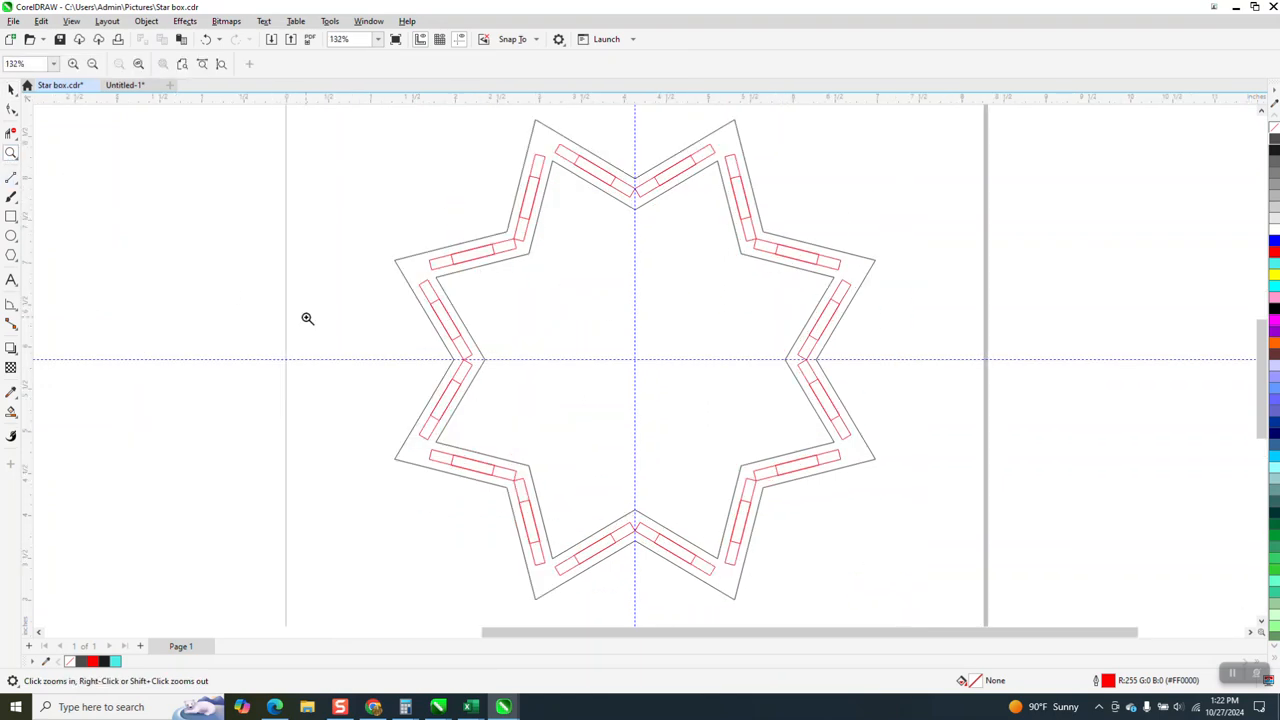
click(11, 412)
click(604, 176)
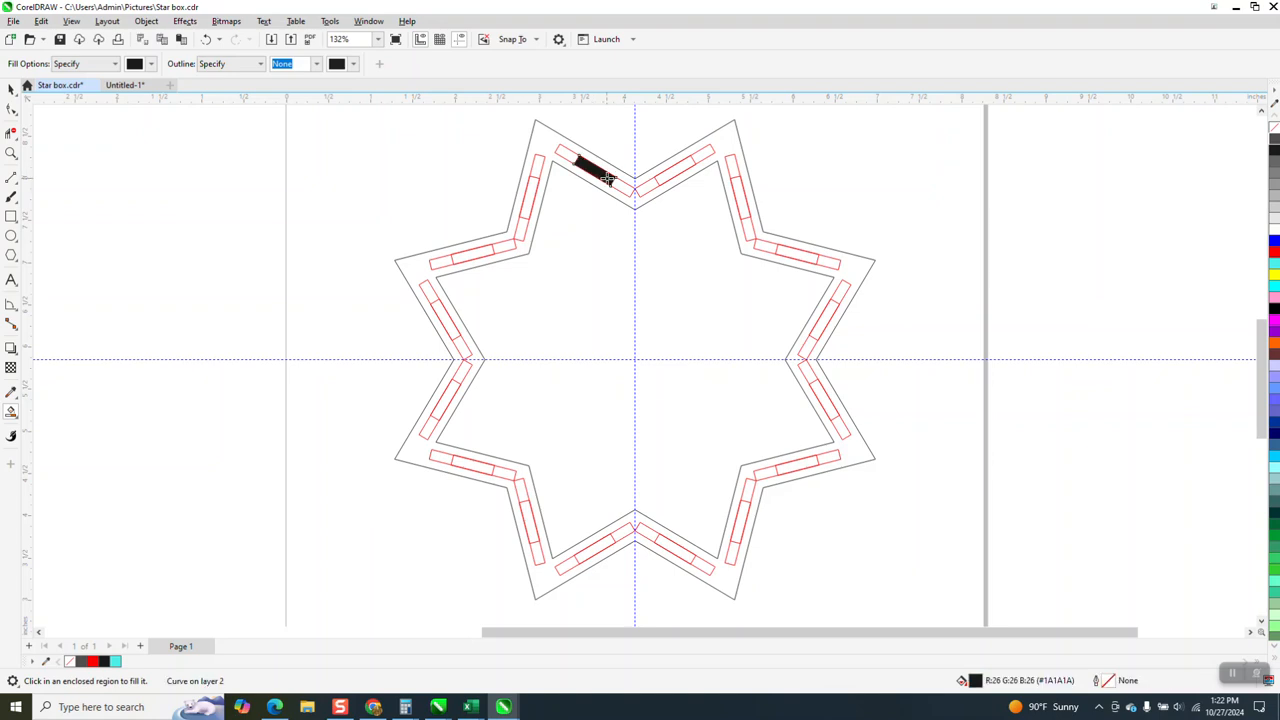
key(Right)
click(681, 167)
key(Right)
click(737, 189)
key(Right)
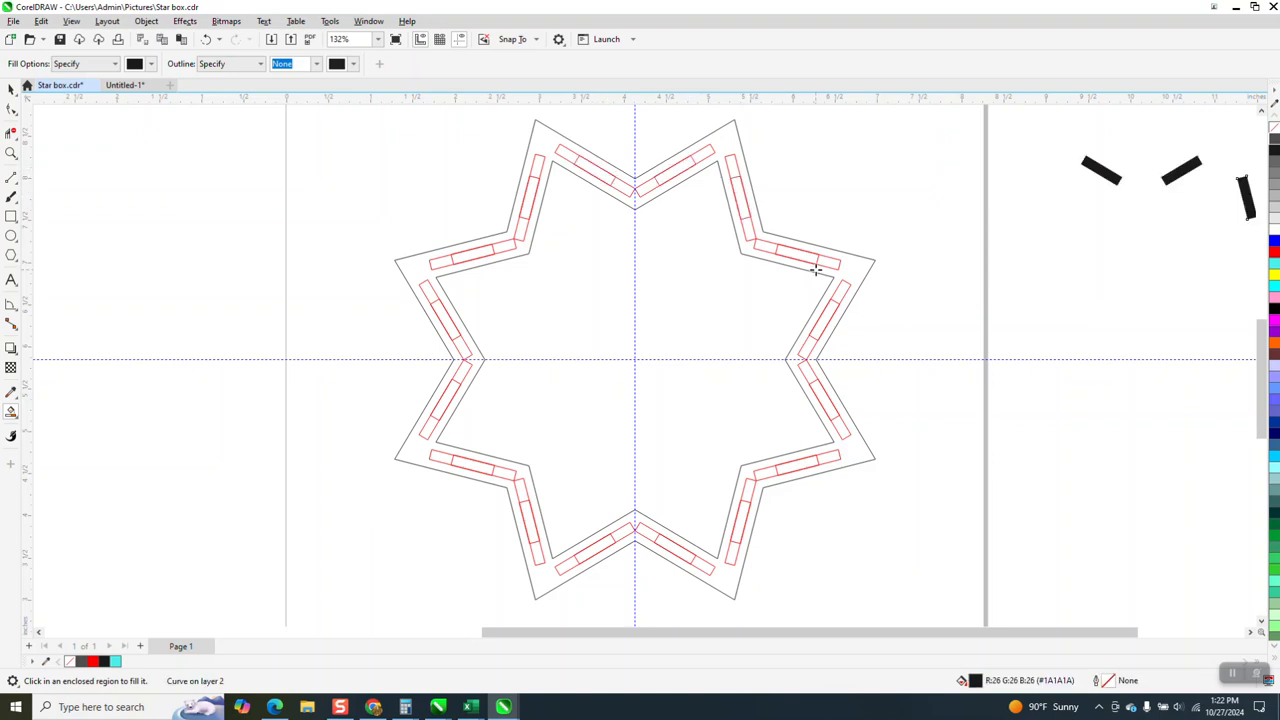
click(824, 325)
key(Right)
click(817, 392)
key(Right)
click(806, 461)
key(Right)
click(737, 515)
key(Right)
click(673, 548)
key(Right)
click(598, 548)
key(Right)
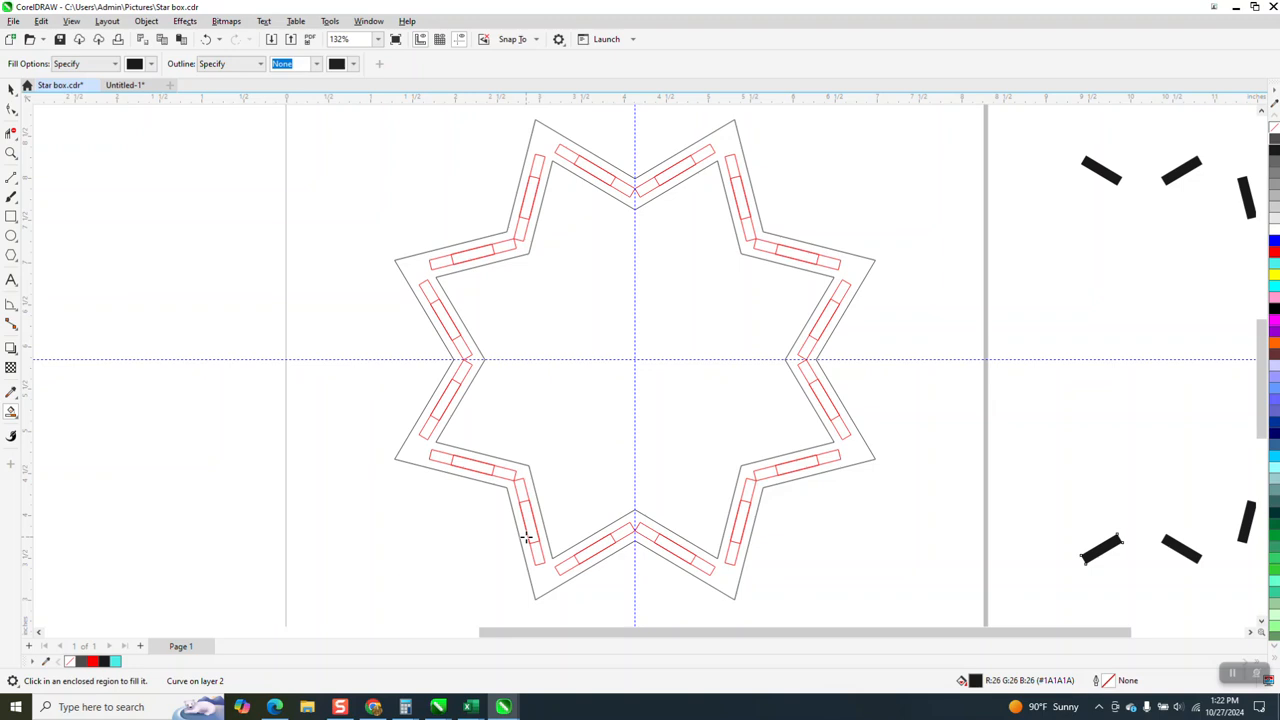
click(530, 524)
key(Right)
click(483, 468)
key(Right)
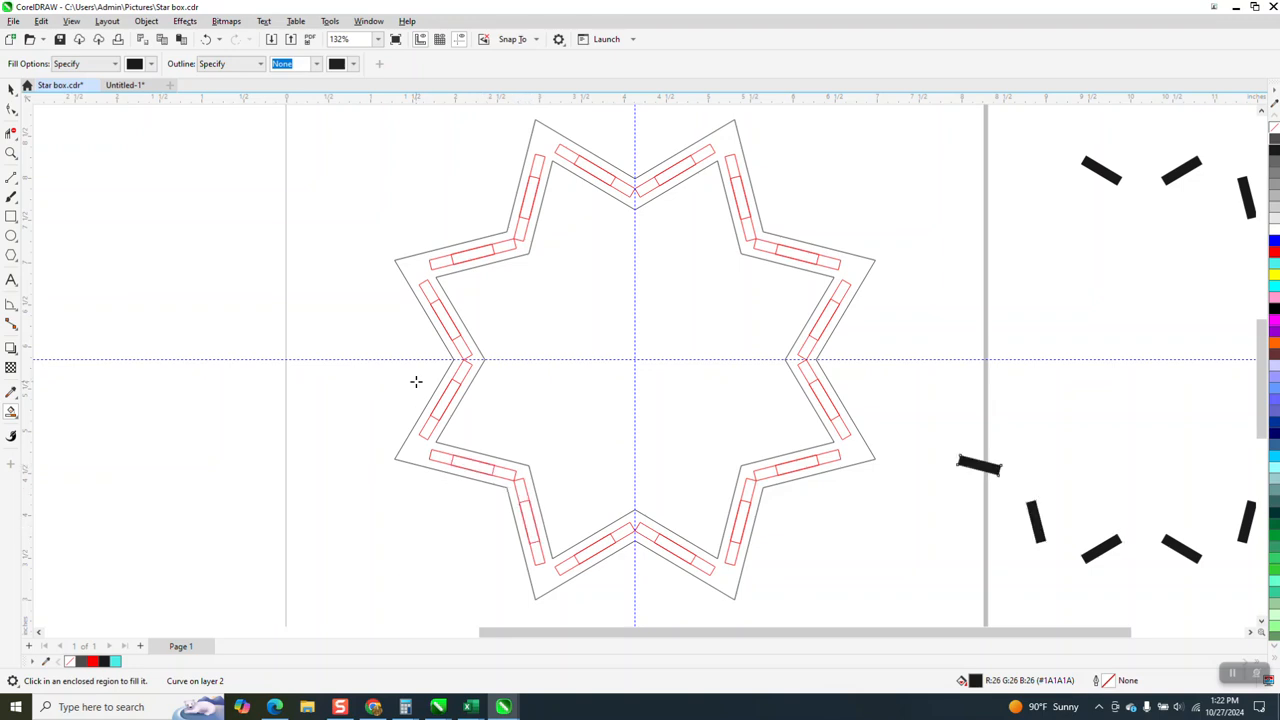
click(446, 397)
key(Right)
click(449, 322)
key(Right)
click(476, 251)
key(Right)
click(531, 202)
key(Right)
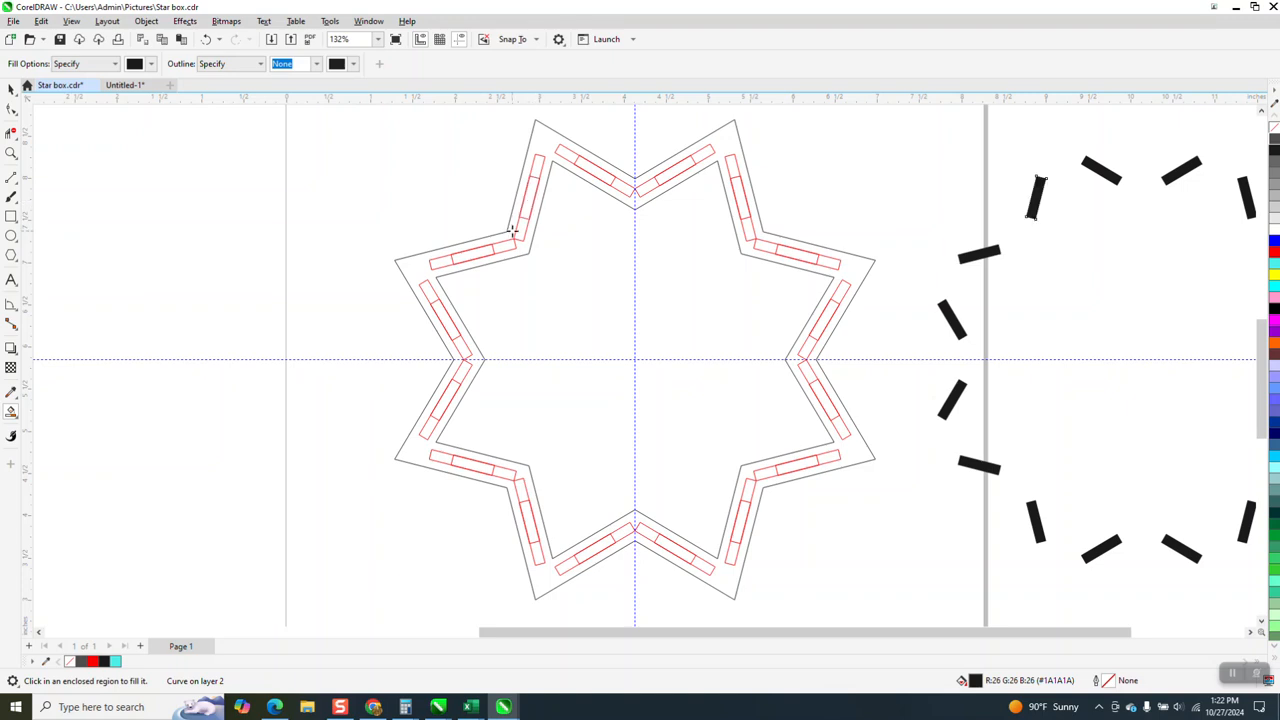
scroll(447, 327, down, 2)
click(11, 88)
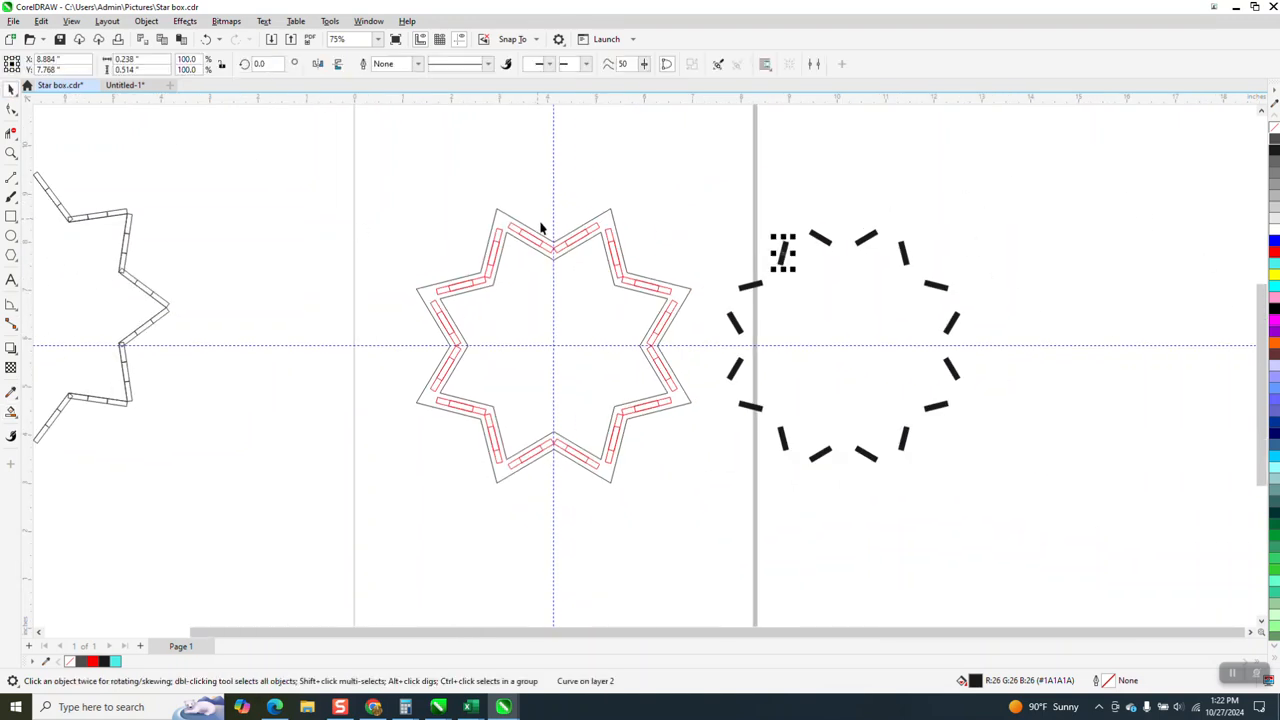
scroll(575, 250, down, 2)
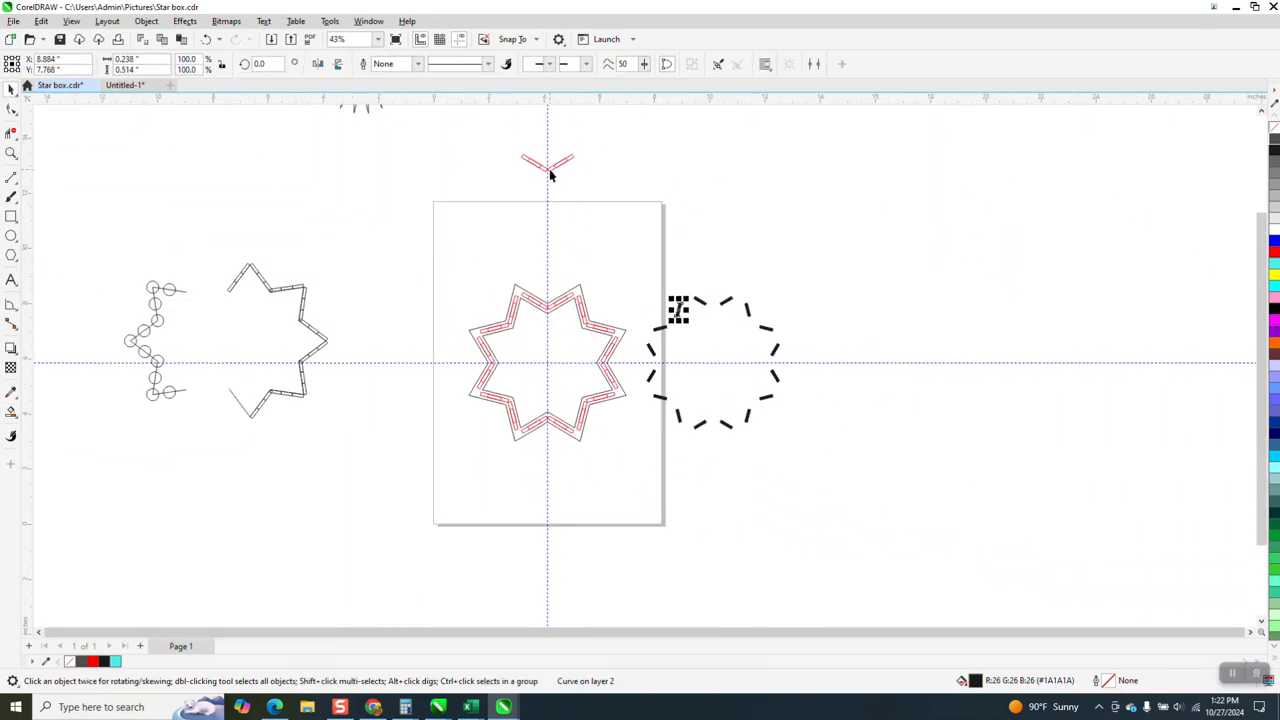
- Move the outer and inner stars 6 inches to the right so they surround the filled centre slots
click(582, 293)
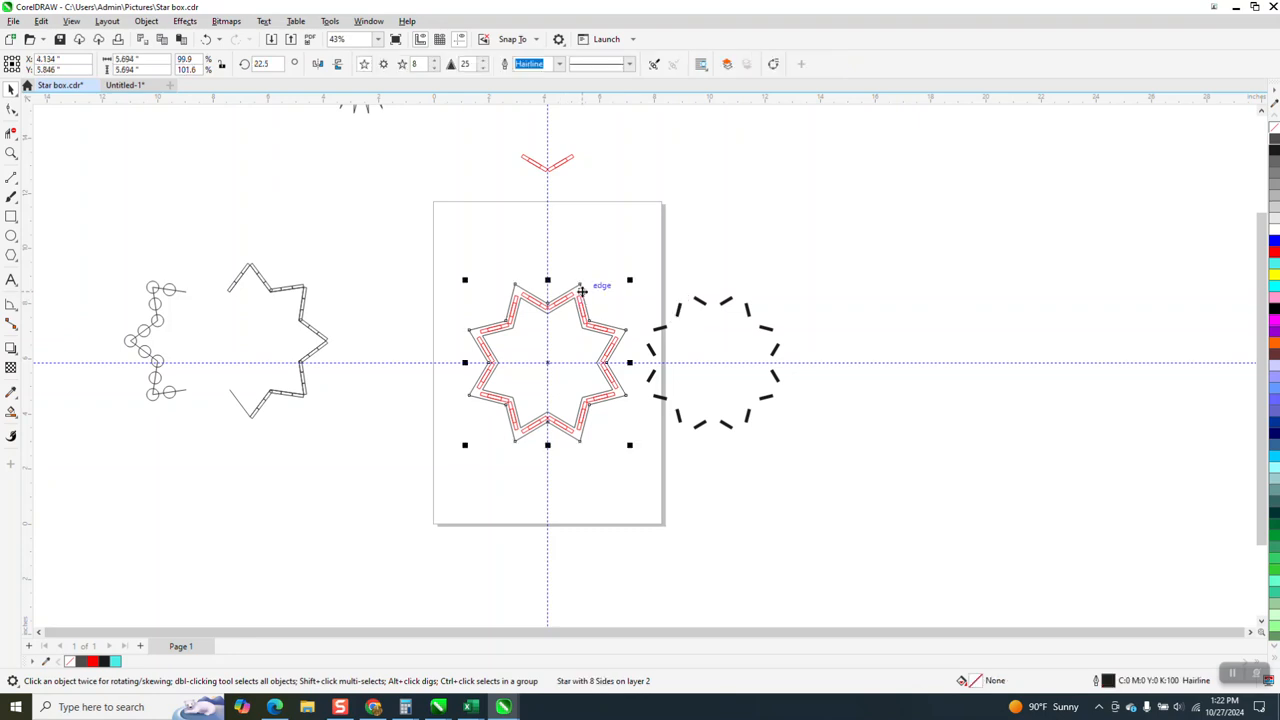
key(Right)
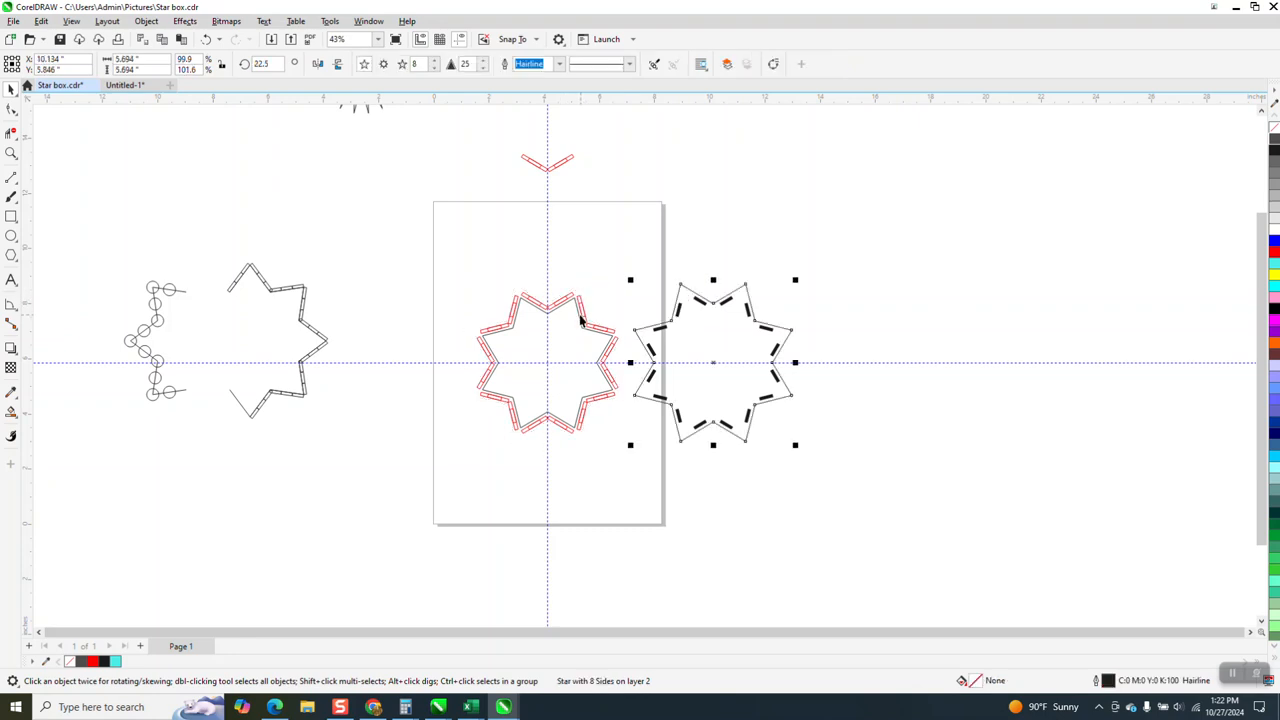
click(582, 320)
key(Right)
- Move the remaining red slot groups on the page 24 inches to the right, clear of the stars
drag(455, 262, 622, 444)
key(Right)
key(Right)
key(Right)
key(Right)
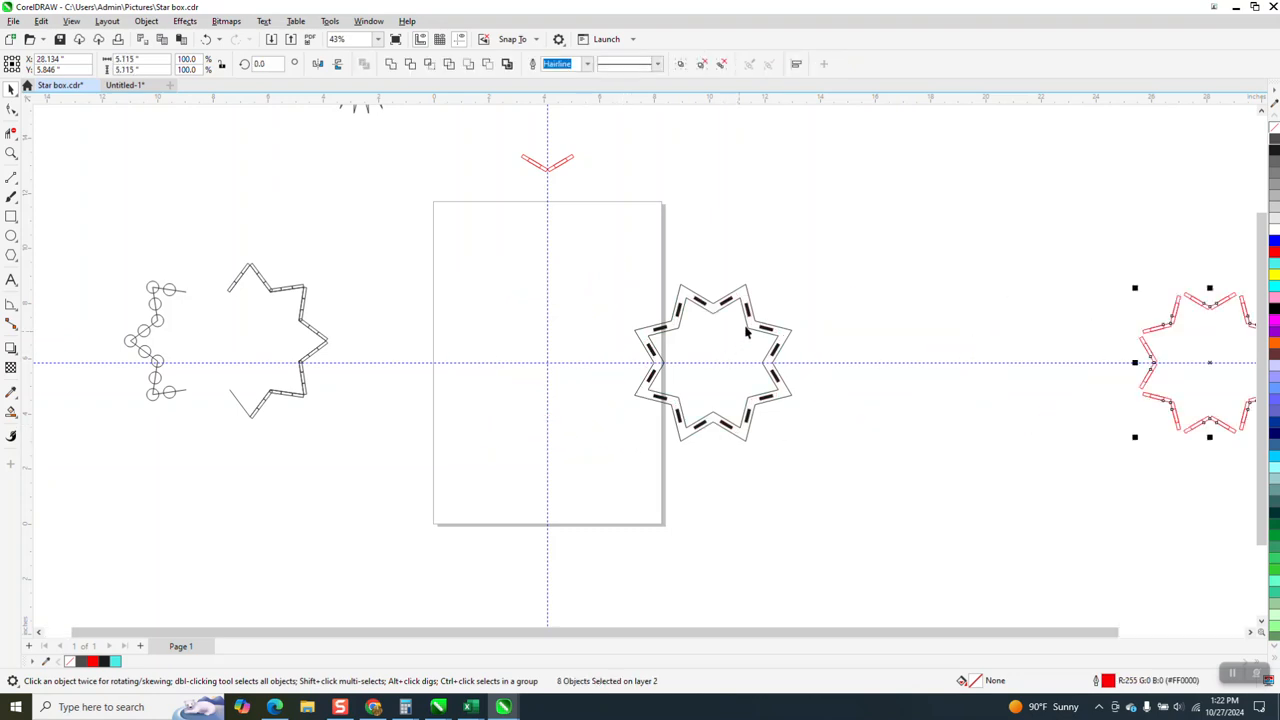
- Remove the fill from both stars and their 16 slots and give them all a red outline
drag(619, 268, 871, 504)
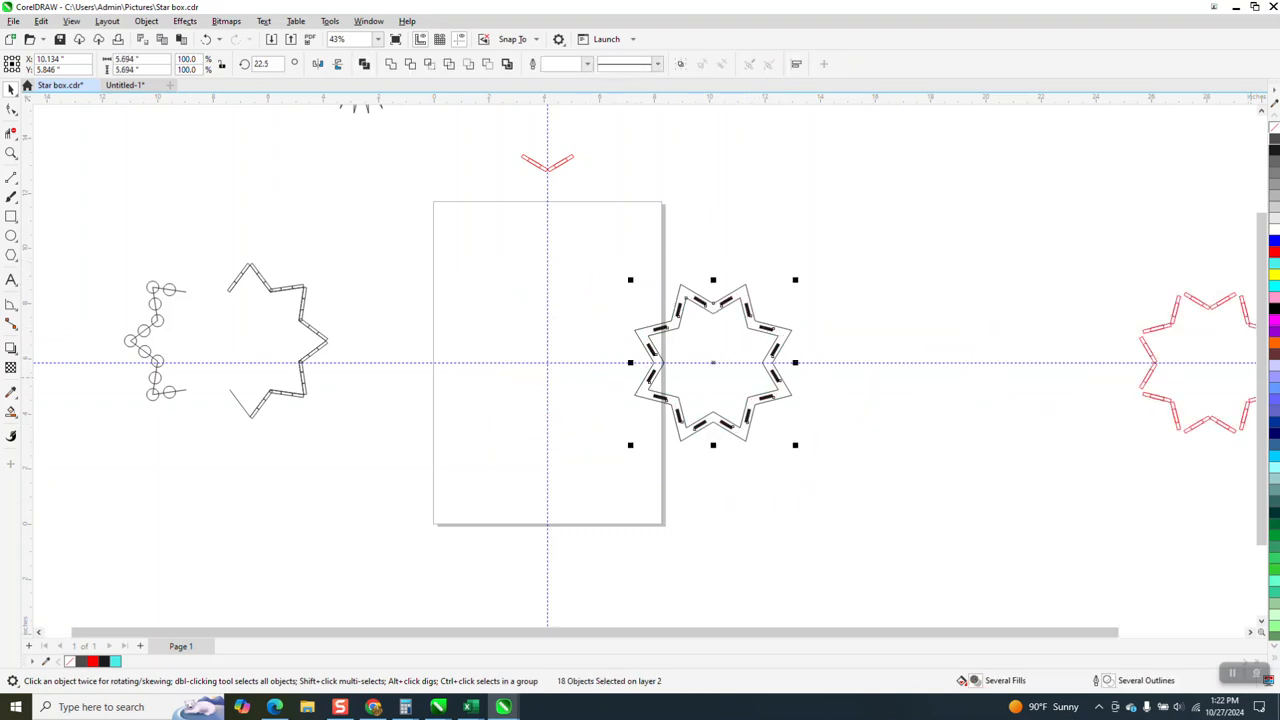
click(1275, 131)
right_click(1274, 252)
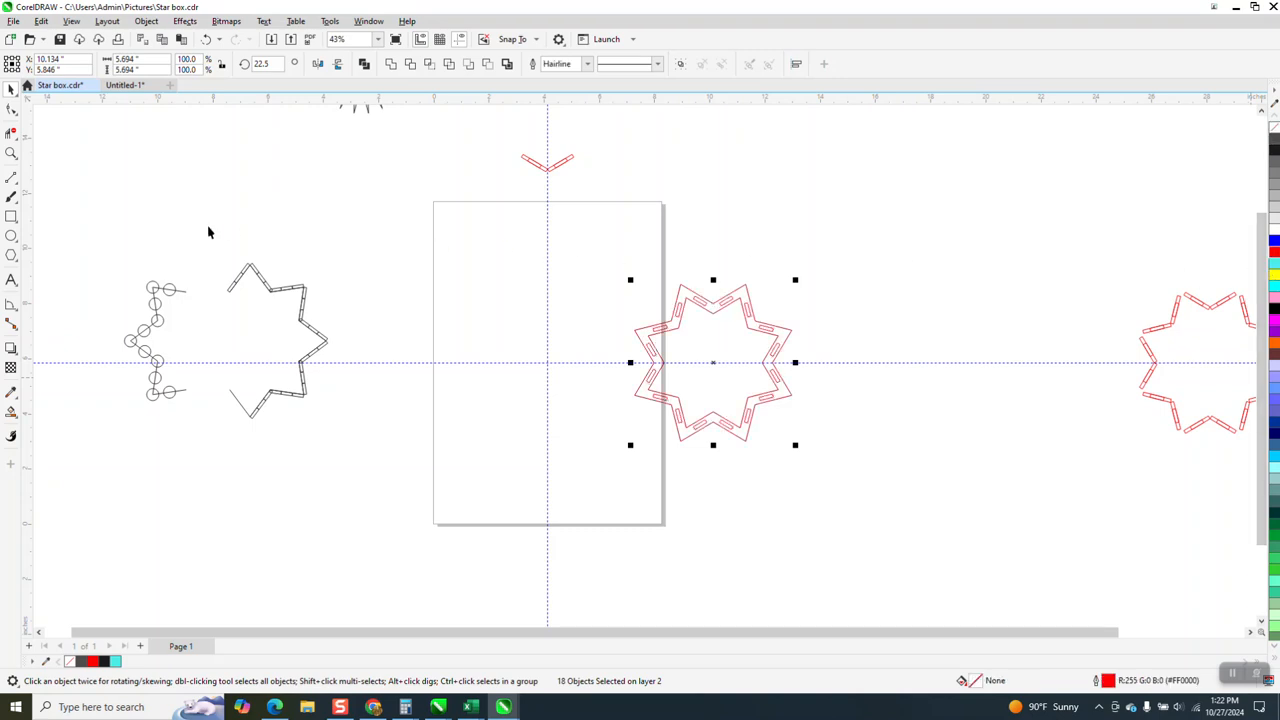
- Smart Fill the band between the two stars near-black, and undo the fill
key(z)
drag(665, 284, 898, 452)
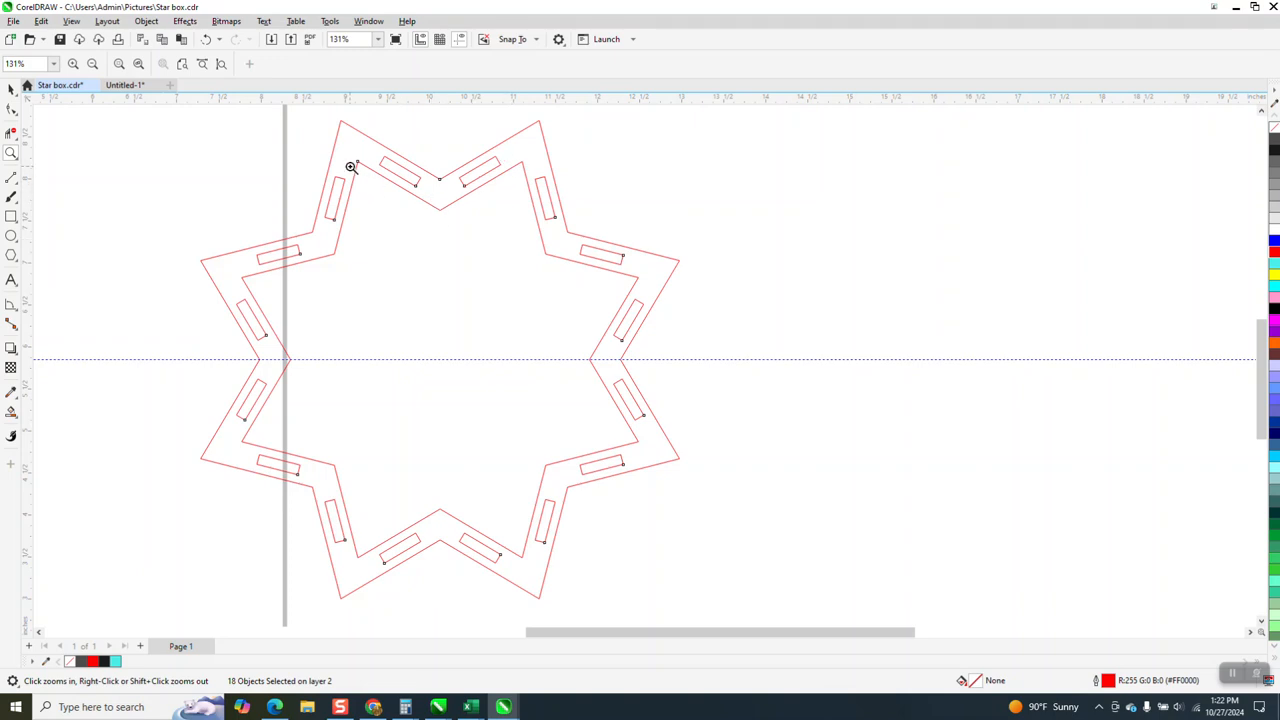
click(12, 412)
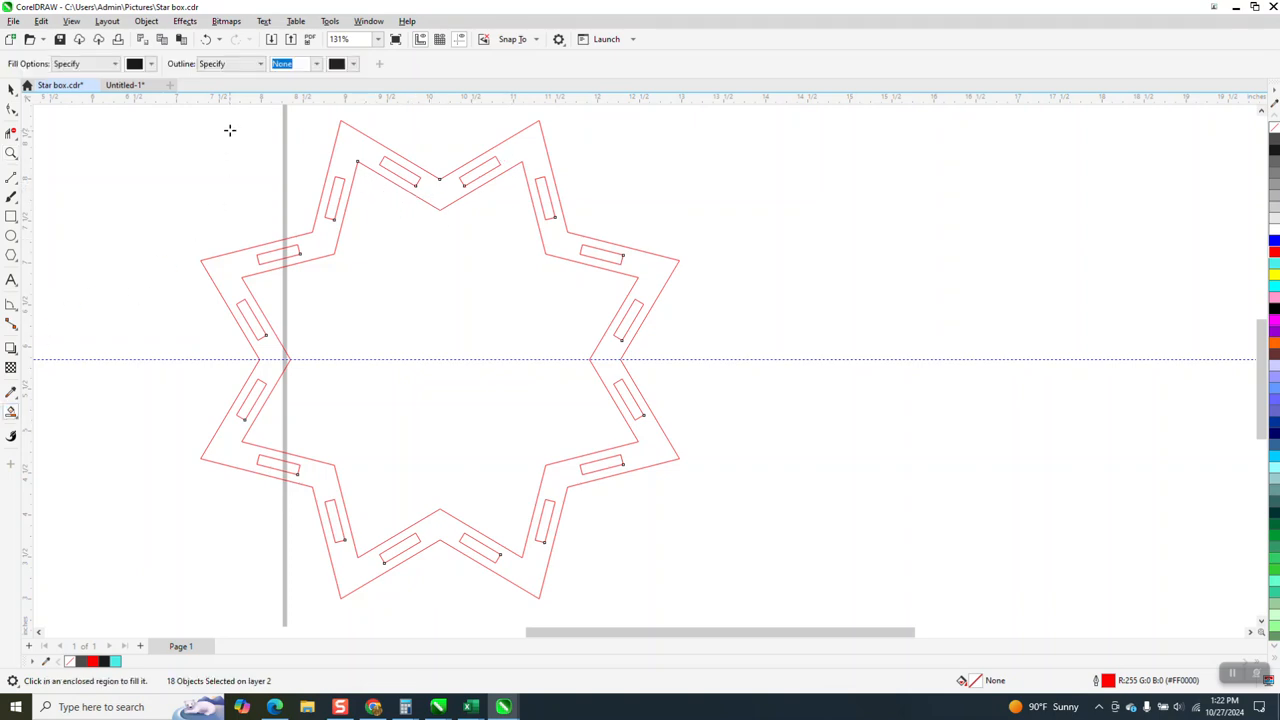
click(359, 152)
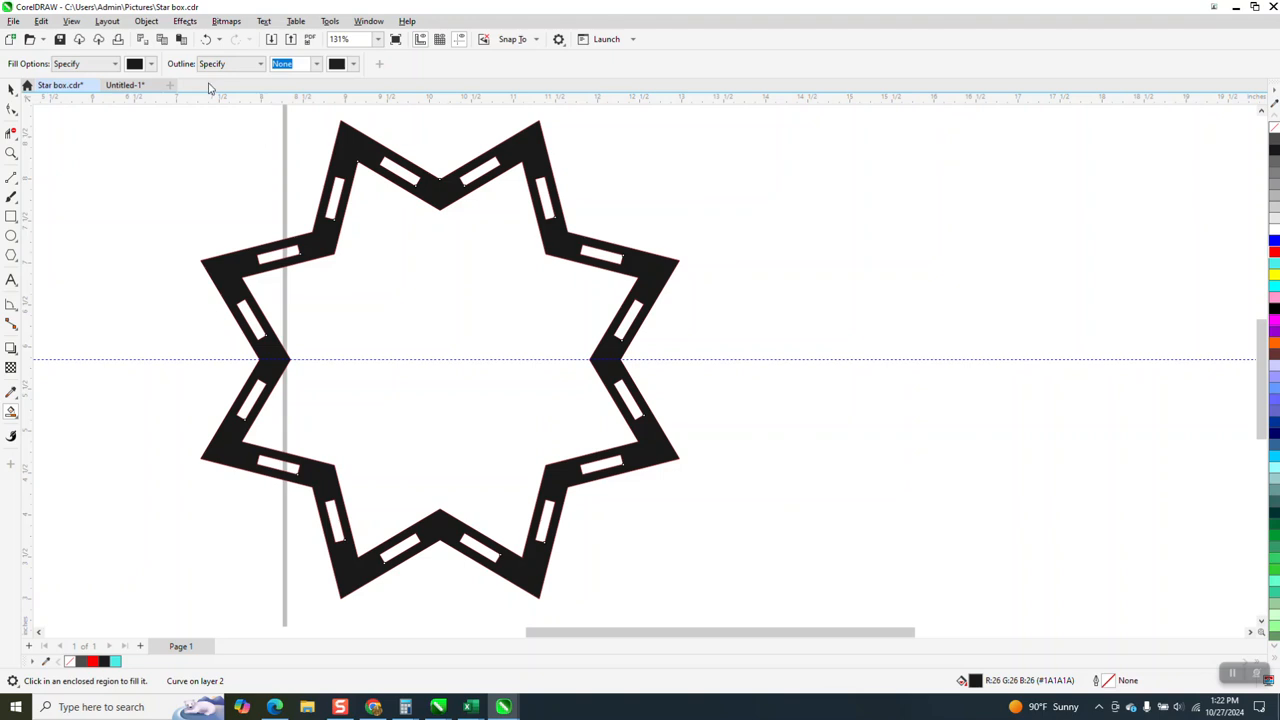
click(206, 39)
- Ungroup the V-shaped slot group above the page and move its right arm into the clear space above the stars
scroll(514, 351, down, 1)
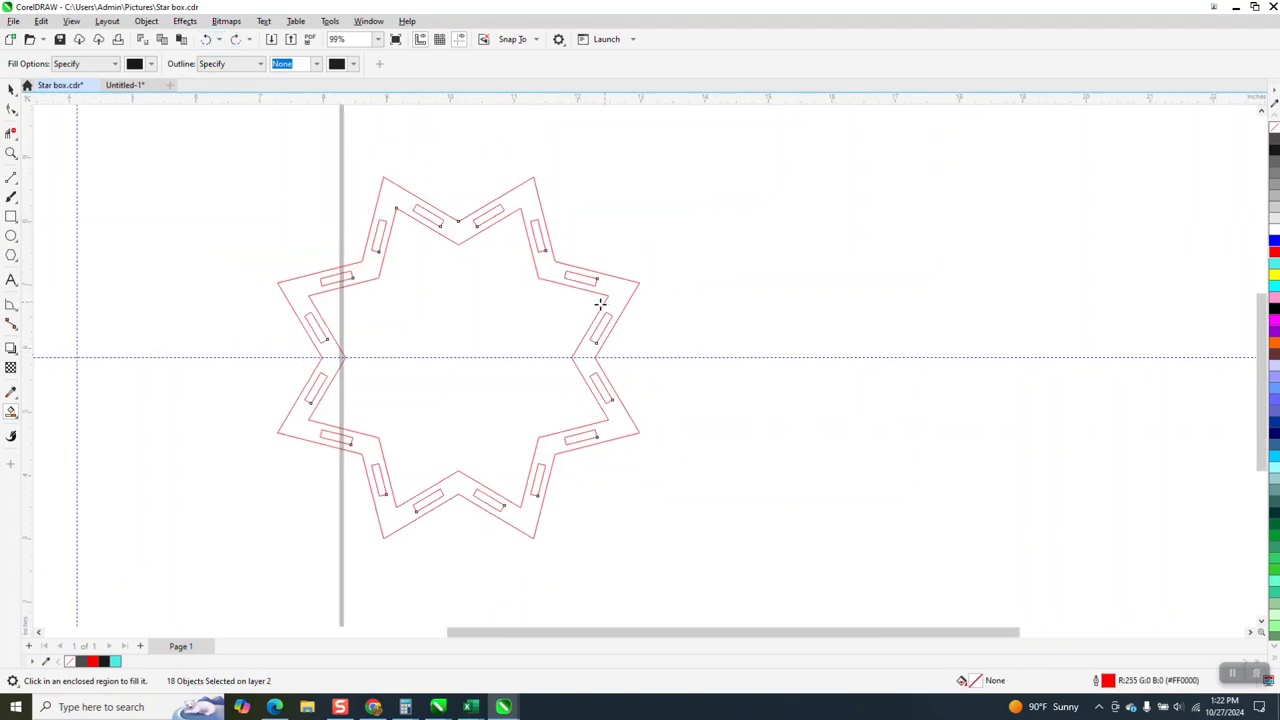
scroll(603, 302, down, 2)
click(11, 88)
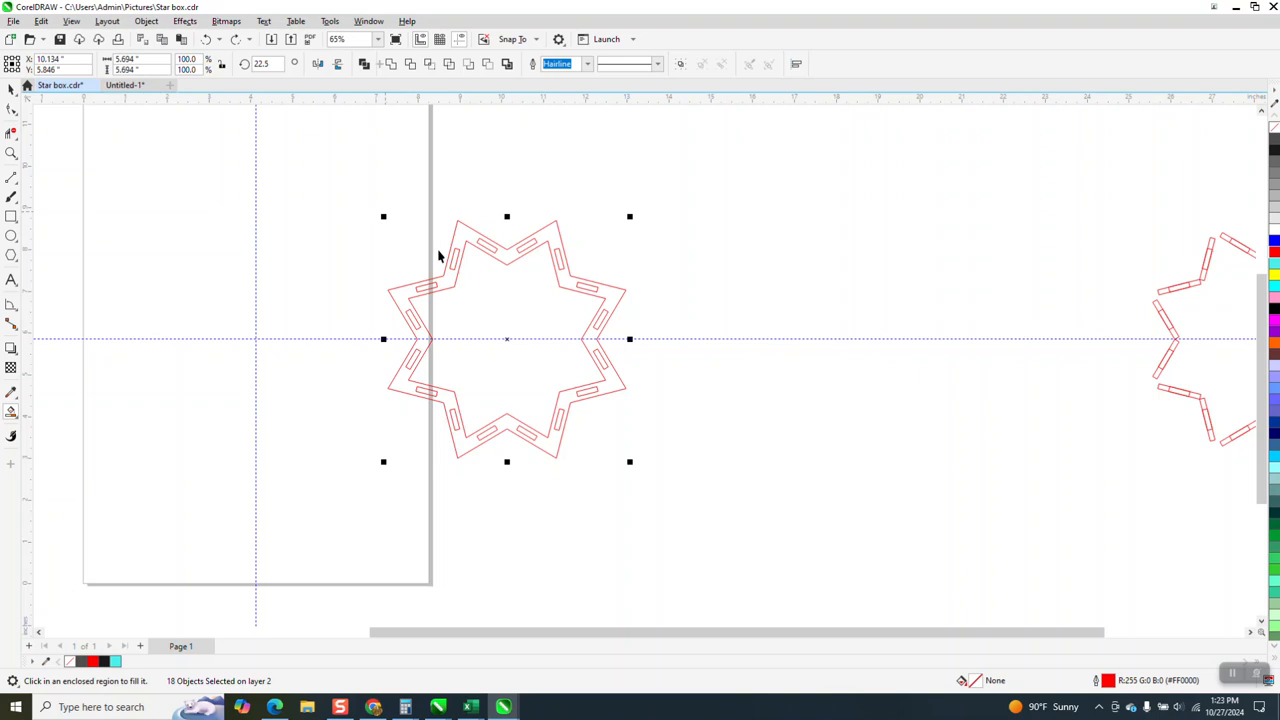
scroll(595, 340, down, 1)
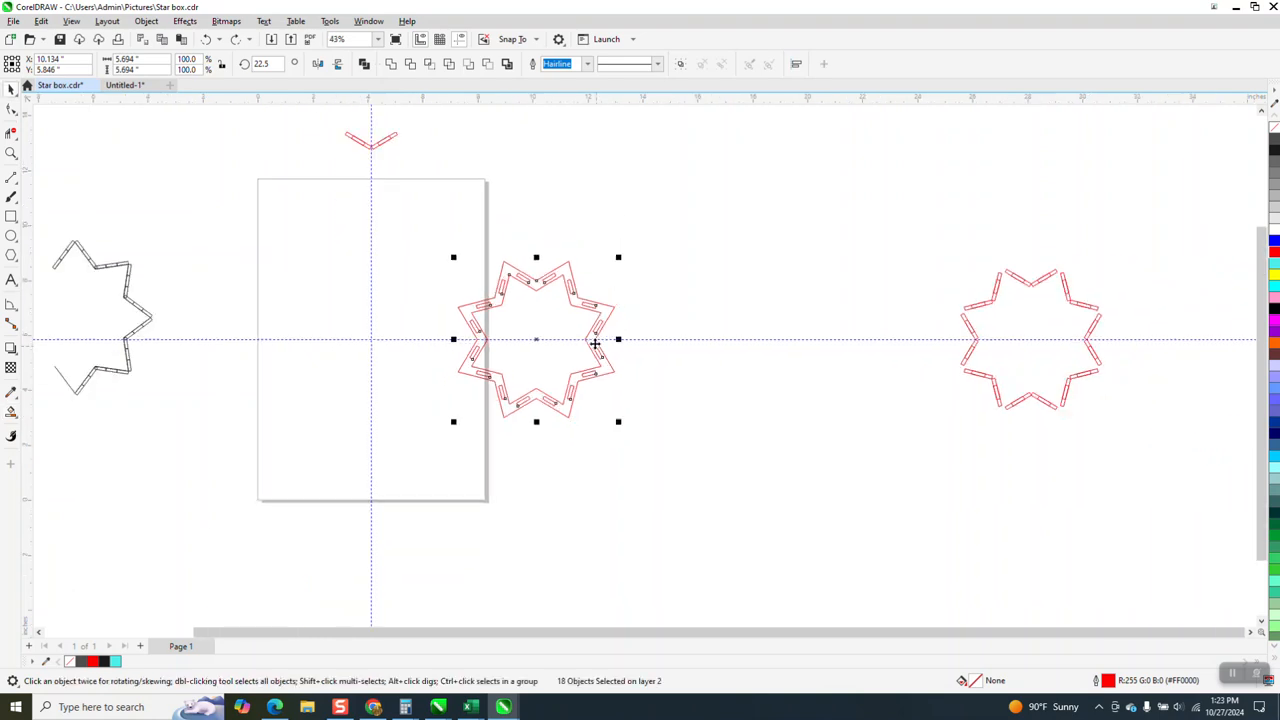
click(384, 143)
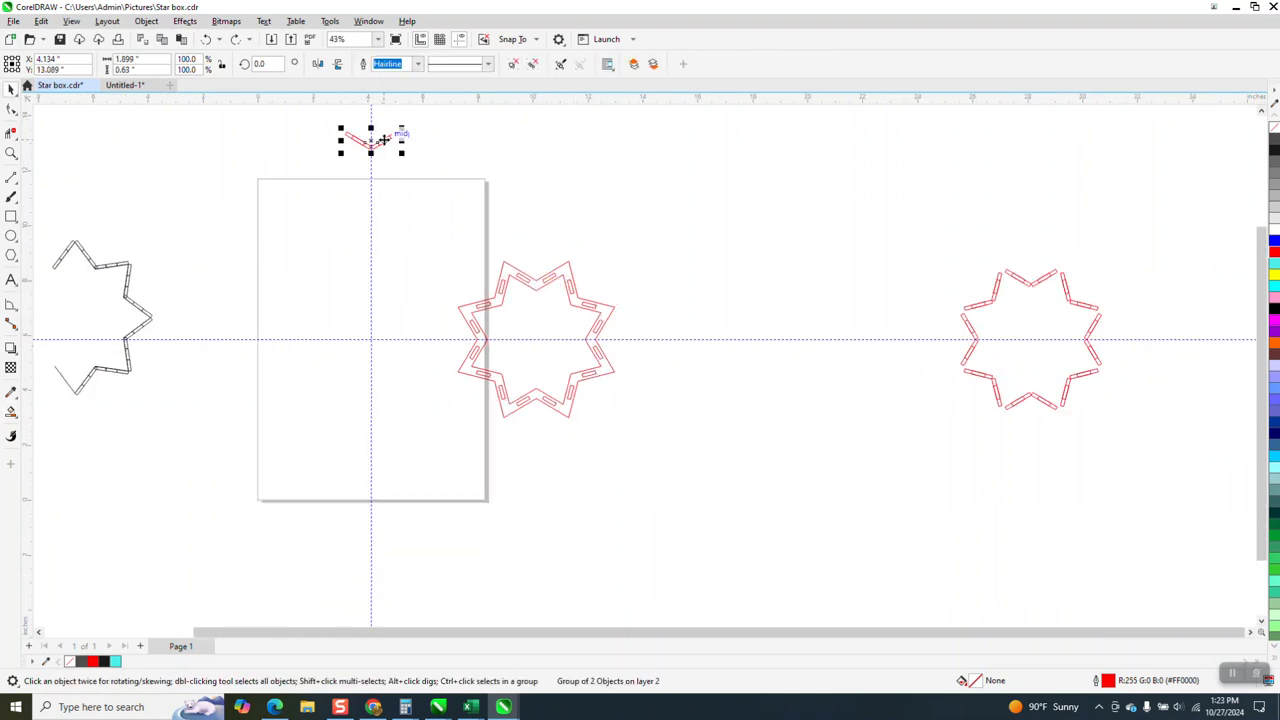
click(147, 21)
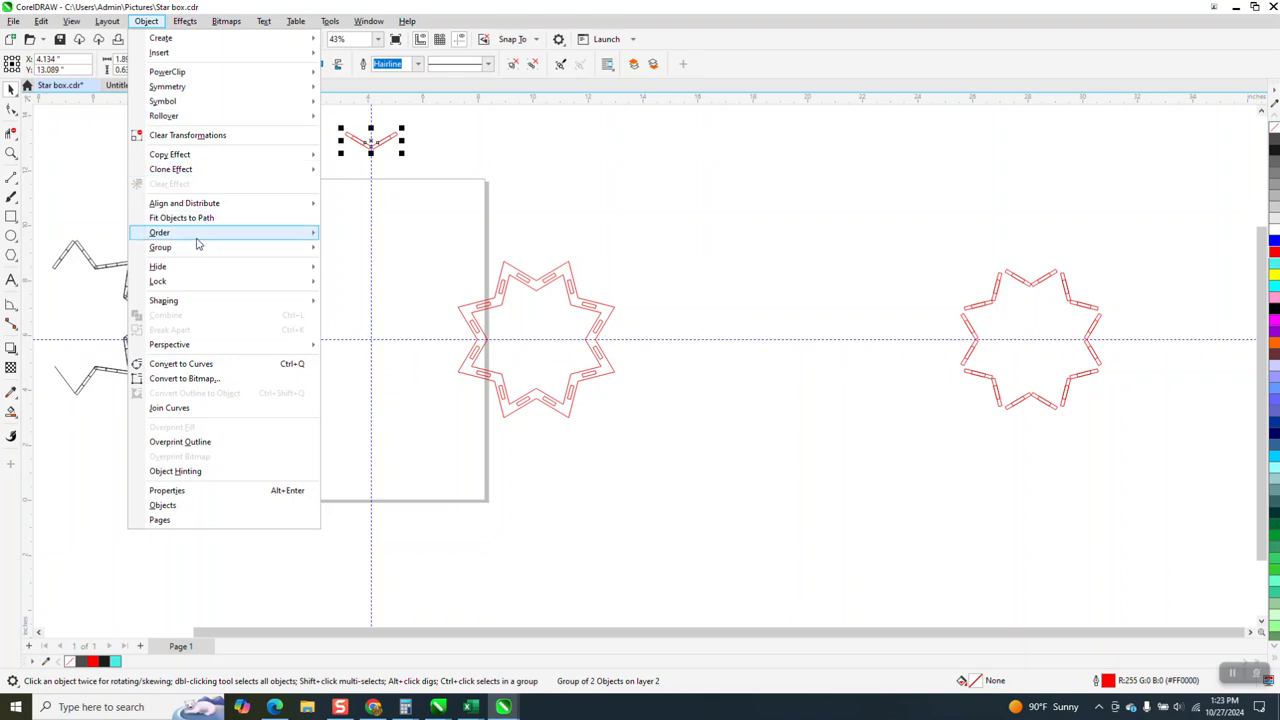
click(381, 210)
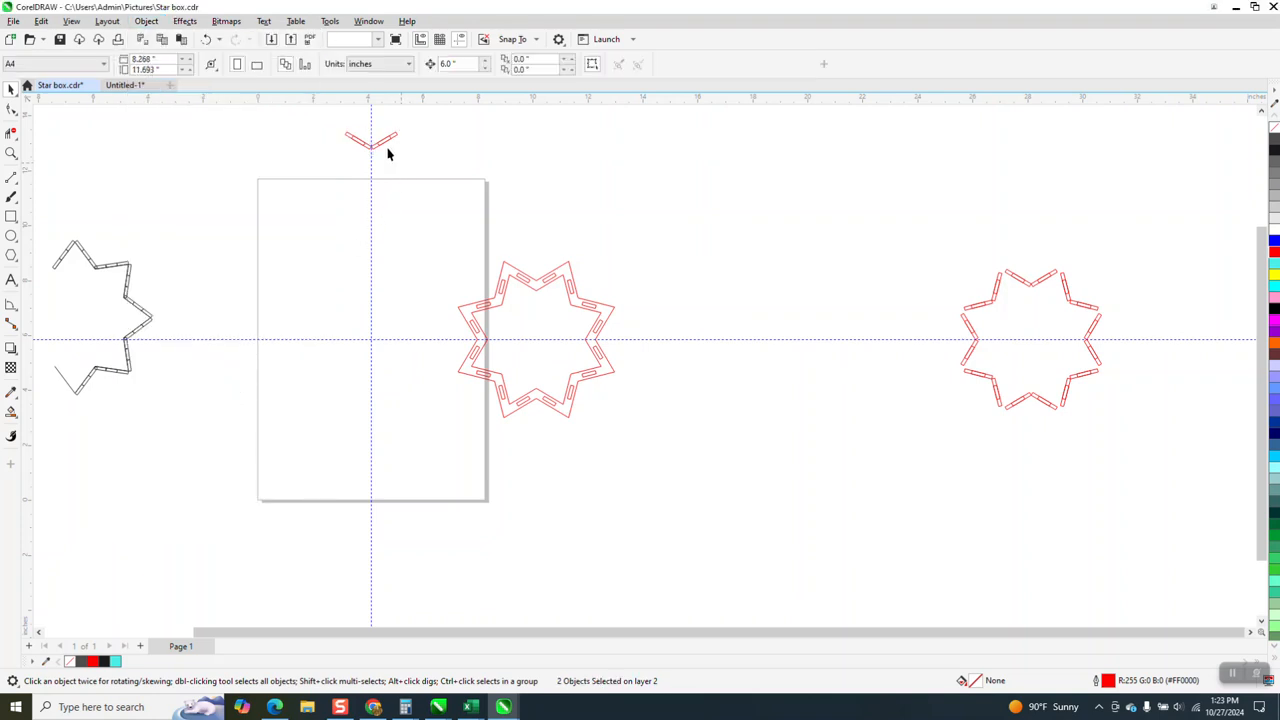
drag(386, 140, 592, 226)
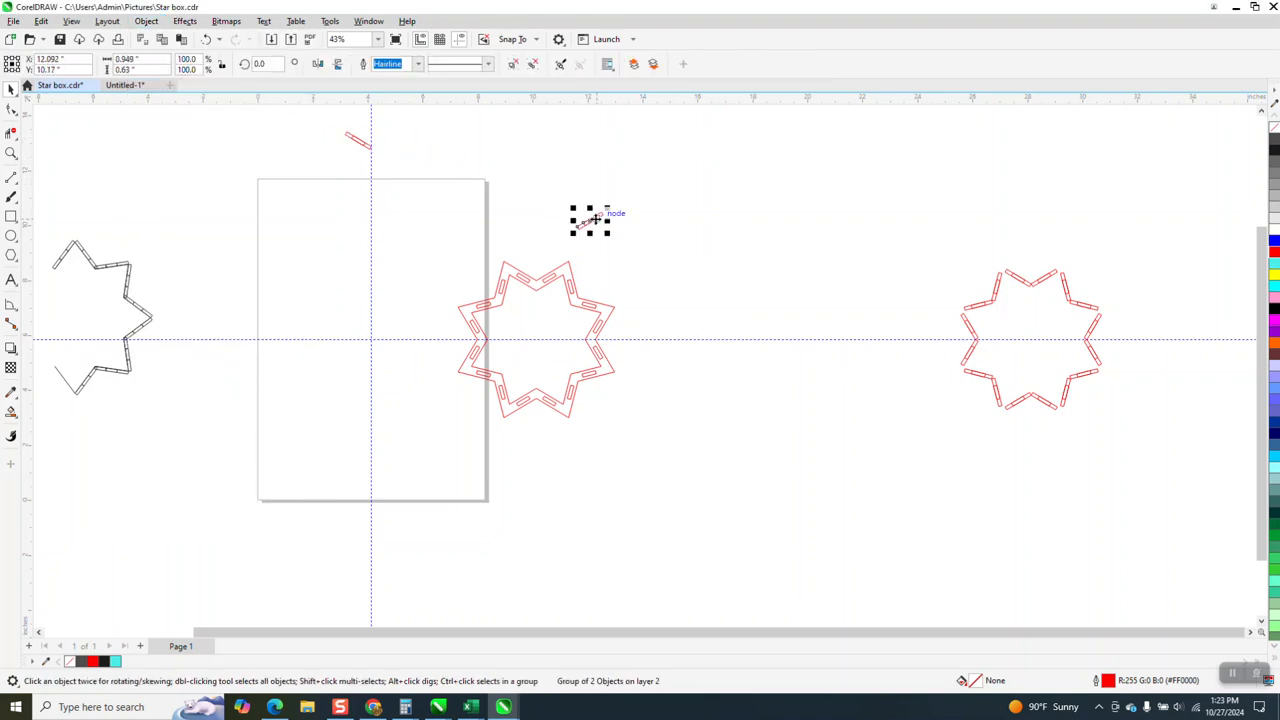
- Rotate the separated slot arm to 329.26 degrees so it lies horizontally
click(11, 153)
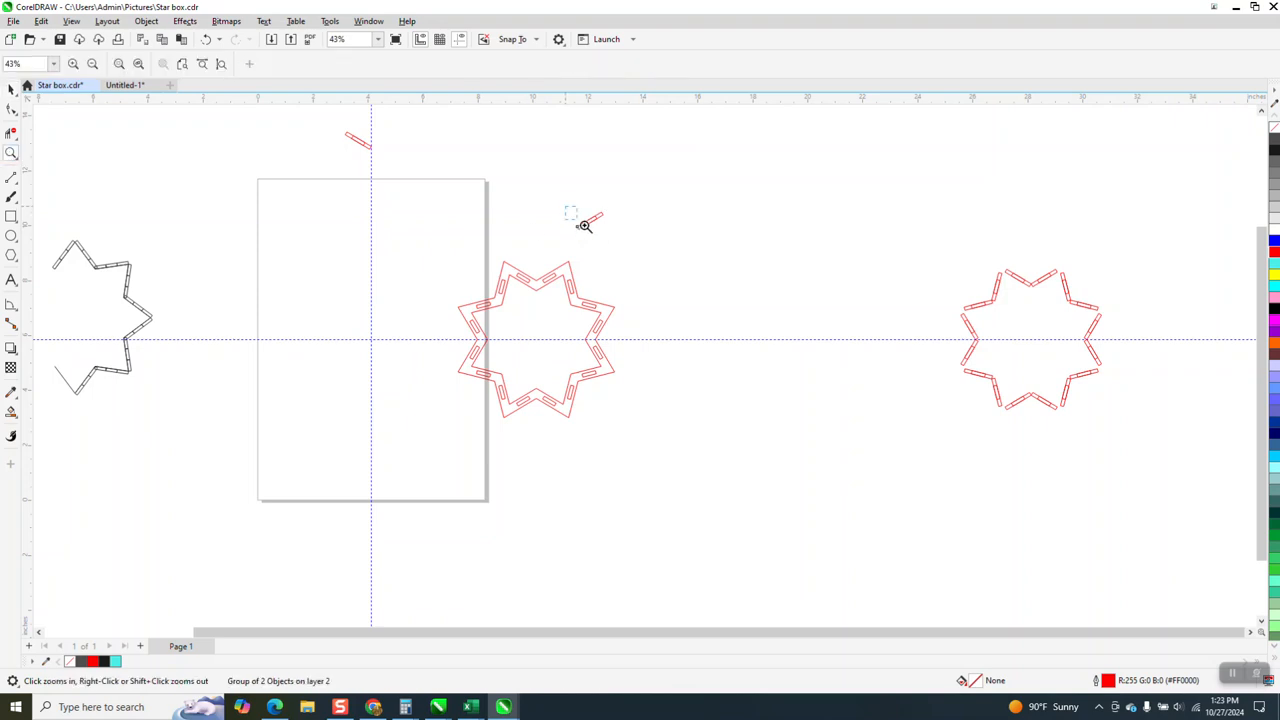
drag(566, 206, 680, 252)
key(space)
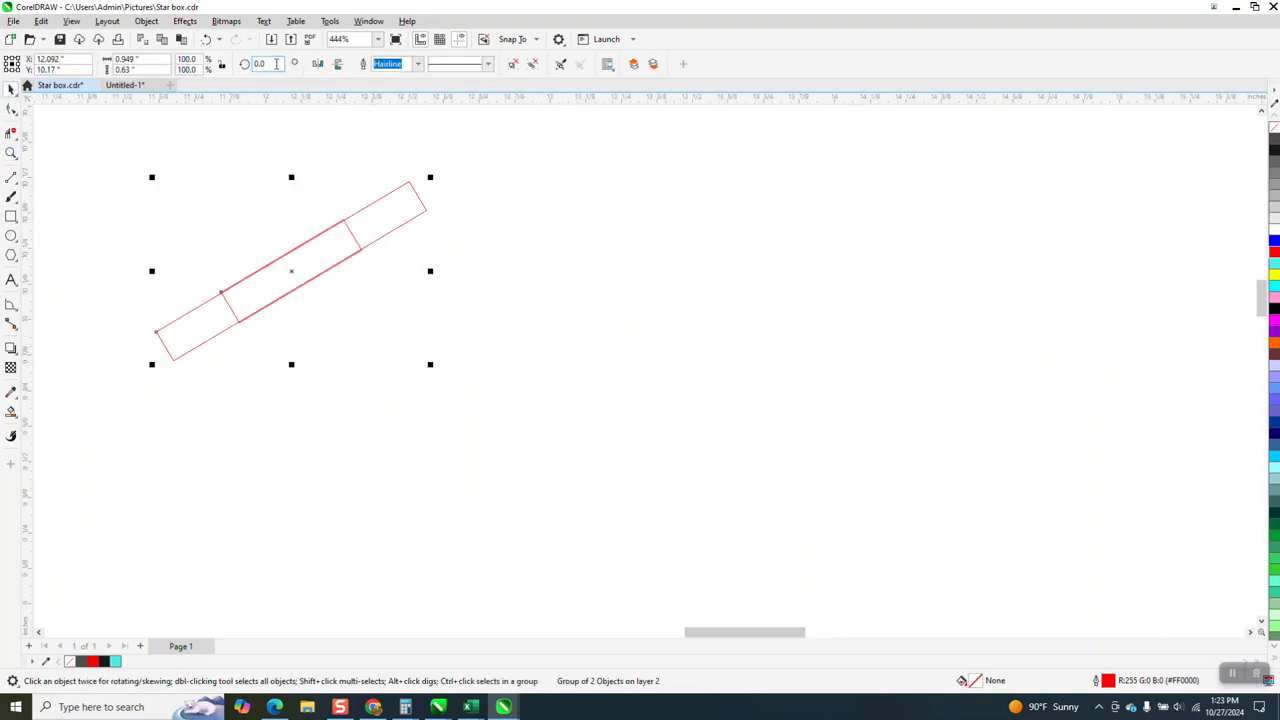
text(-3)
key(Return)
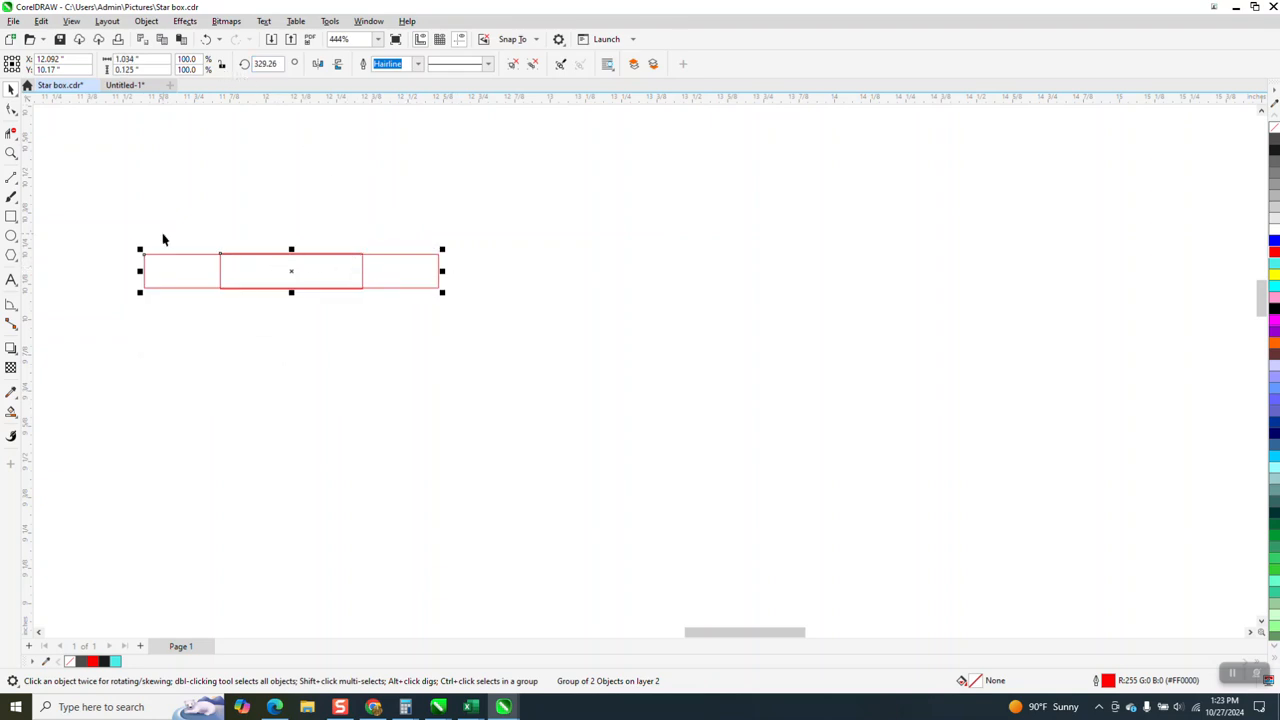
- Ungroup the horizontal arm into its long rectangle and its short centre rectangle
click(11, 153)
drag(142, 232, 476, 344)
click(11, 88)
click(233, 258)
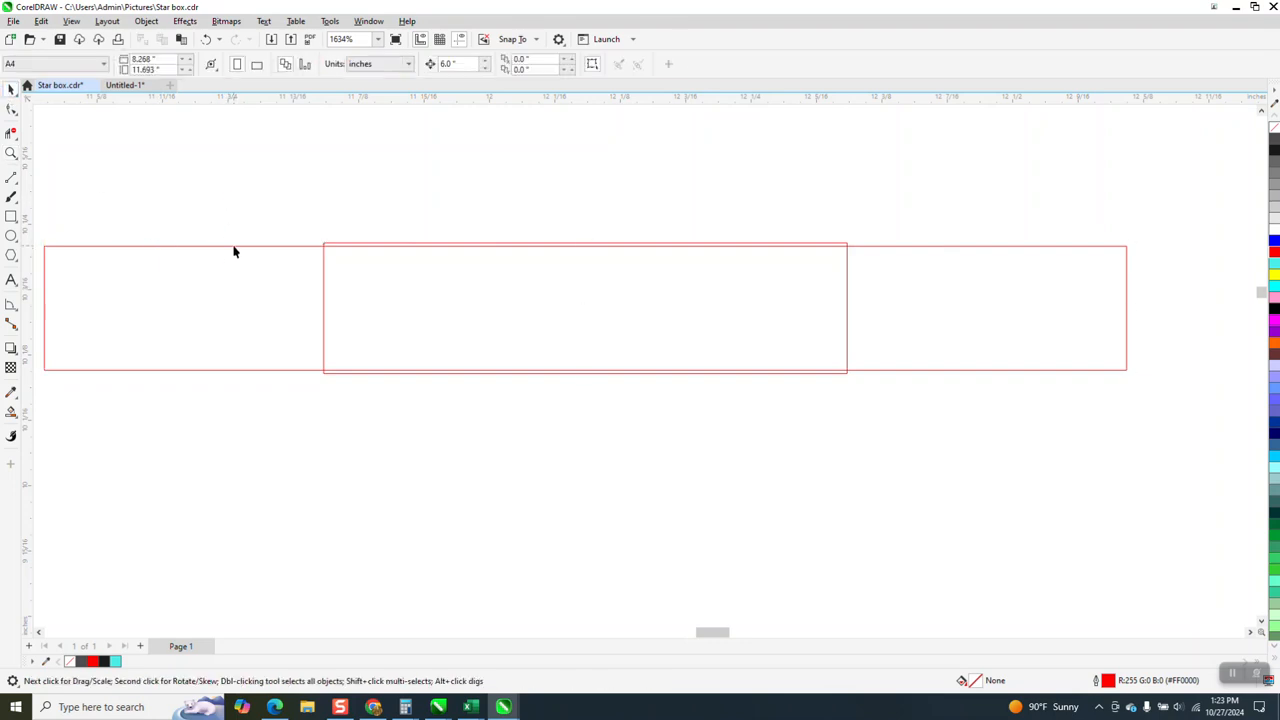
click(236, 247)
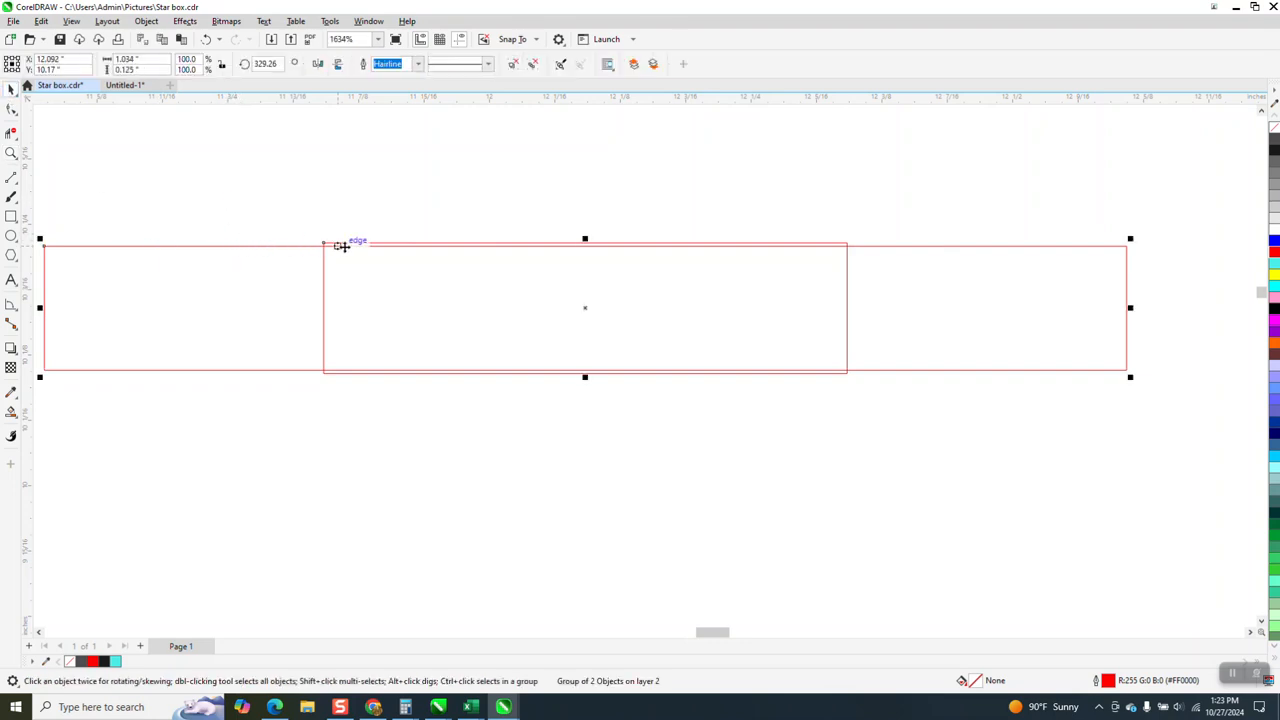
scroll(345, 177, down, 1)
drag(89, 201, 1037, 431)
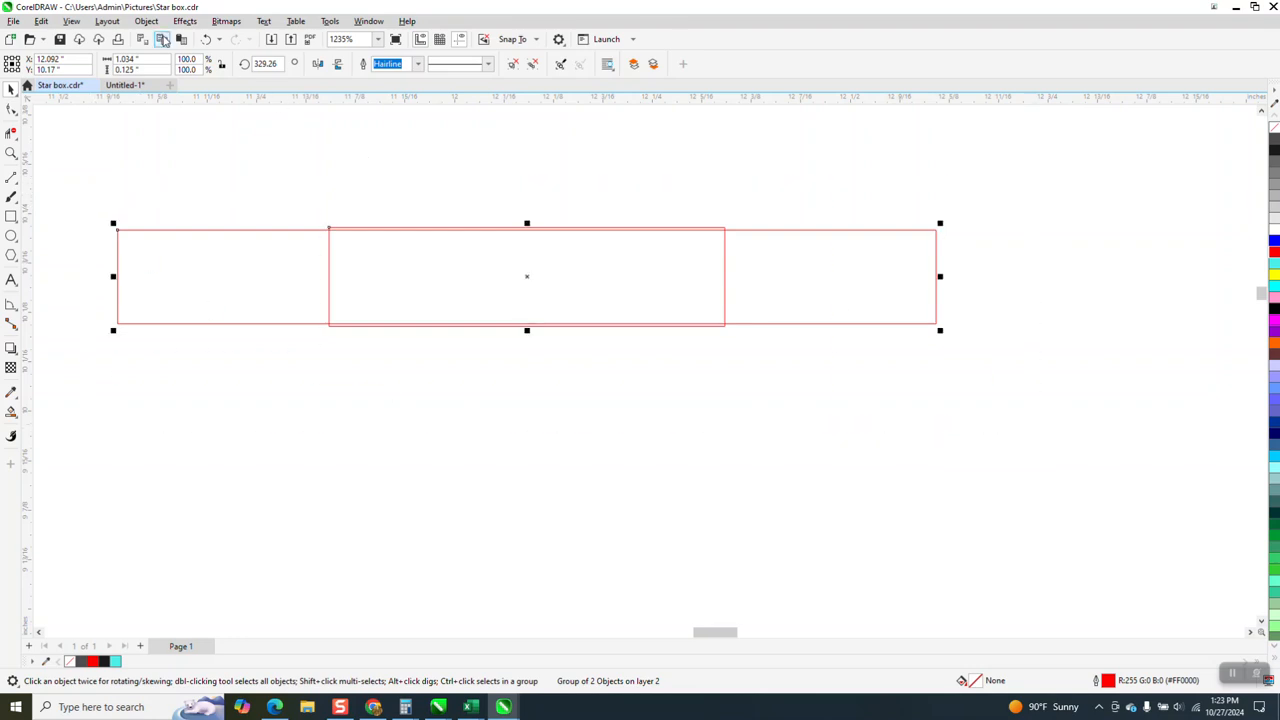
click(146, 21)
mouse_move(170, 250)
click(345, 279)
- Compare the size of the centre rectangle and set the long rectangle's height to 0.125 inches
click(346, 232)
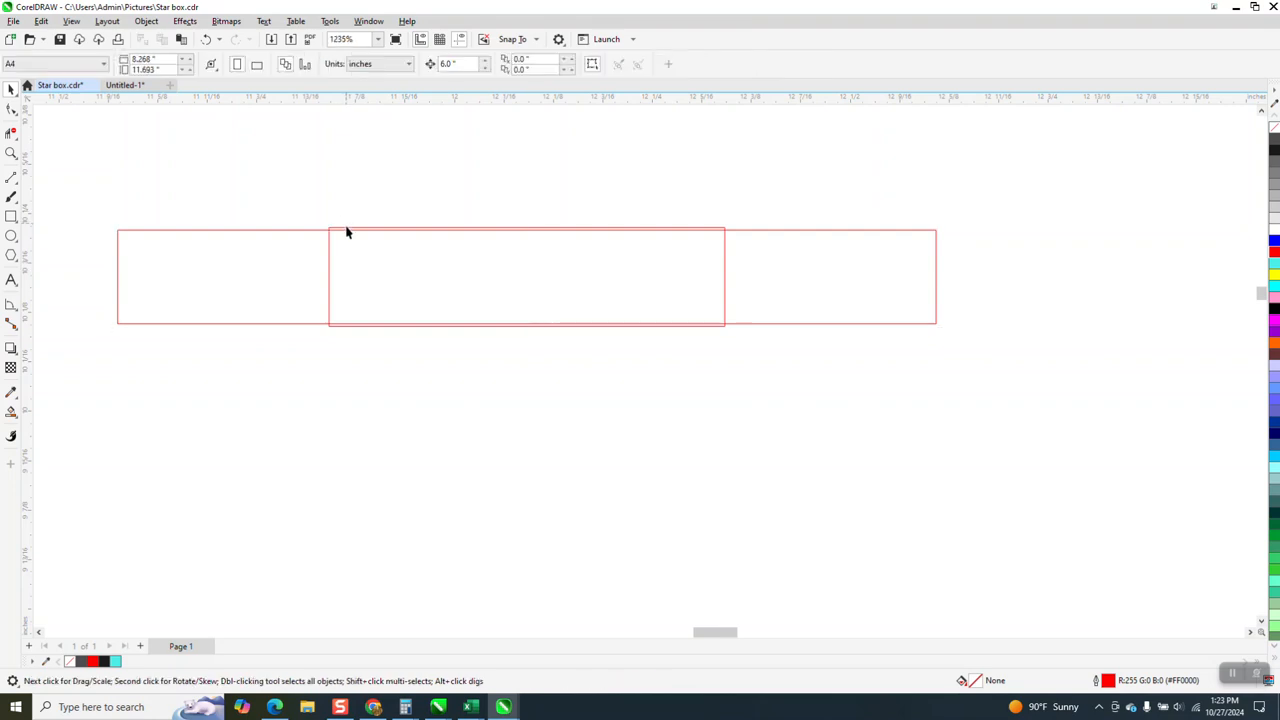
click(347, 229)
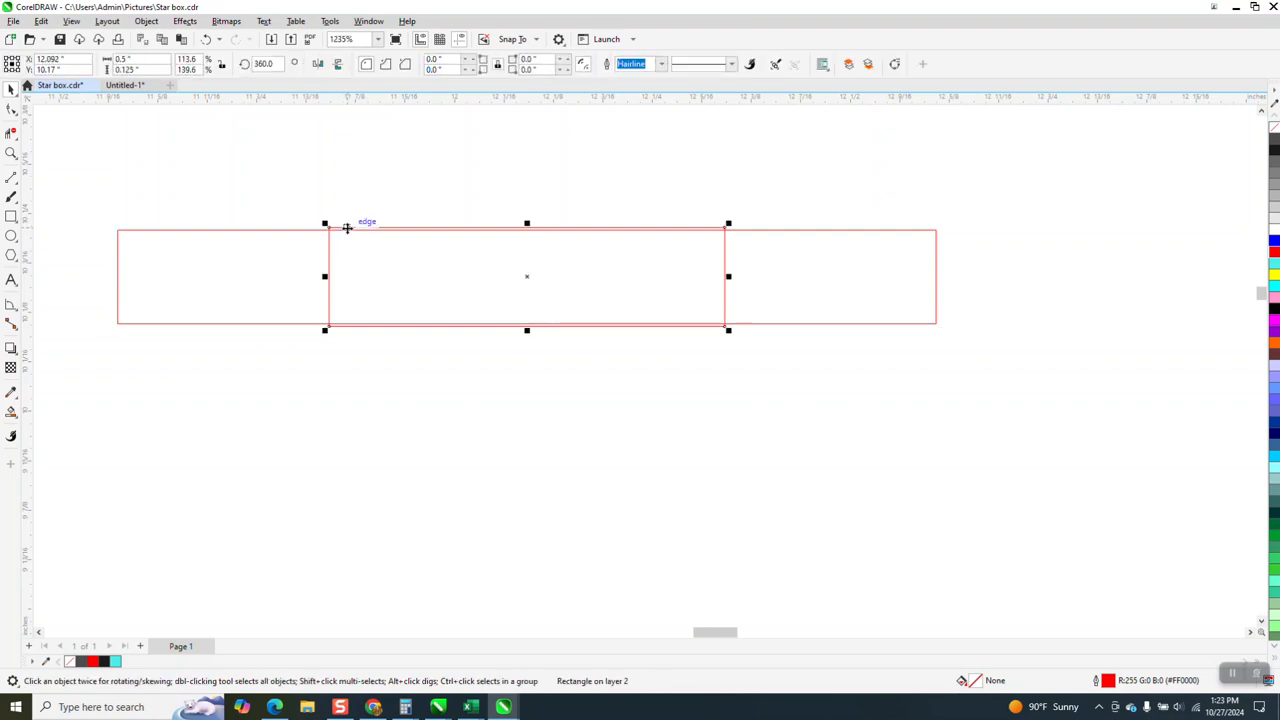
click(295, 236)
click(294, 230)
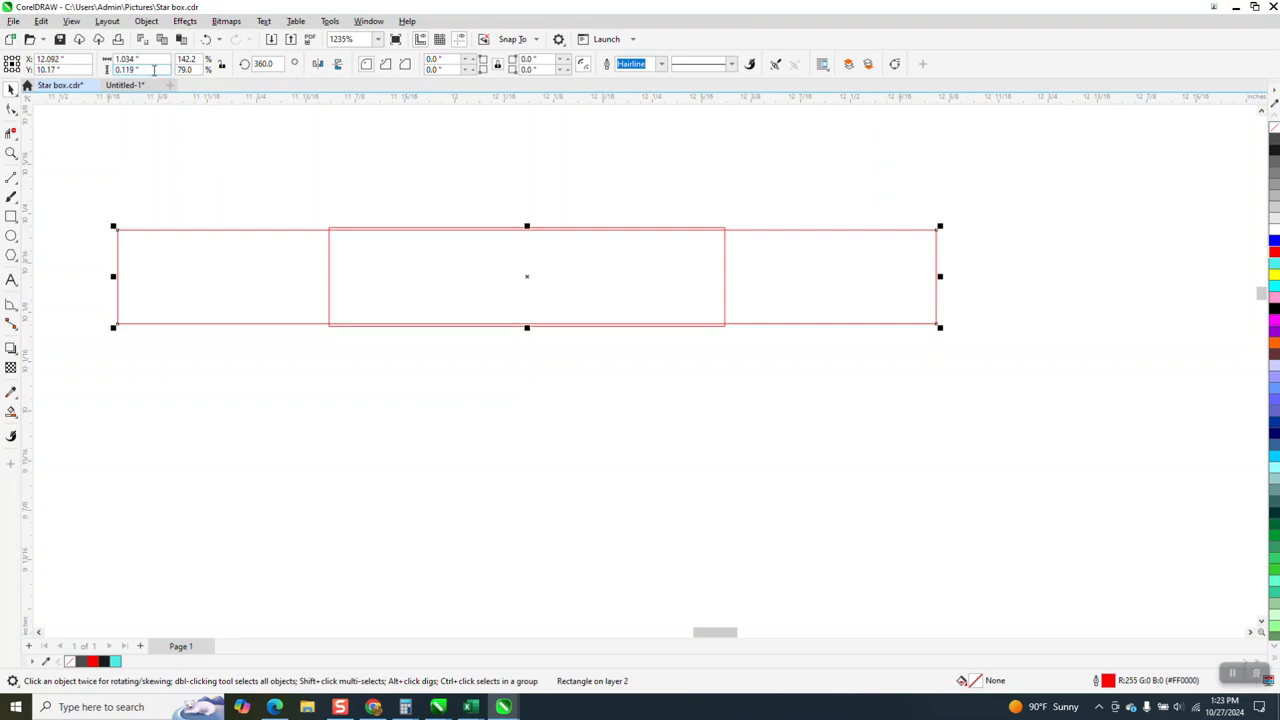
click(147, 70)
drag(143, 70, 100, 75)
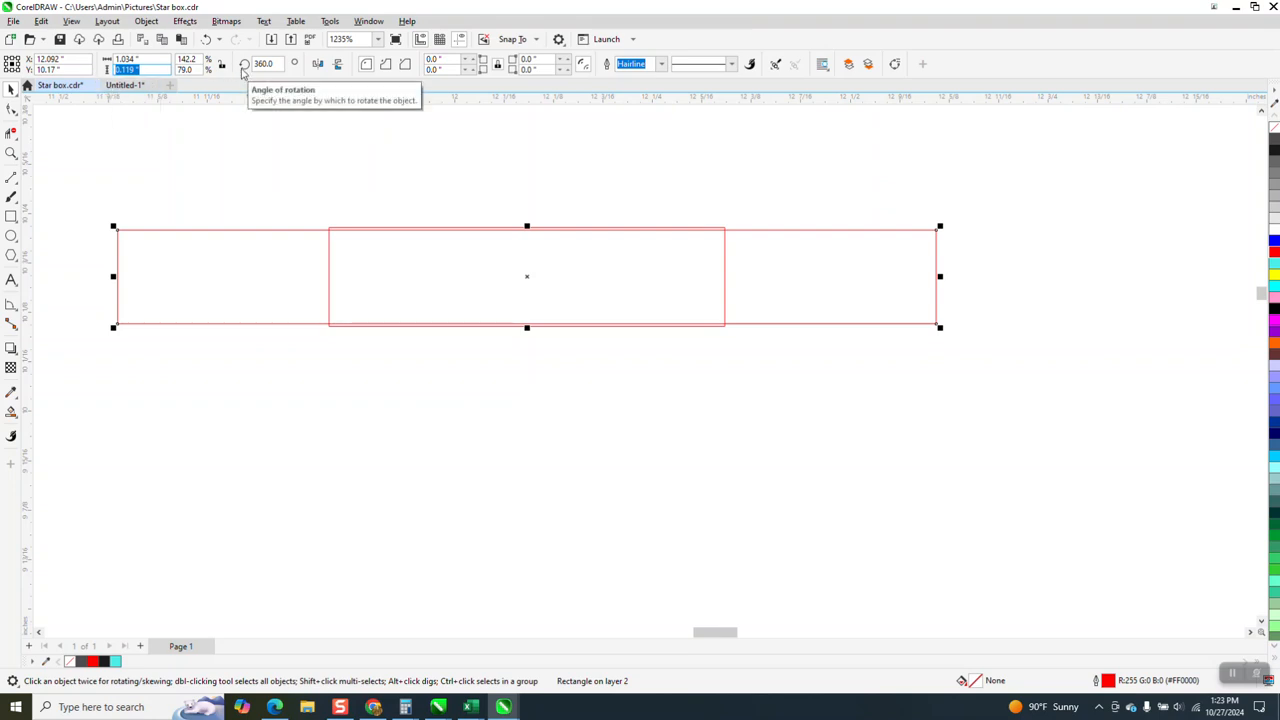
text(.125)
key(Return)
- Undo a separate move of the long rectangle and move both rectangles together about 2 inches right and 0.5 inches up
scroll(470, 315, down, 4)
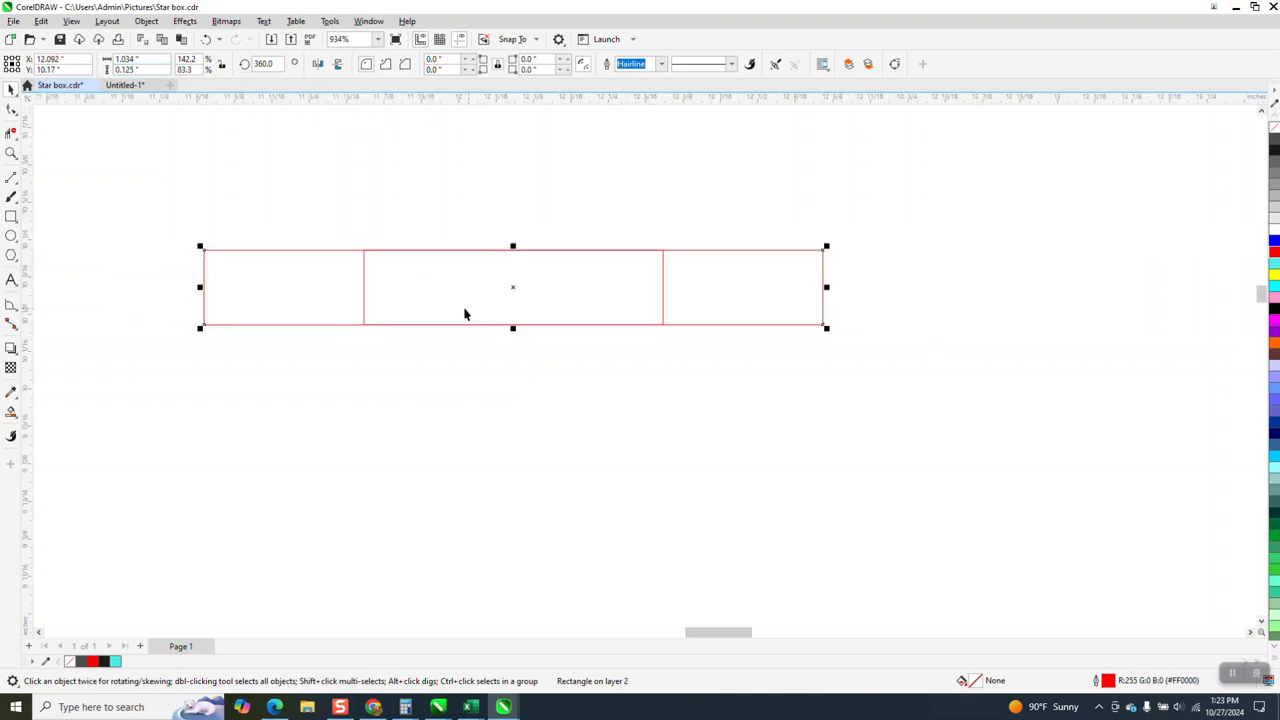
scroll(470, 225, down, 2)
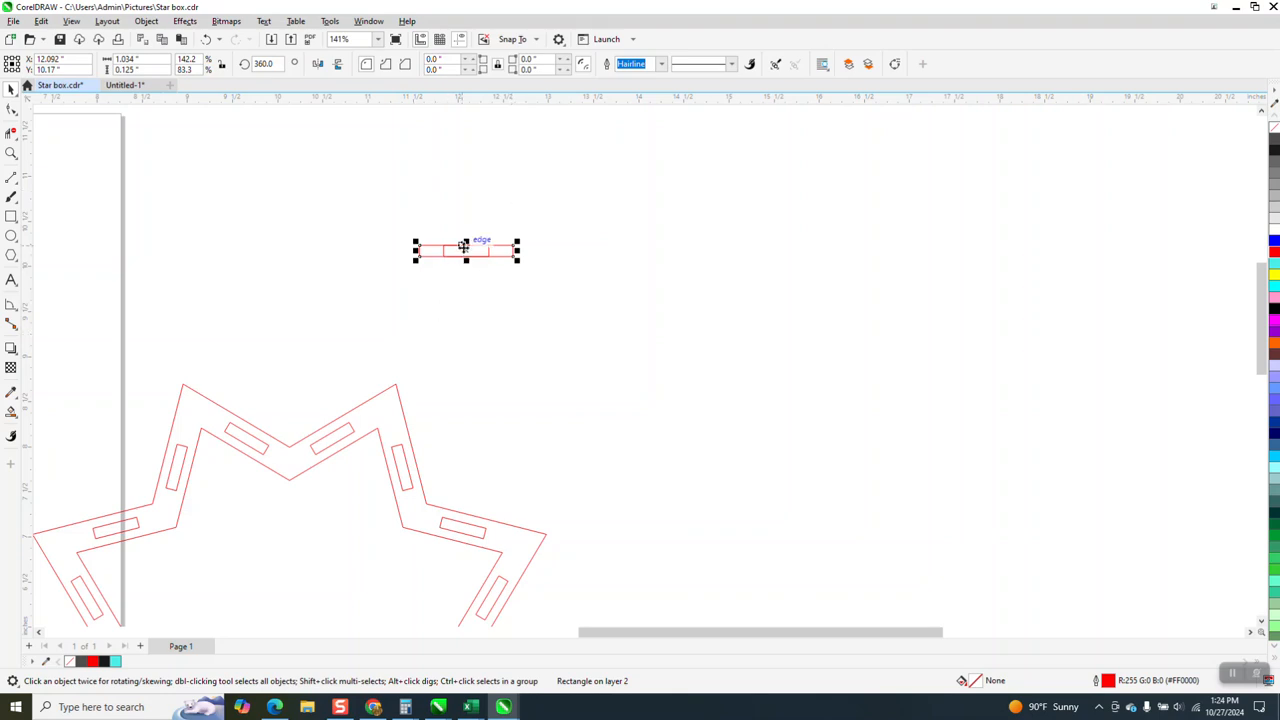
drag(466, 253, 631, 212)
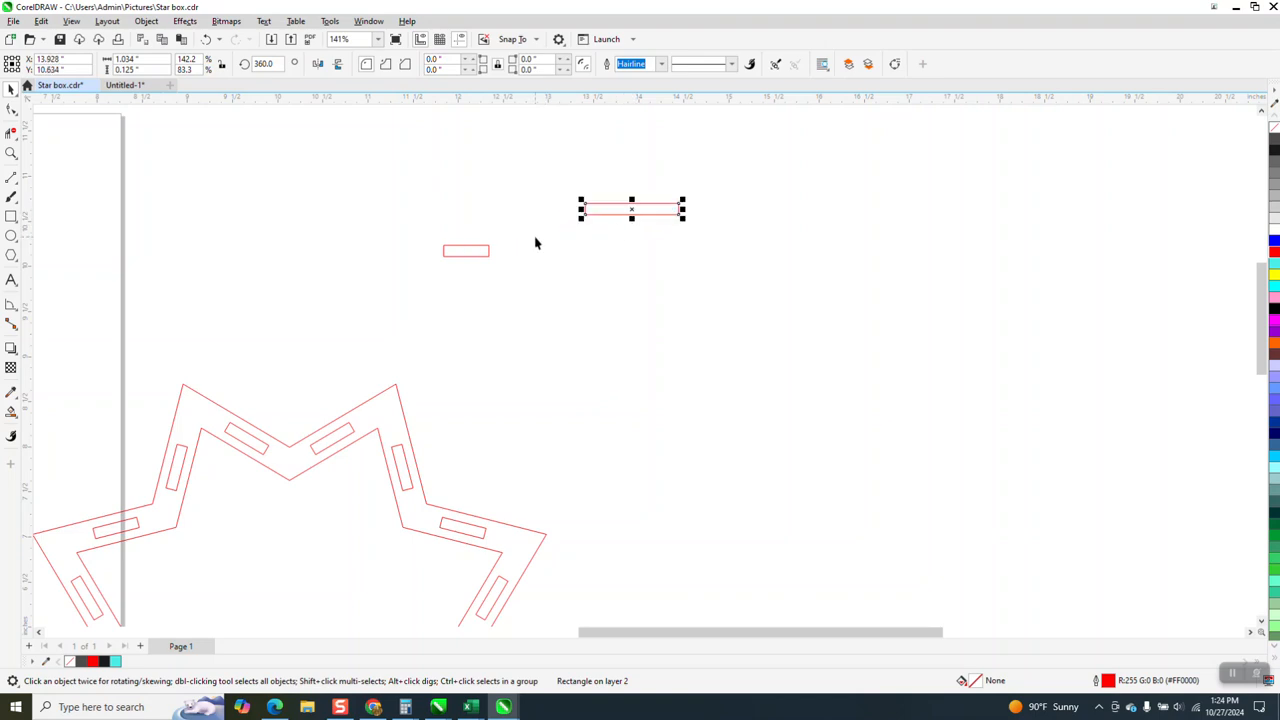
click(205, 39)
drag(390, 201, 643, 211)
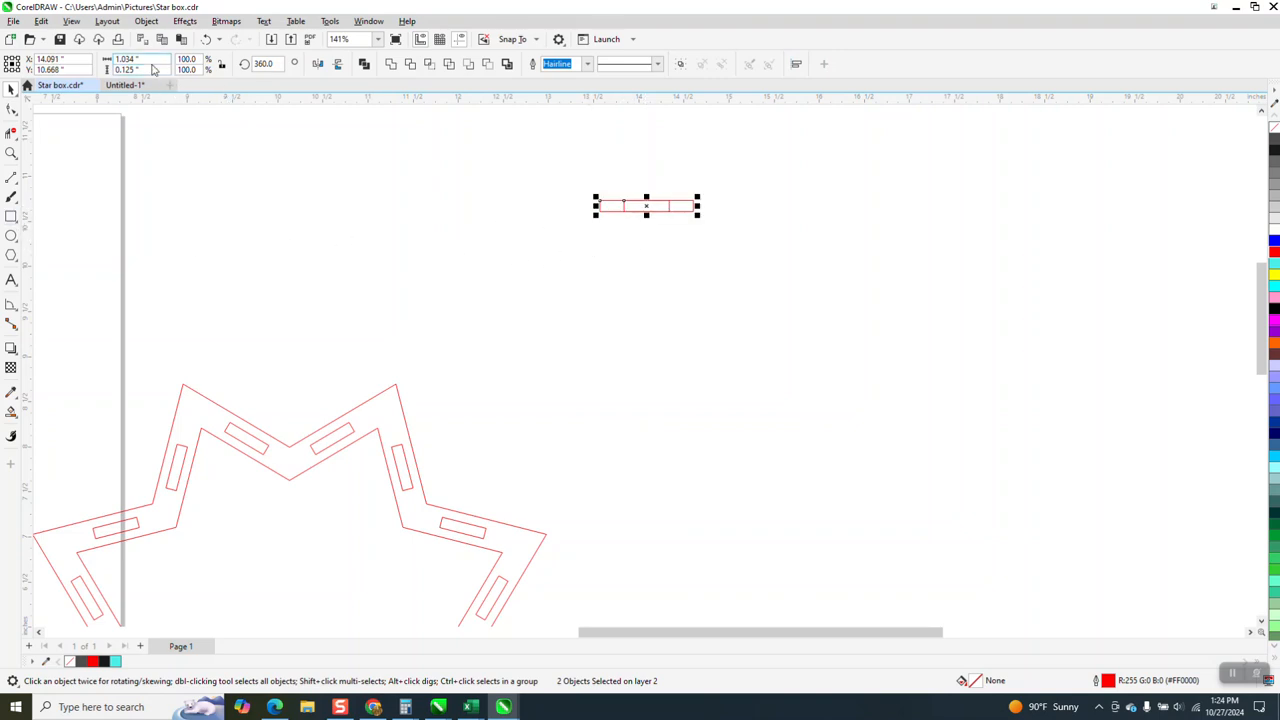
- Draw a rectangle about 1.04 by 2.34 inches below the slot strip and set its width to 1.34 inches
click(11, 216)
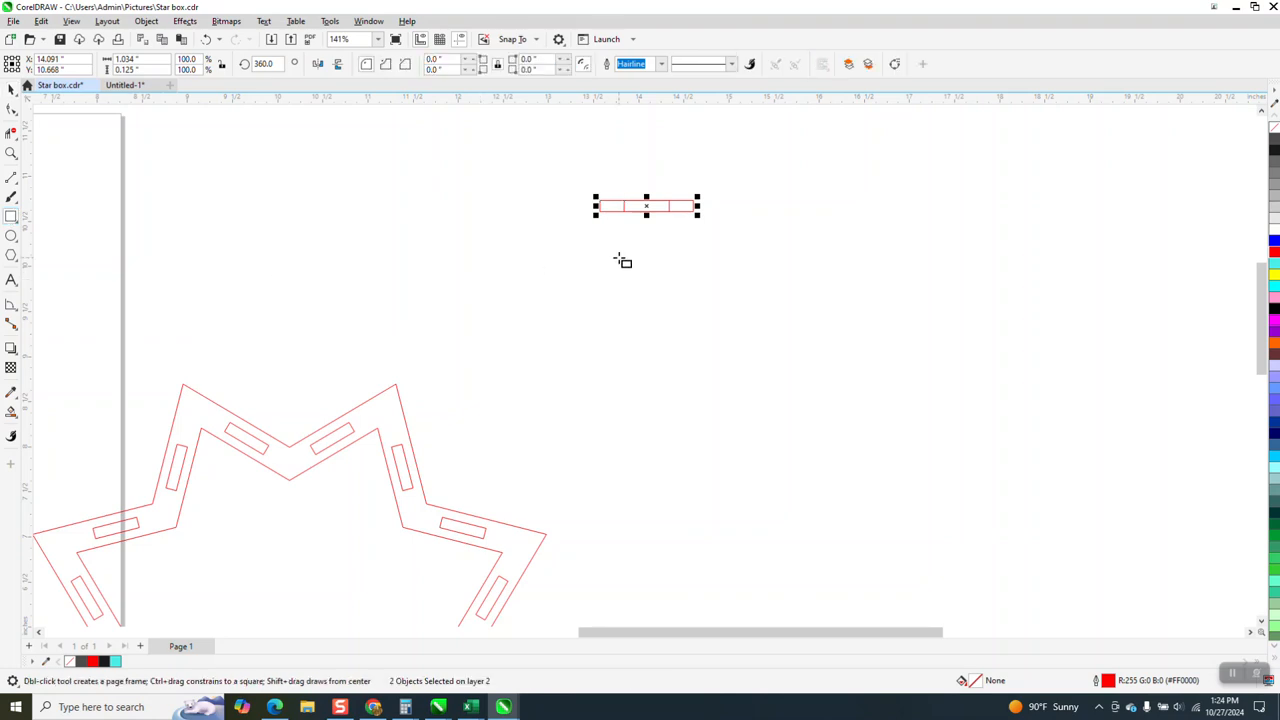
drag(609, 240, 705, 452)
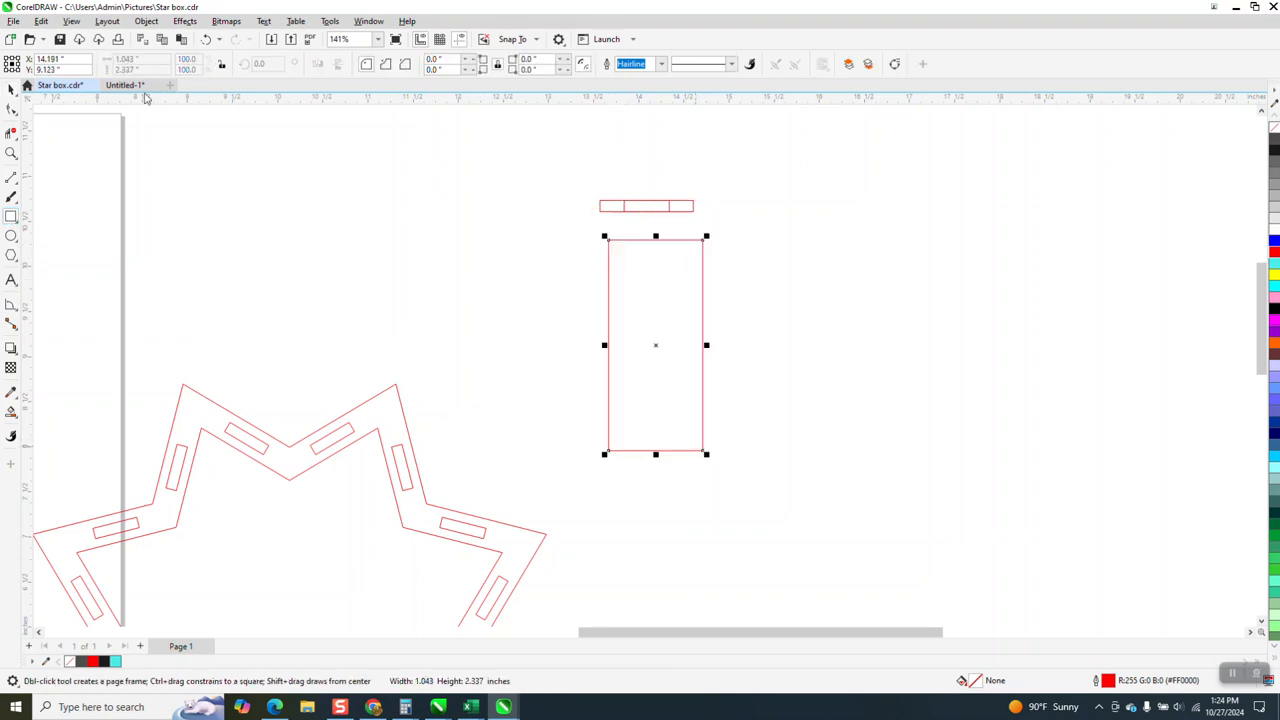
click(145, 57)
text(1)
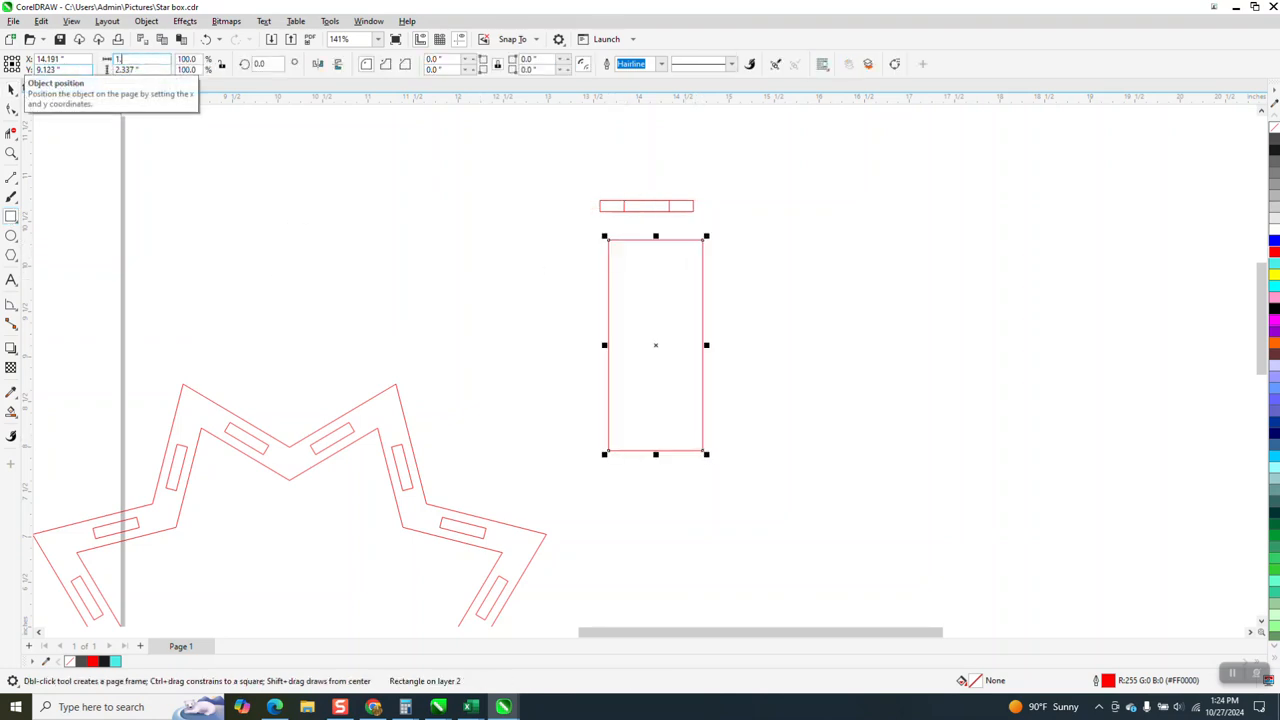
text(.34)
key(Return)
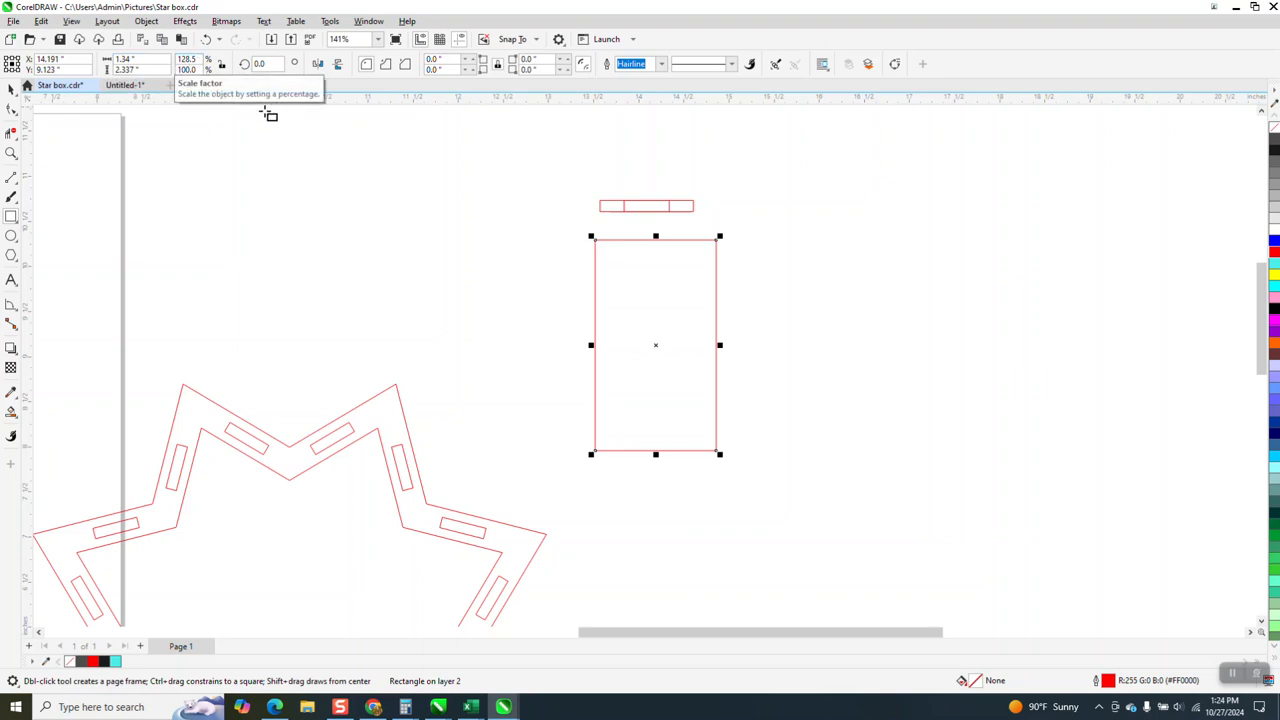
- Check the slot strip's size and set the width of the rectangle below it to 1.034 inches
click(11, 88)
click(647, 206)
drag(587, 200, 734, 240)
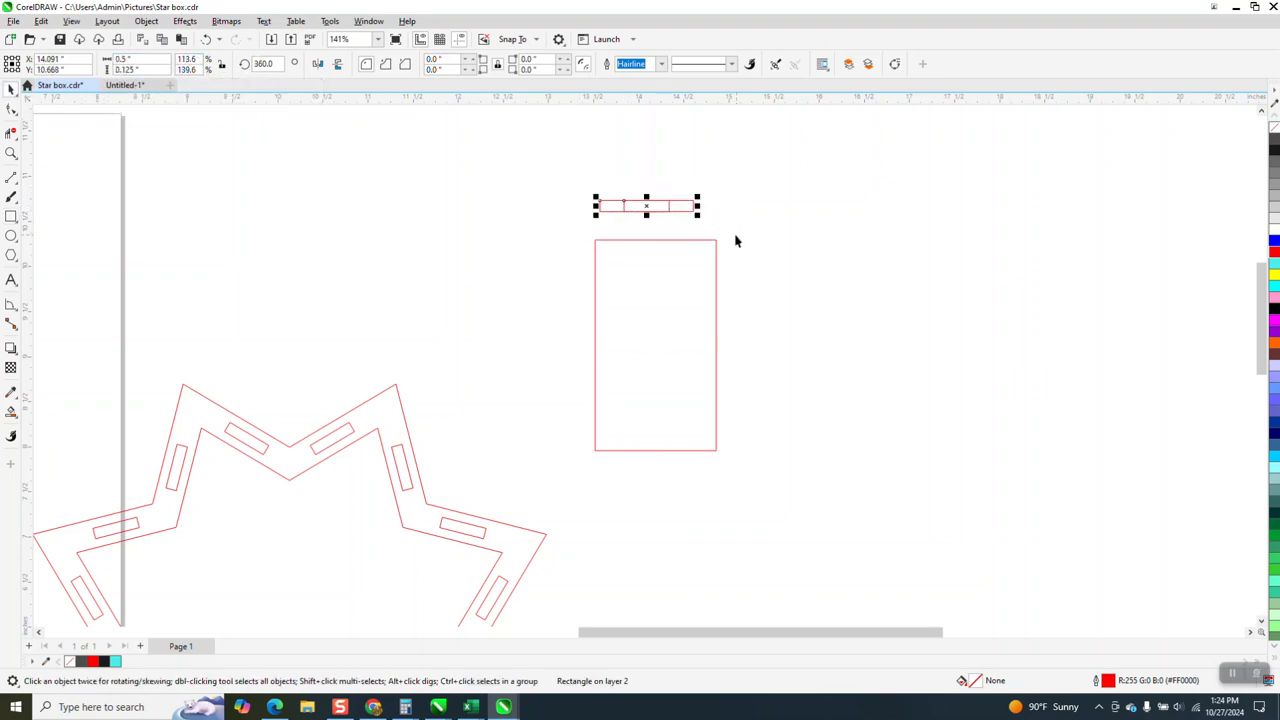
click(428, 204)
click(669, 286)
click(157, 64)
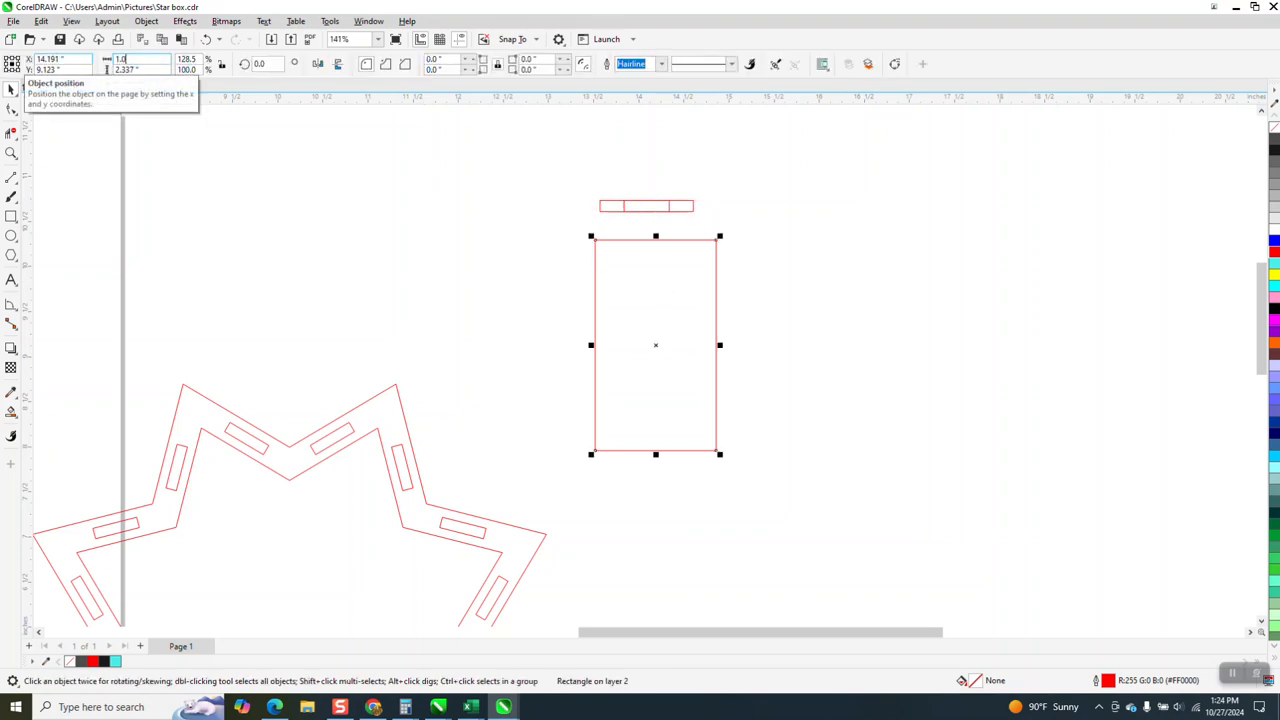
text(4)
key(Return)
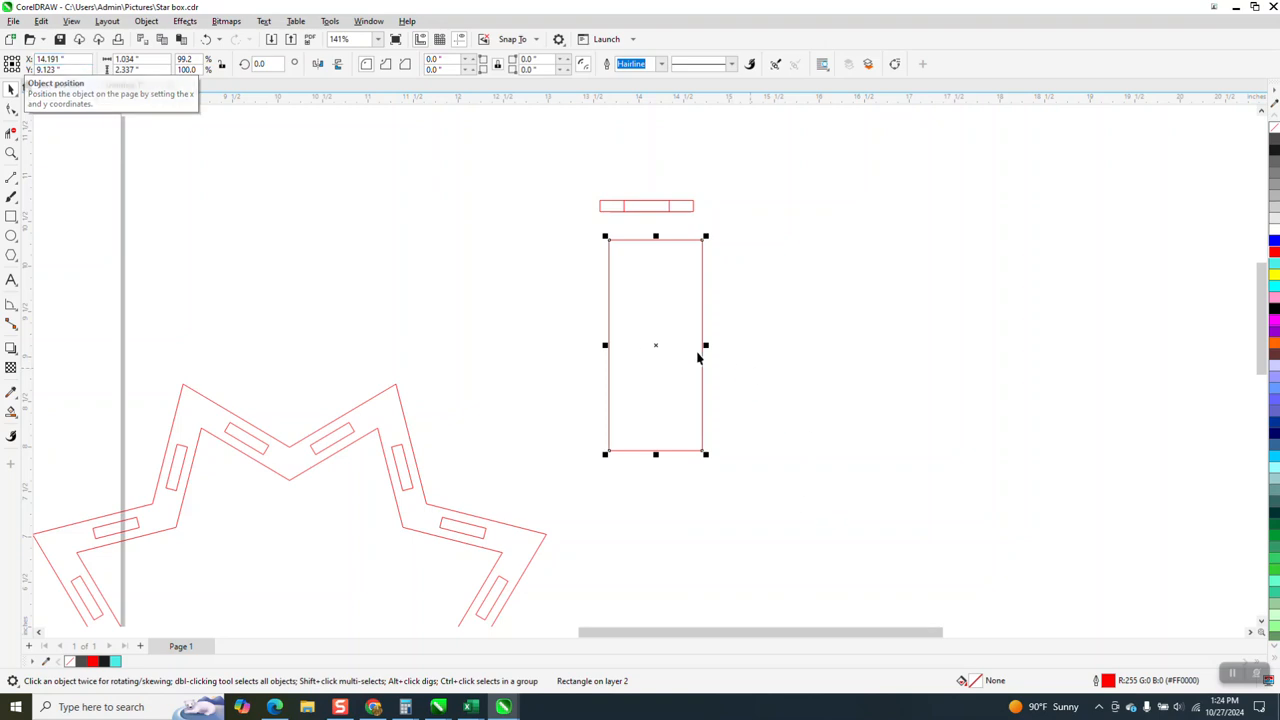
- Set the panel rectangle's height to 1 inch
drag(146, 70, 102, 80)
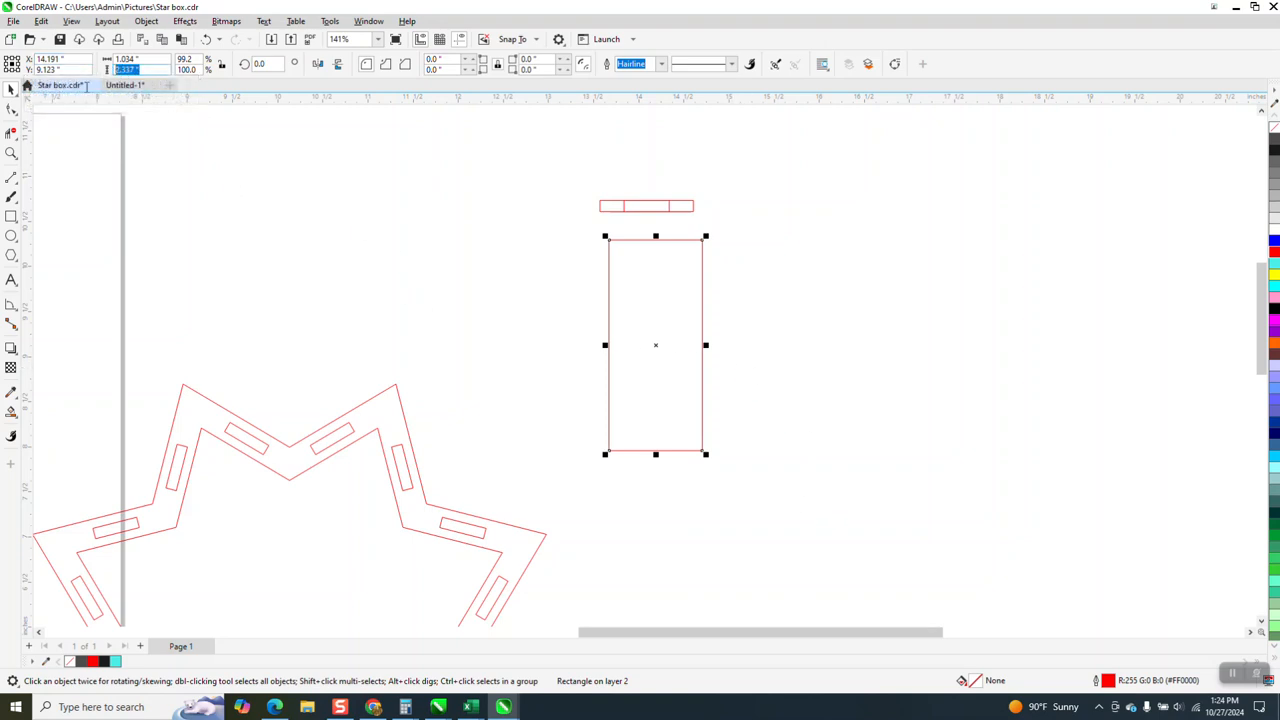
text(1)
key(Return)
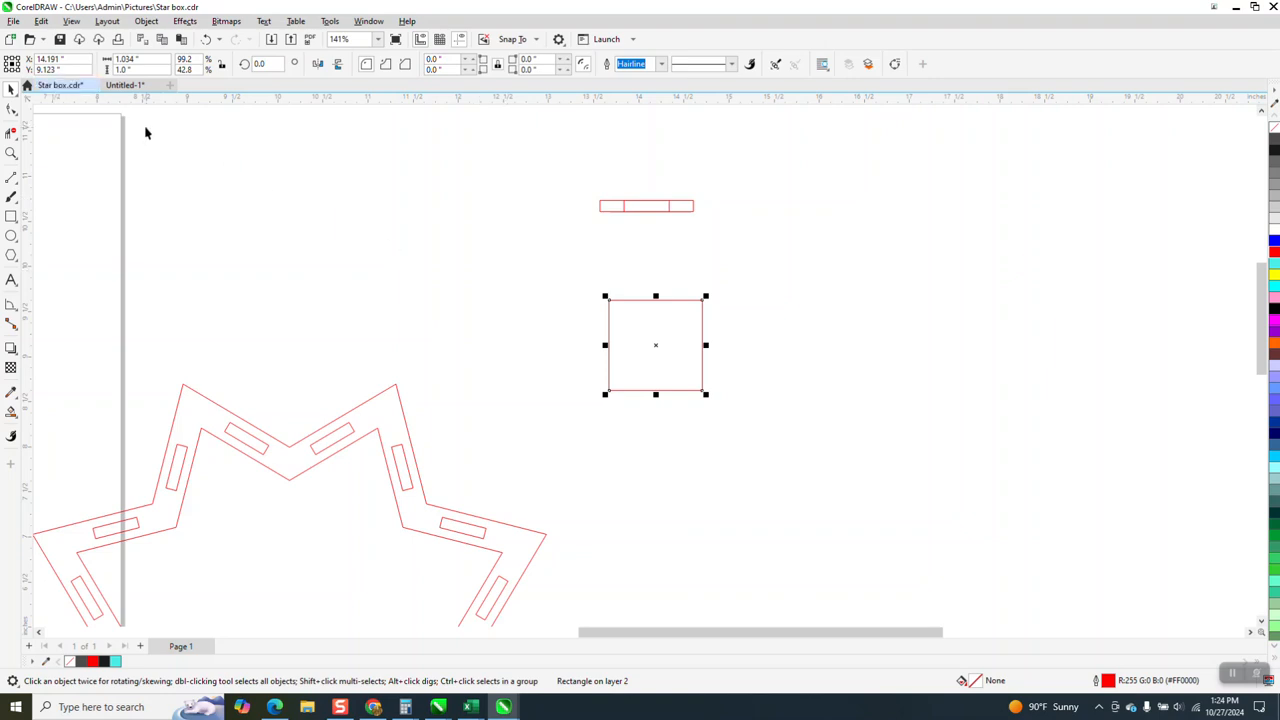
- Group the slot strip's long rectangle with its short centre rectangle
click(11, 153)
drag(563, 178, 831, 443)
click(11, 88)
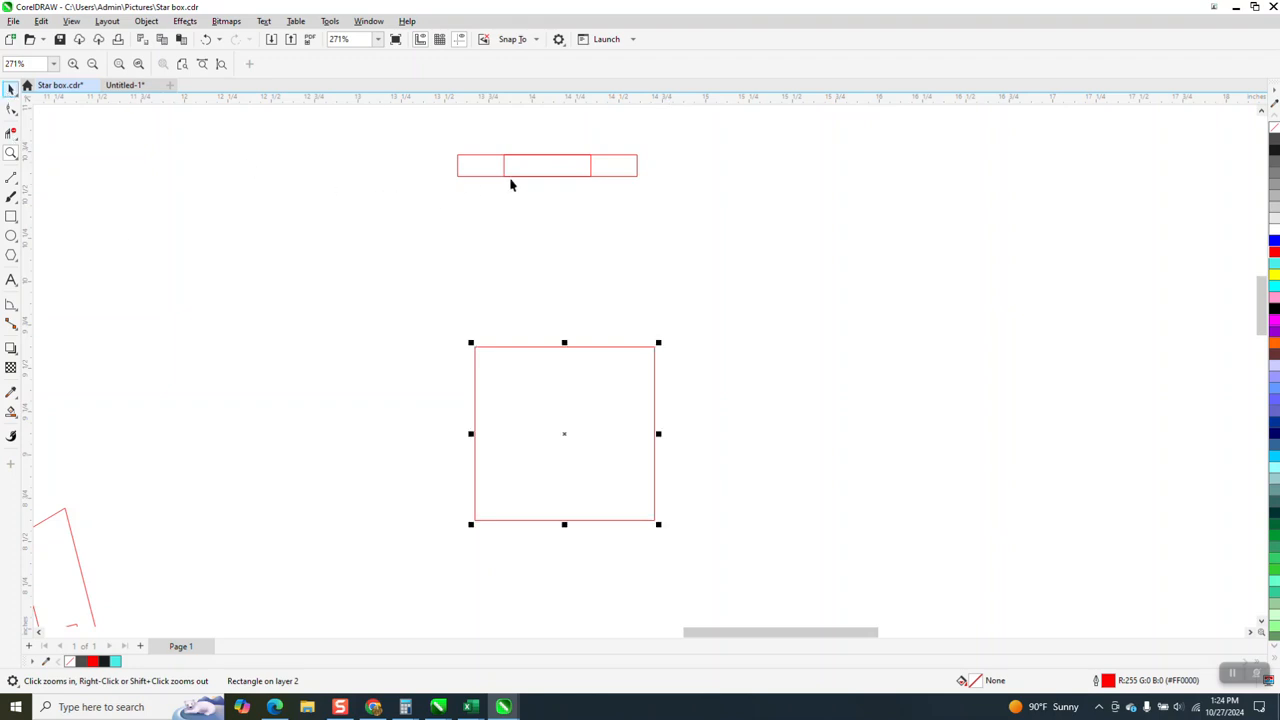
click(546, 176)
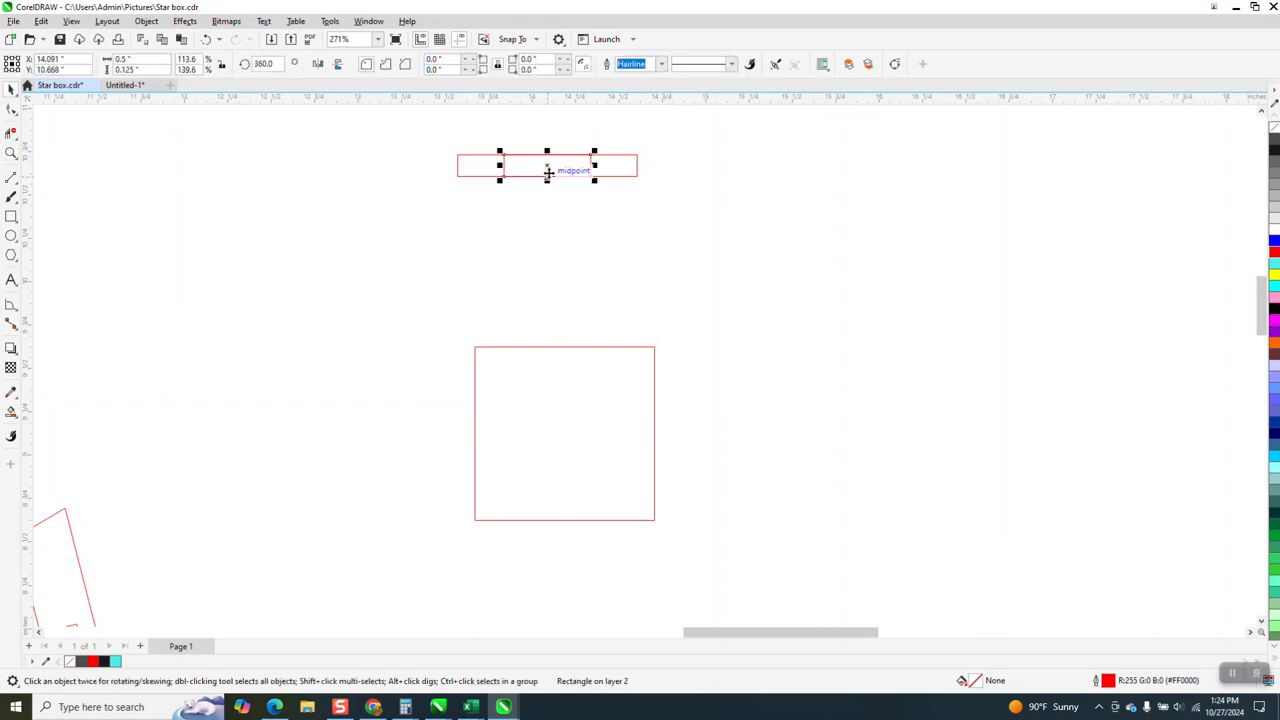
drag(446, 134, 692, 235)
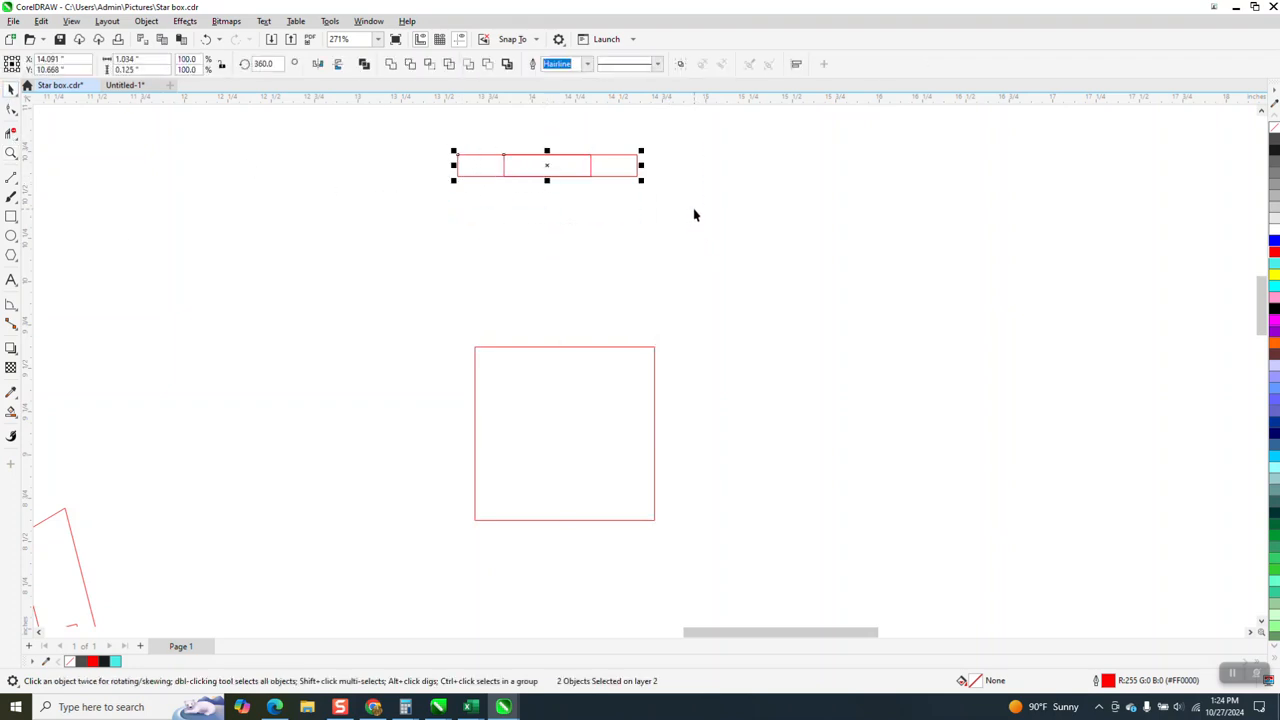
key(ctrl+g)
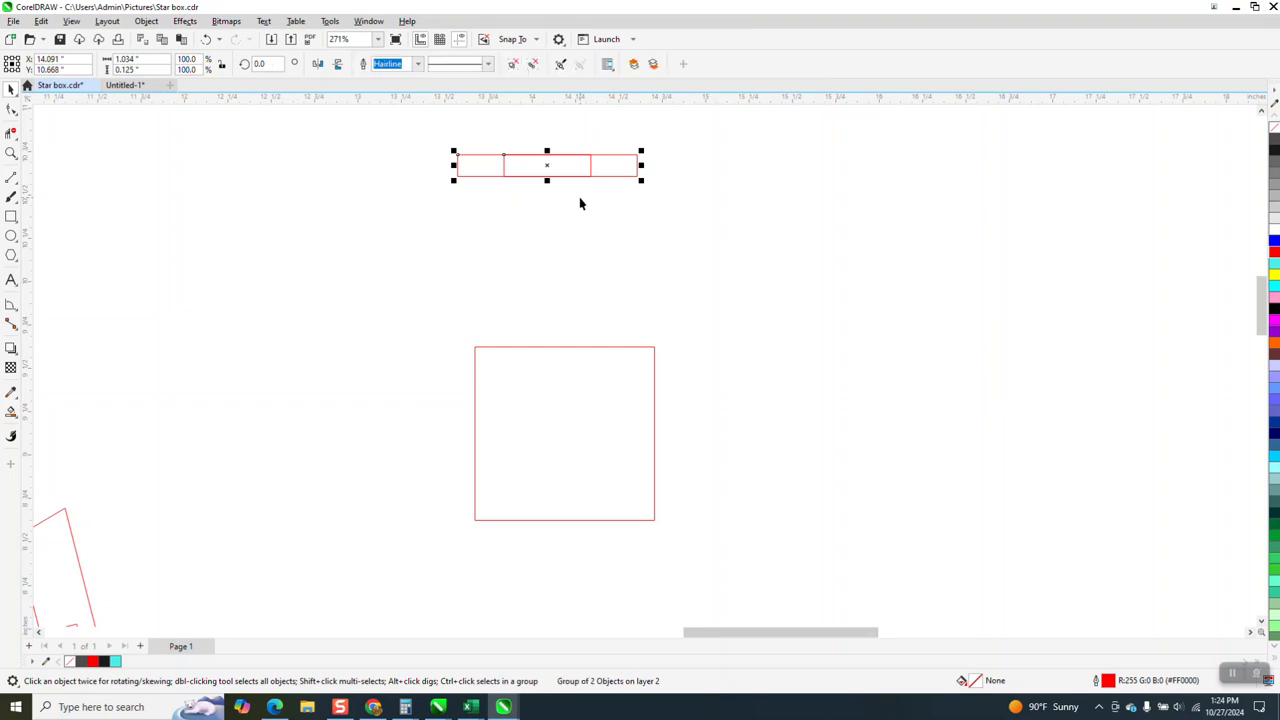
- Snap the grouped strip onto the panel rectangle's upper edge and place a copy against its lower edge
drag(639, 177, 651, 343)
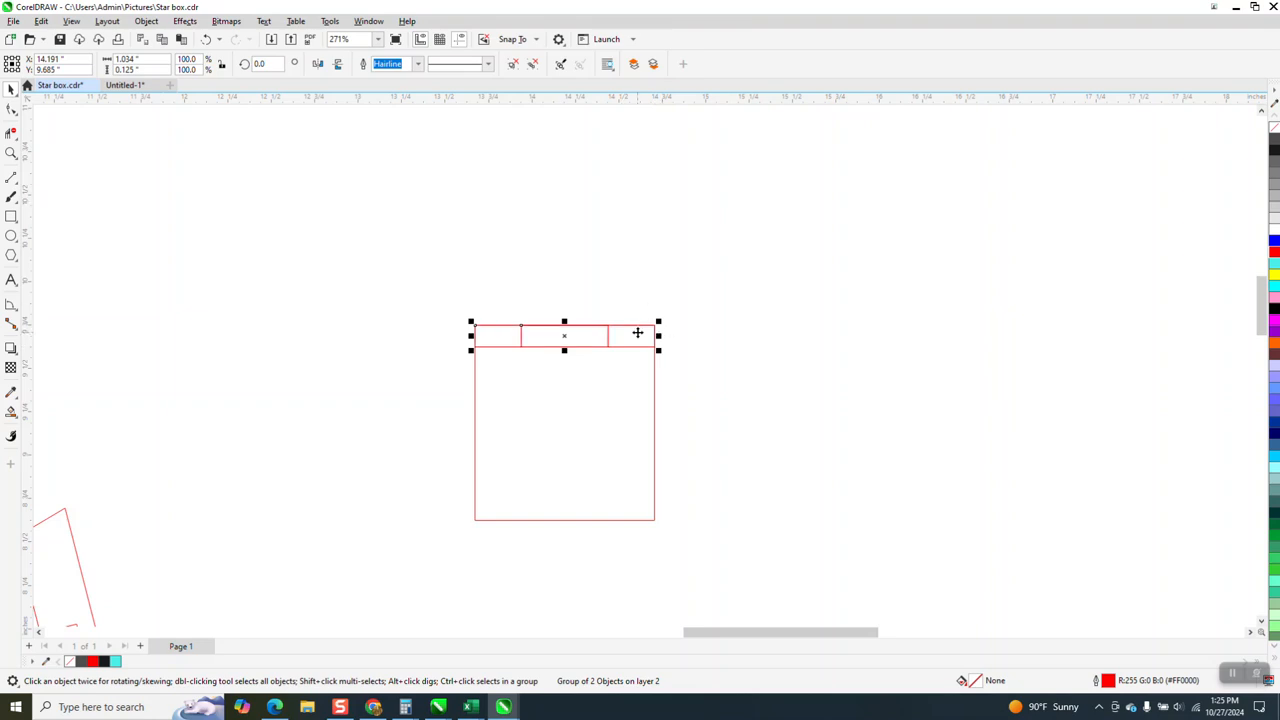
drag(657, 330, 658, 517)
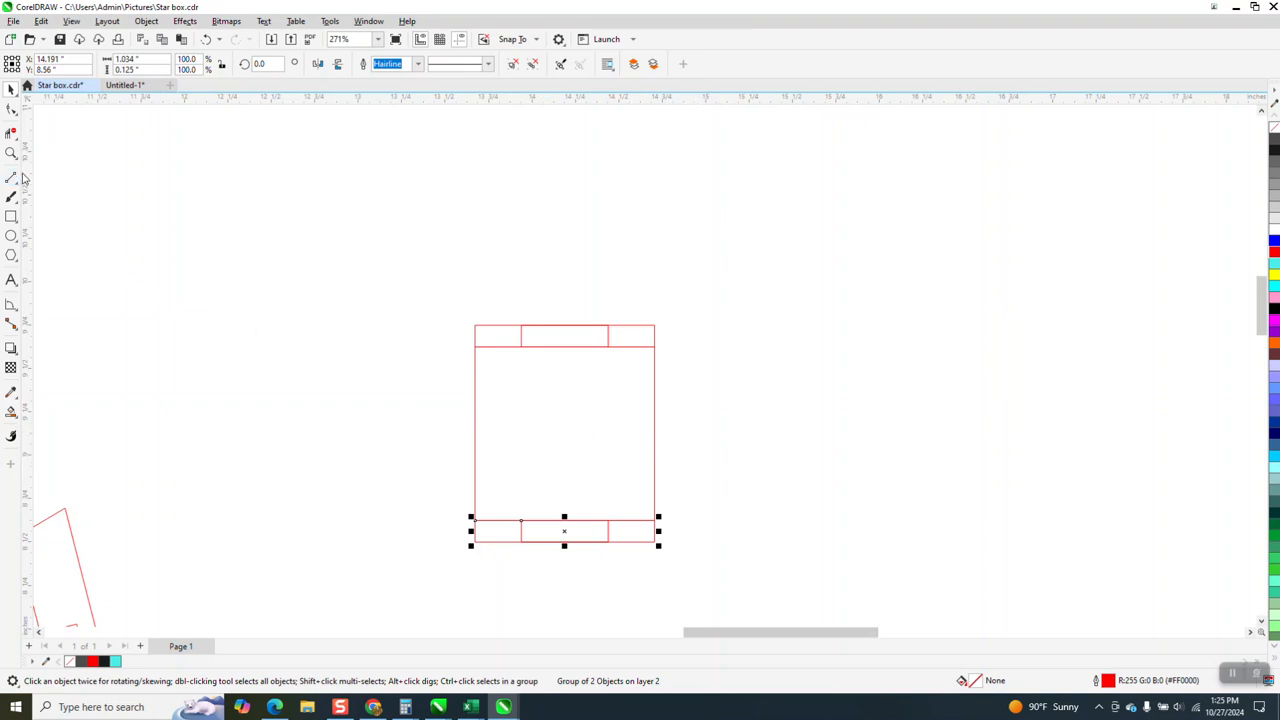
- Remove the line segments between the panel body and both centre tabs with Virtual Segment Delete
click(18, 142)
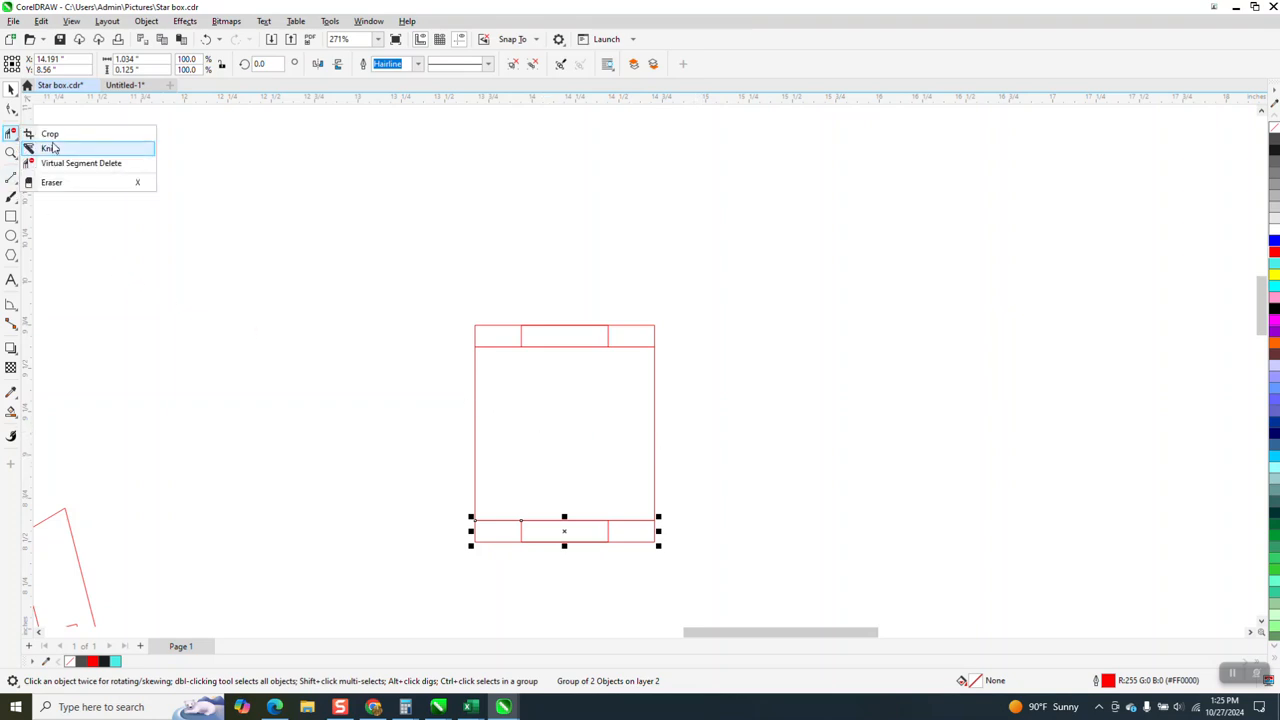
click(86, 163)
drag(581, 346, 580, 525)
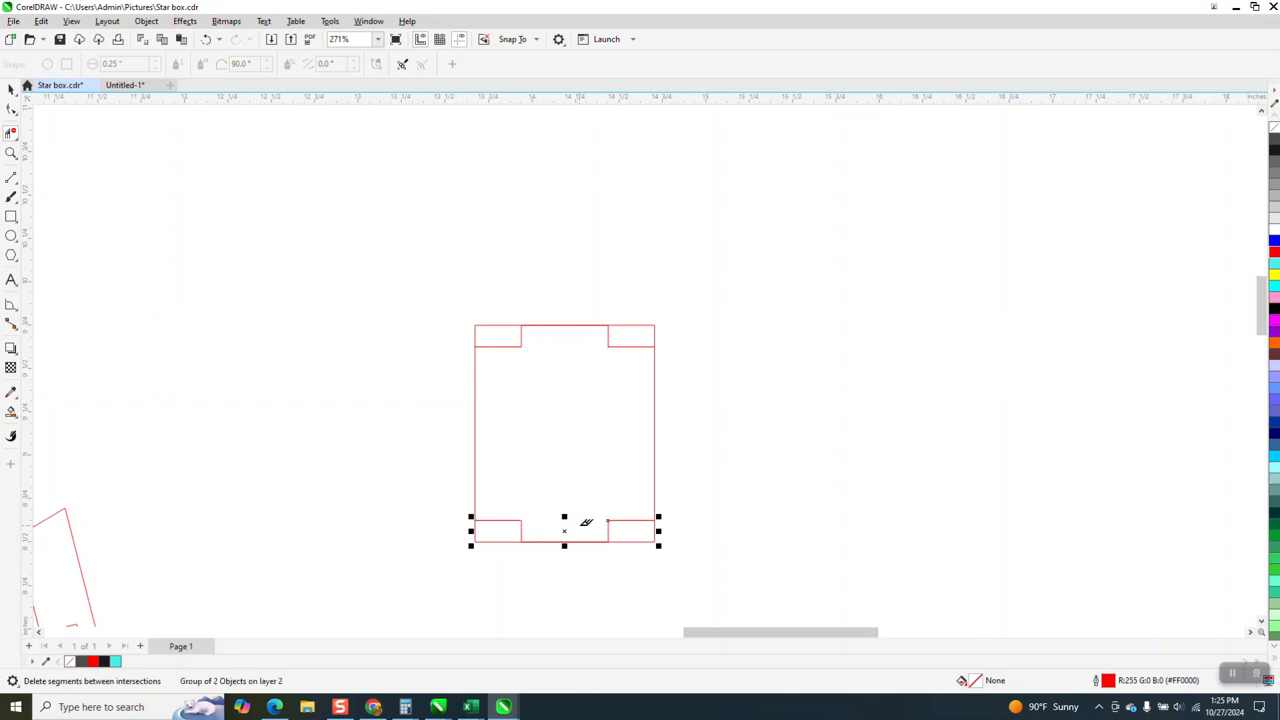
- Create a filled shape from the tabbed panel region with Smart Fill and move it about 1.35 inches left and 0.43 inches up
click(11, 411)
click(586, 460)
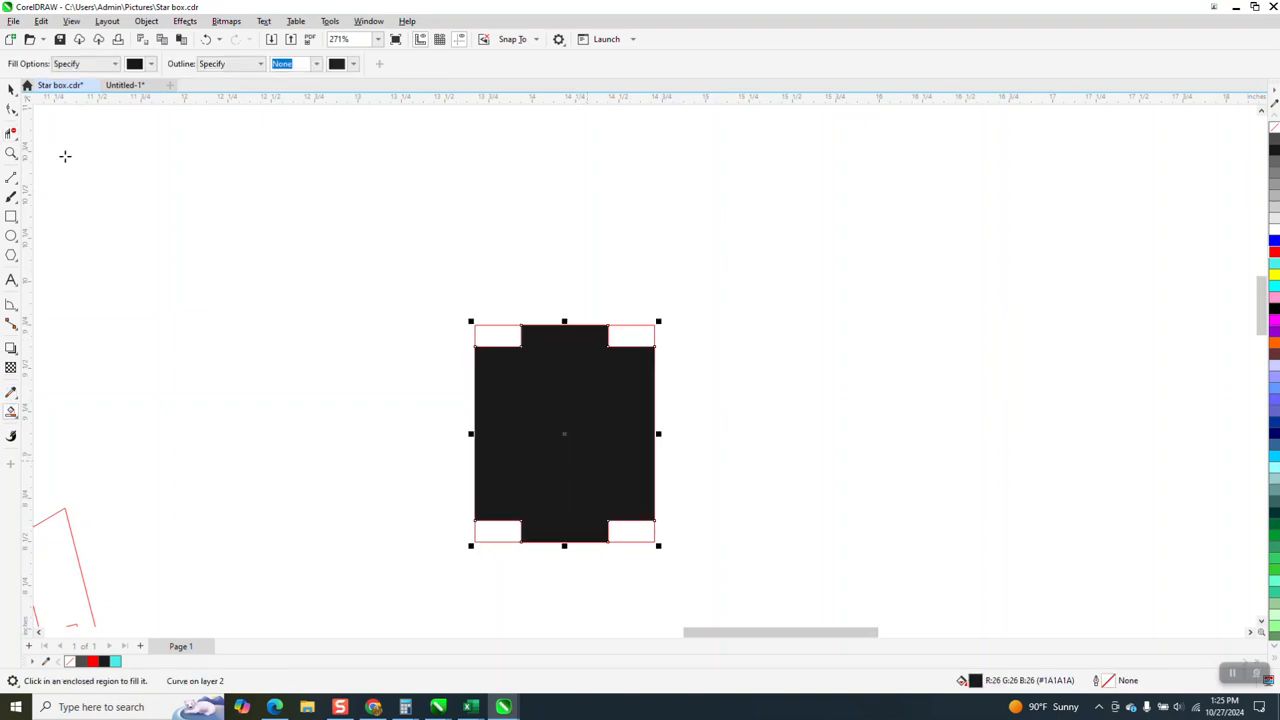
click(11, 88)
click(583, 403)
drag(583, 403, 349, 330)
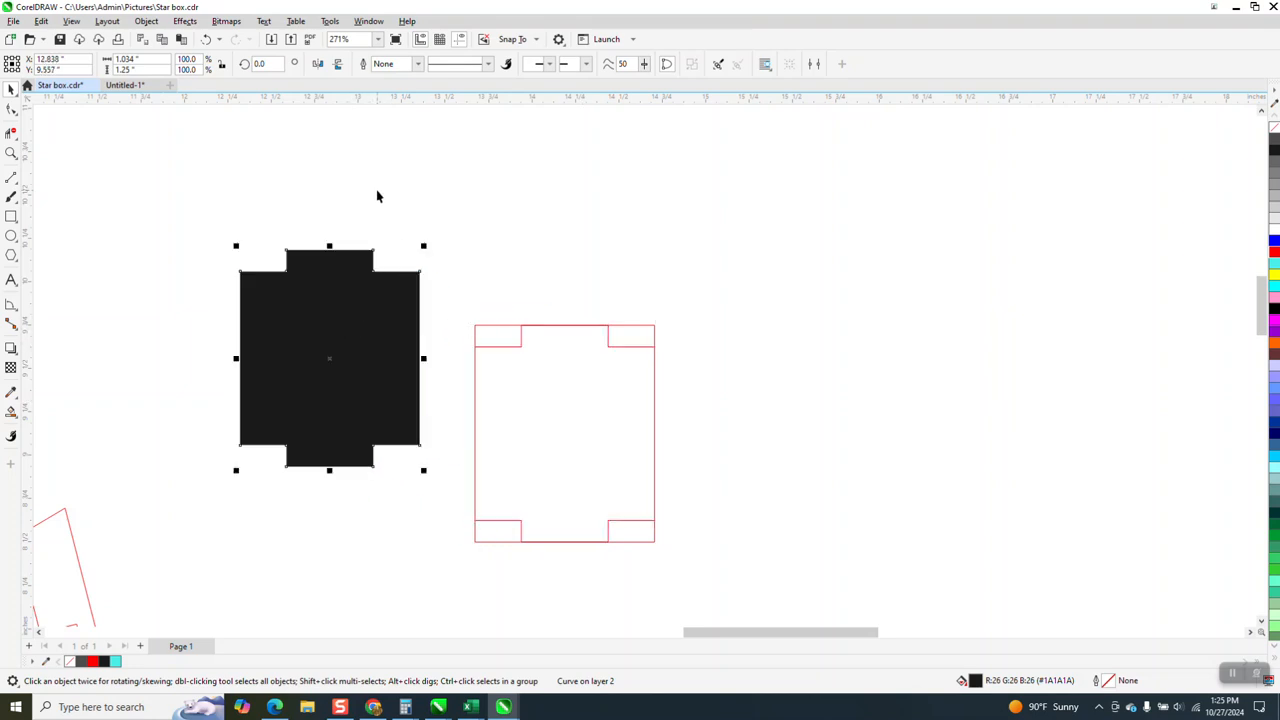
- Delete the leftover panel construction outlines beside the filled tabbed shape
click(274, 192)
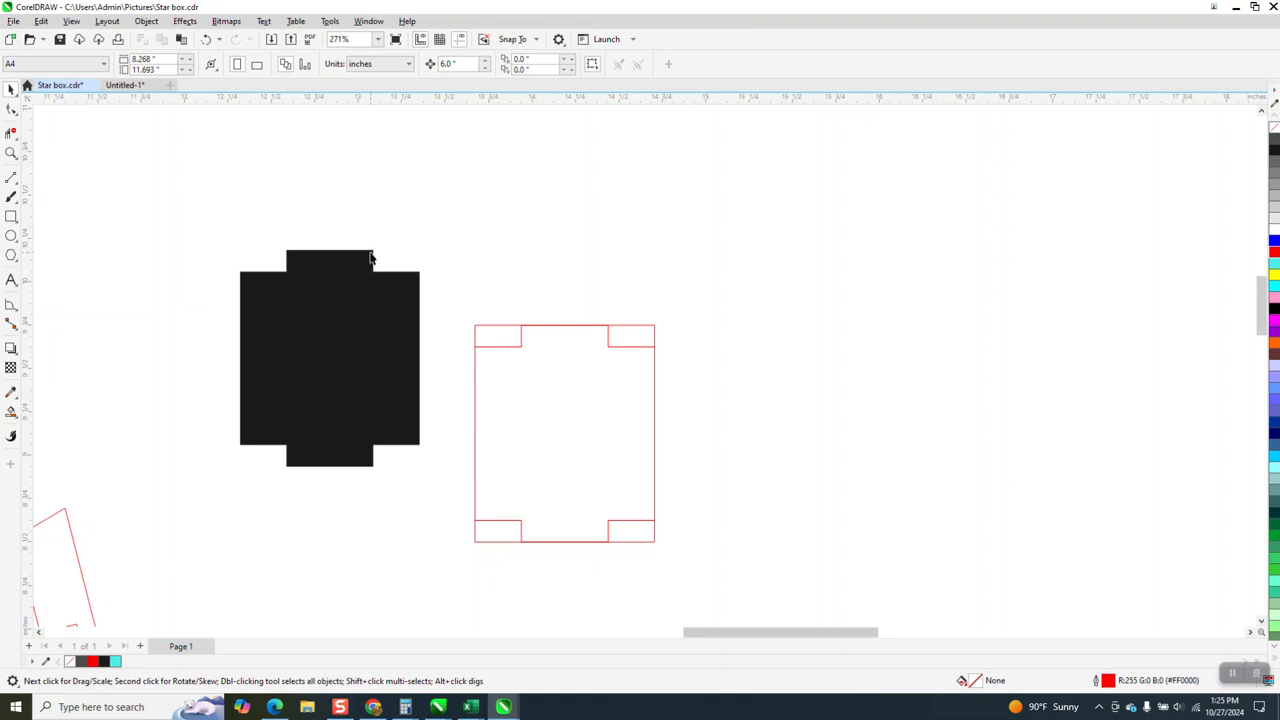
scroll(495, 297, down, 3)
drag(479, 303, 749, 497)
key(Delete)
- Replace the tabbed panel's fill with a red outline only and move it about 1 inch right
click(438, 342)
click(1274, 130)
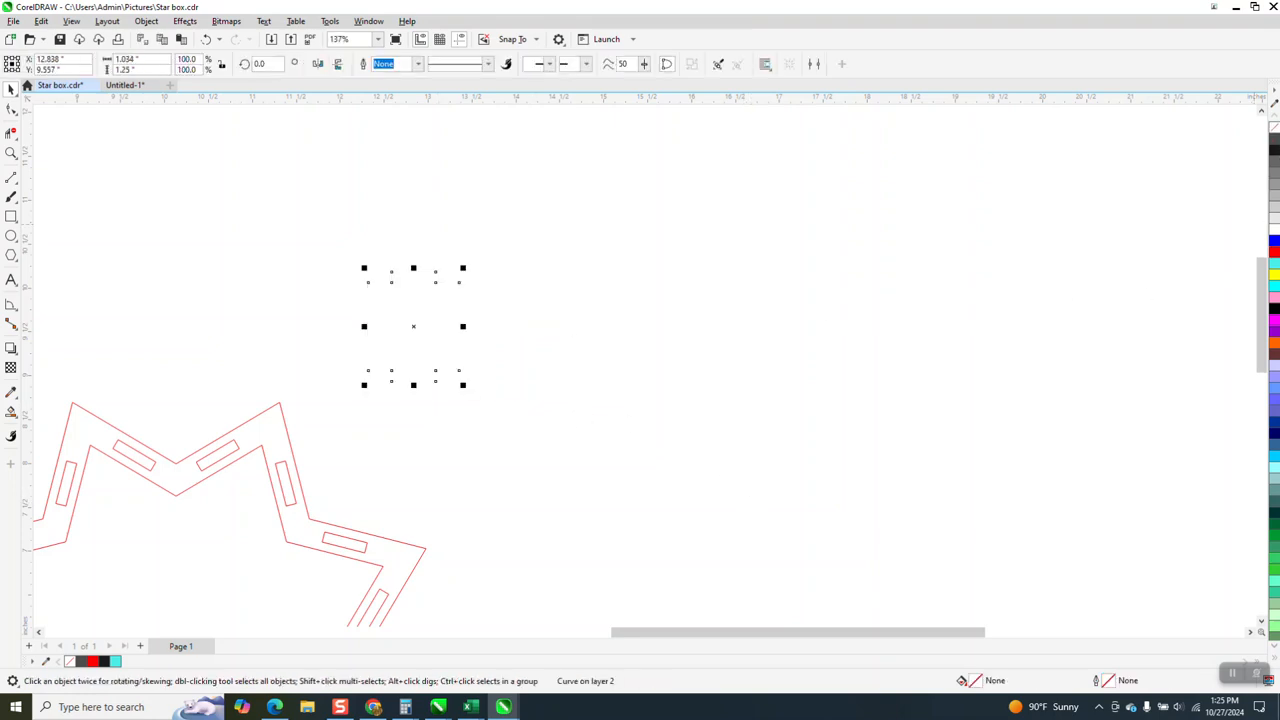
right_click(1274, 255)
scroll(730, 250, down, 4)
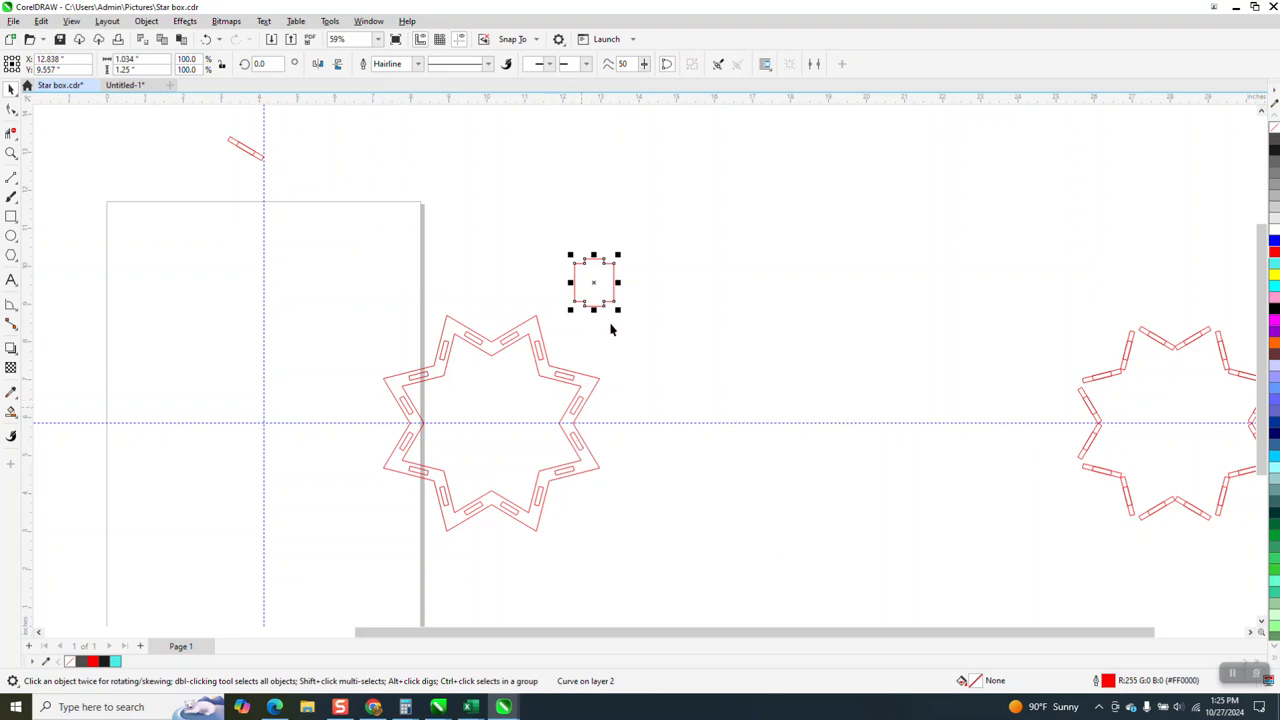
drag(599, 281, 632, 284)
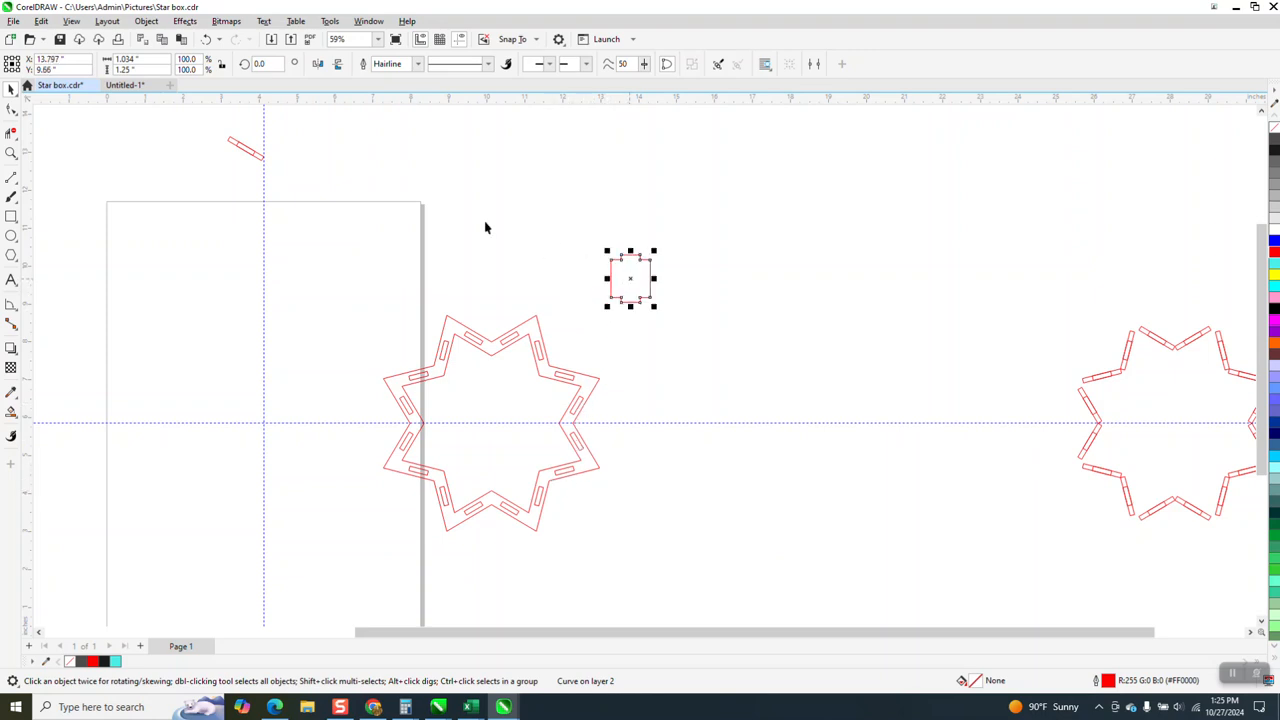
- Set the nudge distance to 1.2 inches and duplicate the tabbed panel rightward into a row of nine, one nudge apart
key(Escape)
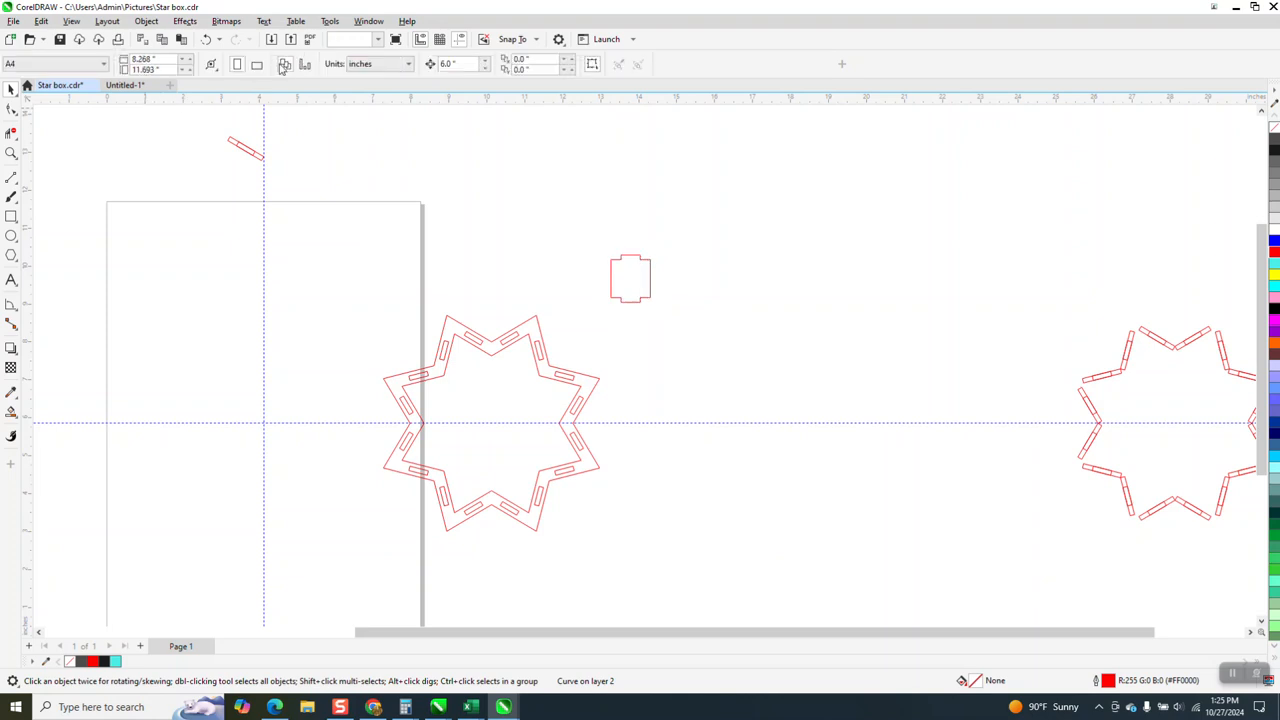
click(450, 64)
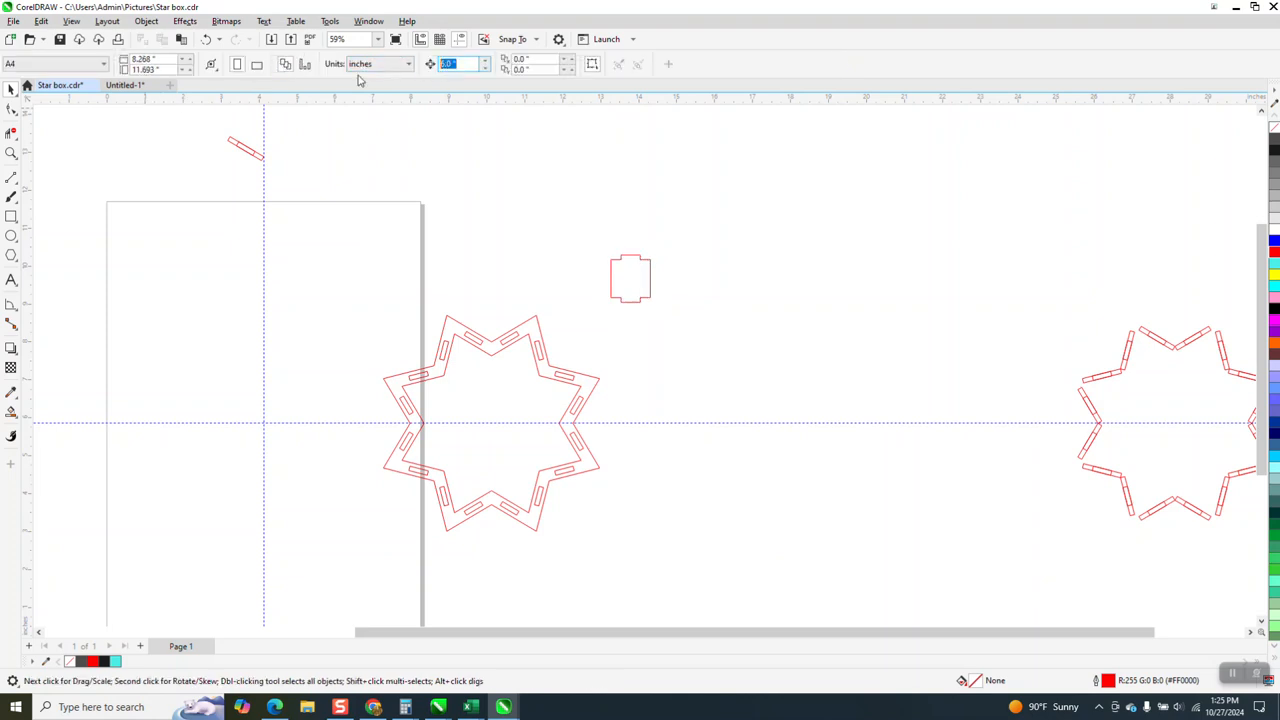
text(1)
click(640, 290)
key(KP_Add)
key(Right)
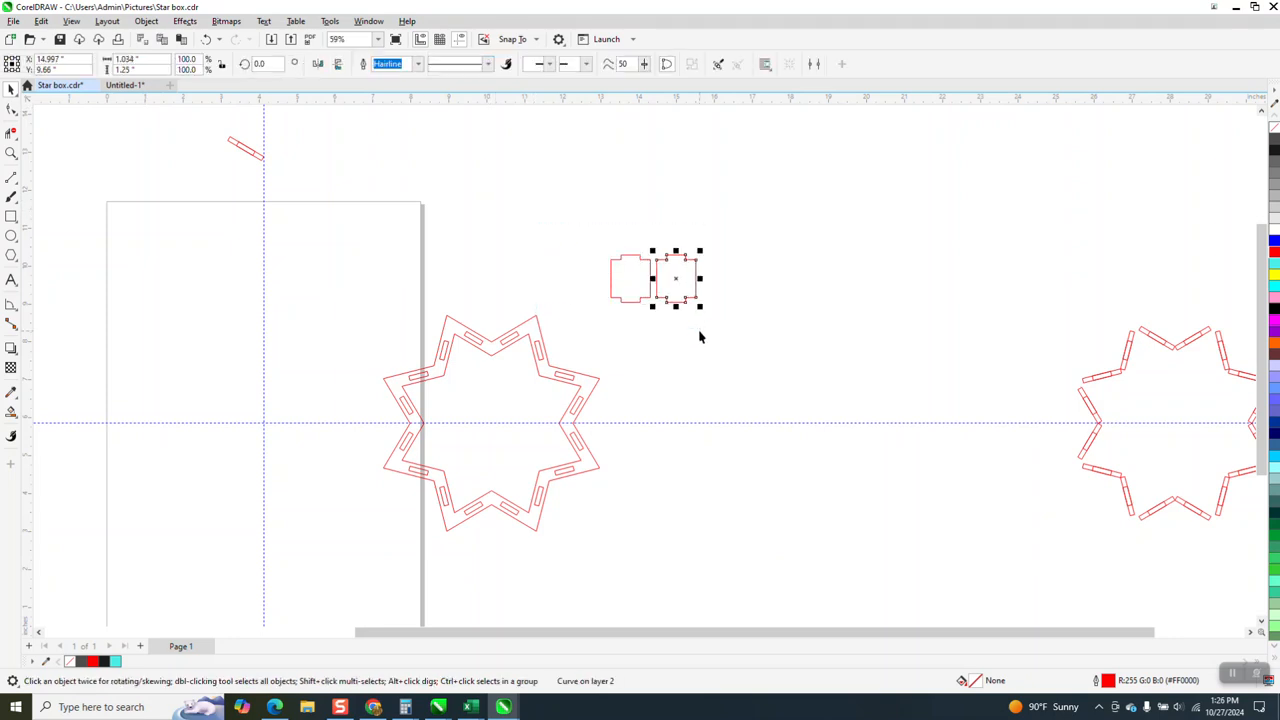
key(KP_Add)
key(Right)
key(KP_Add)
key(Right)
key(KP_Add)
key(Right)
key(KP_Add)
key(Right)
key(KP_Add)
key(Right)
key(KP_Add)
key(Right)
key(KP_Add)
key(Right)
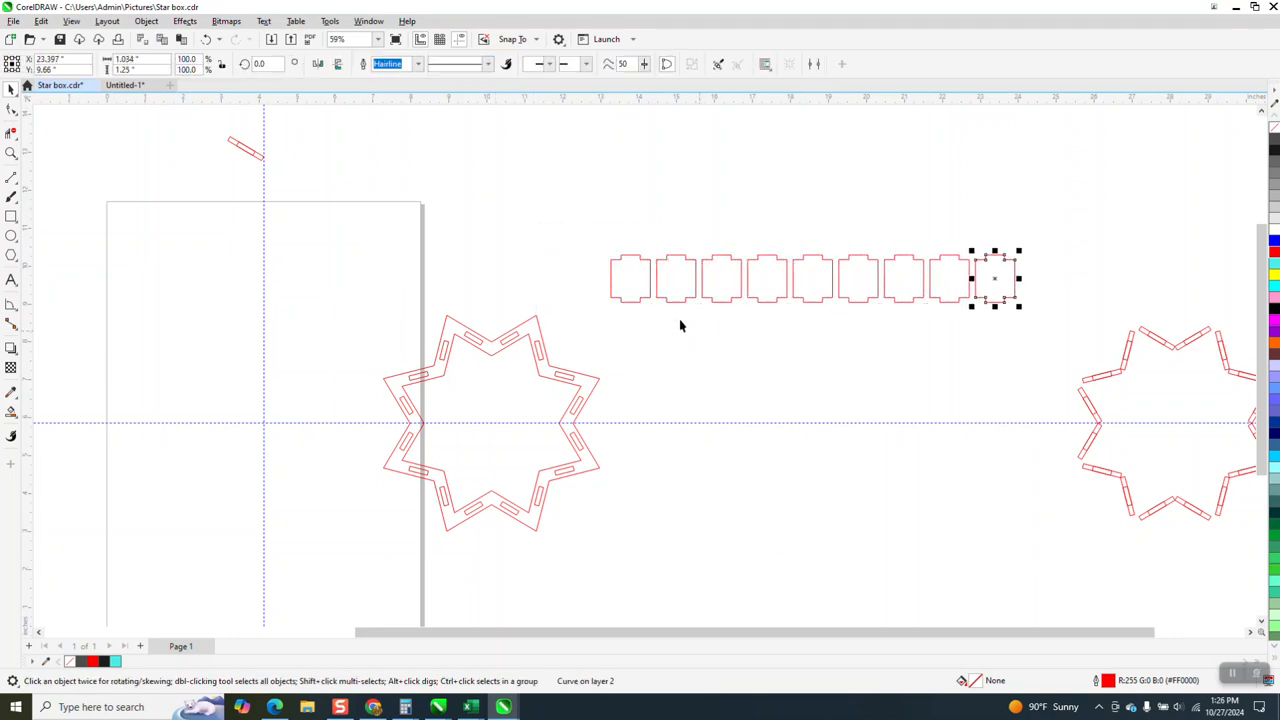
- Duplicate the row of nine panels 1.2 inches downward to make a second row
drag(590, 228, 1074, 368)
key(KP_Add)
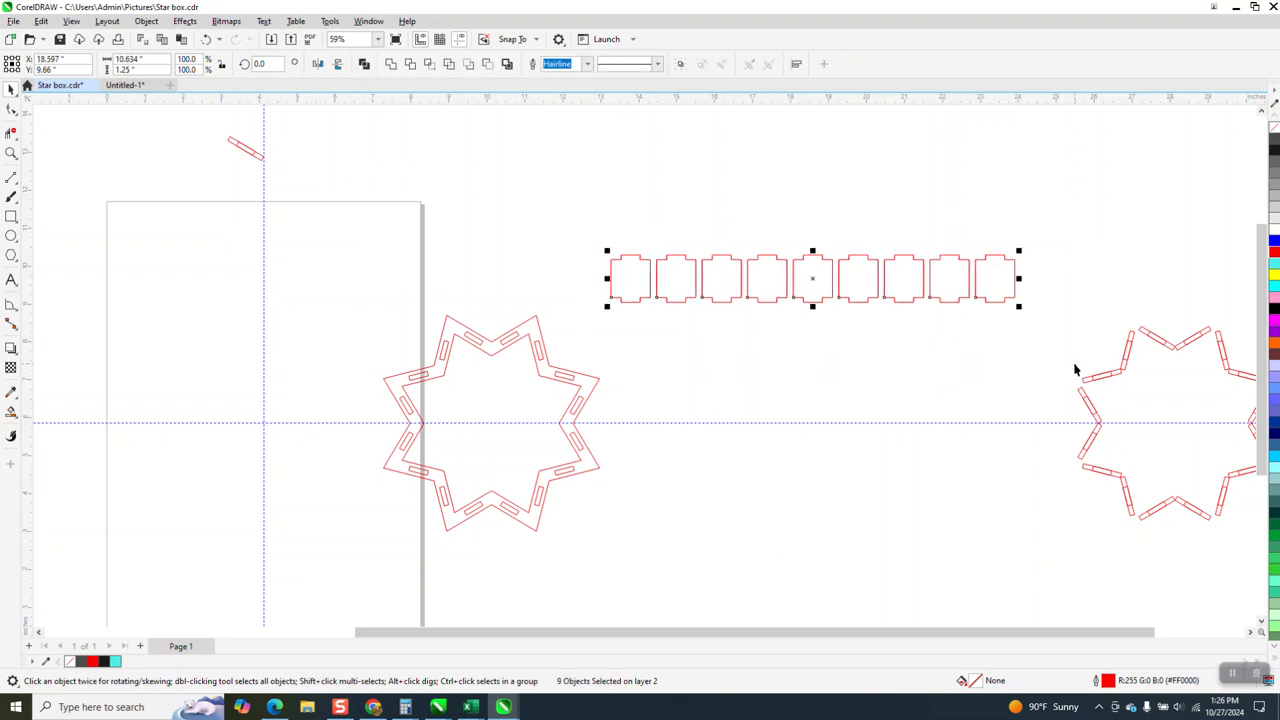
key(Down)
drag(584, 219, 1057, 423)
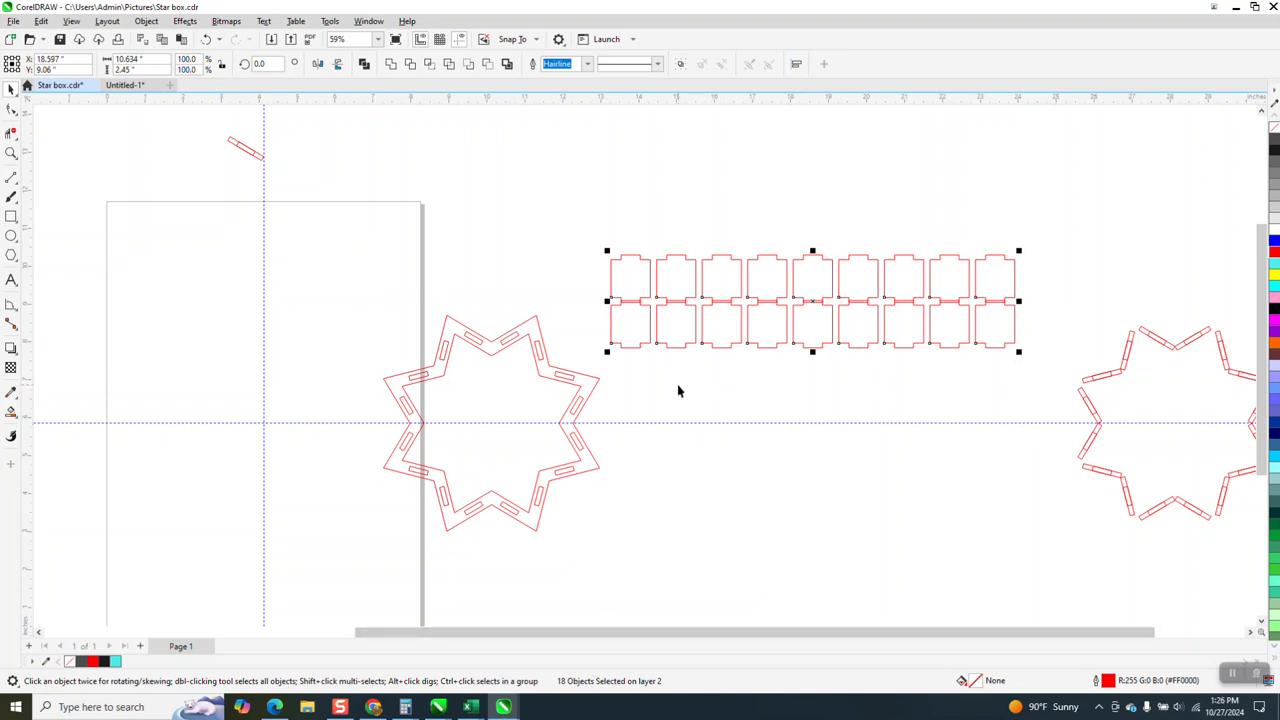
click(566, 300)
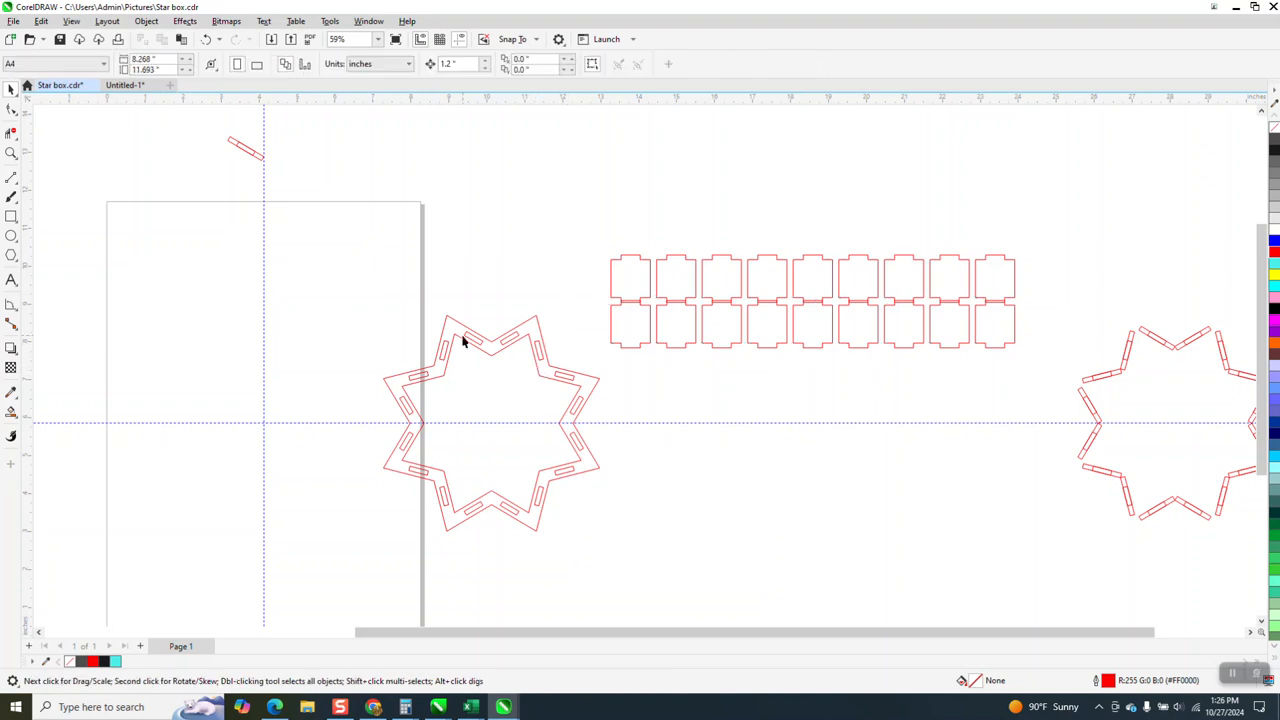
- Duplicate the slotted star band with all its slots and move the copy 7.2 inches left
drag(358, 306, 631, 572)
drag(350, 283, 613, 558)
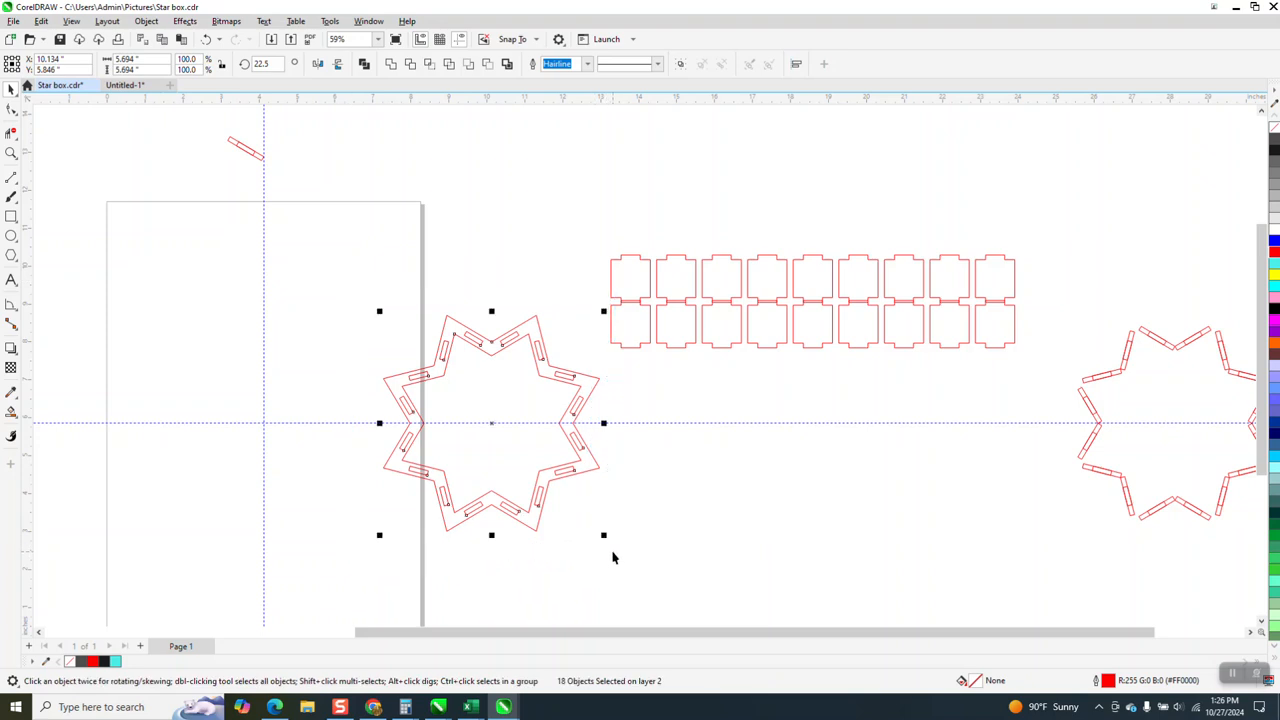
key(ctrl+c)
key(ctrl+v)
key(Left)
key(Left)
key(Left)
key(Left)
key(Left)
key(Left)
key(Left)
key(Left)
key(Left)
key(Left)
key(Left)
key(Left)
key(Left)
key(Left)
key(Left)
key(Left)
key(Left)
key(Left)
key(Left)
key(Left)
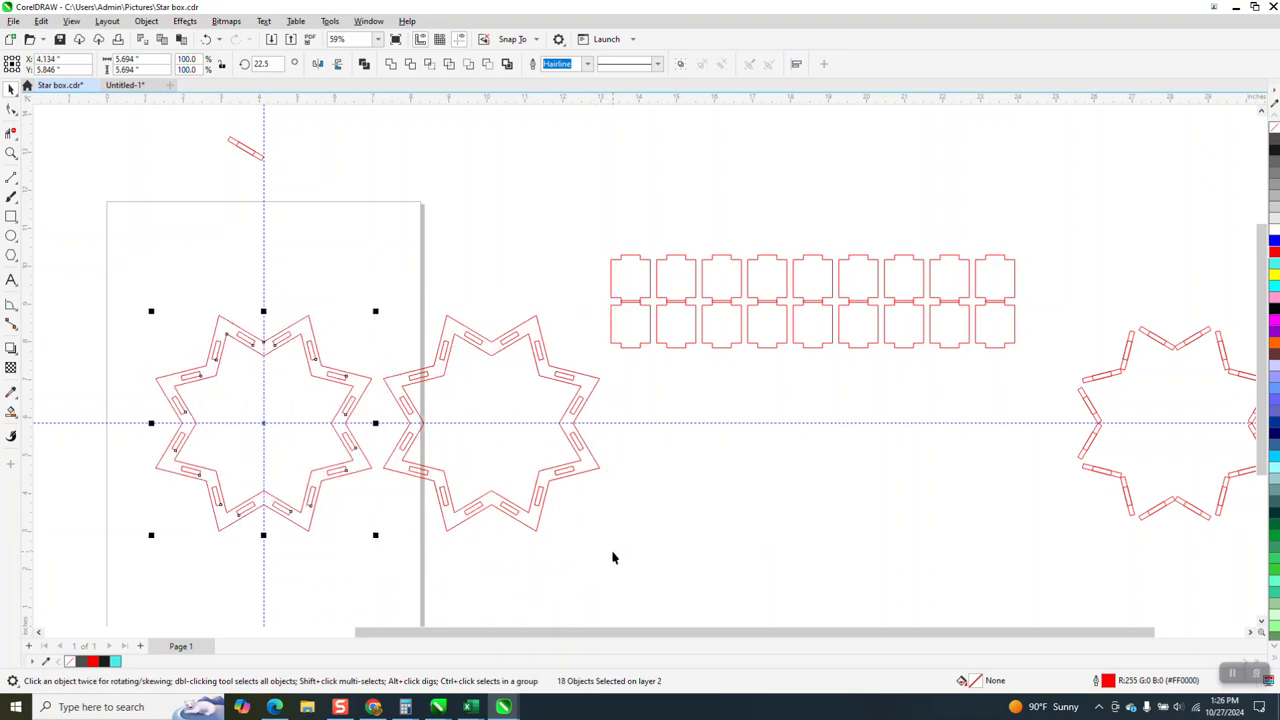
- Delete the inner star outline of the original star band, keeping its outer outline and slots
click(537, 360)
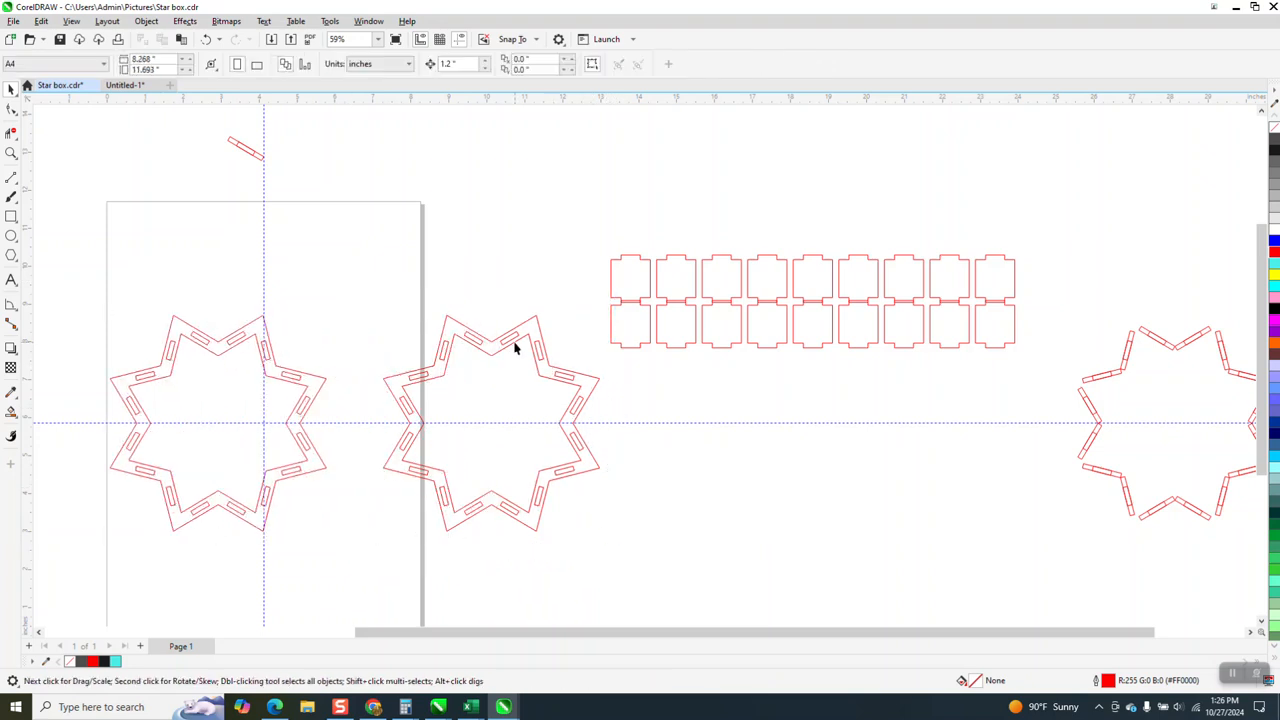
click(514, 342)
key(Delete)
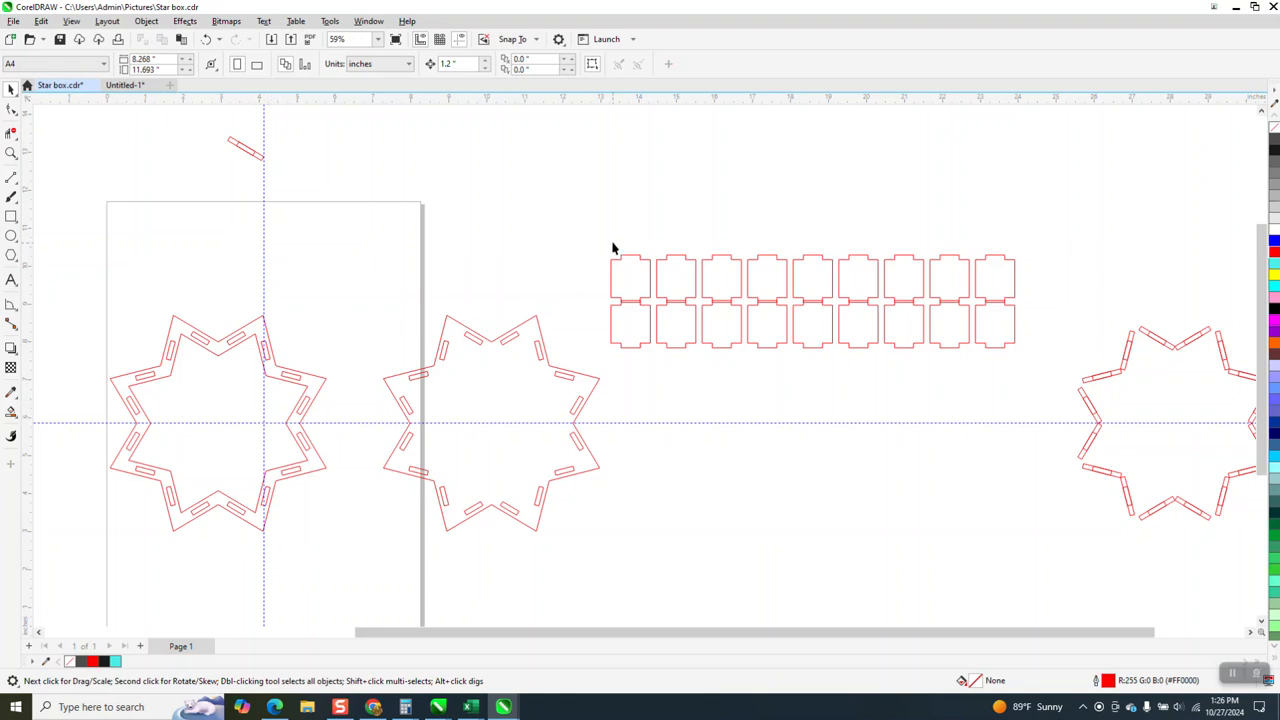
- Move the star without inner outline about 3 inches up and place the full star band below the panel rows
drag(919, 362, 1024, 376)
drag(355, 300, 630, 552)
drag(494, 429, 491, 315)
mouse_move(88, 304)
mouse_down()
mouse_move(207, 507)
mouse_move(355, 558)
mouse_up()
drag(220, 430, 665, 469)
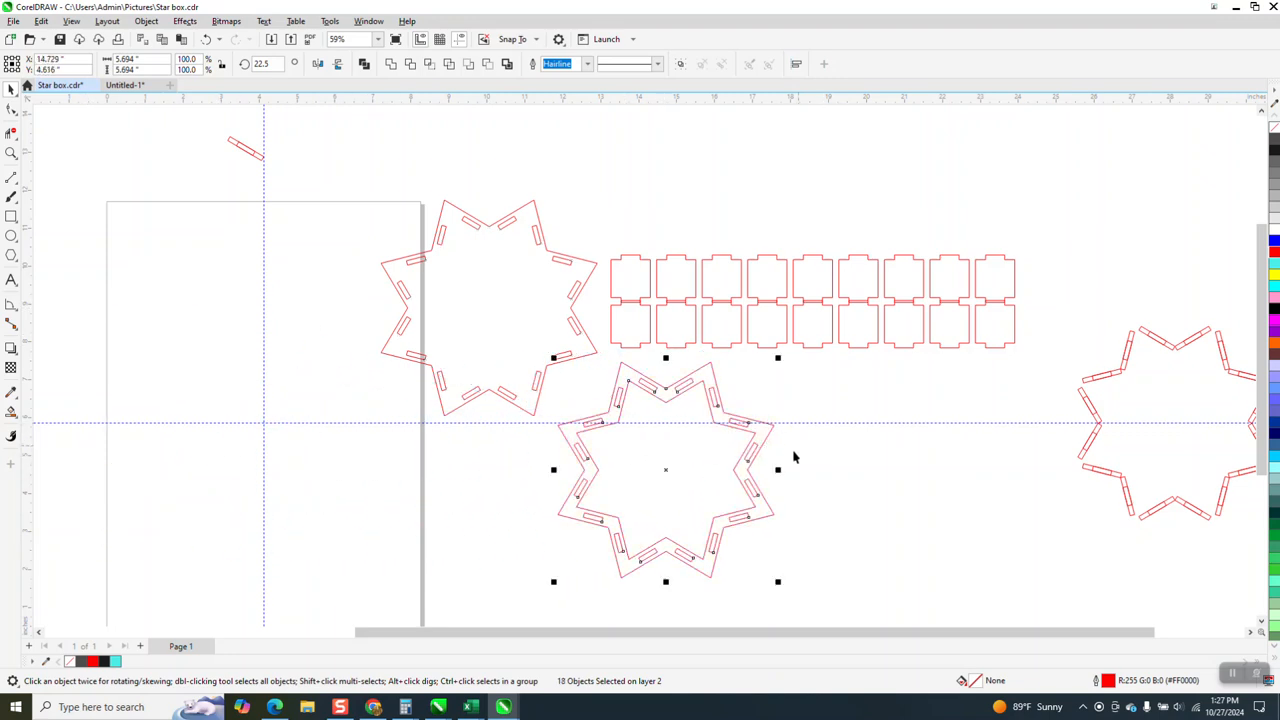
- Delete the star made of eight strip objects to the right of the panel rows
scroll(737, 452, down, 2)
drag(973, 300, 1188, 538)
key(XF86Calculator)
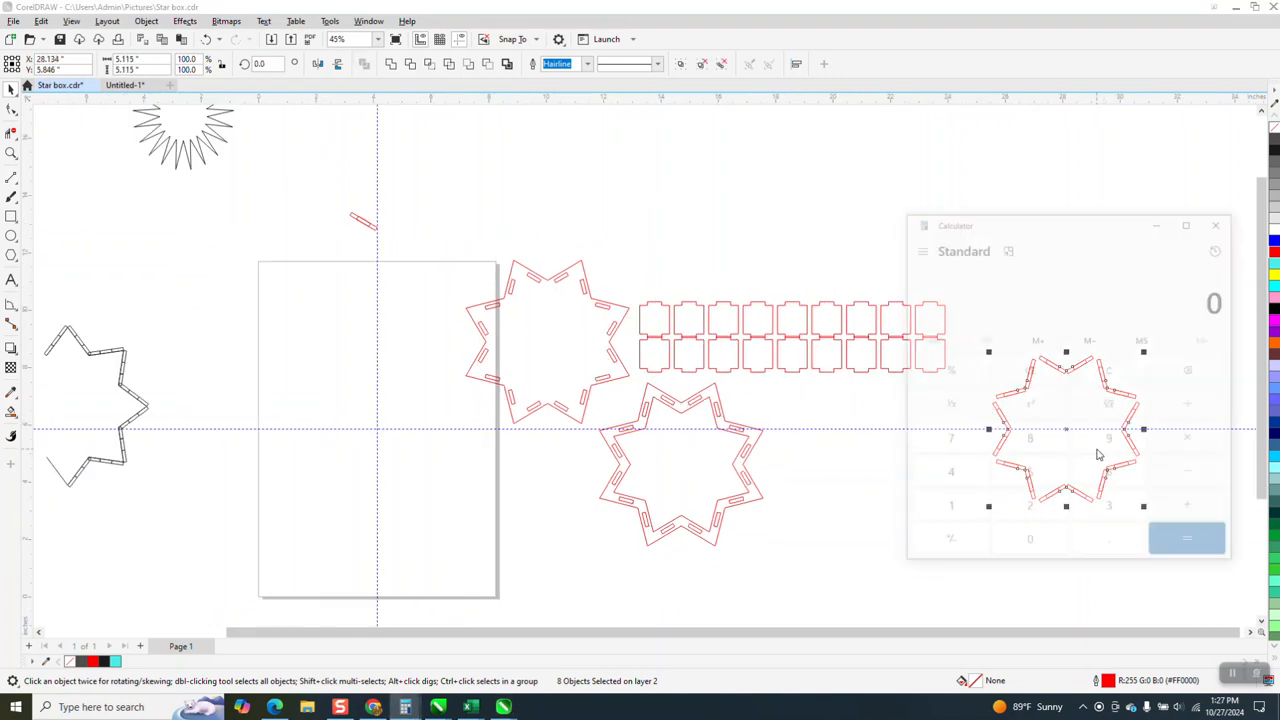
click(1222, 221)
click(1227, 245)
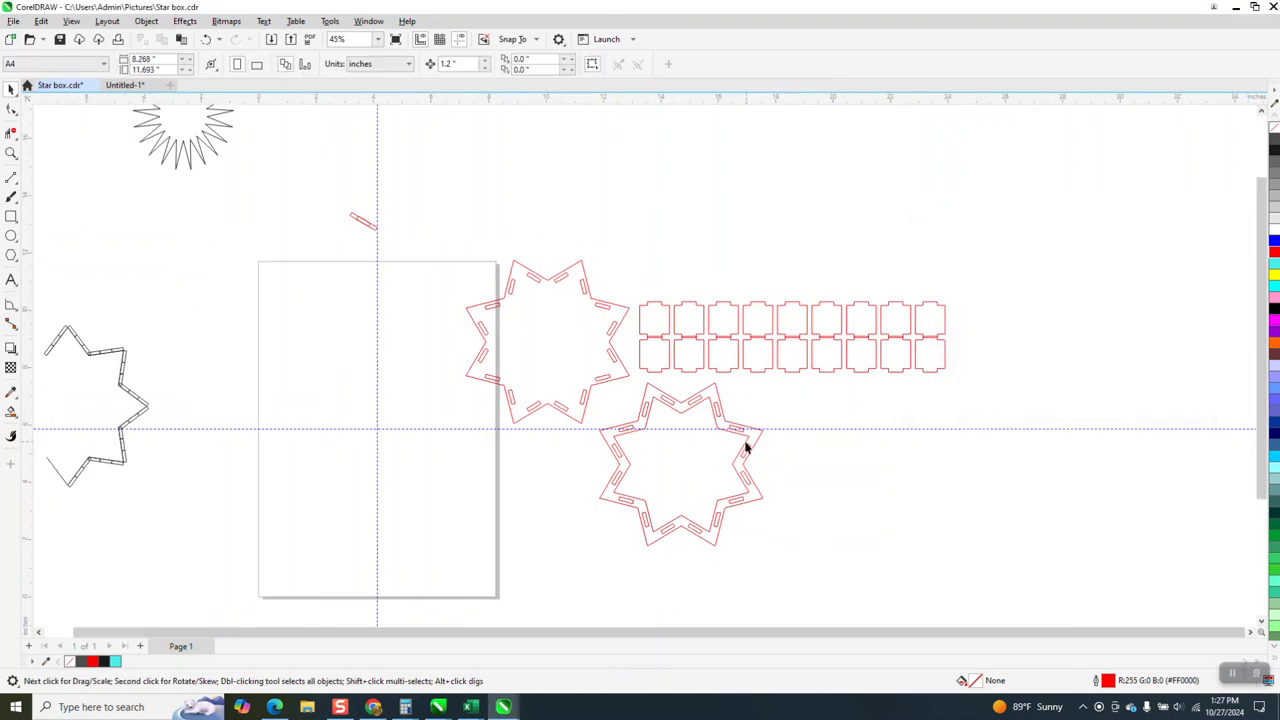
click(11, 153)
drag(703, 394, 803, 486)
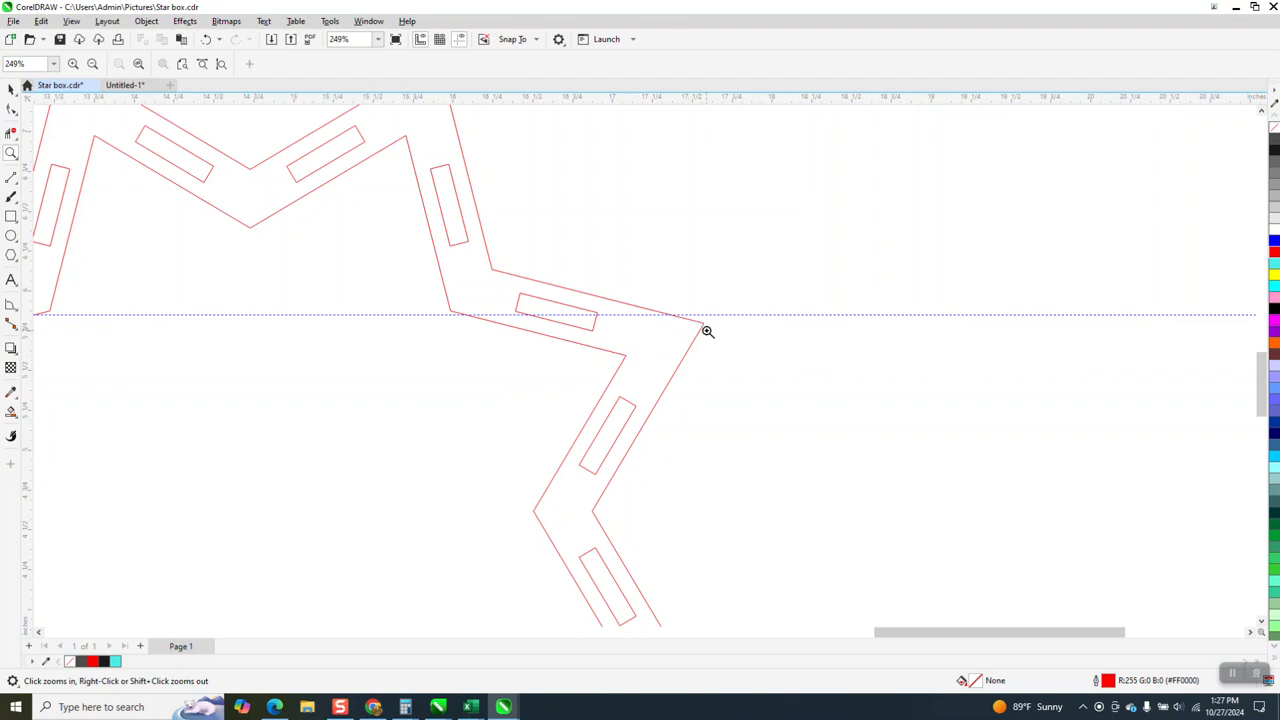
scroll(690, 340, down, 5)
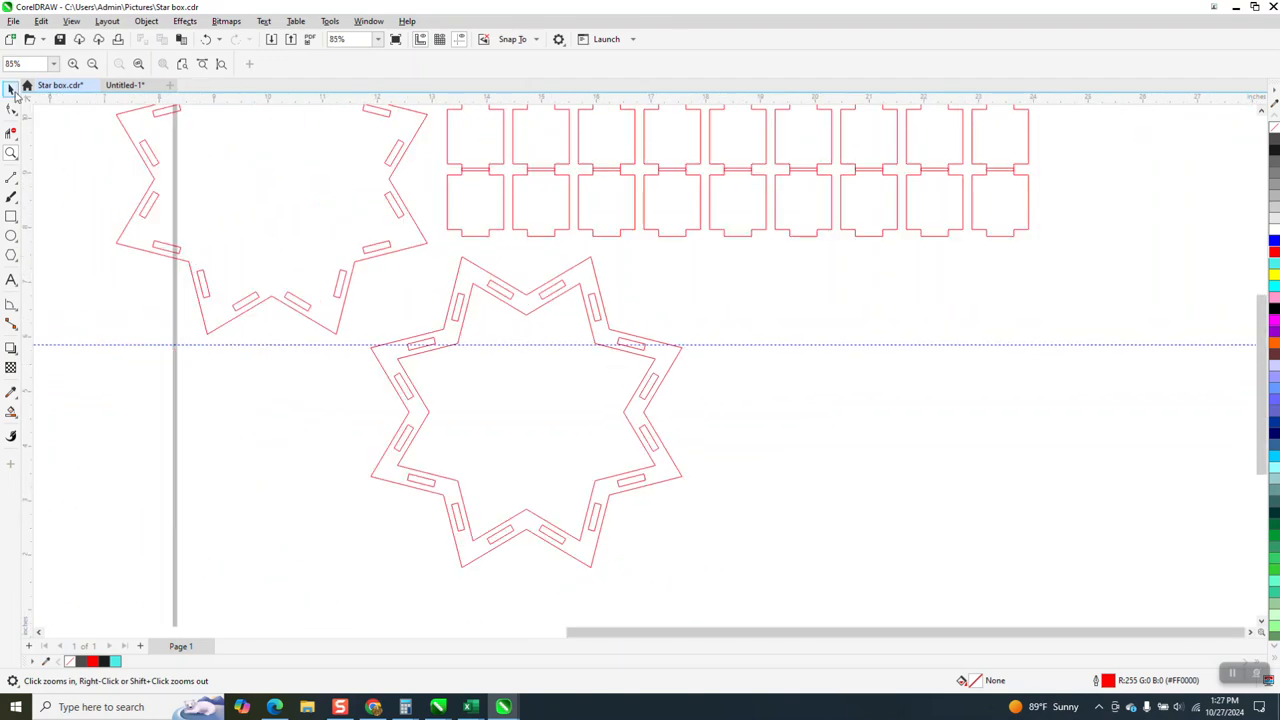
click(11, 88)
click(593, 268)
click(594, 270)
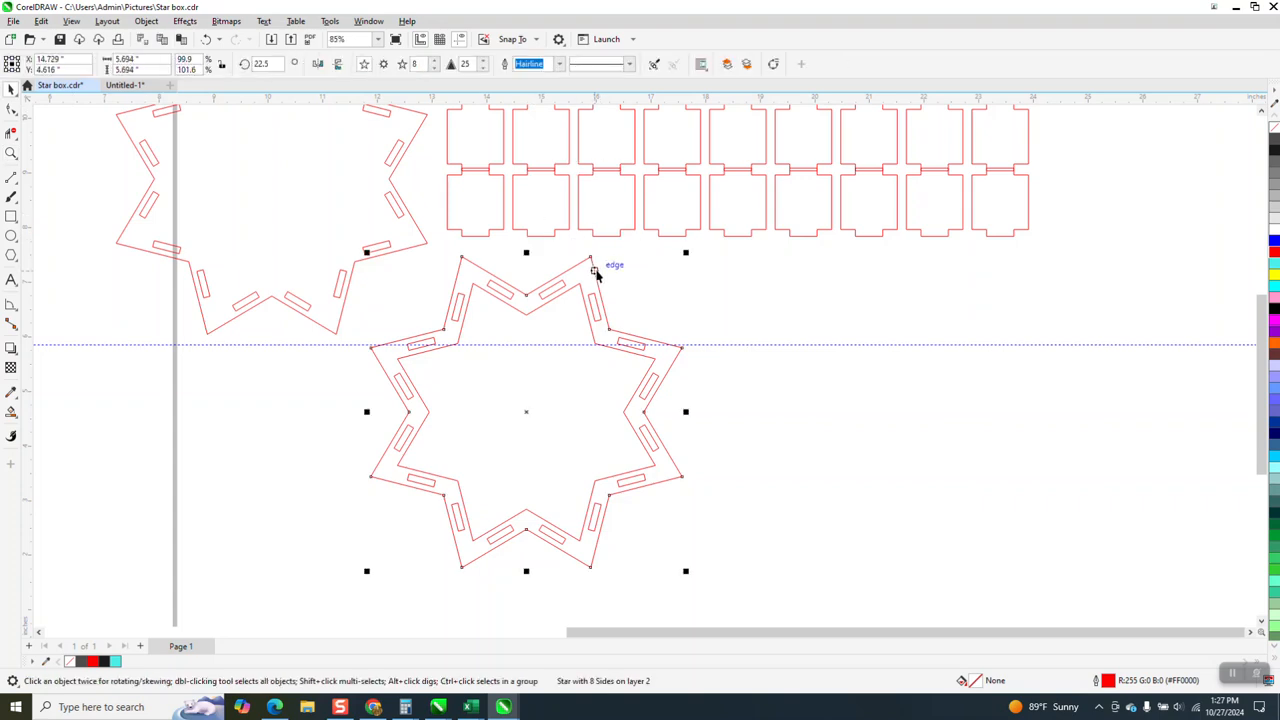
key(Right)
key(Right)
key(Right)
key(Right)
key(Right)
key(Right)
key(Right)
key(Right)
key(Right)
key(Right)
key(Right)
key(Right)
key(Right)
key(Right)
key(Right)
key(Right)
key(Right)
key(Right)
key(Right)
key(Right)
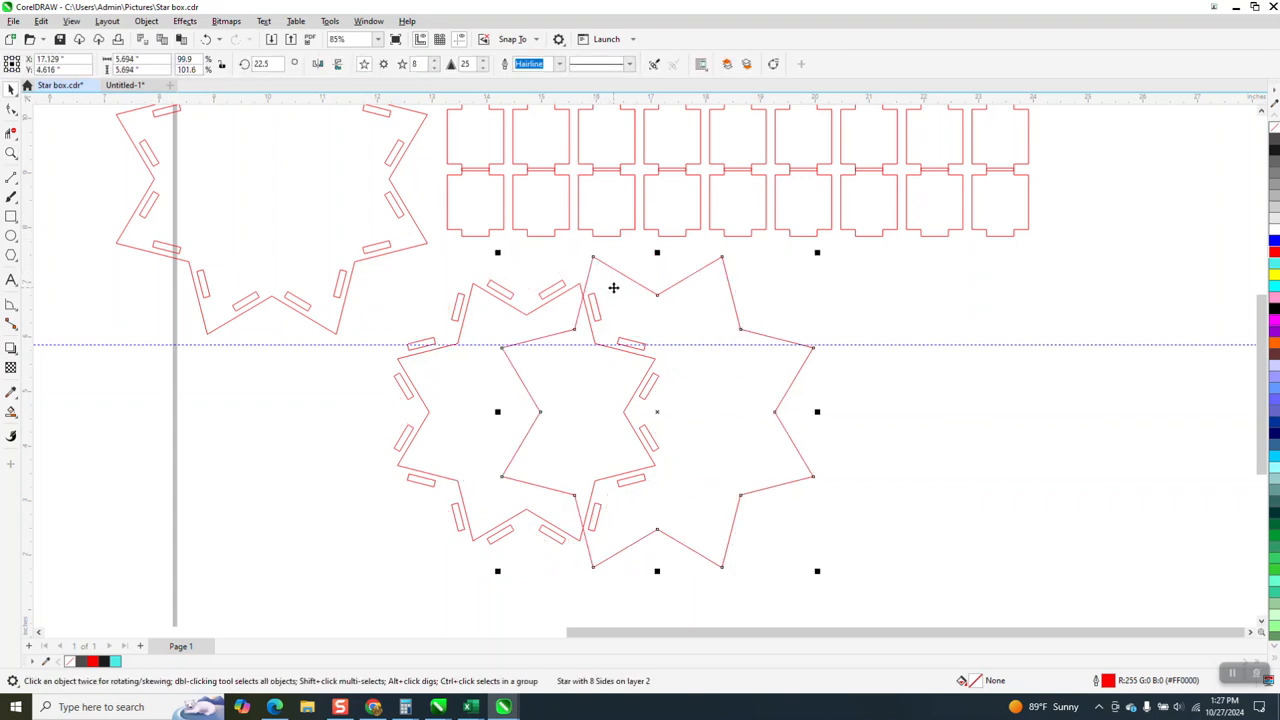
key(Left)
key(Left)
click(709, 294)
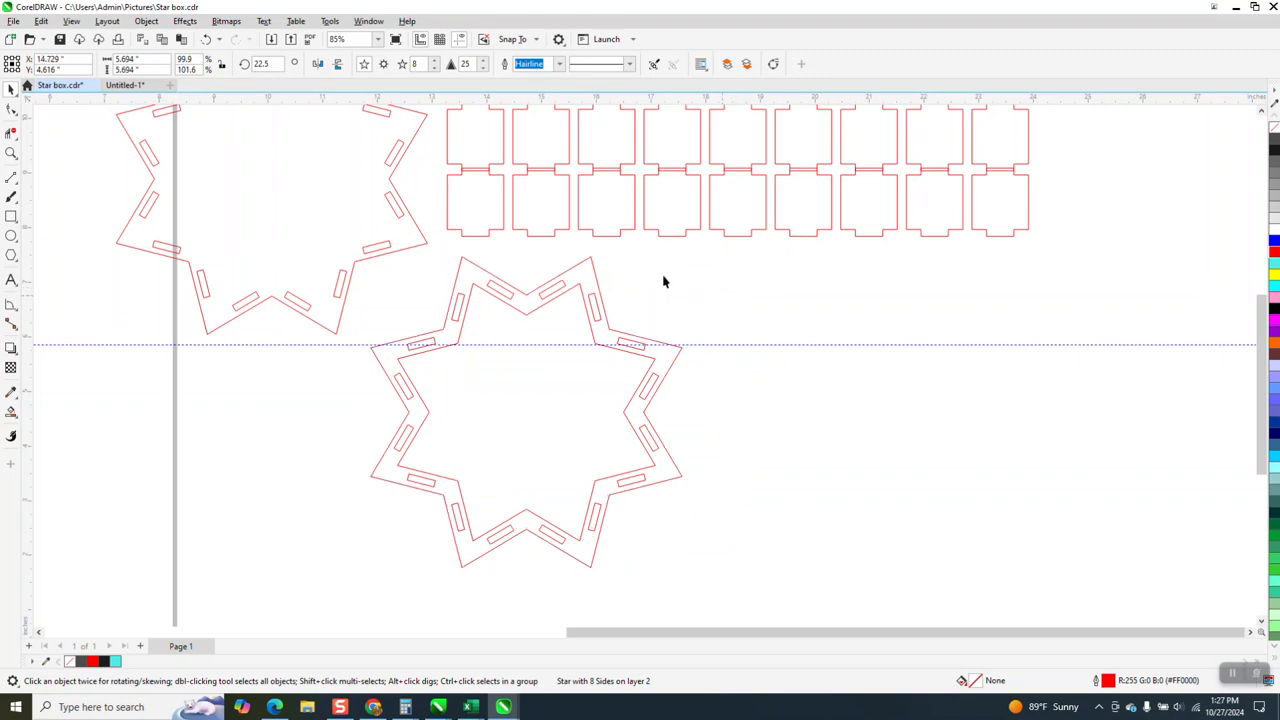
- Set the nudge distance to 4 inches and move the star band's outer outline 12 inches to the right
double_click(459, 63)
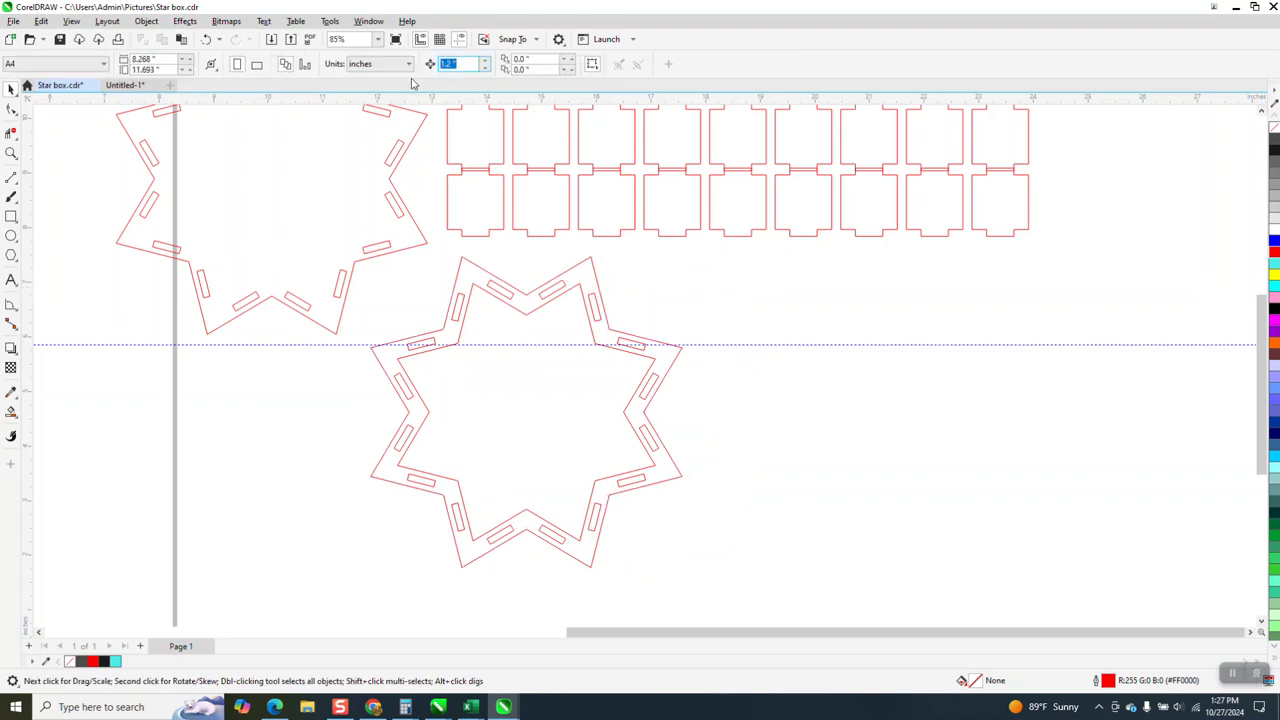
text(4)
click(686, 346)
key(Right)
key(Right)
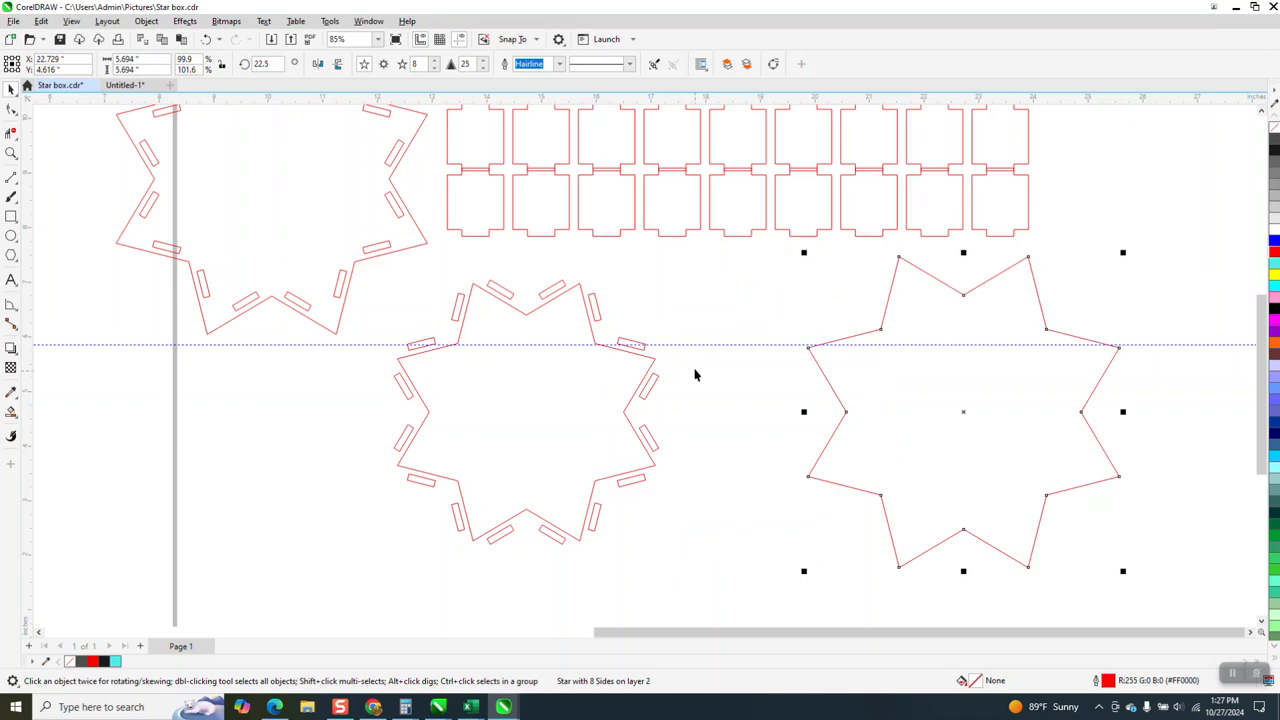
scroll(380, 294, down, 2)
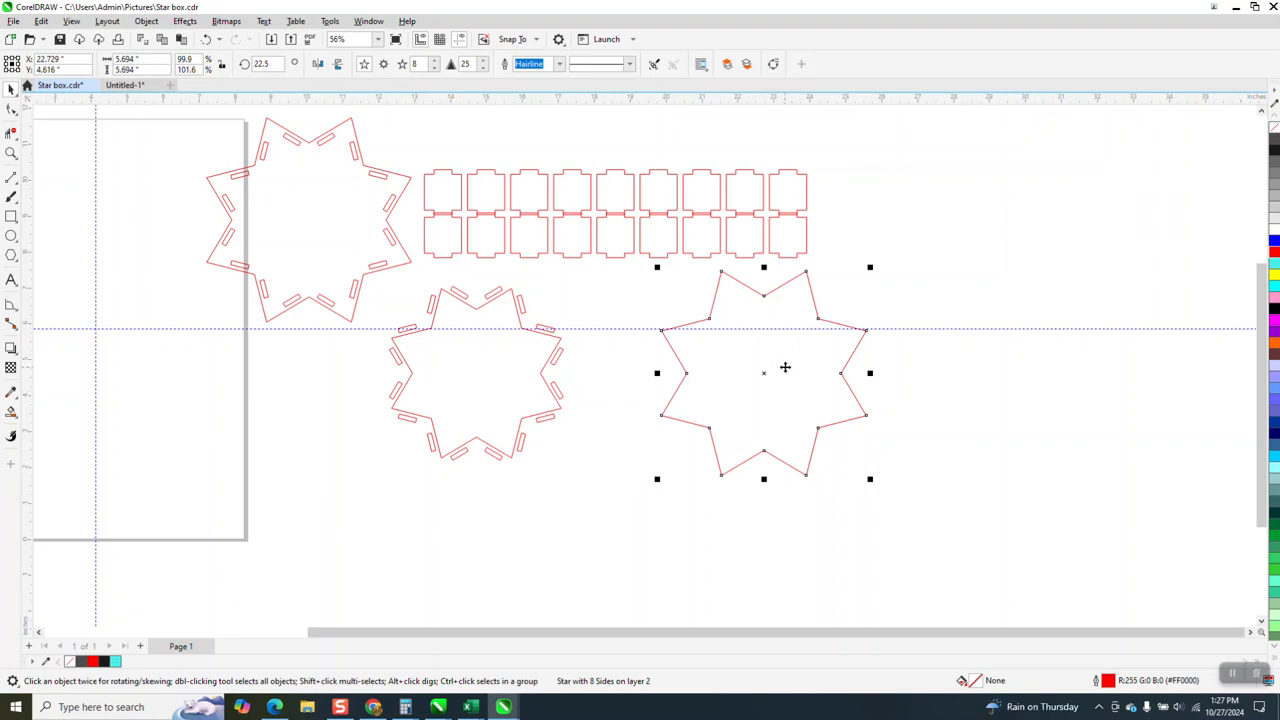
key(shift+Right)
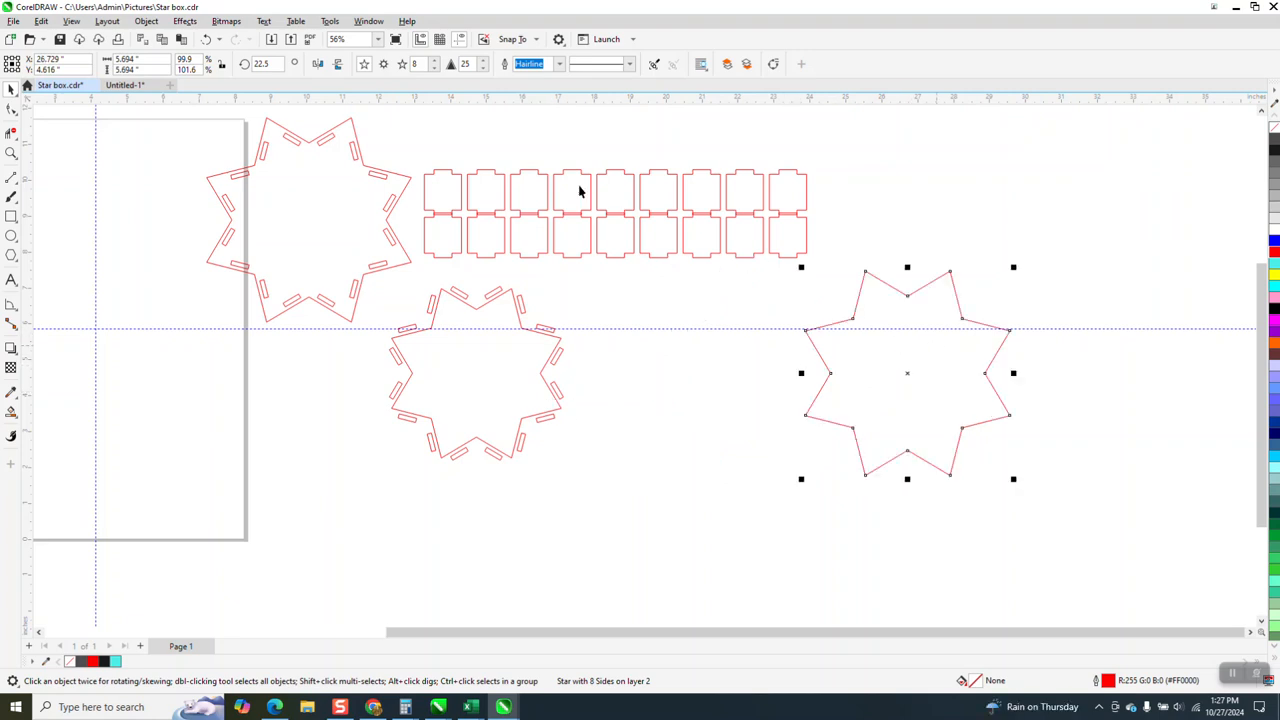
- Open the Corners settings for rounding the separated star outline
click(368, 21)
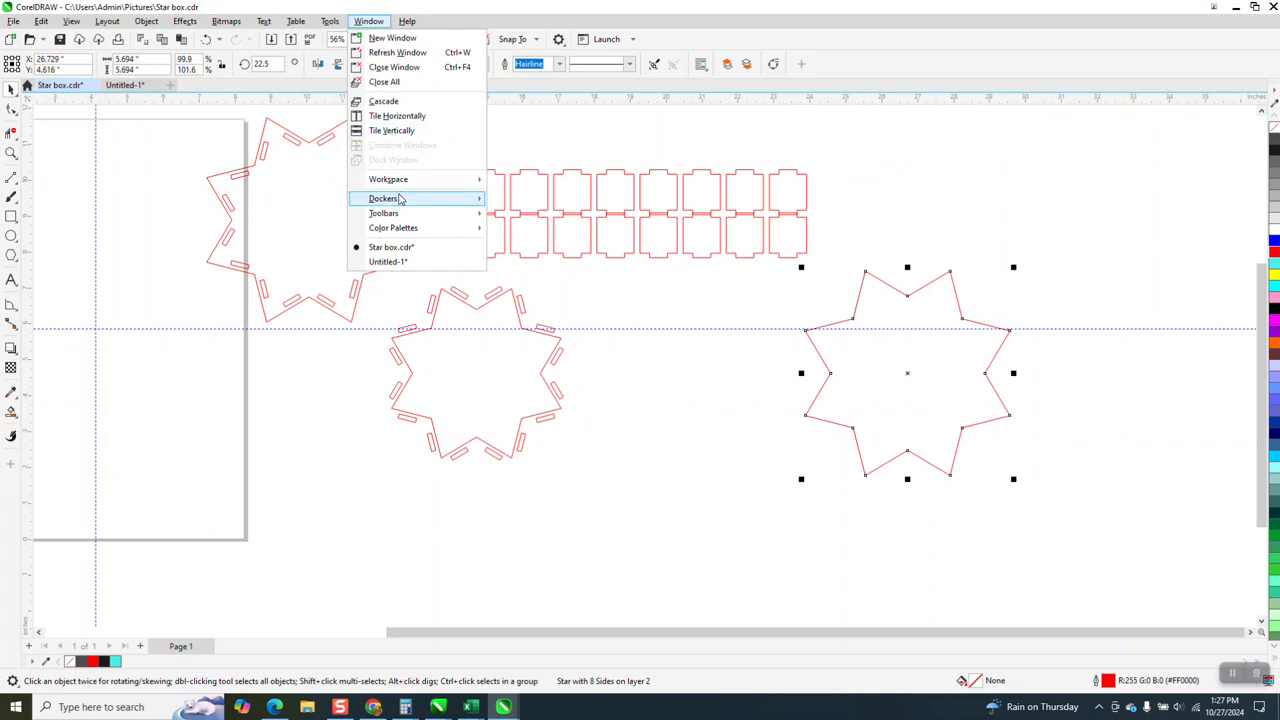
mouse_move(402, 200)
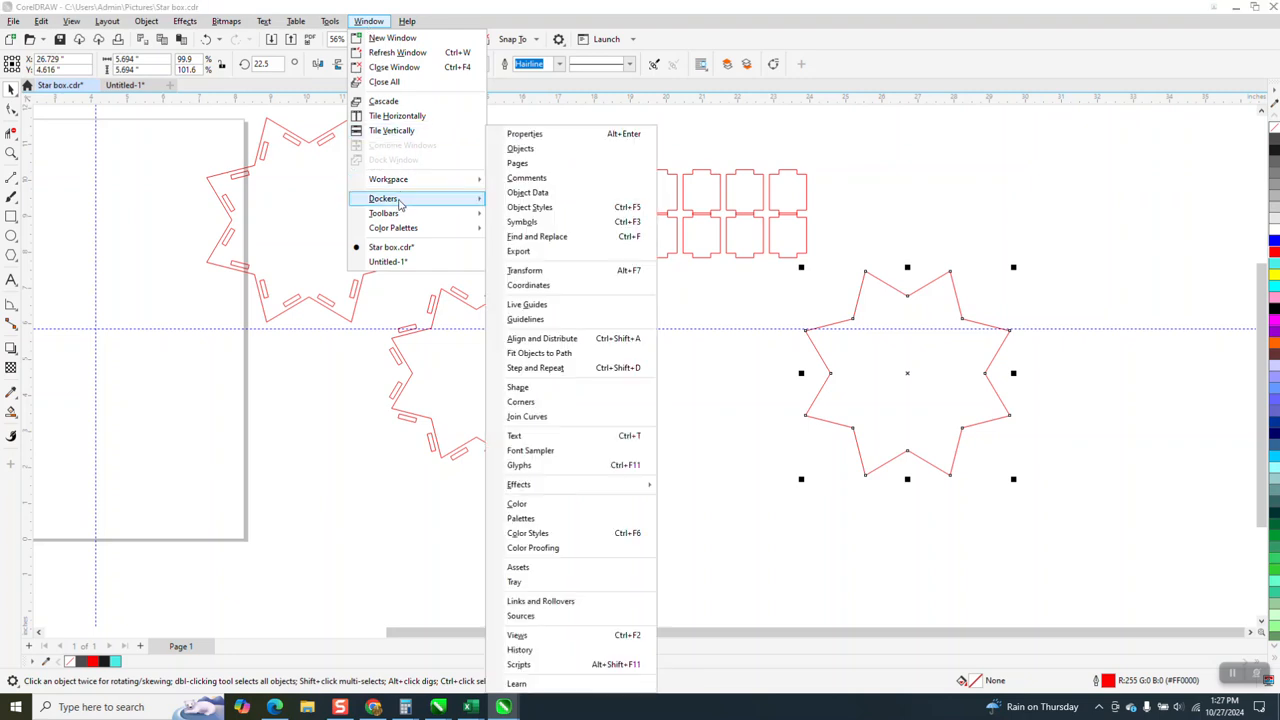
click(580, 414)
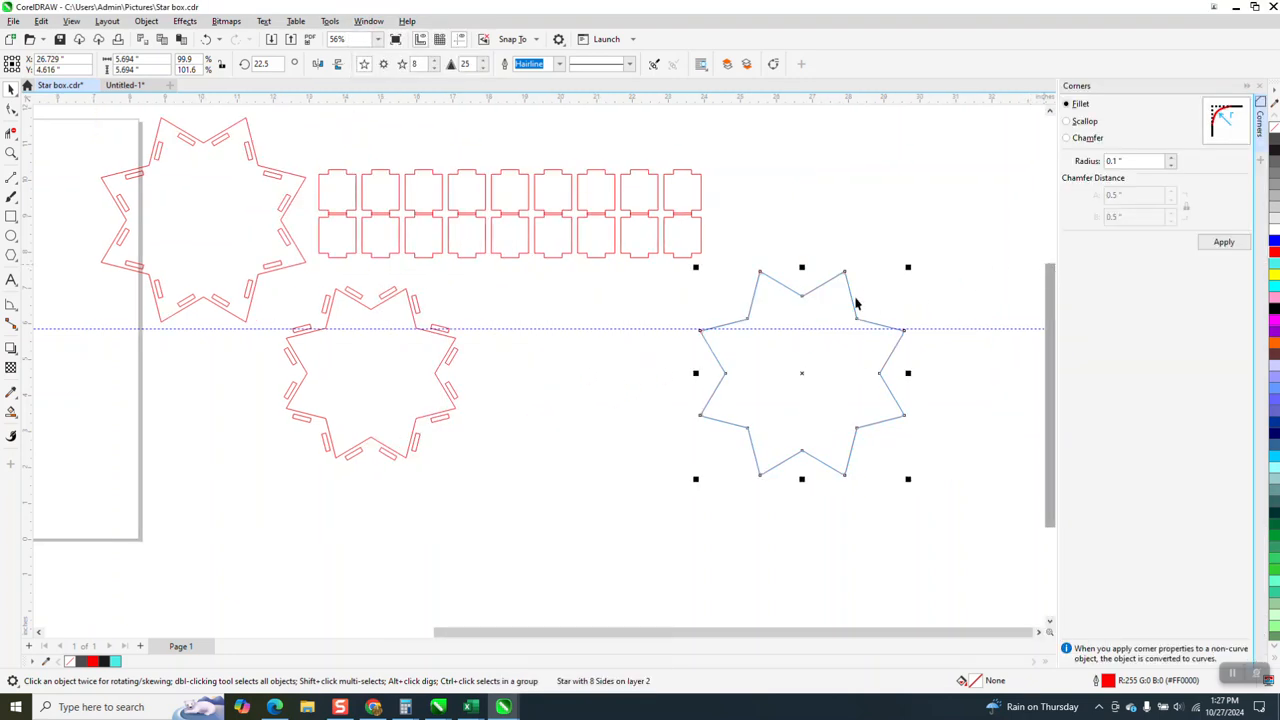
click(12, 113)
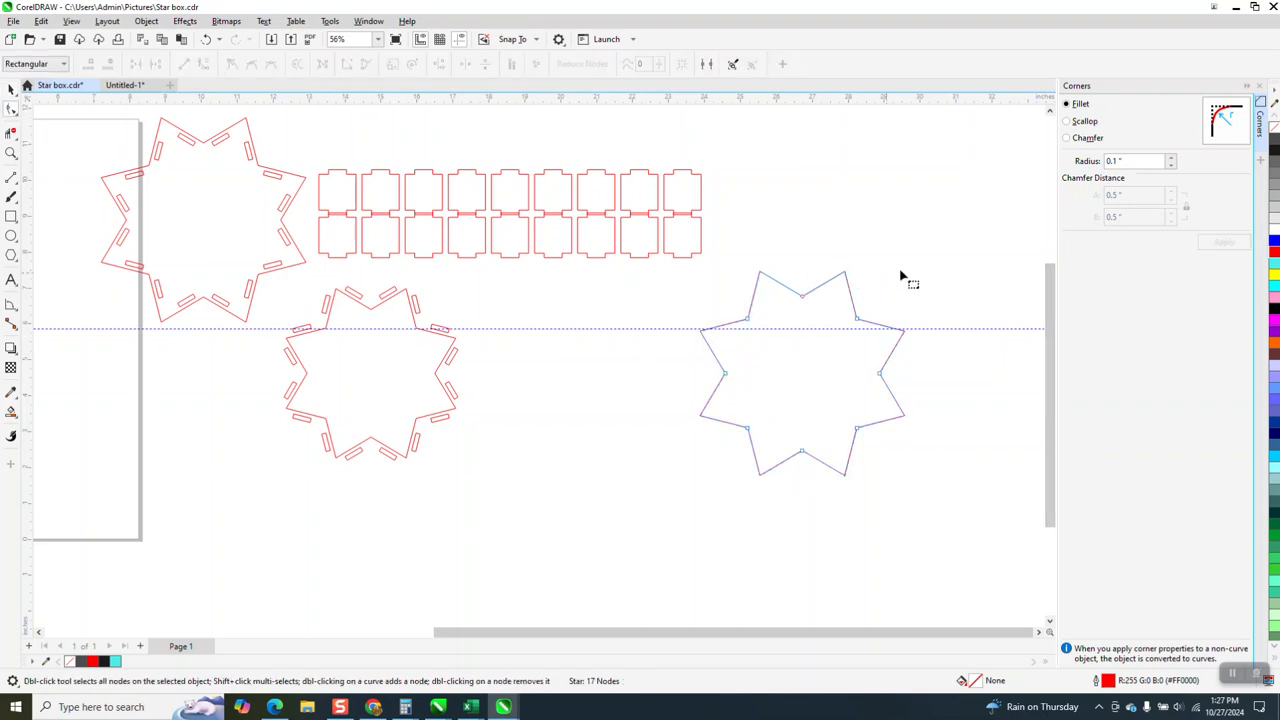
drag(955, 240, 660, 517)
click(11, 88)
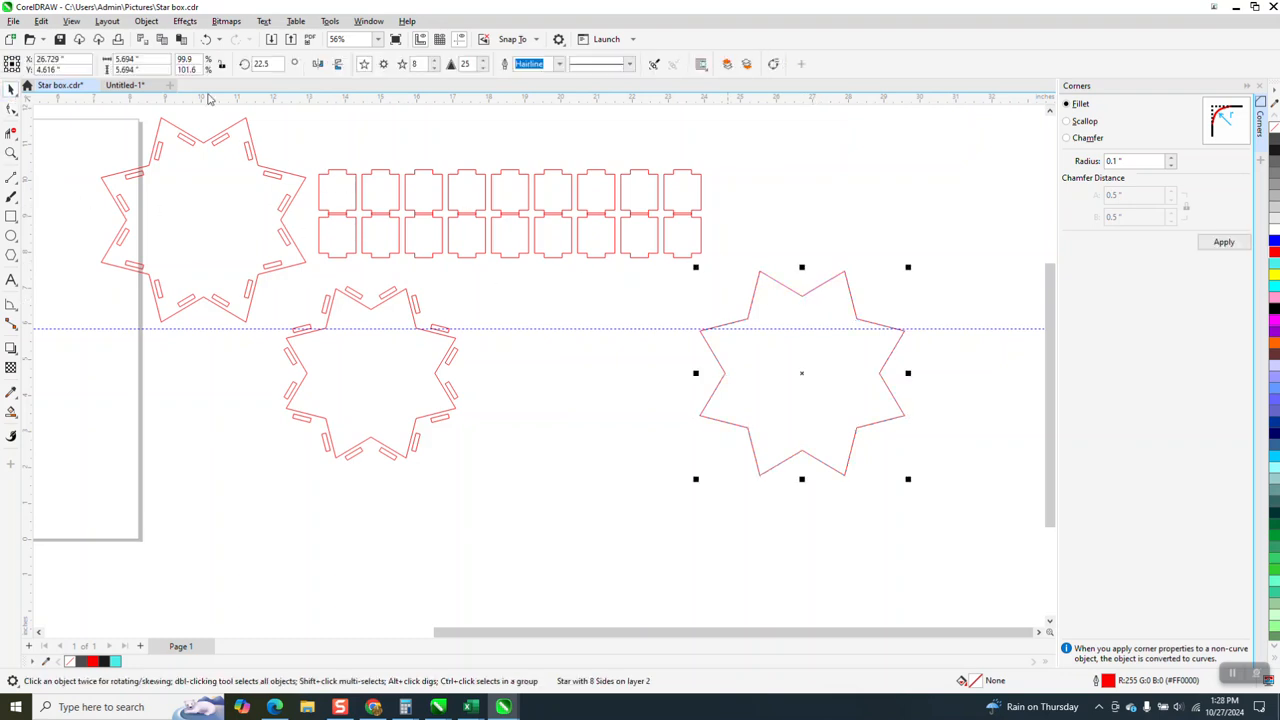
- Convert the separated star outline to curves and fillet its eight outer points with a 0.1 inch radius
click(148, 22)
click(200, 366)
click(12, 111)
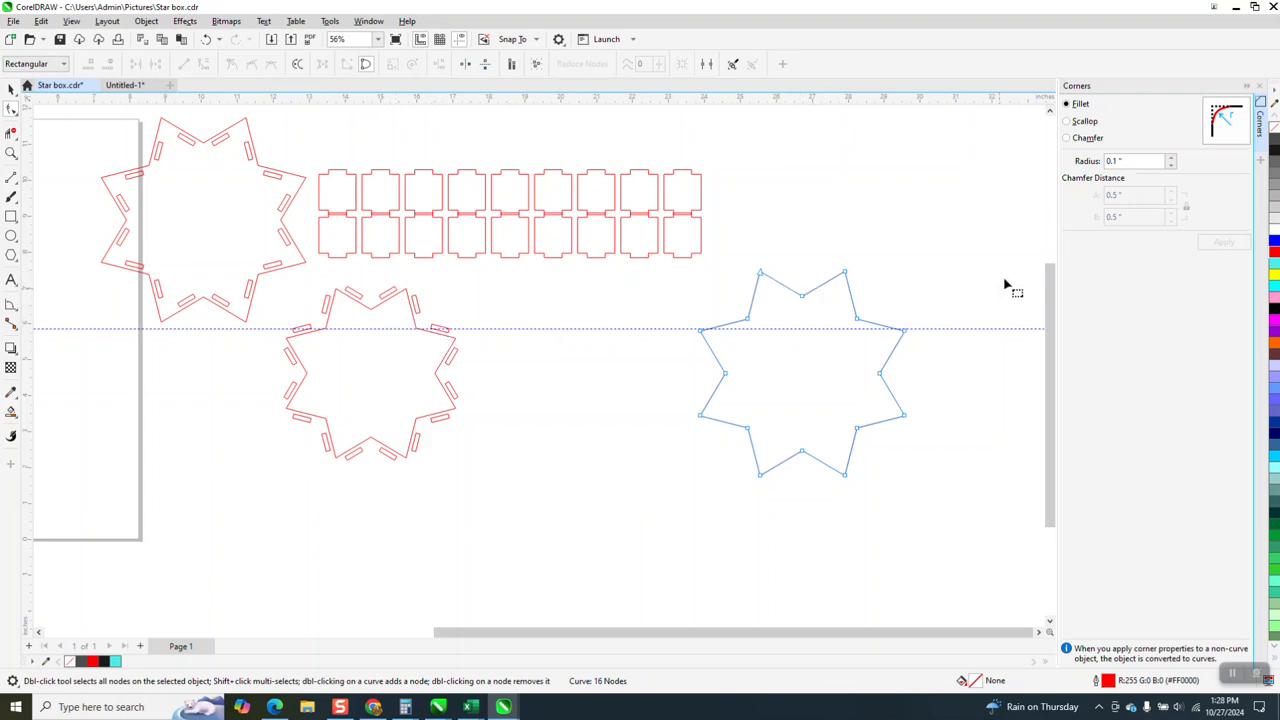
drag(974, 238, 690, 517)
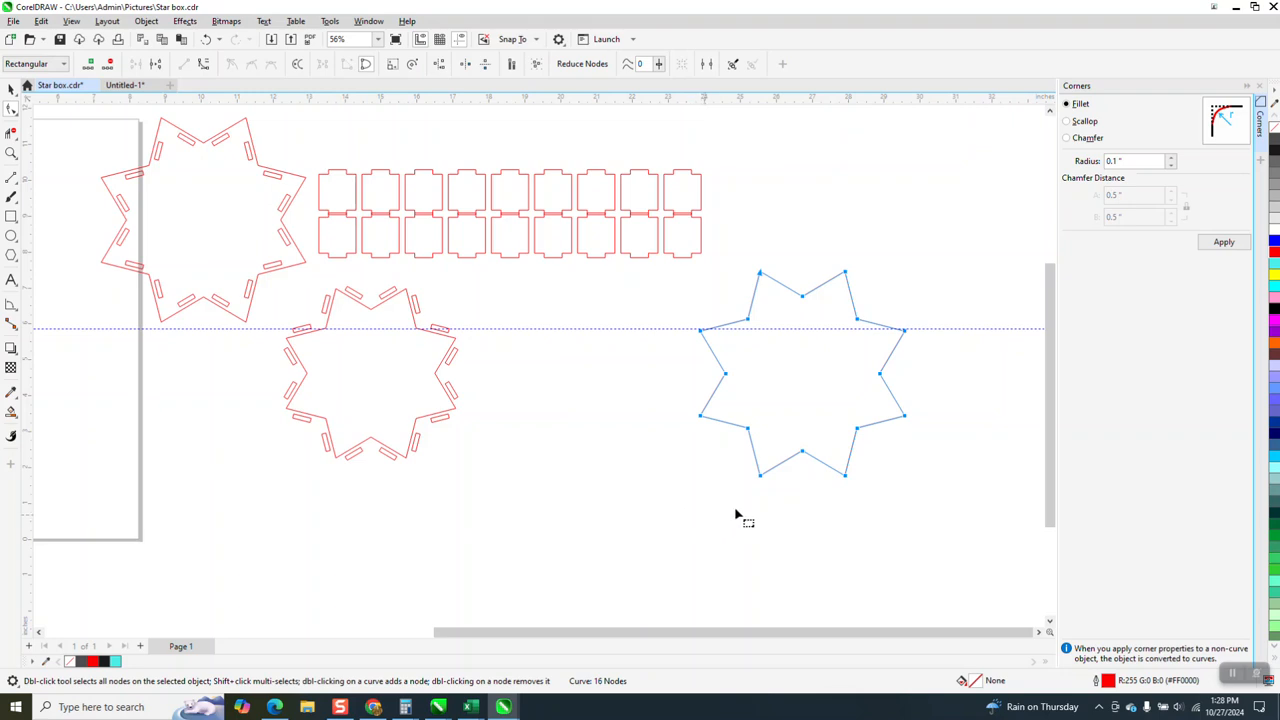
drag(804, 295, 874, 323)
click(1226, 243)
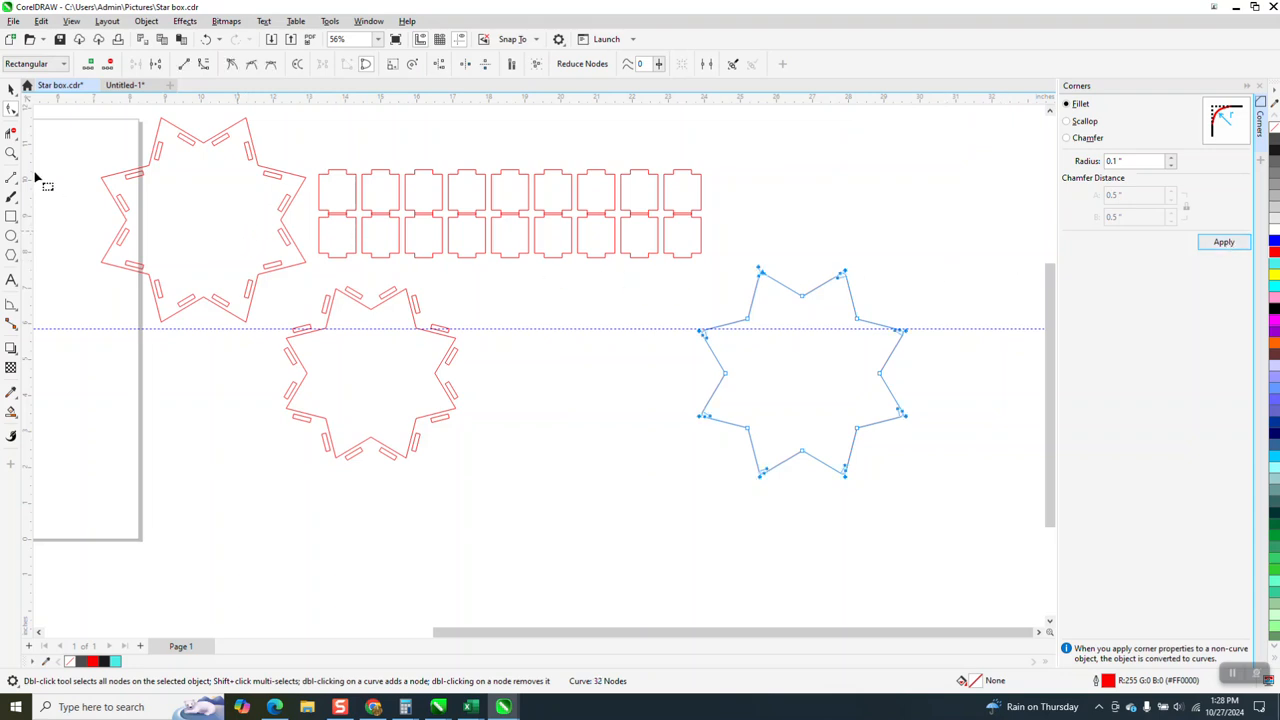
- Move the rounded star outline 12 inches left, back around the slots and inner star outline
click(11, 153)
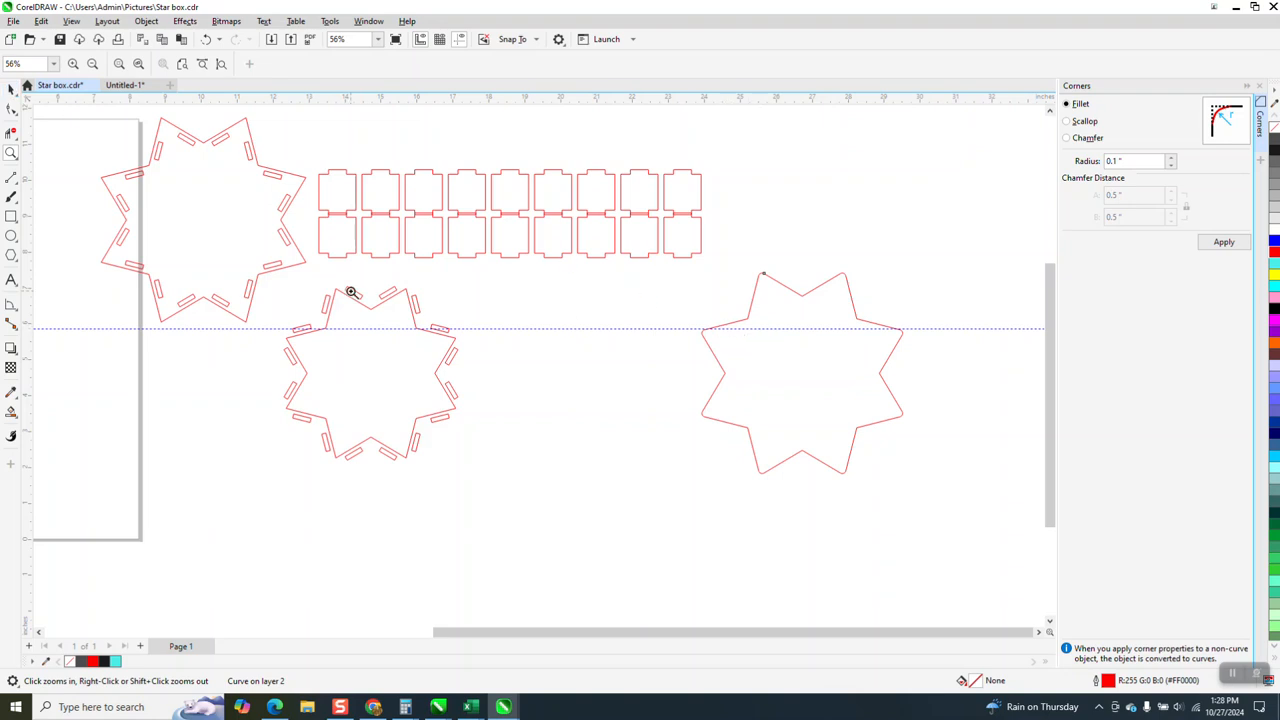
click(11, 88)
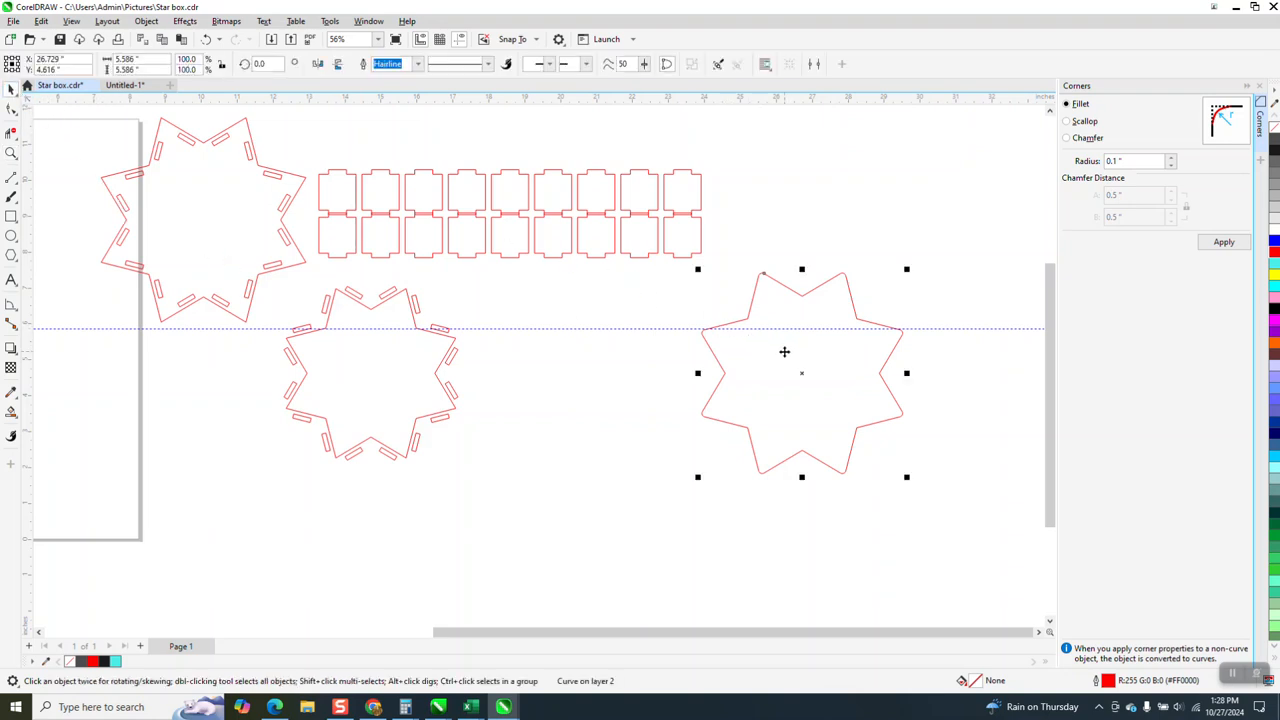
key(Left)
key(Left)
key(Left)
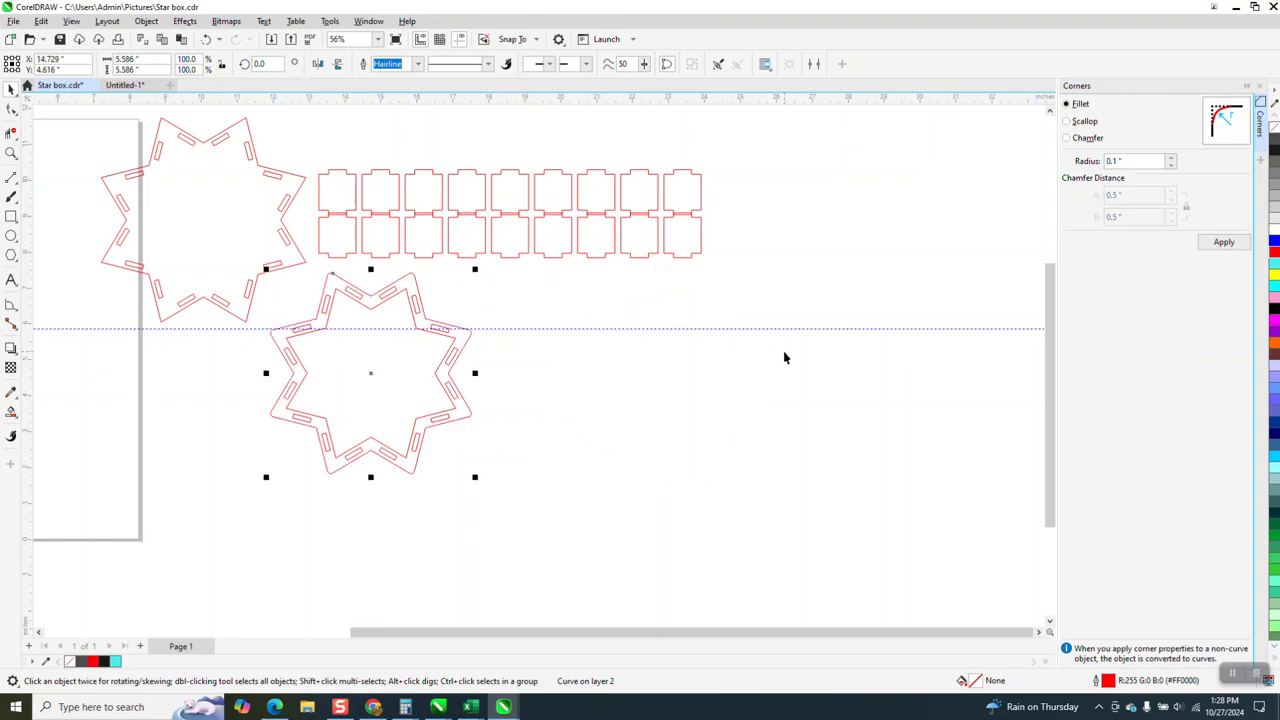
- Move the sixth side panel of the lower row down beside the star band's lower-right edge
click(11, 153)
drag(279, 267, 572, 461)
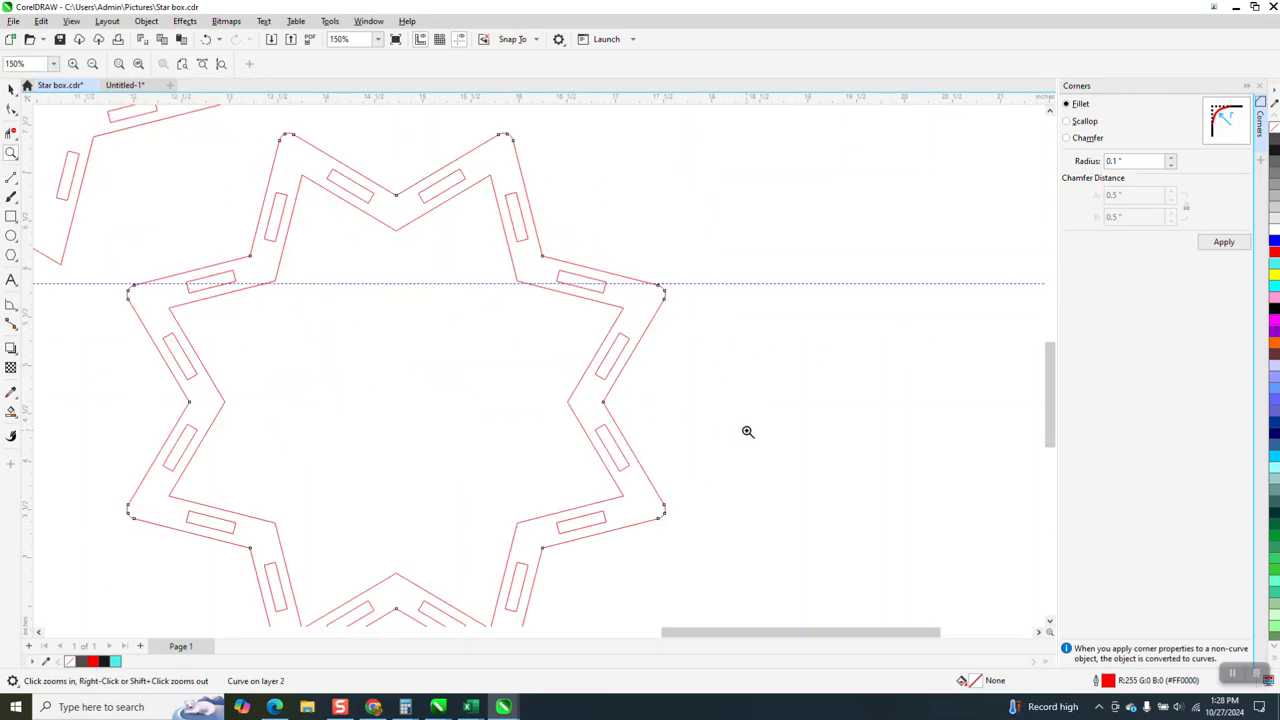
scroll(719, 420, down, 5)
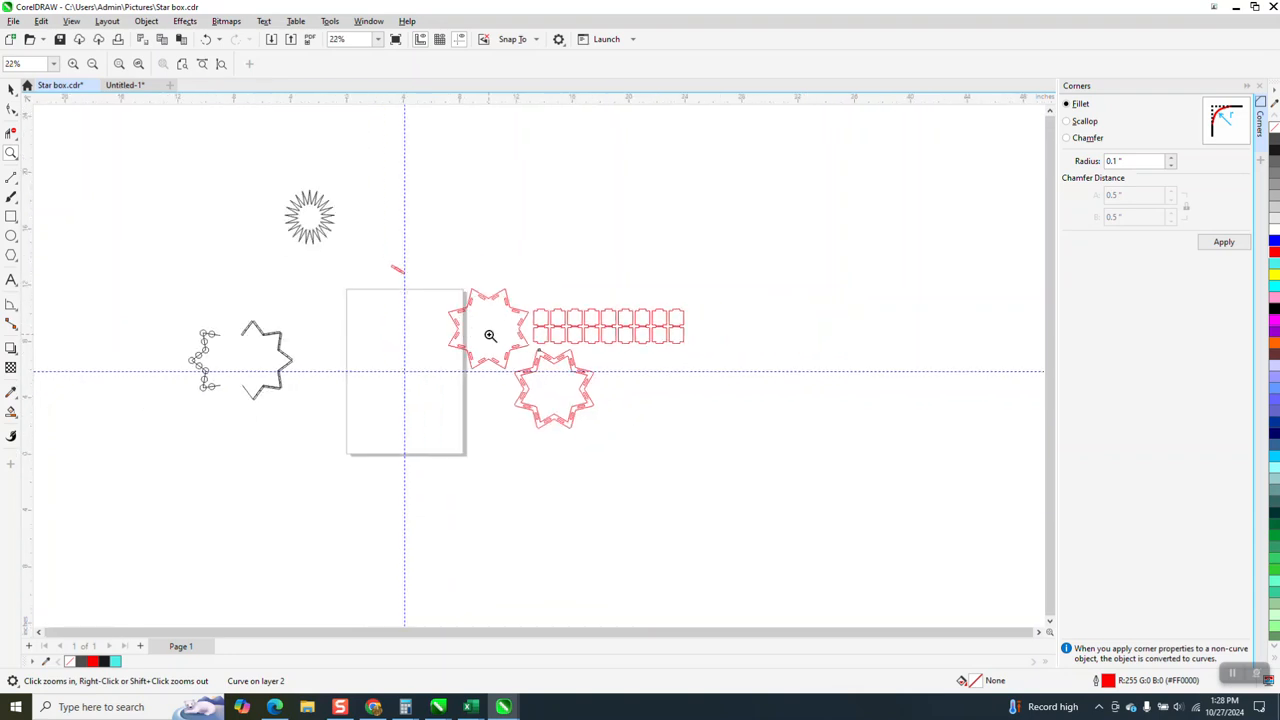
scroll(508, 264, down, 1)
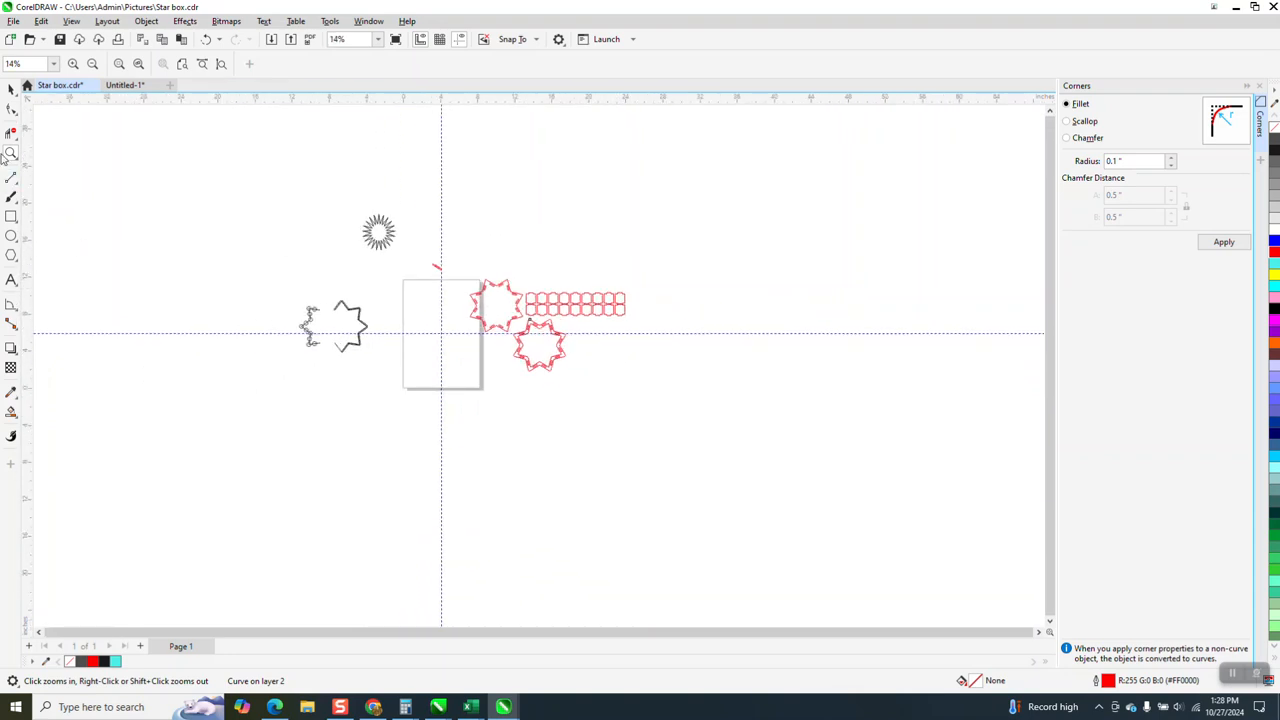
drag(514, 319, 608, 400)
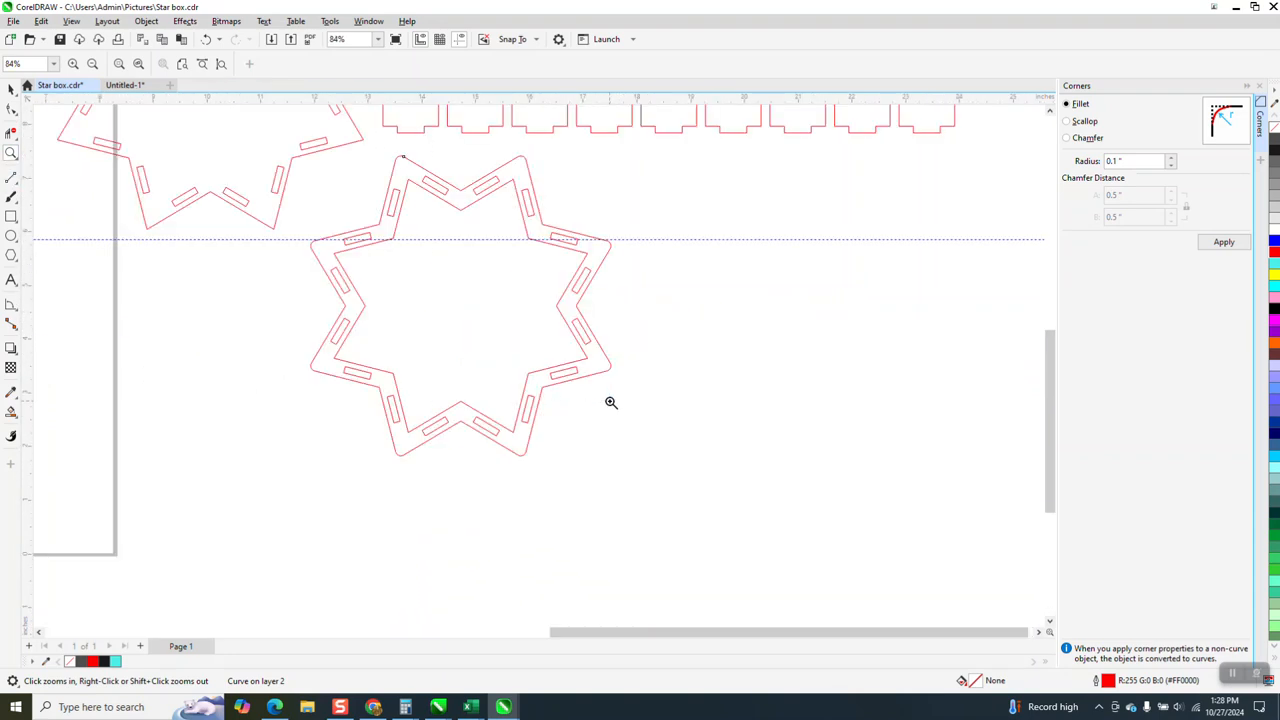
scroll(454, 440, down, 1)
click(12, 89)
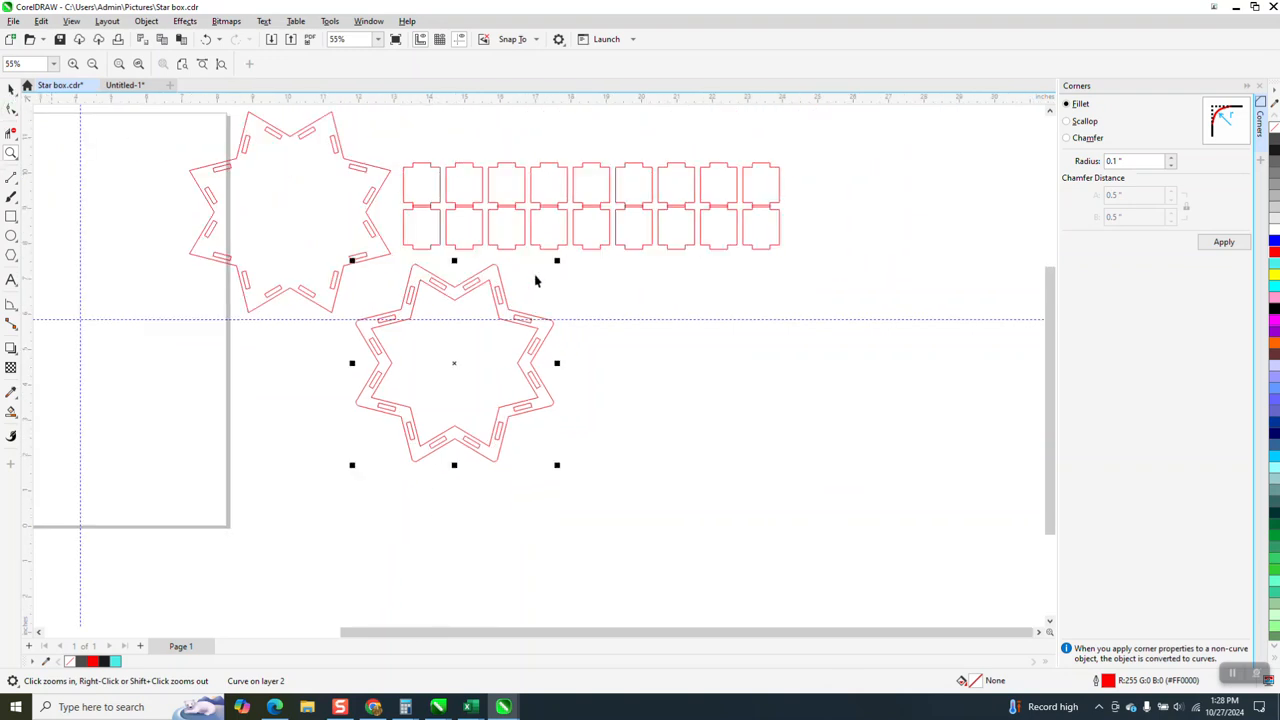
drag(631, 249, 539, 477)
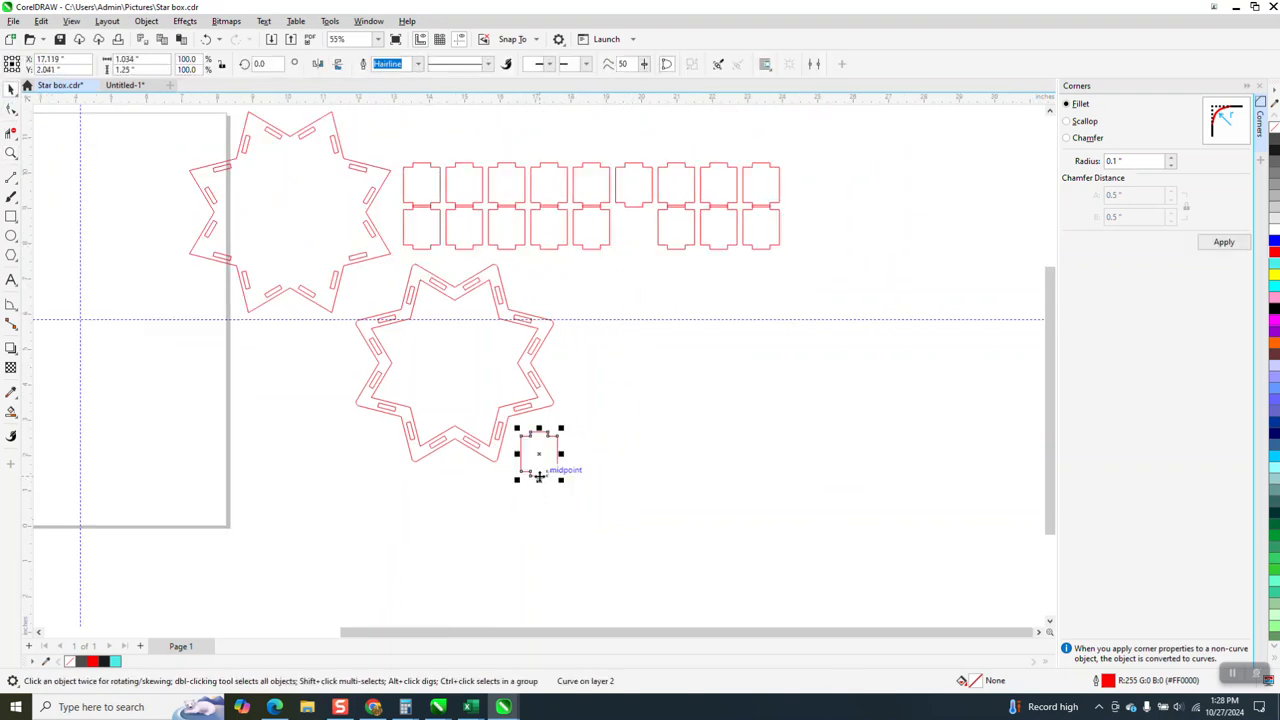
- Snap the loose panel's tab corner to the nearest slot of the star band and rotate the panel 14.26 degrees to match it
click(11, 153)
drag(460, 378, 649, 515)
click(11, 88)
drag(527, 330, 459, 219)
click(459, 219)
mouse_move(428, 299)
mouse_down()
mouse_move(461, 217)
mouse_move(398, 233)
mouse_up()
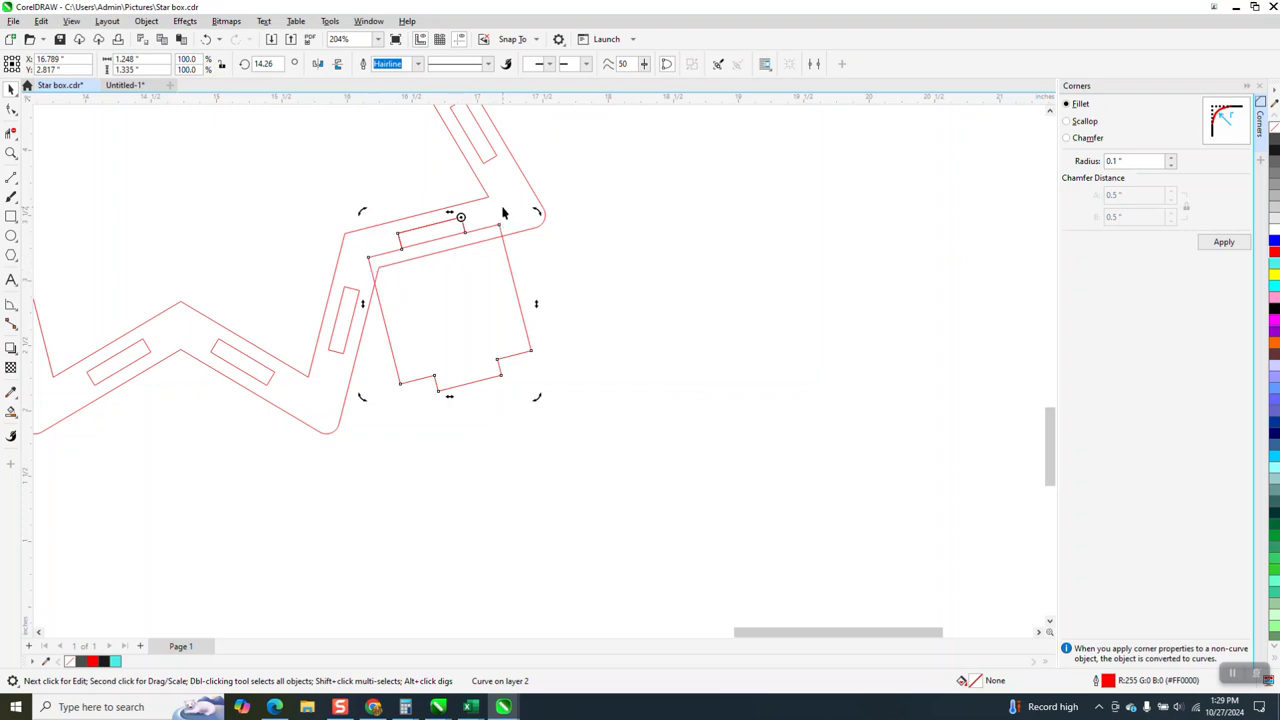
- Shift the rotated panel up about 0.12 inch so the base of its tab meets the slot's upper edge
scroll(458, 335, down, 1)
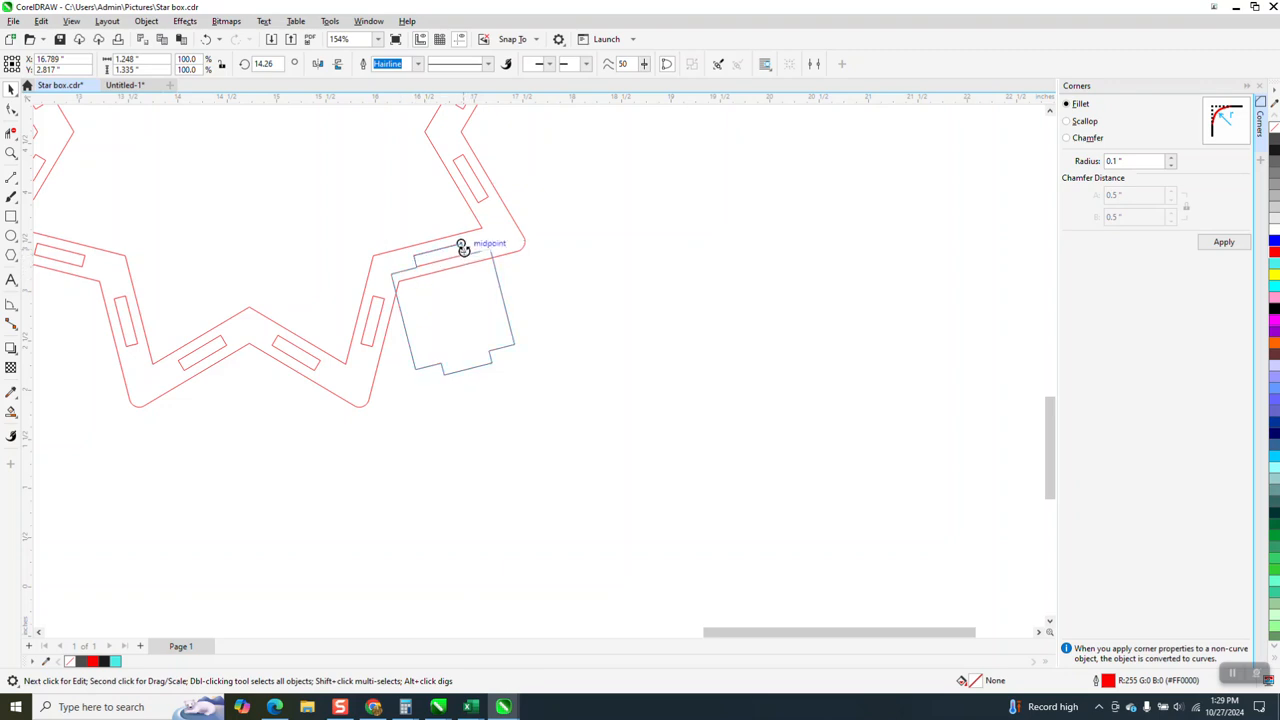
click(501, 273)
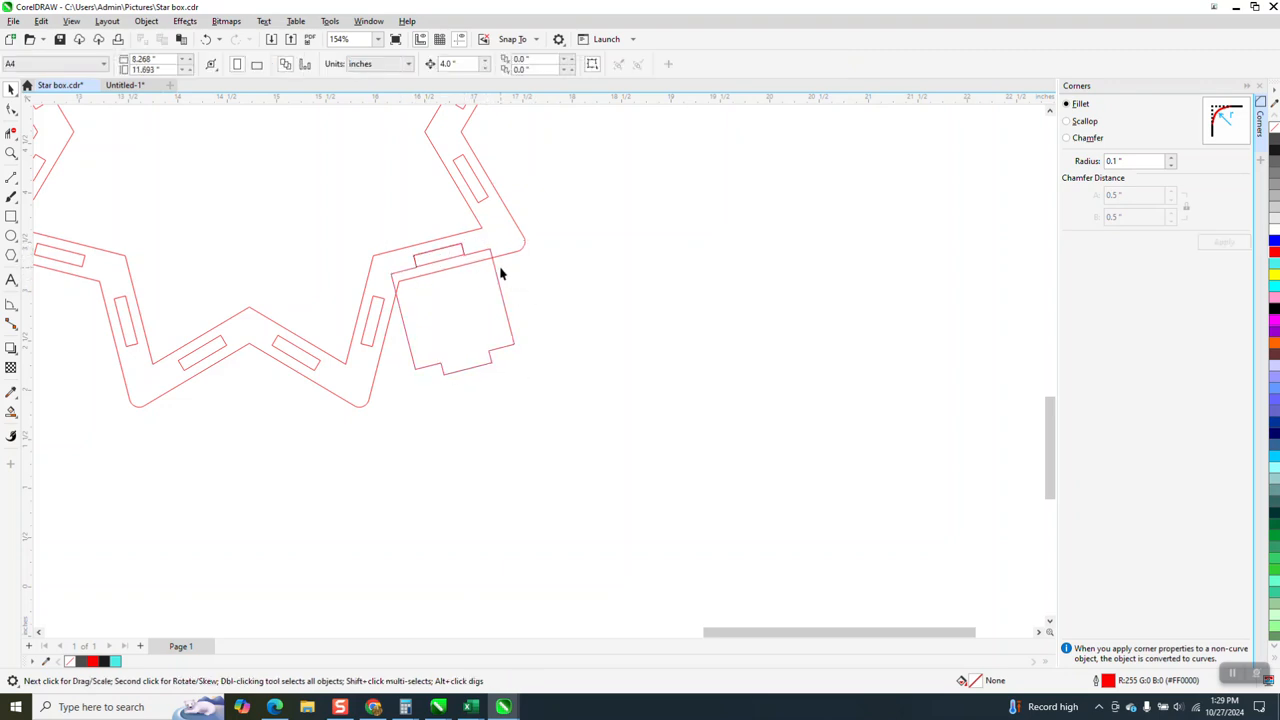
click(484, 260)
drag(470, 250, 466, 241)
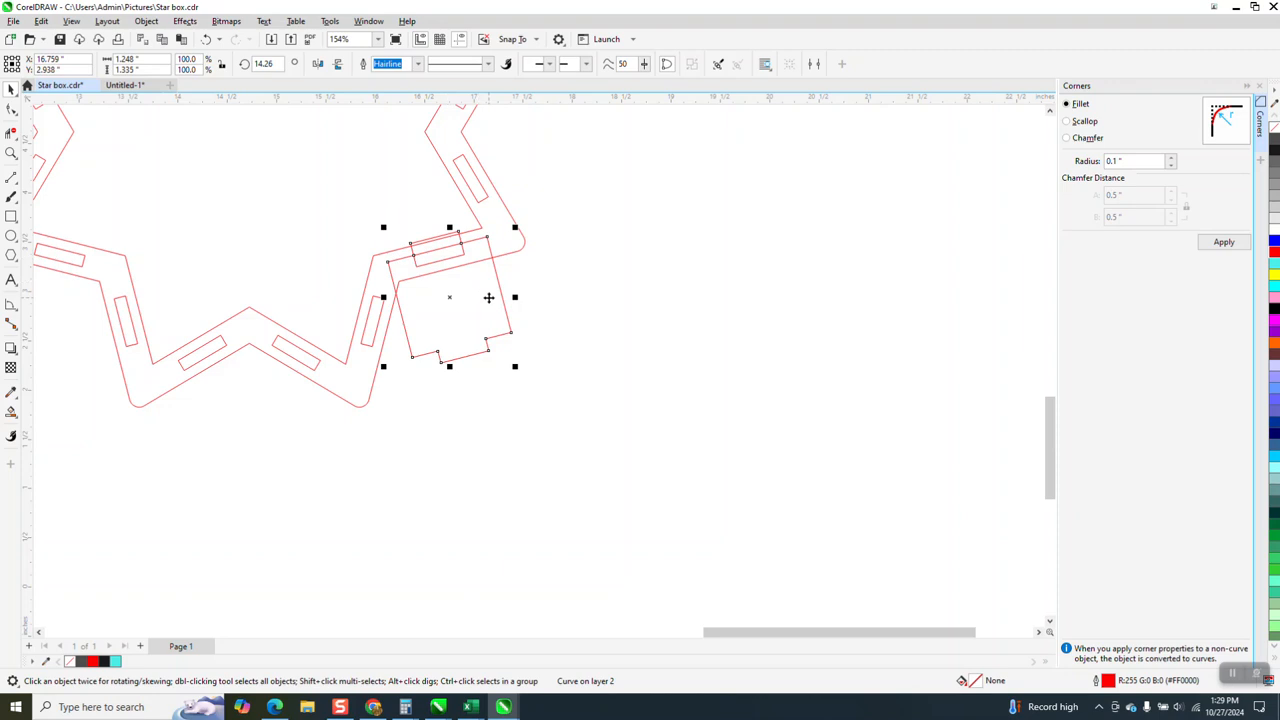
- Duplicate the rotated panel, mirror the copy horizontally, and snap its lower tab corner to the next slot up the band
drag(450, 308, 609, 274)
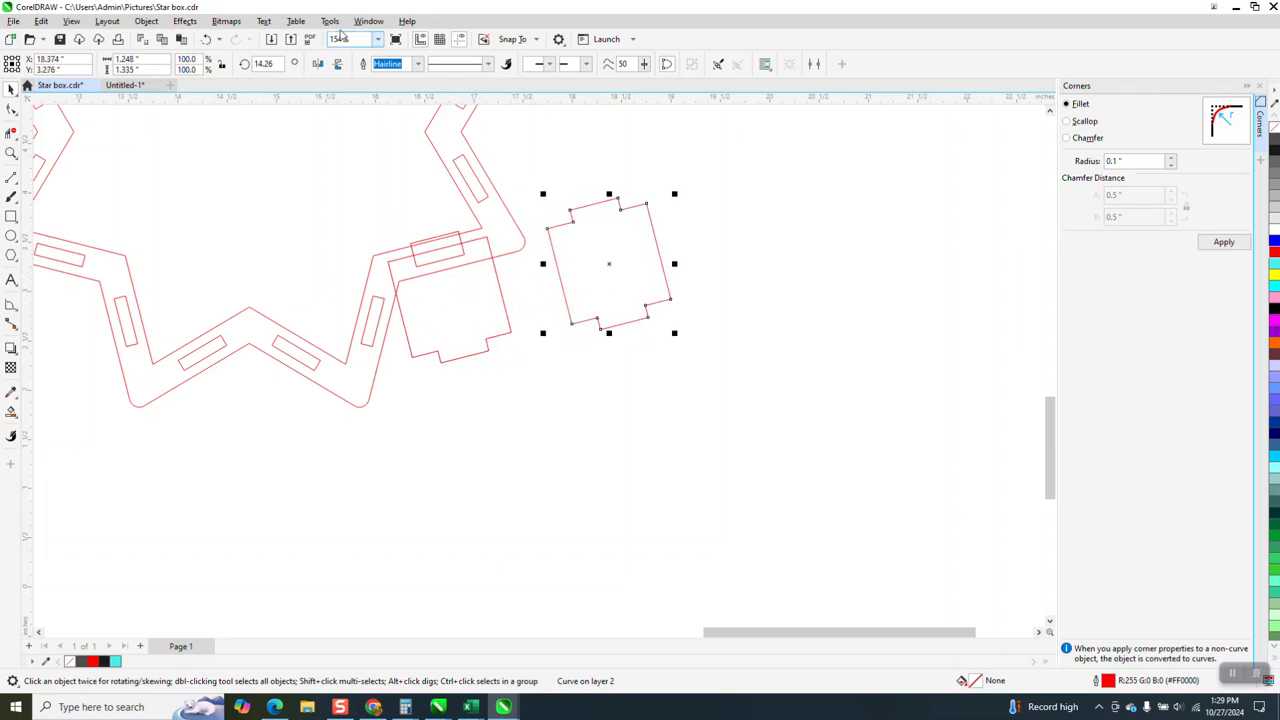
click(317, 64)
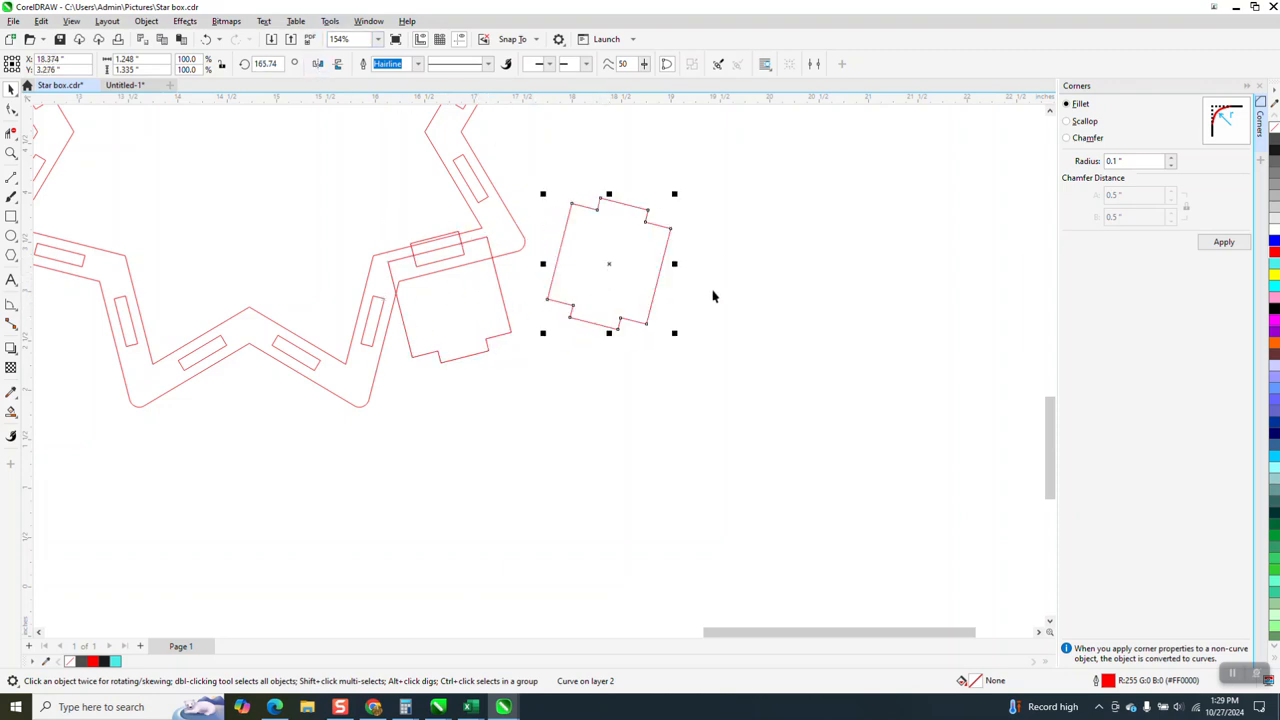
click(611, 332)
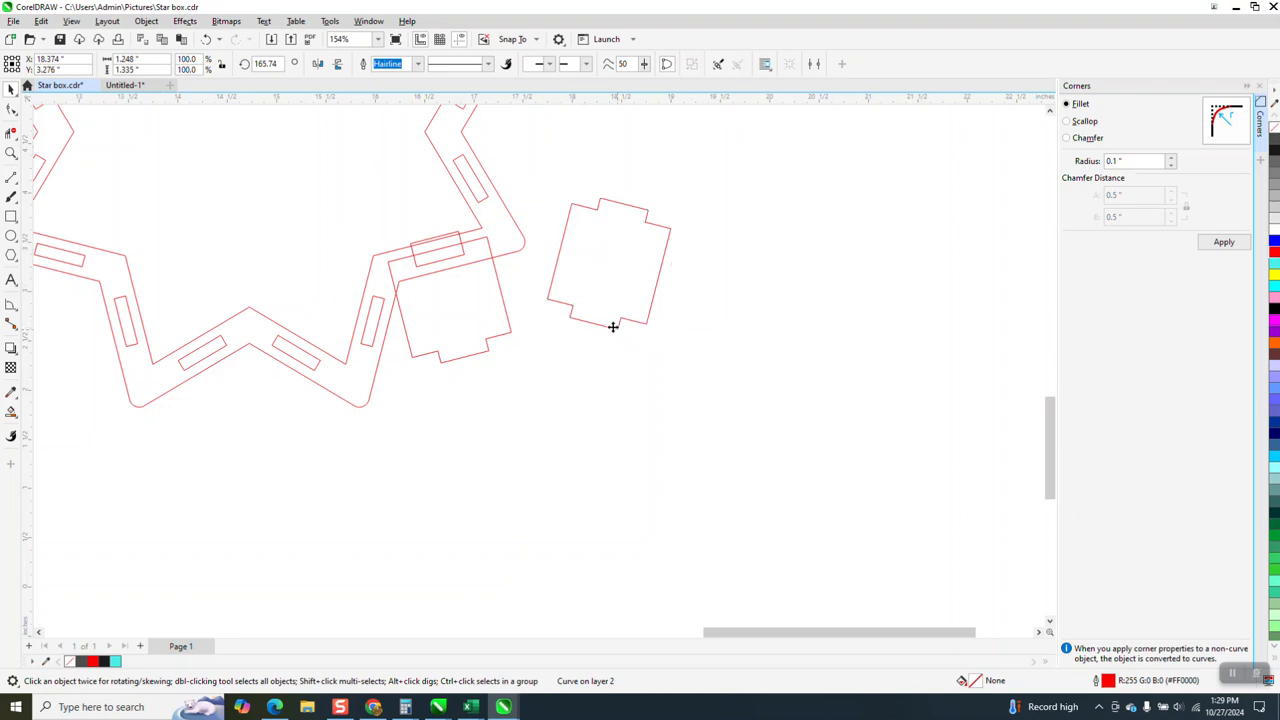
click(482, 202)
- Rotate the mirrored panel copy 45 degrees clockwise about its snapped tab corner so the tab fits the slot
scroll(125, 210, down, 1)
click(11, 152)
right_click(430, 240)
right_click(480, 255)
drag(506, 270, 617, 340)
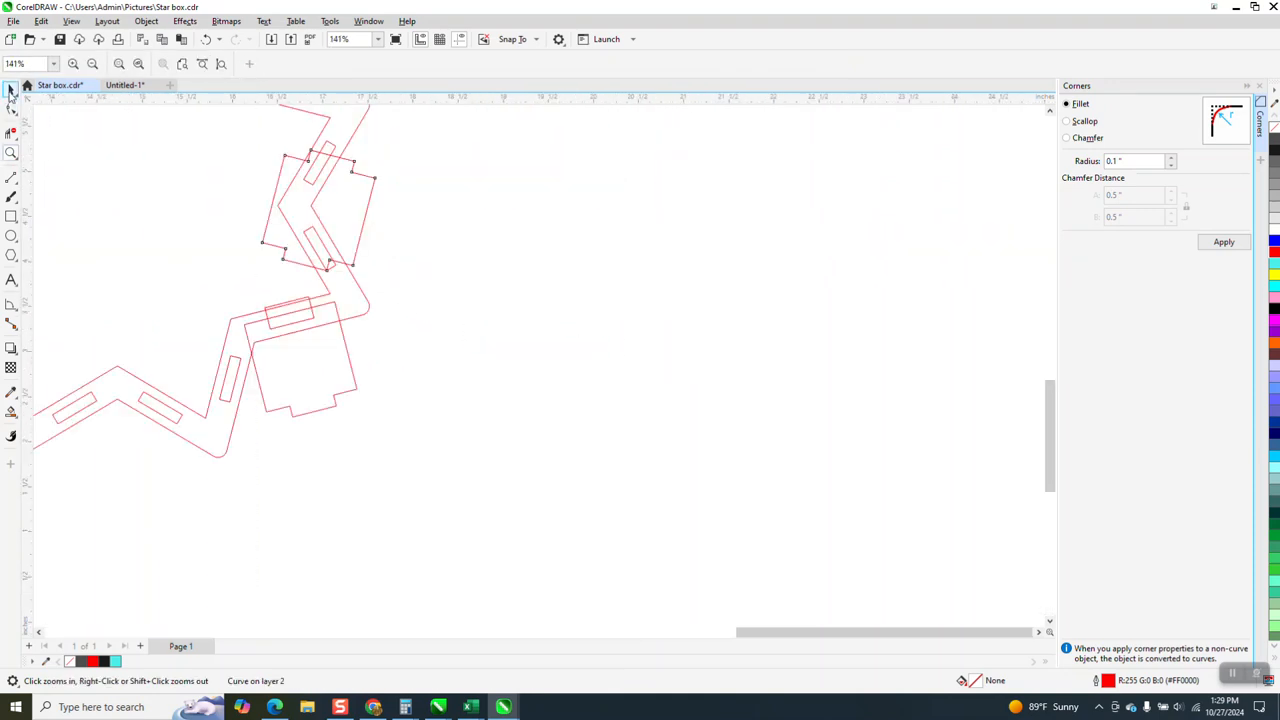
click(11, 89)
click(324, 233)
click(369, 206)
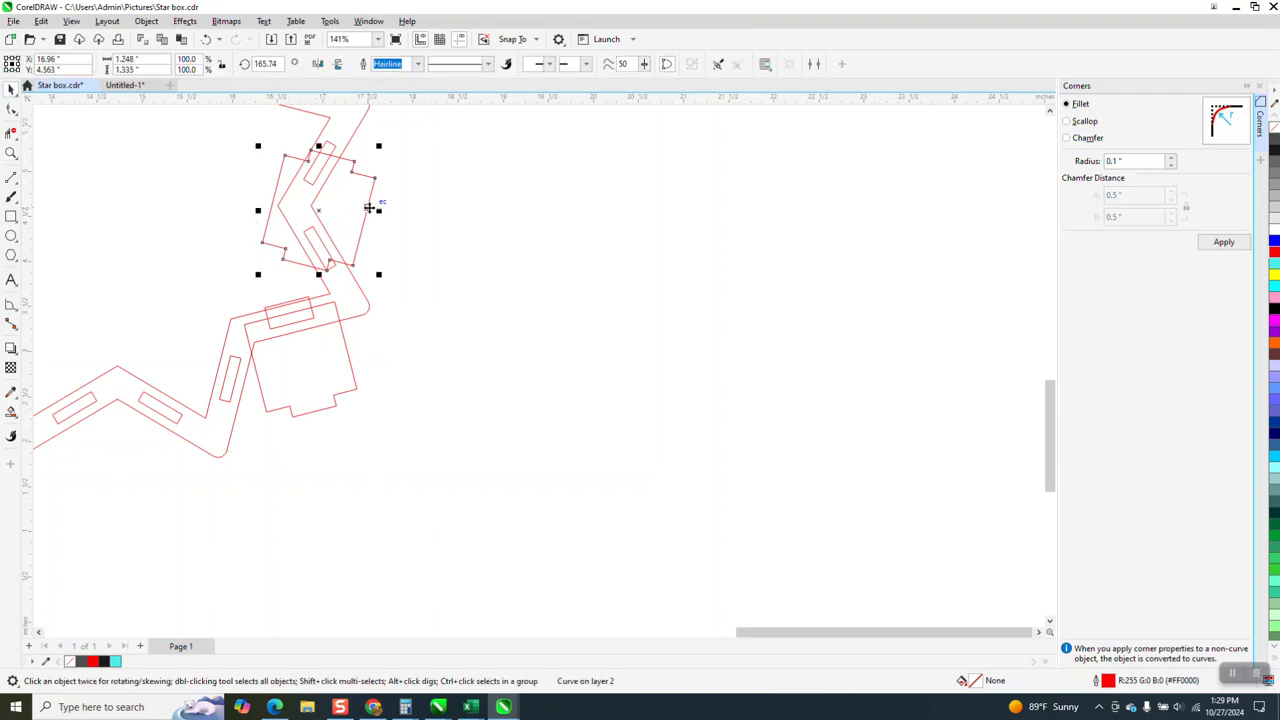
click(366, 206)
mouse_move(311, 152)
mouse_down()
mouse_move(329, 200)
mouse_move(326, 270)
mouse_up()
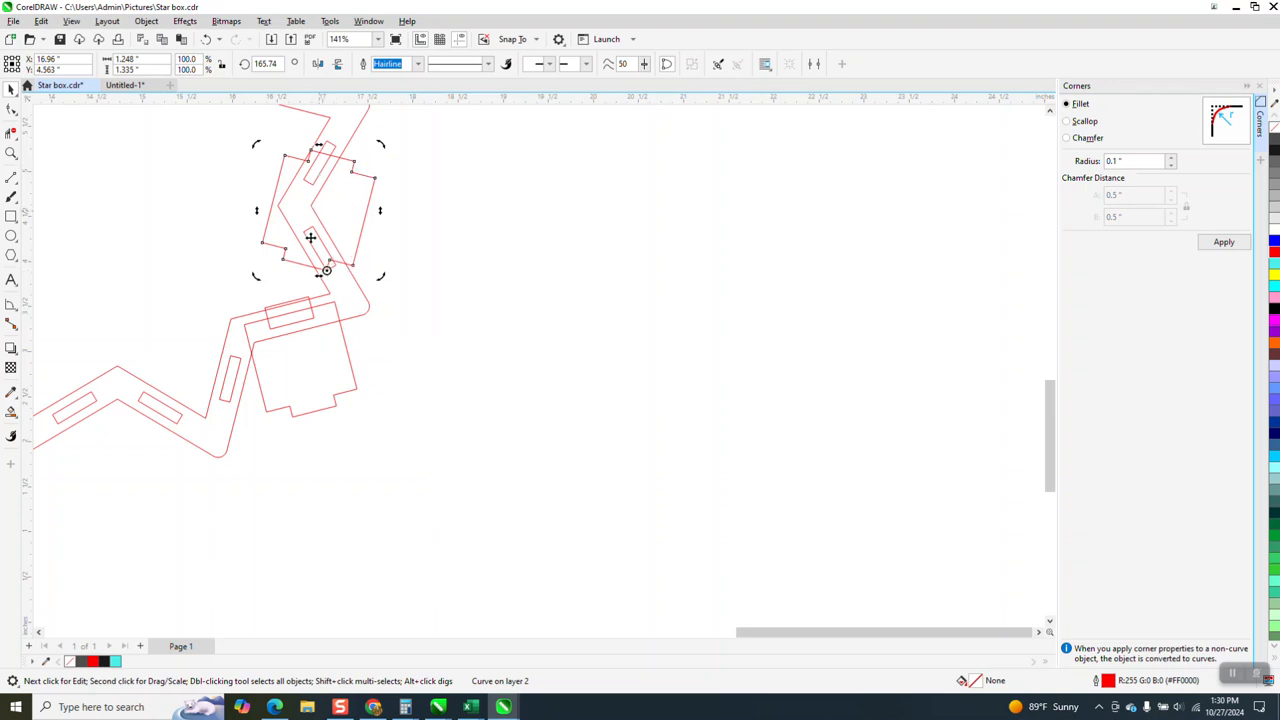
drag(292, 257, 306, 243)
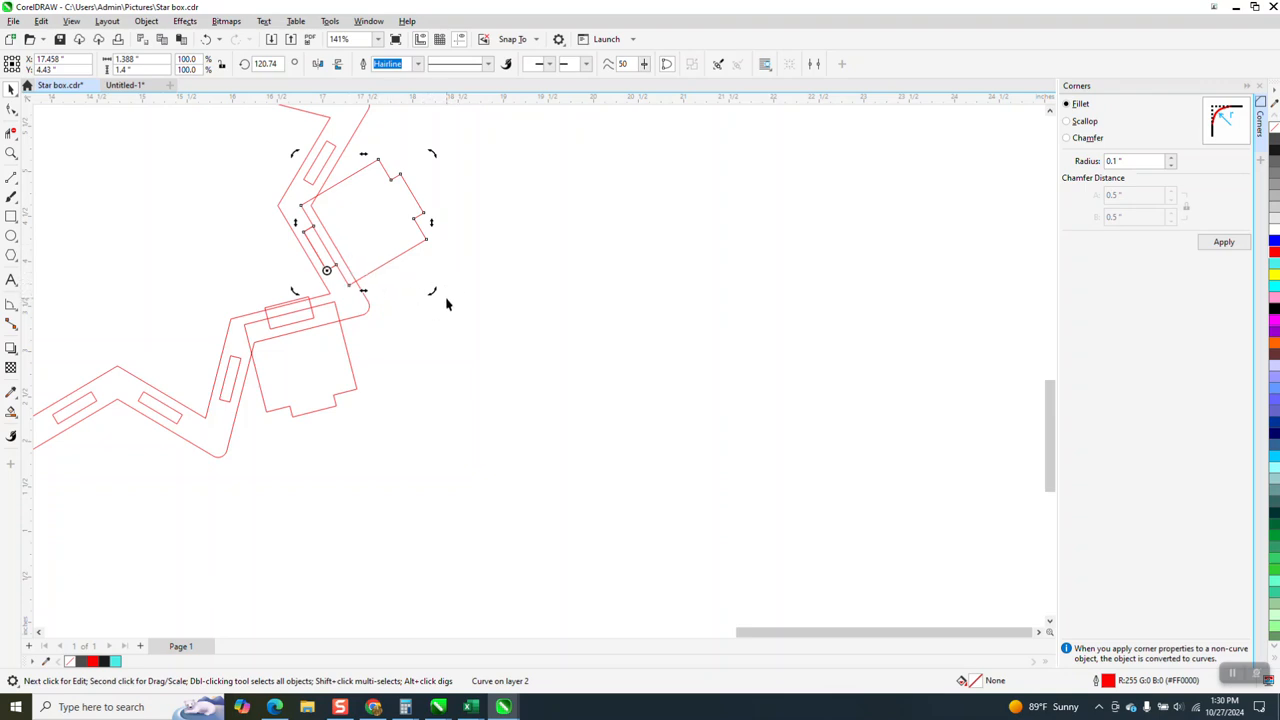
- Shift the rotated panel copy about 0.12 inch down-left so its tab's base meets the slot's inner edge, and inspect the gap to the neighbouring panel
click(447, 304)
click(335, 268)
click(355, 279)
drag(339, 271, 338, 292)
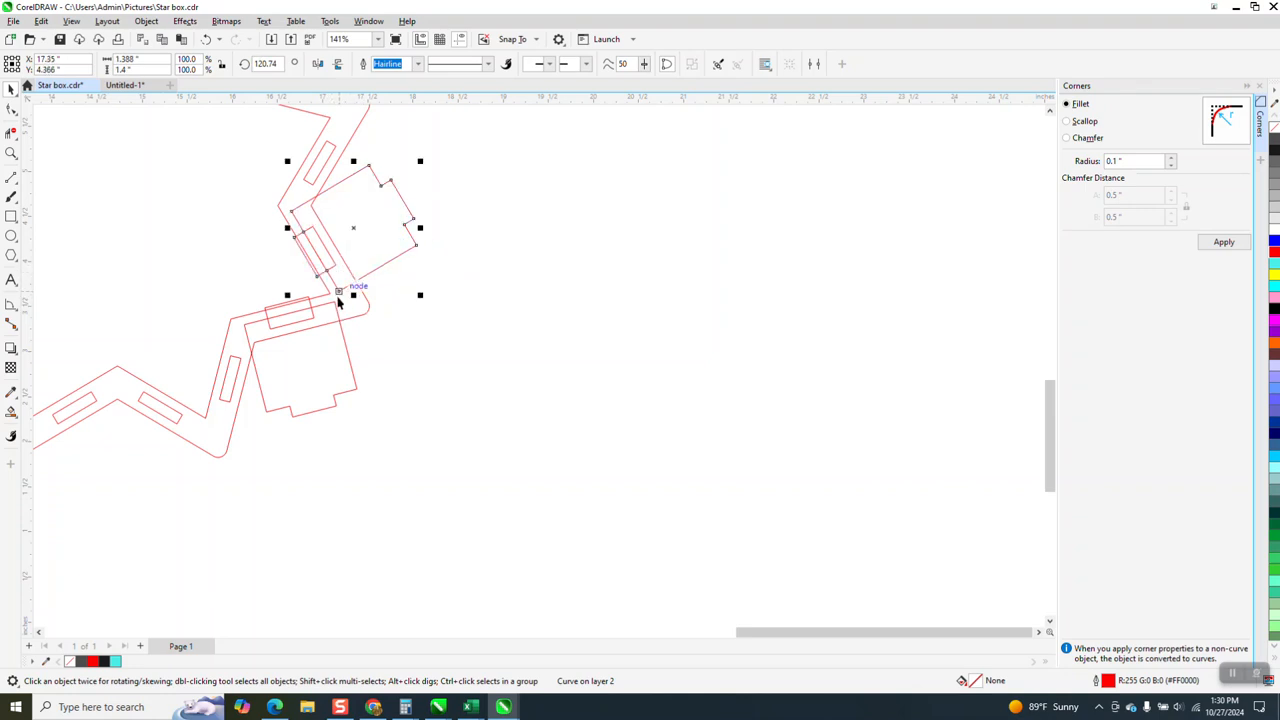
click(15, 158)
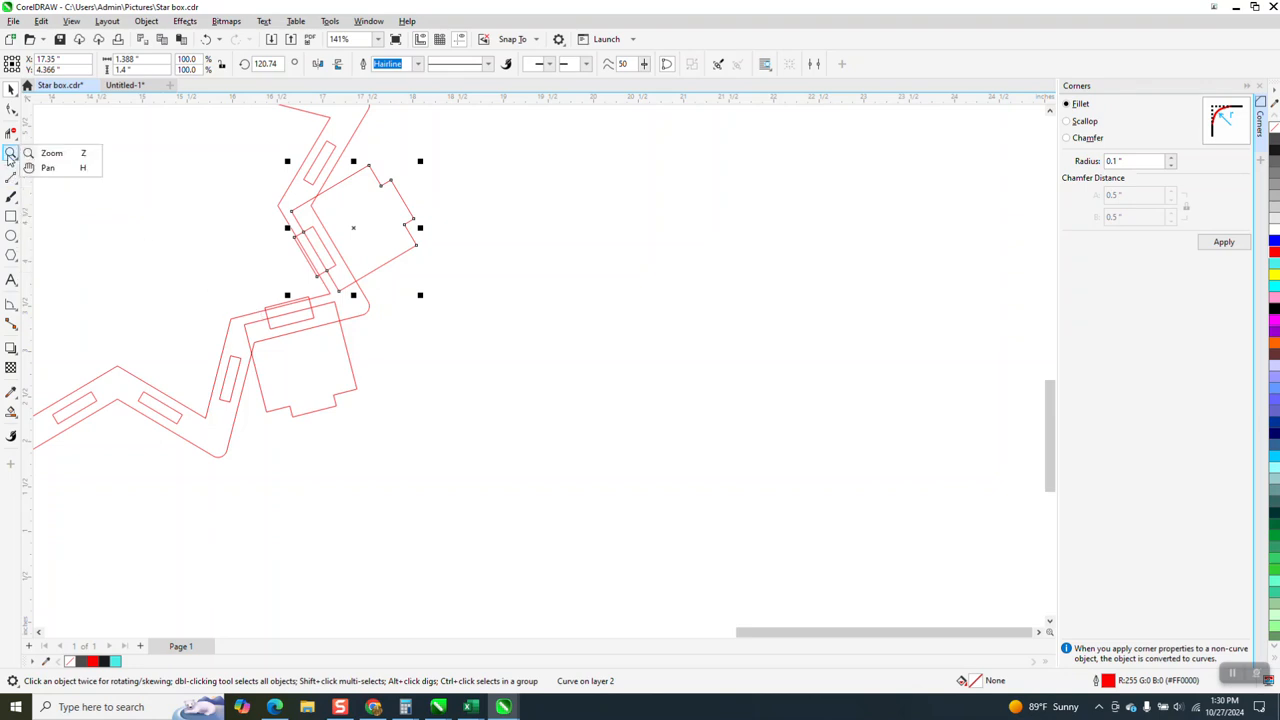
click(50, 153)
drag(272, 263, 438, 364)
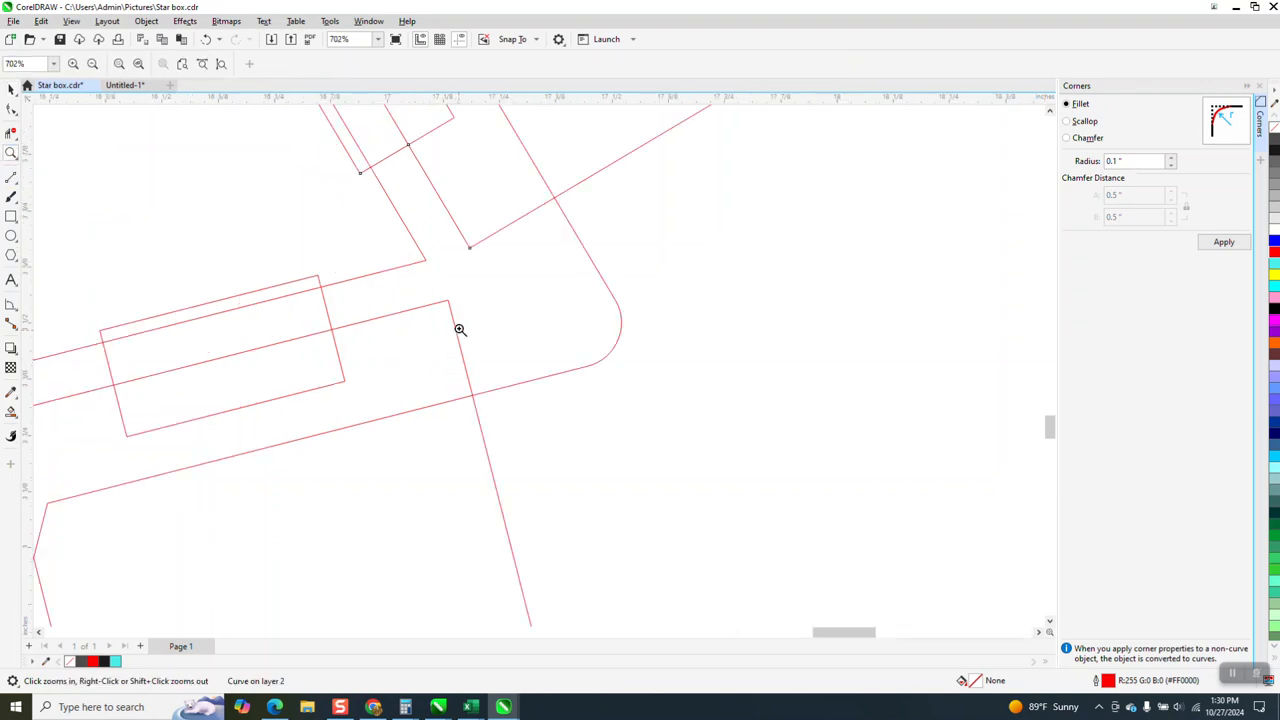
scroll(460, 280, down, 4)
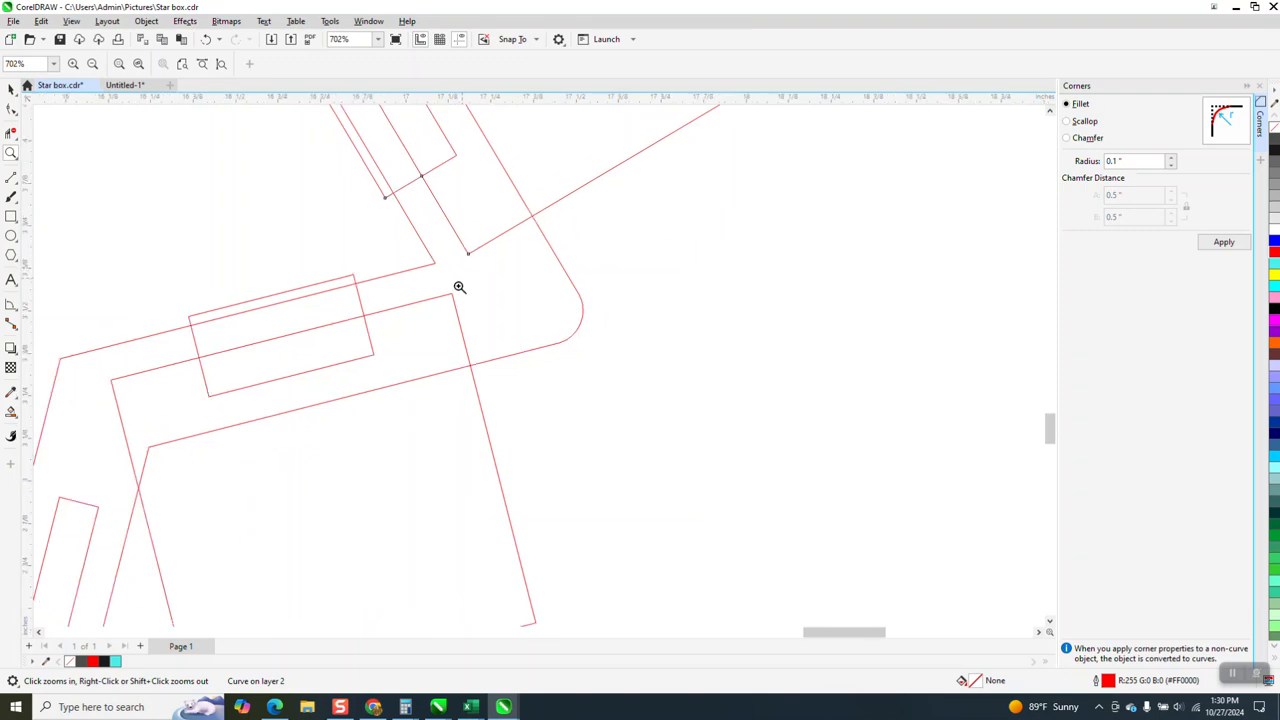
scroll(454, 286, down, 1)
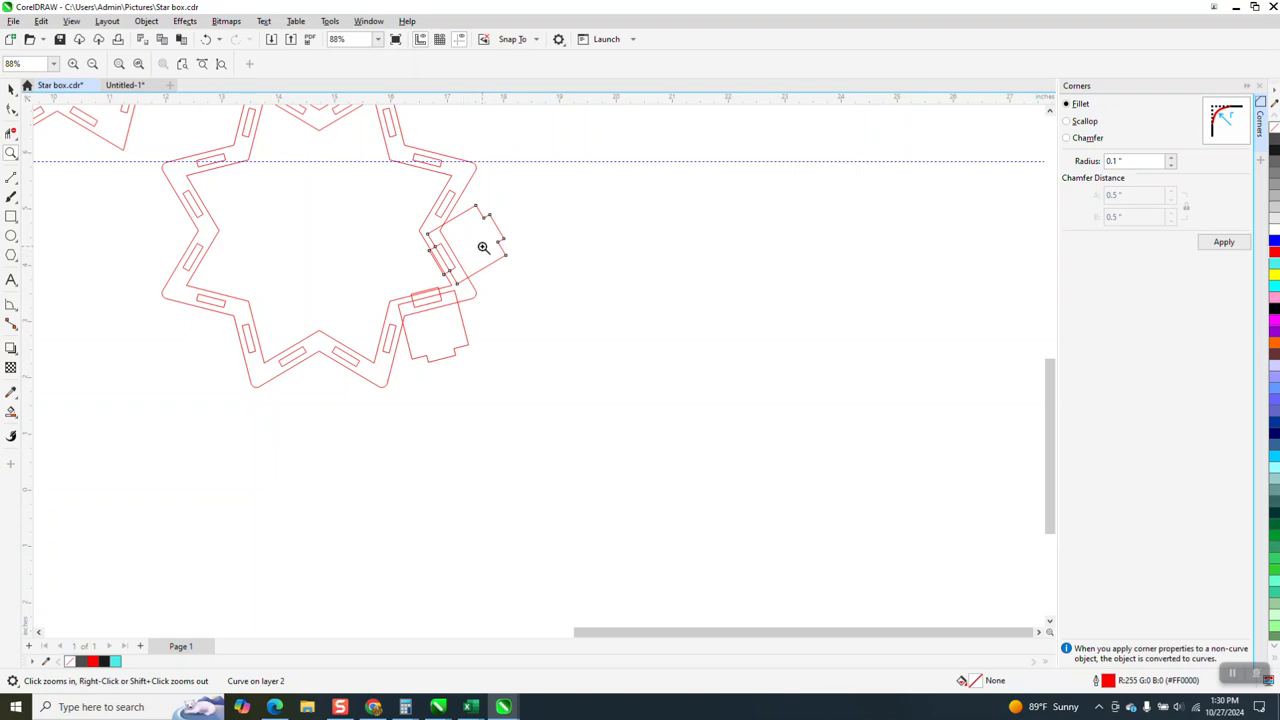
- Duplicate the panel, mirror the copy horizontally, and snap its tab corner to the next slot up the star band
click(10, 89)
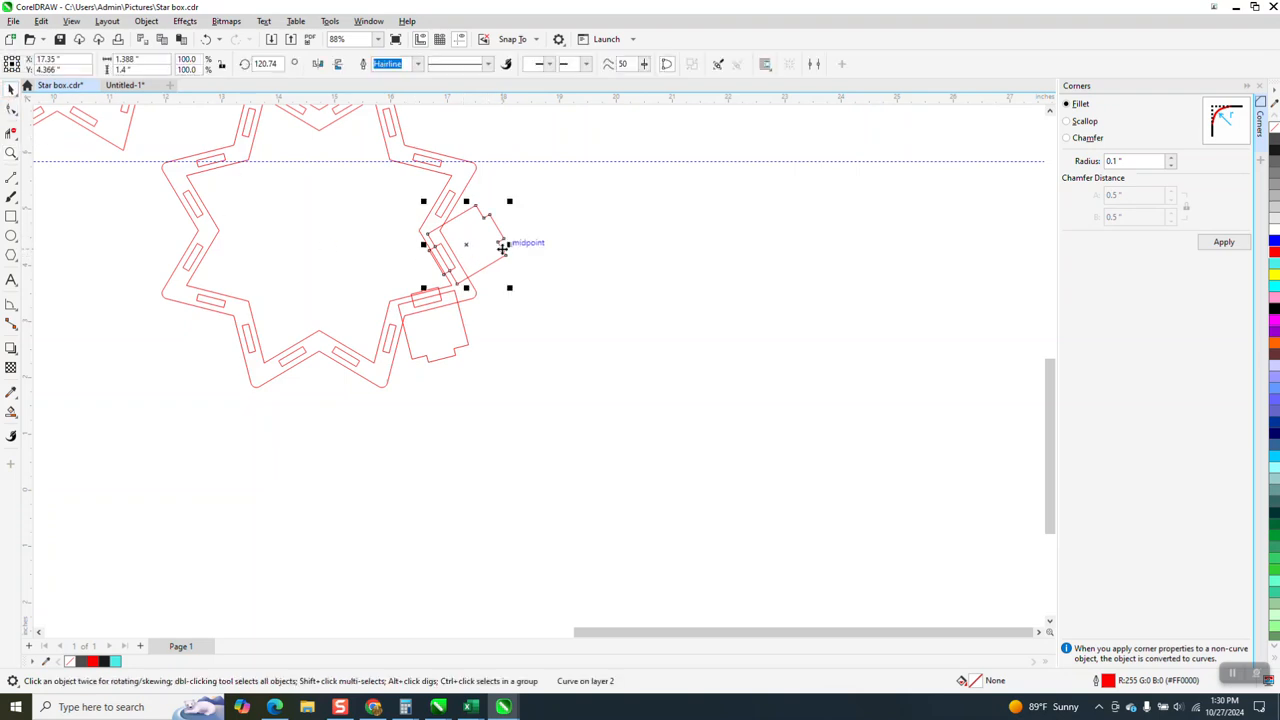
click(316, 64)
drag(444, 216, 453, 194)
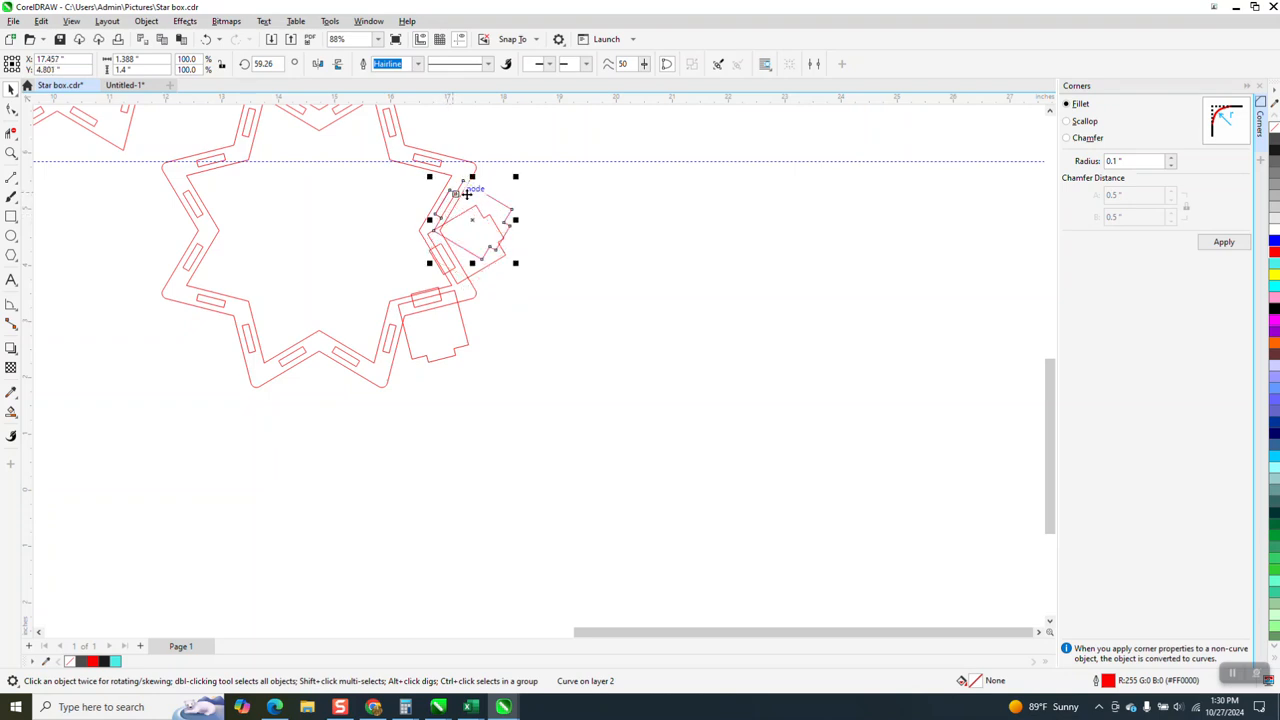
- Shift the newly mirrored panel about 0.12 inch up-left so the base of its tab meets the slot's inner edge
click(12, 152)
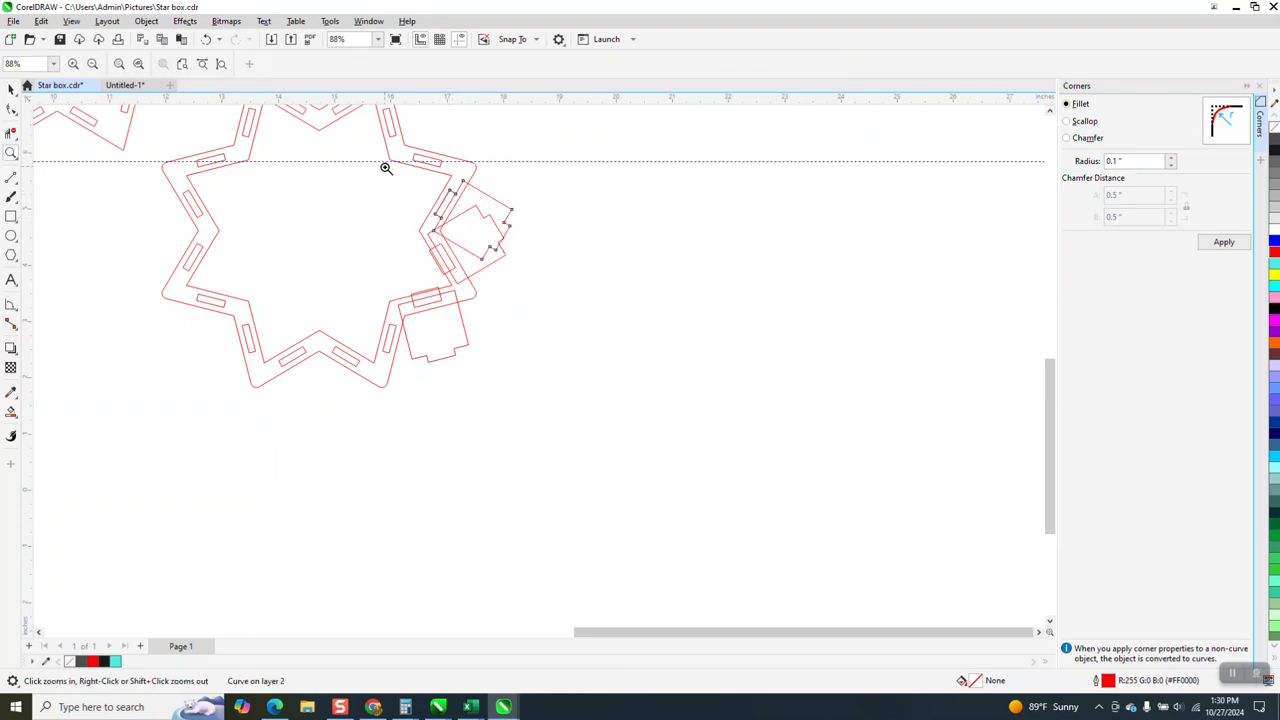
drag(386, 166, 569, 298)
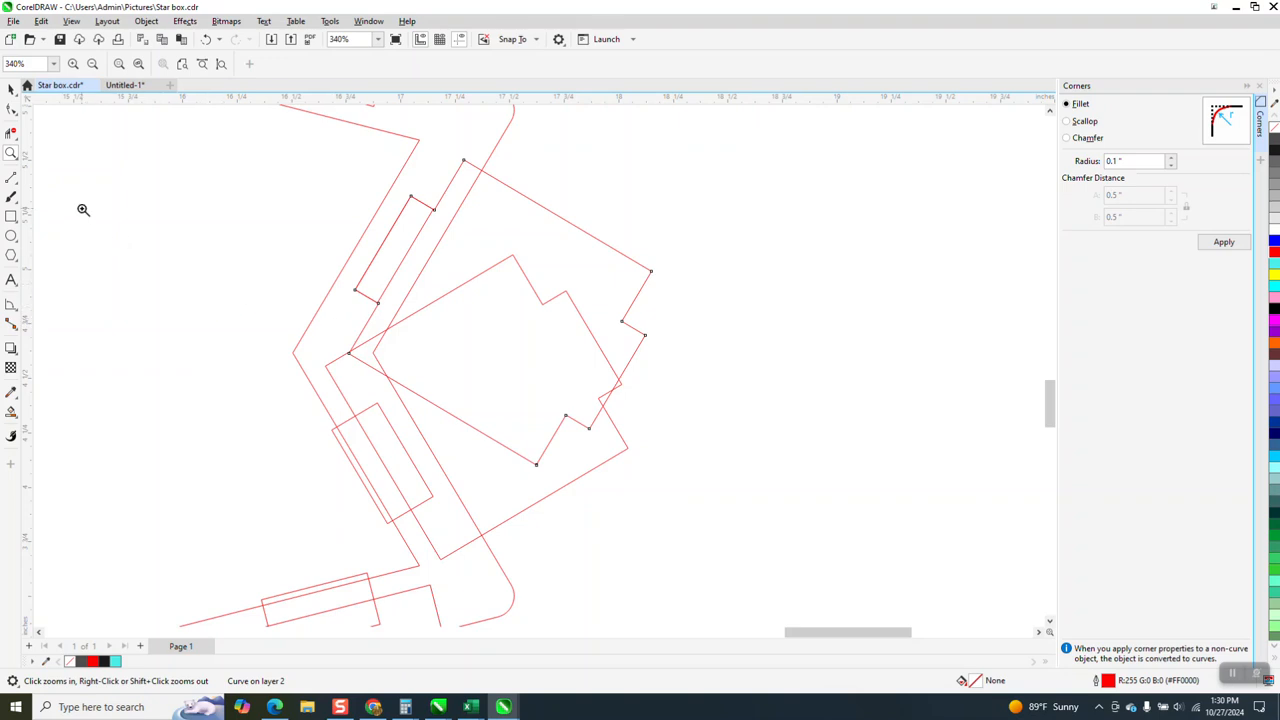
click(11, 89)
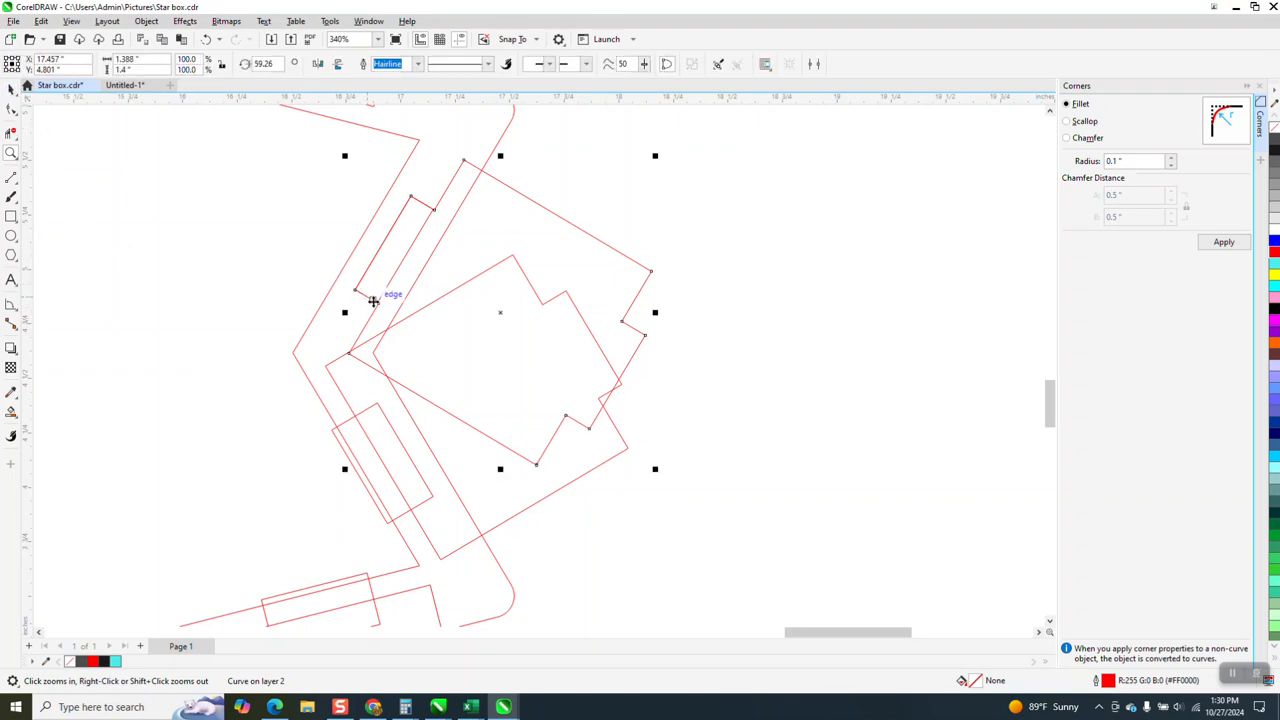
mouse_move(374, 306)
mouse_down()
mouse_move(371, 289)
mouse_move(364, 301)
mouse_up()
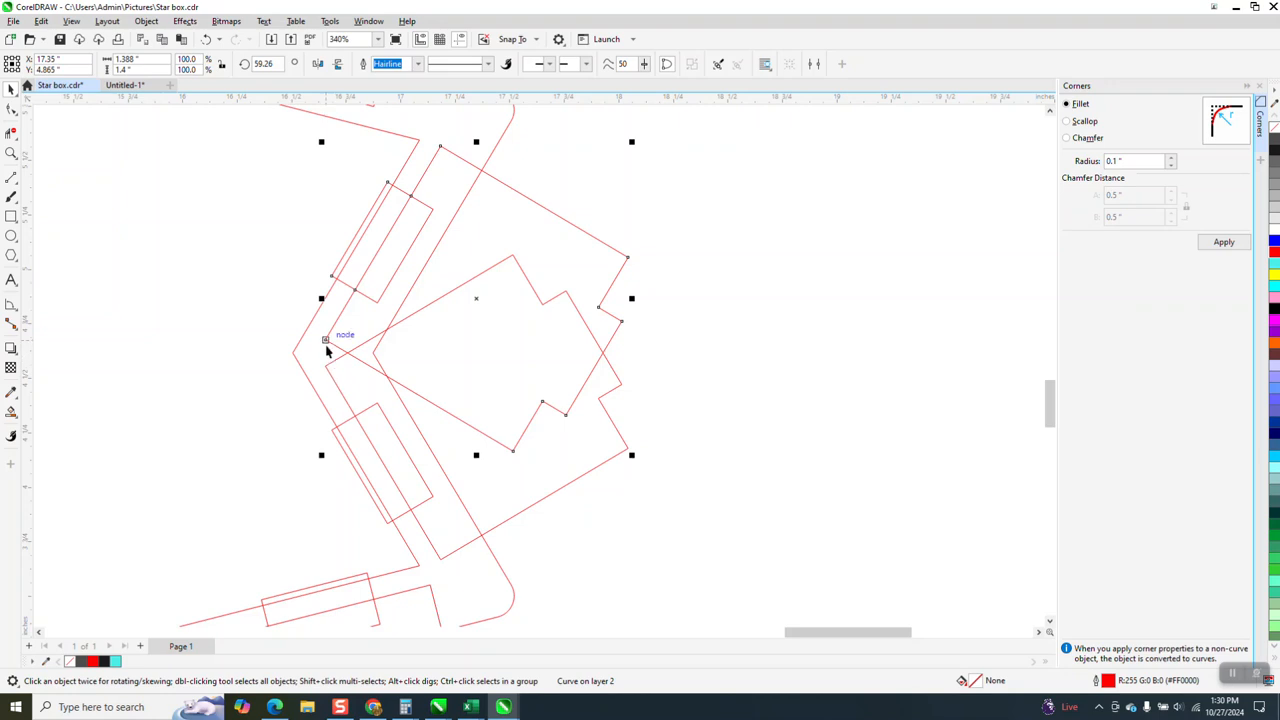
- Examine how the three placed panels meet on the star band and compare the band with the slotted star base
scroll(376, 392, down, 1)
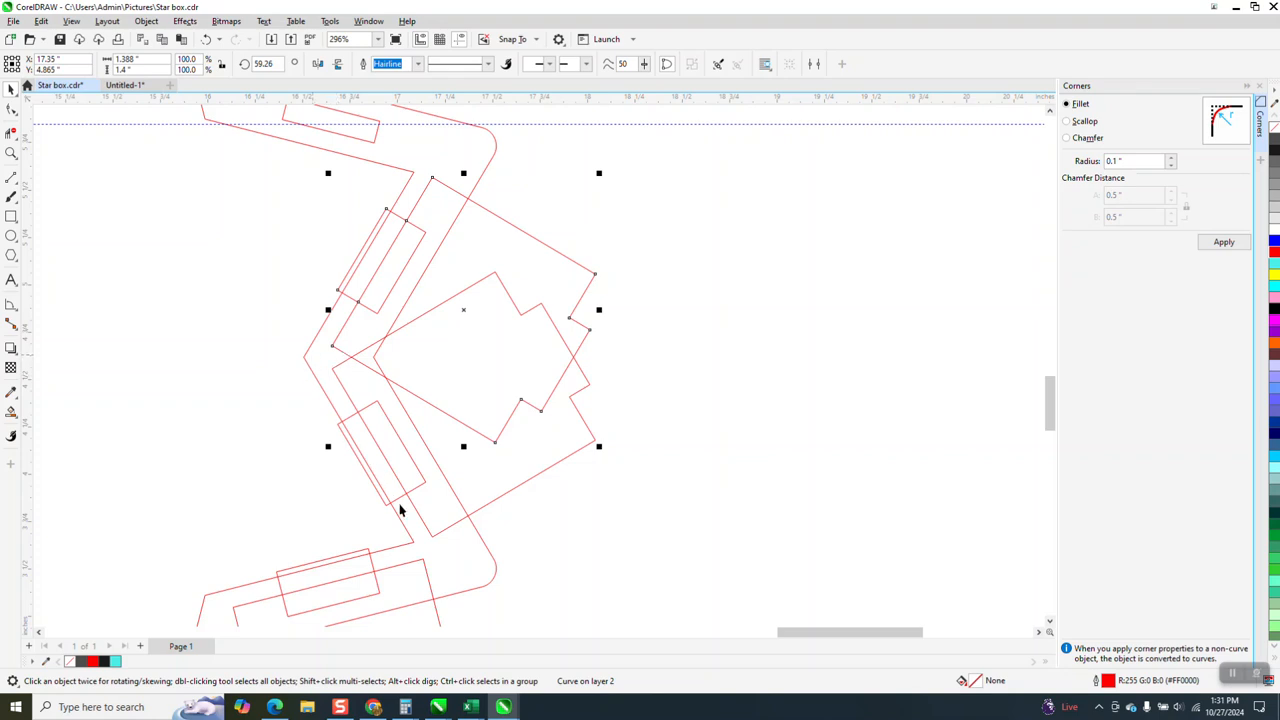
scroll(370, 456, down, 8)
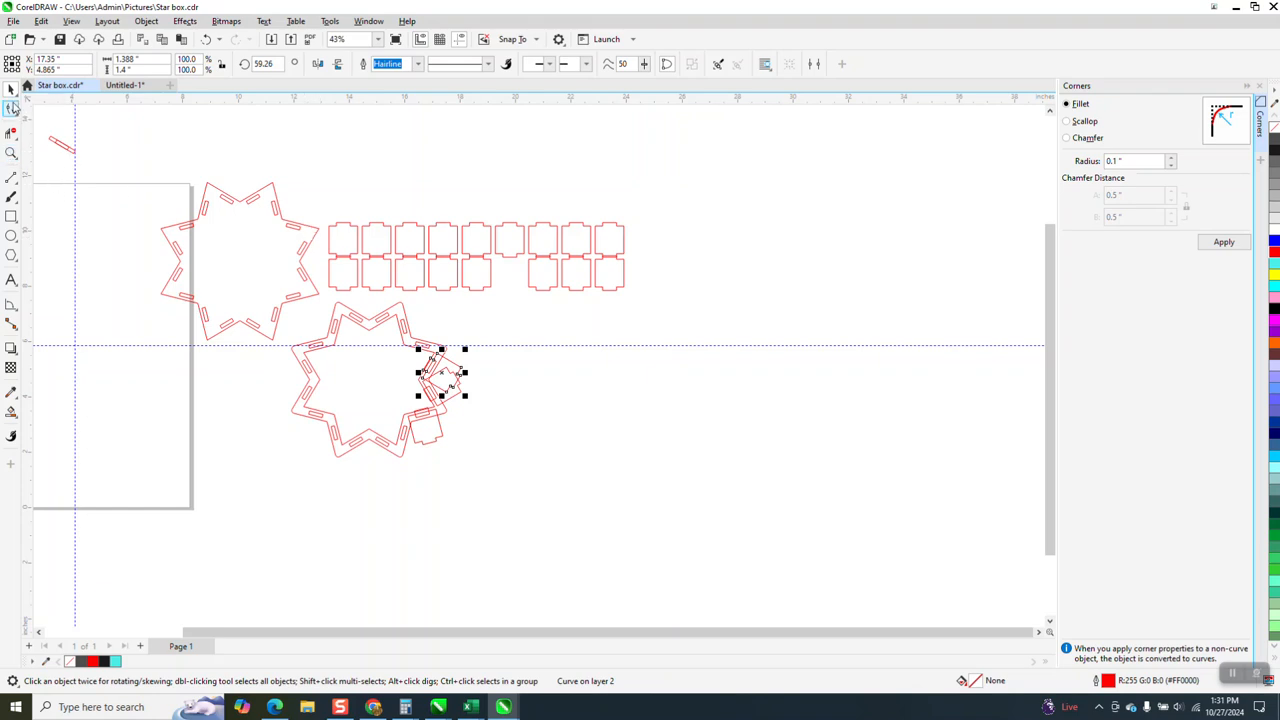
click(75, 195)
click(11, 153)
drag(122, 180, 380, 353)
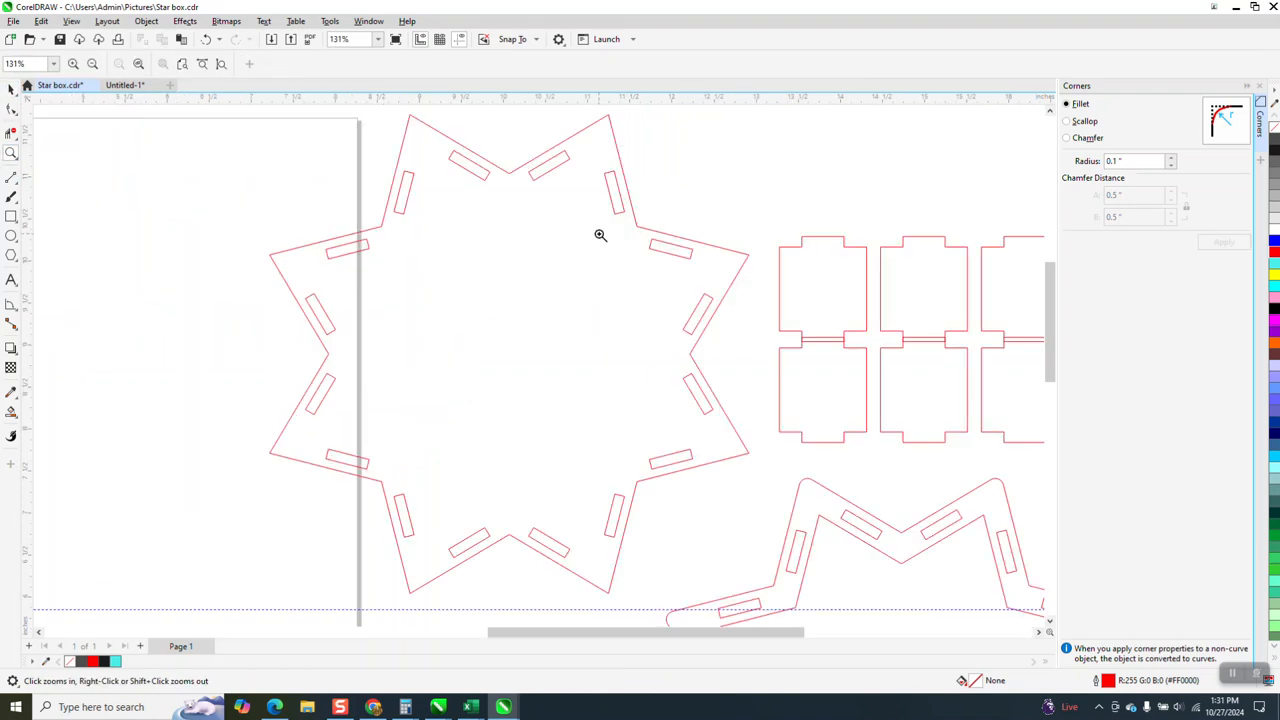
right_click(526, 254)
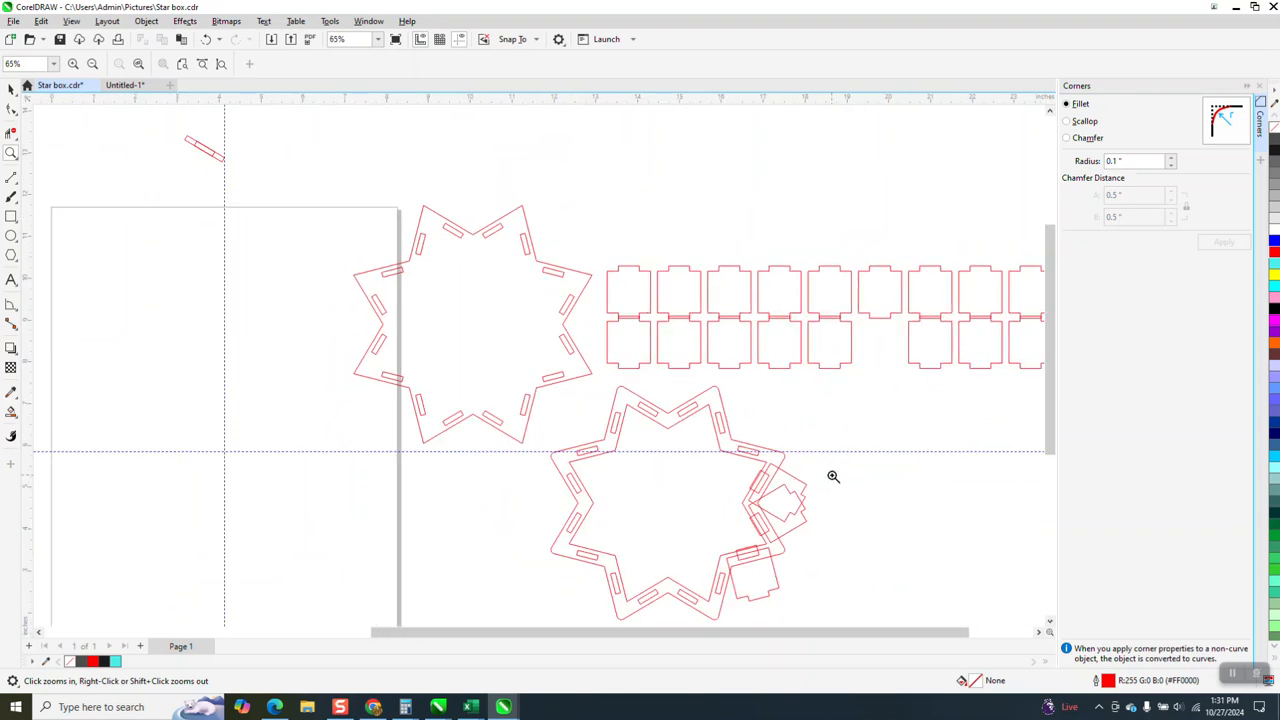
scroll(833, 476, up, 2)
scroll(700, 490, down, 3)
click(18, 97)
mouse_move(11, 109)
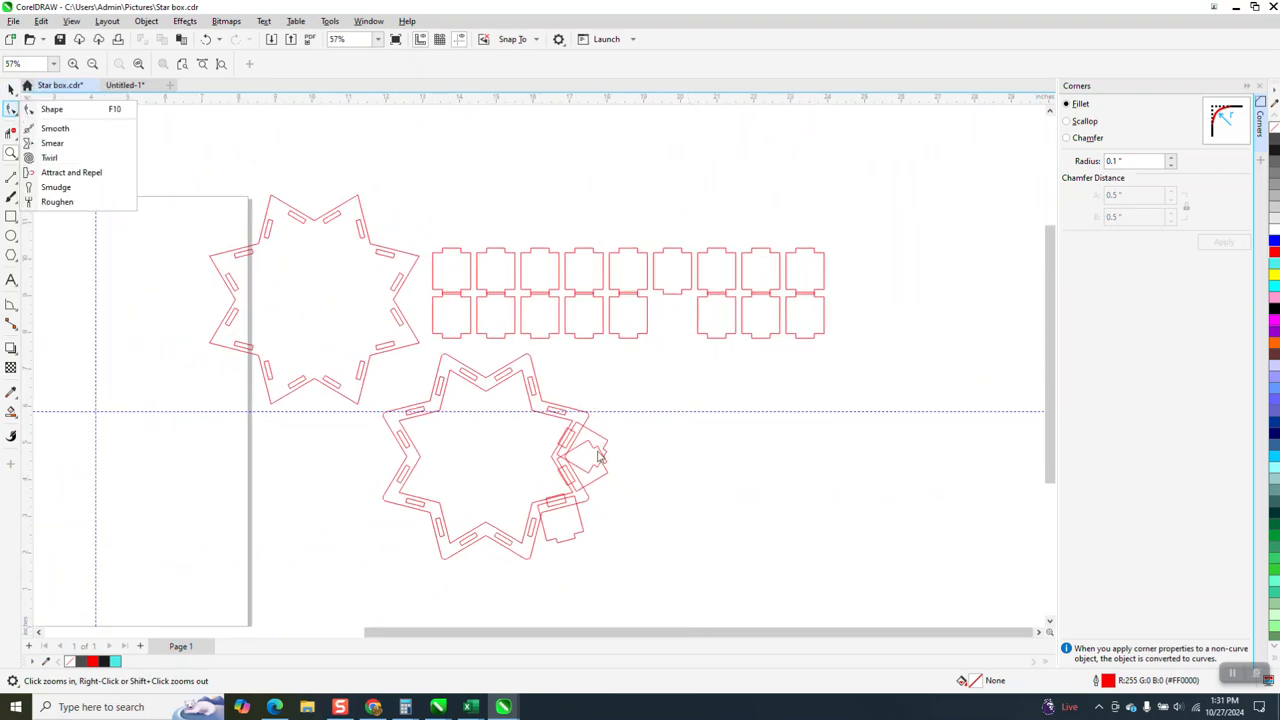
click(604, 447)
- Try the uppermost mirrored panel against a slot of the star base, and set it down in the empty space right of the band
click(10, 89)
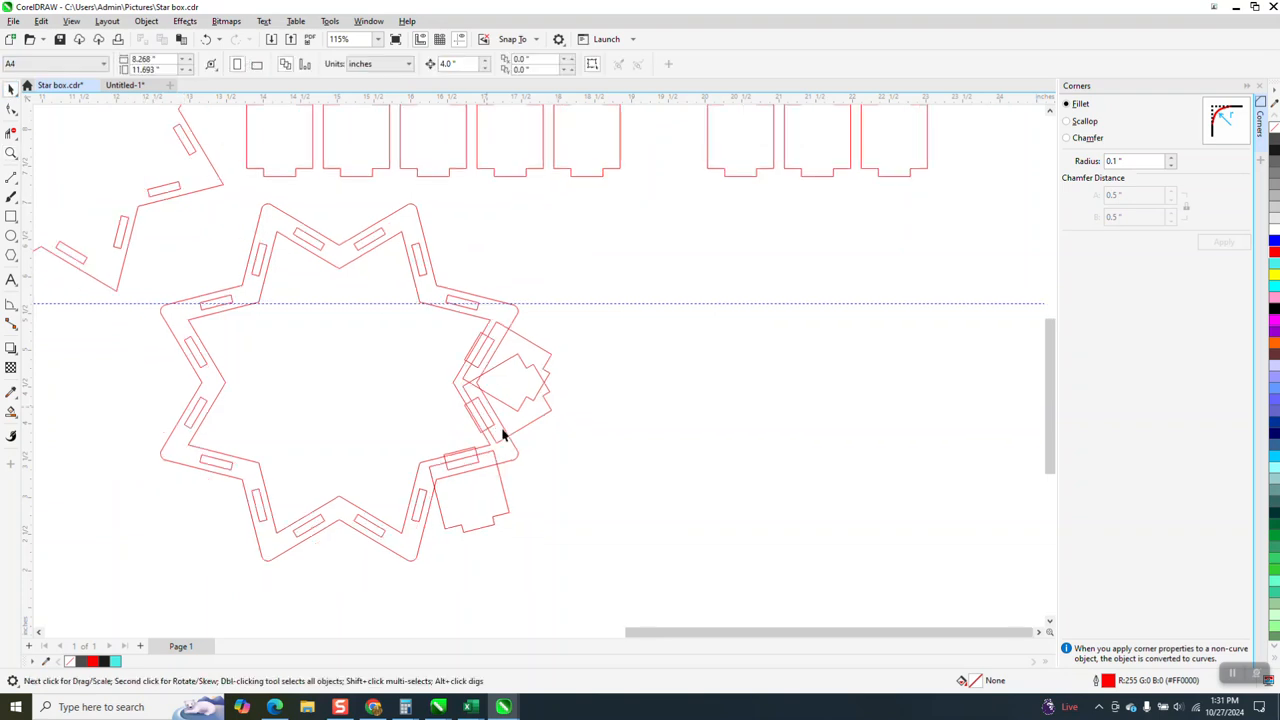
scroll(505, 432, down, 3)
drag(533, 412, 343, 238)
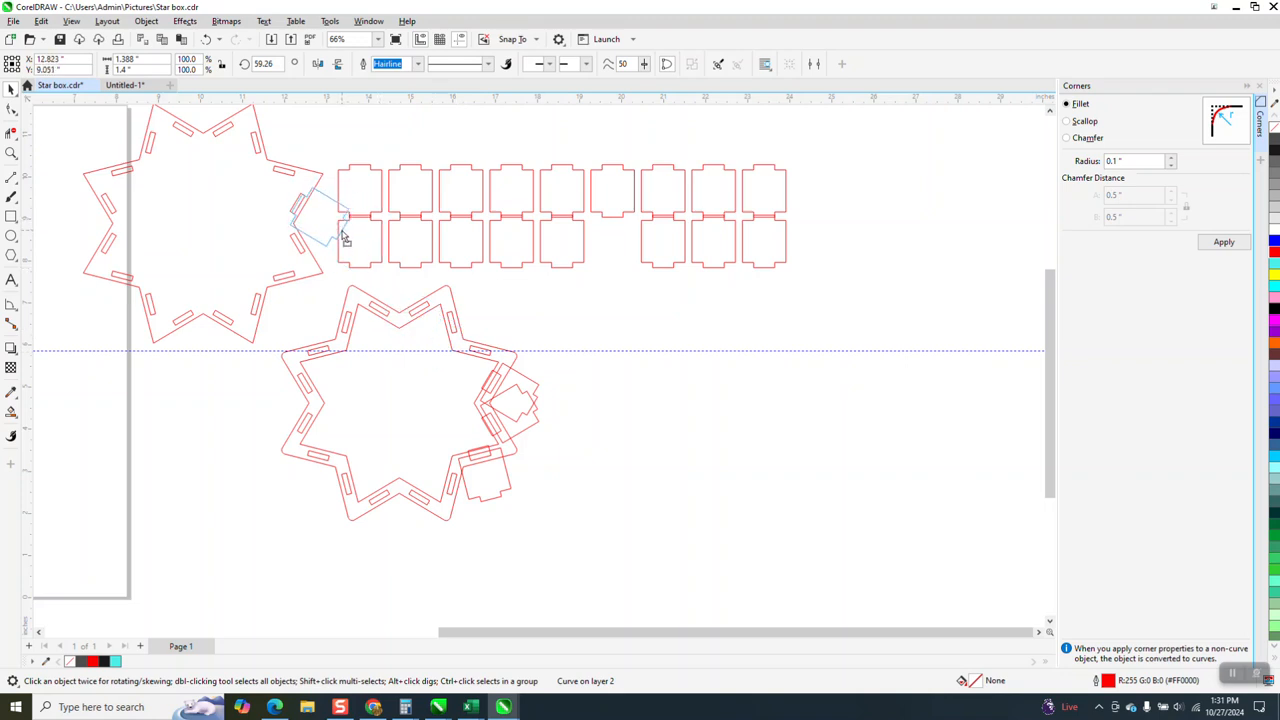
drag(343, 238, 603, 398)
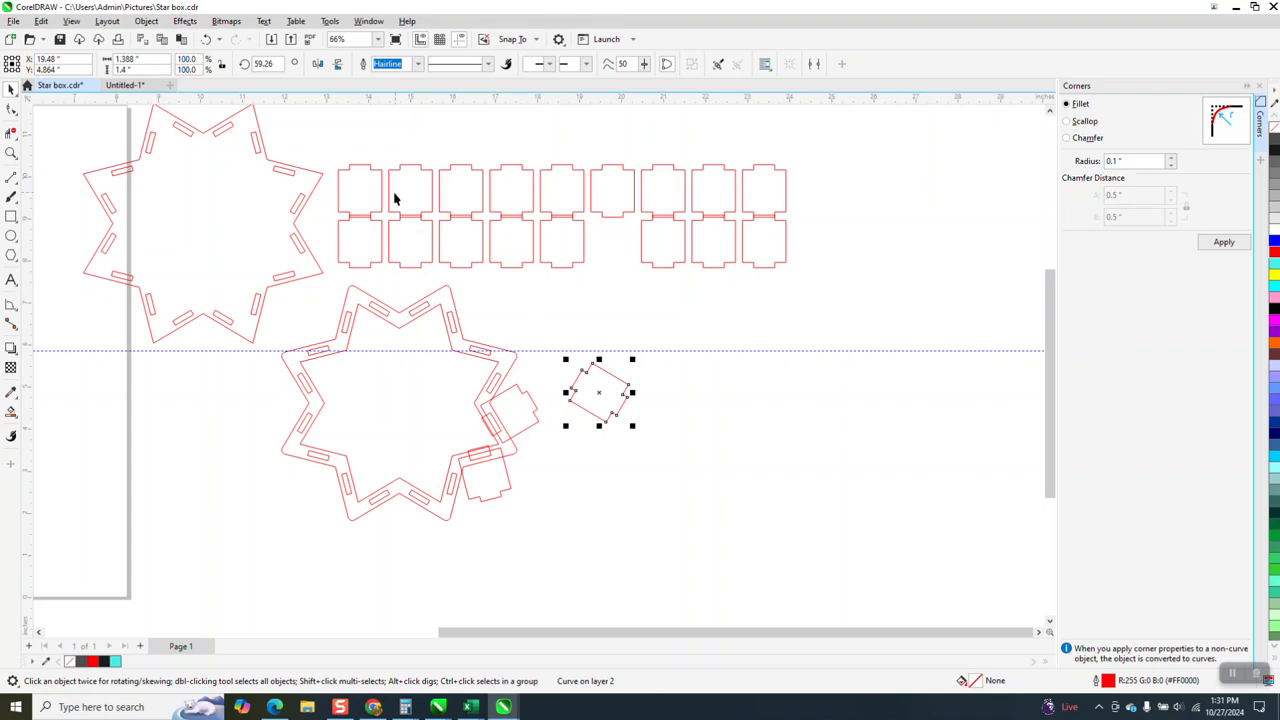
- Move the right slot of the star base's top notch and the loose rotated panel onto the page's upper-left corner
scroll(416, 325, down, 2)
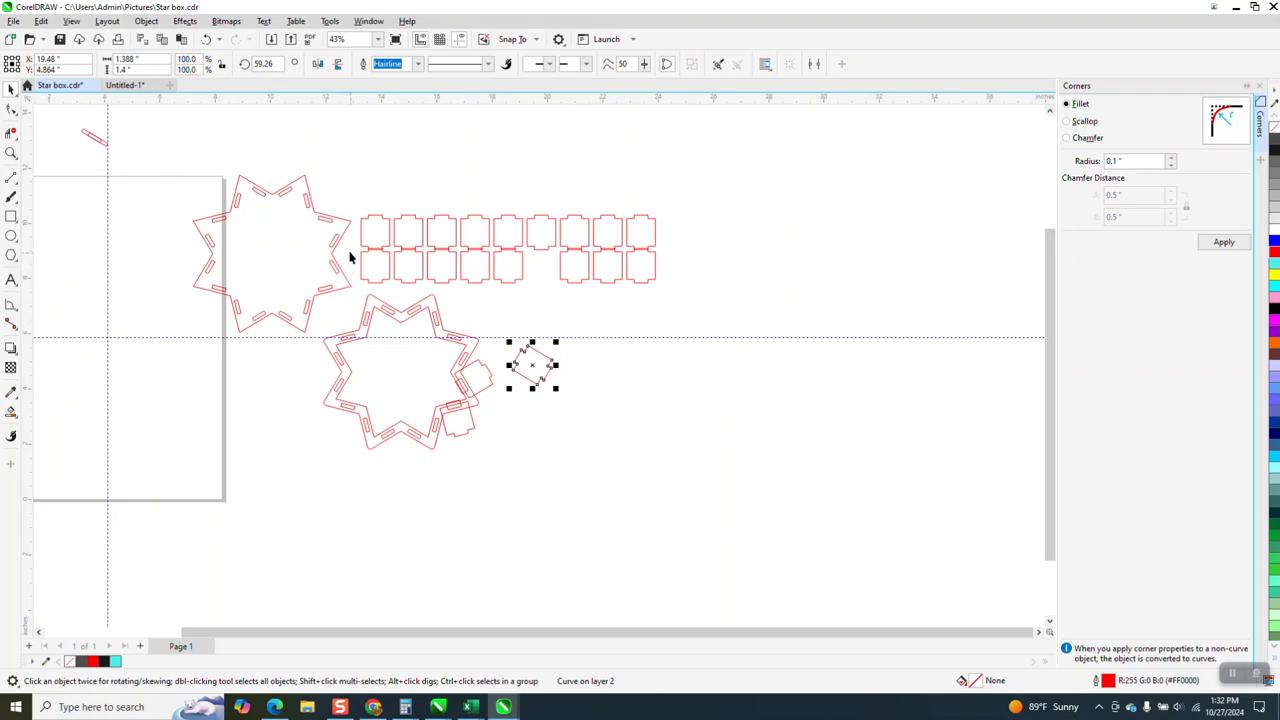
click(286, 193)
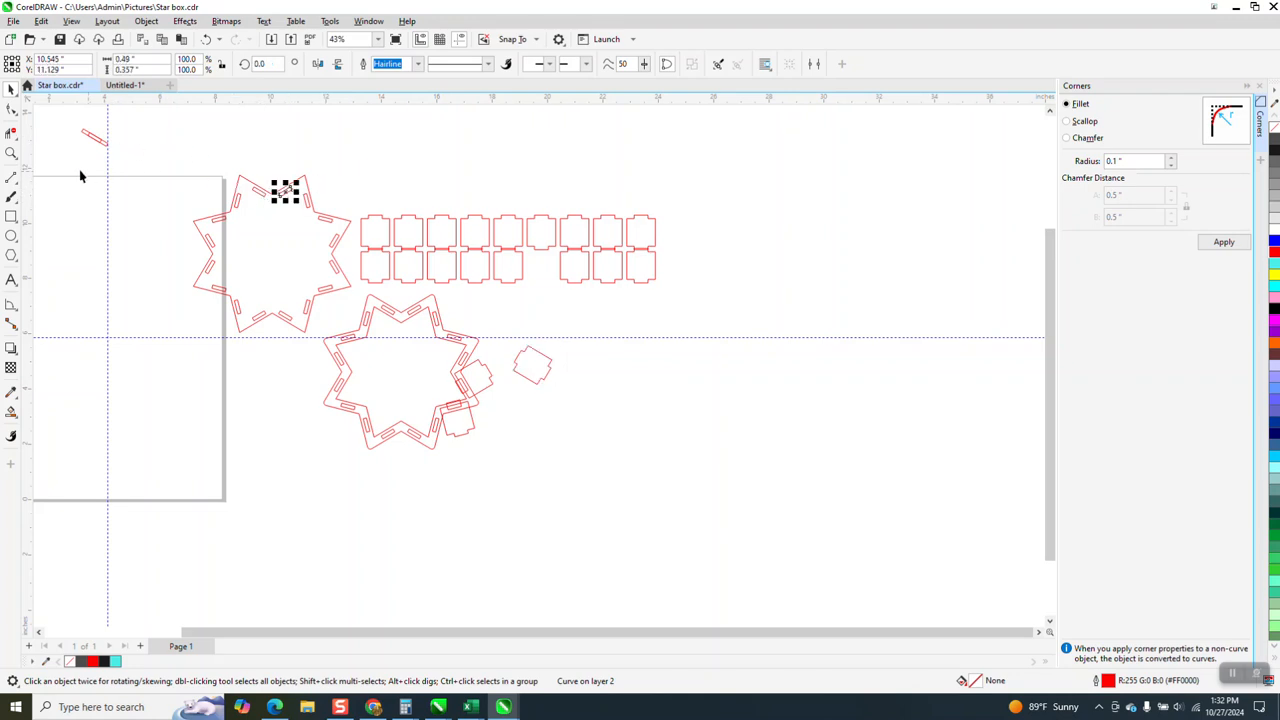
key(z)
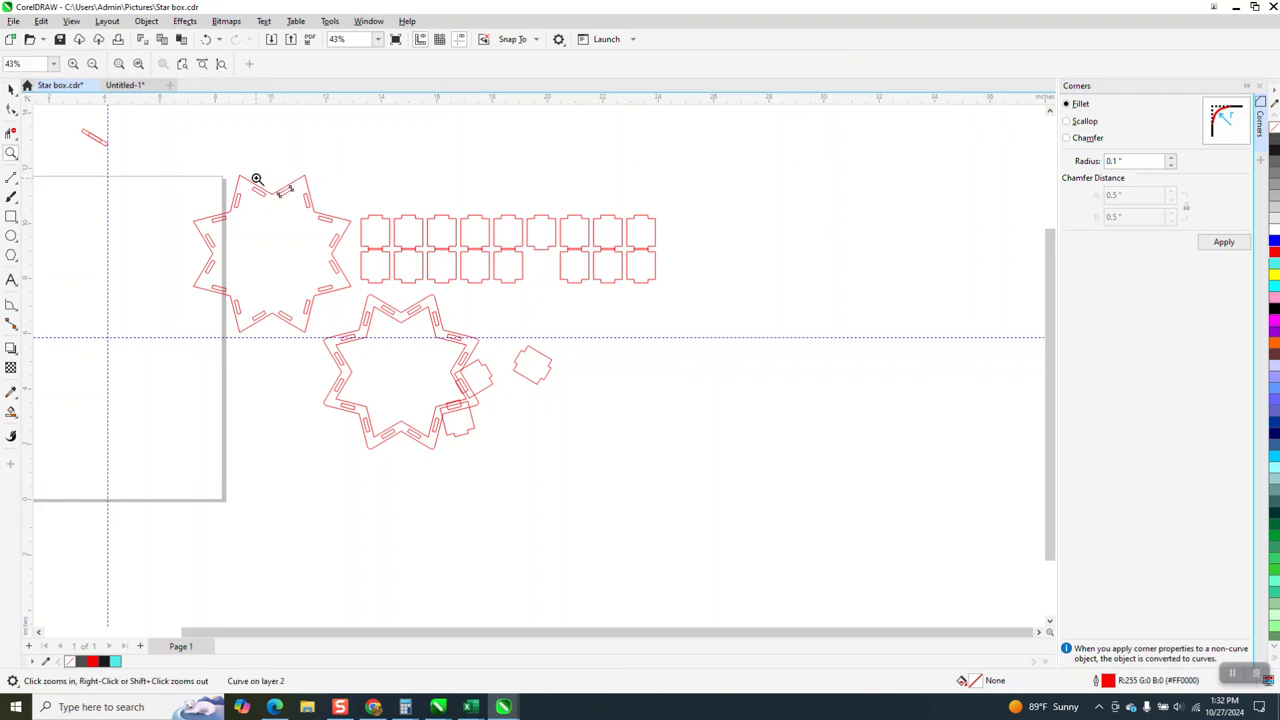
drag(255, 182, 345, 230)
click(11, 88)
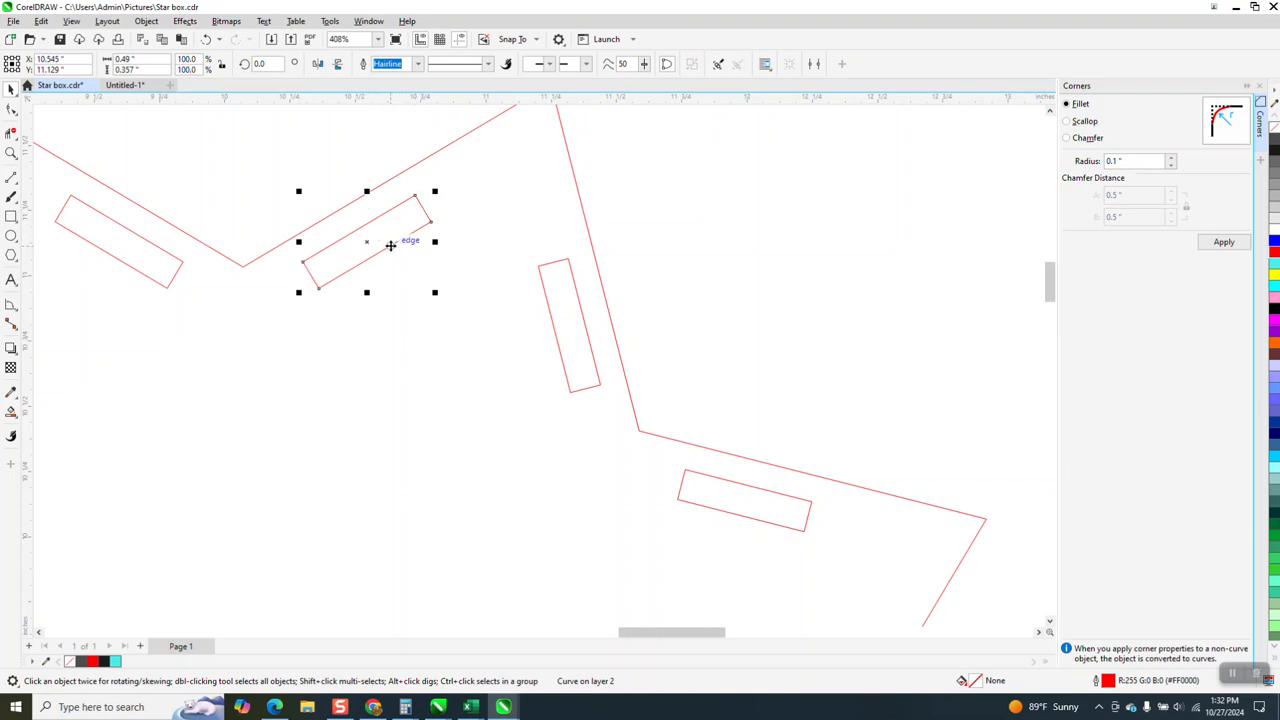
scroll(394, 229, down, 6)
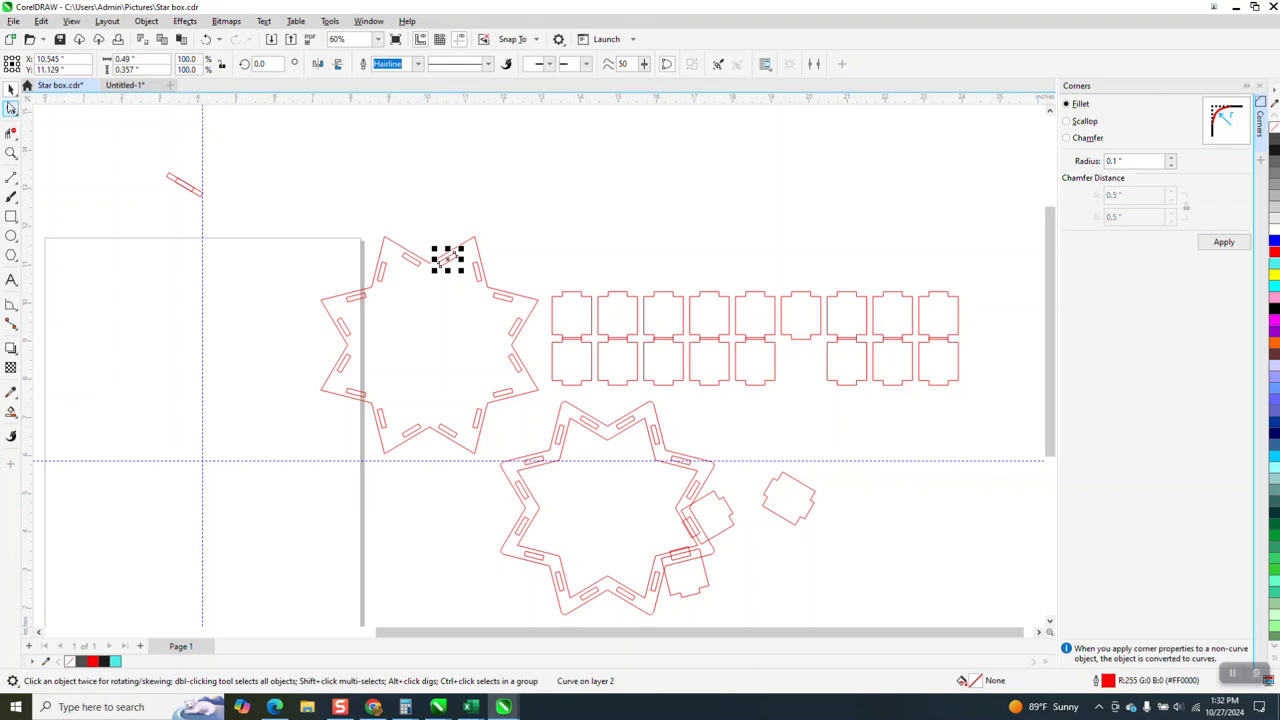
scroll(814, 385, down, 1)
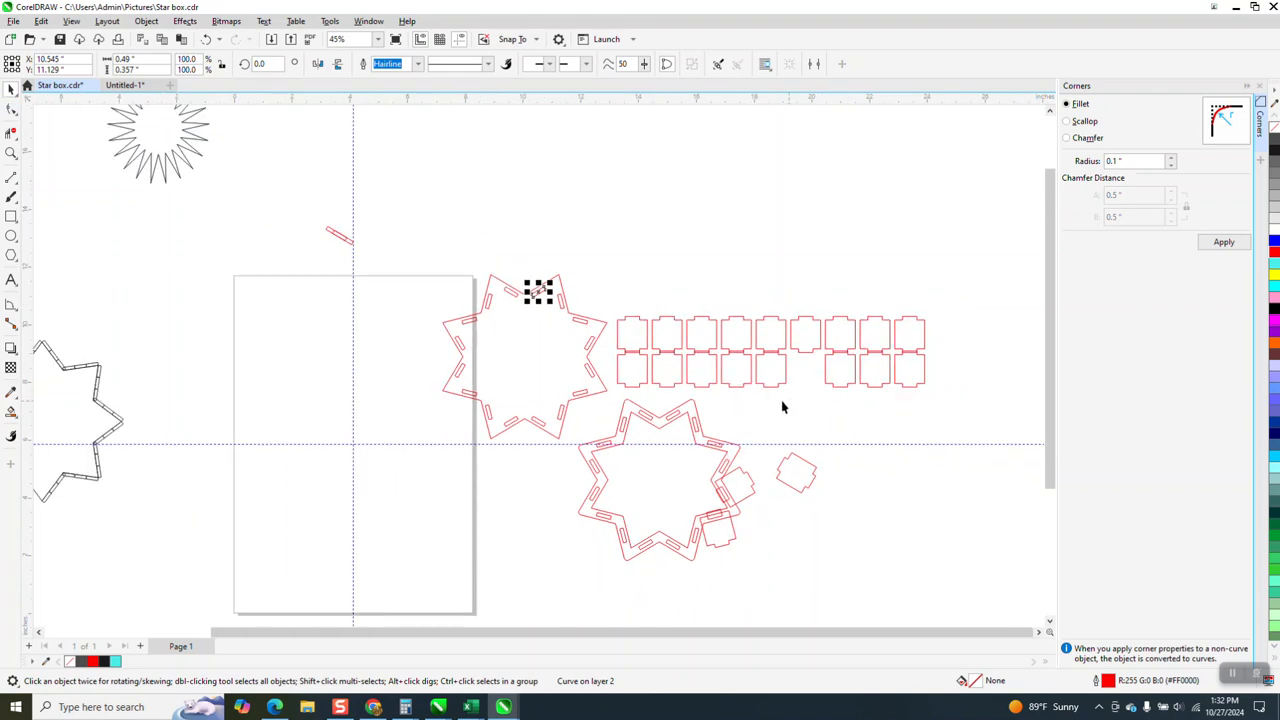
drag(538, 292, 250, 288)
drag(785, 462, 271, 290)
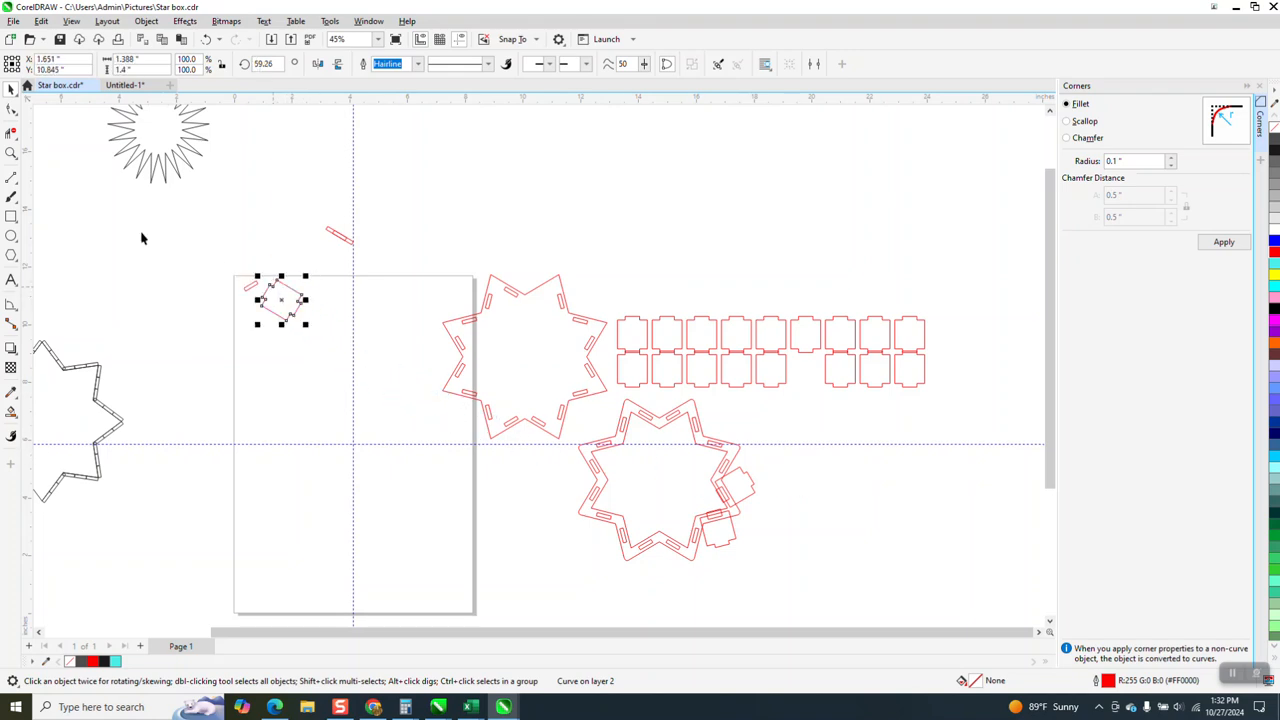
- Draw a rectangle about 0.9 by 0.52 inch around the loose slot in the page's upper-left corner
click(10, 152)
drag(208, 265, 338, 345)
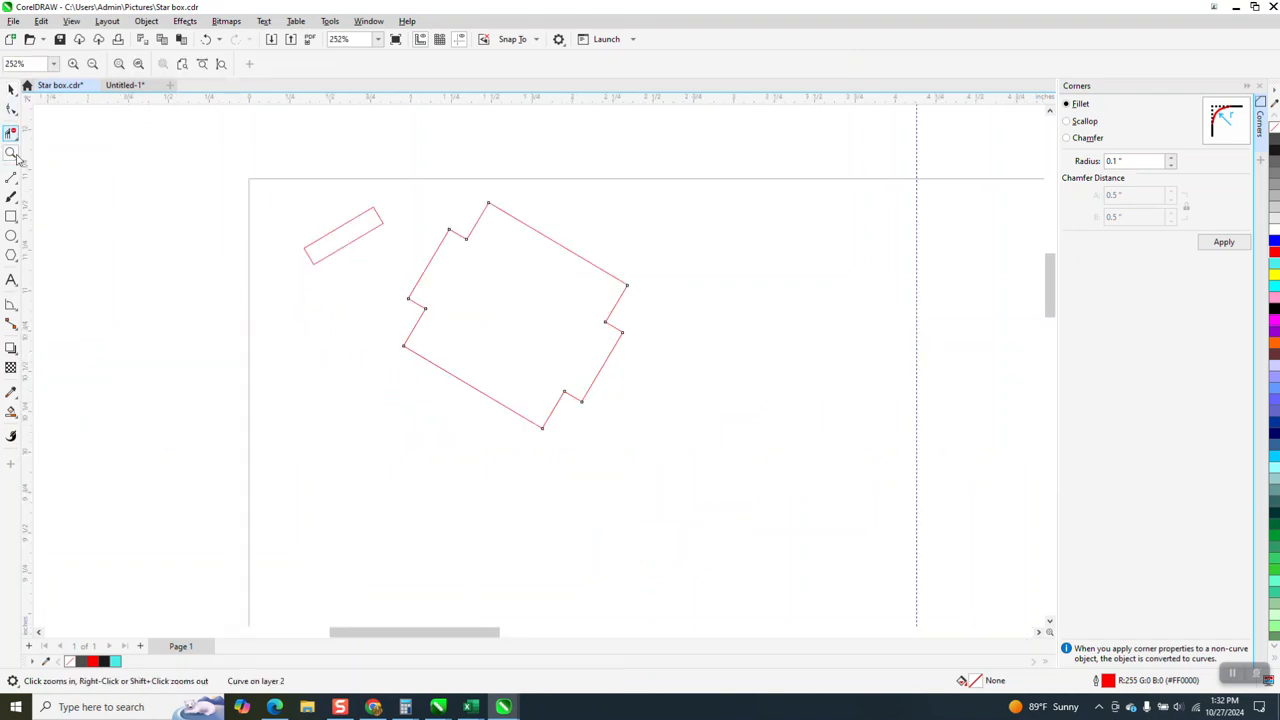
click(11, 216)
mouse_move(264, 196)
mouse_down()
mouse_move(323, 266)
mouse_move(410, 281)
mouse_up()
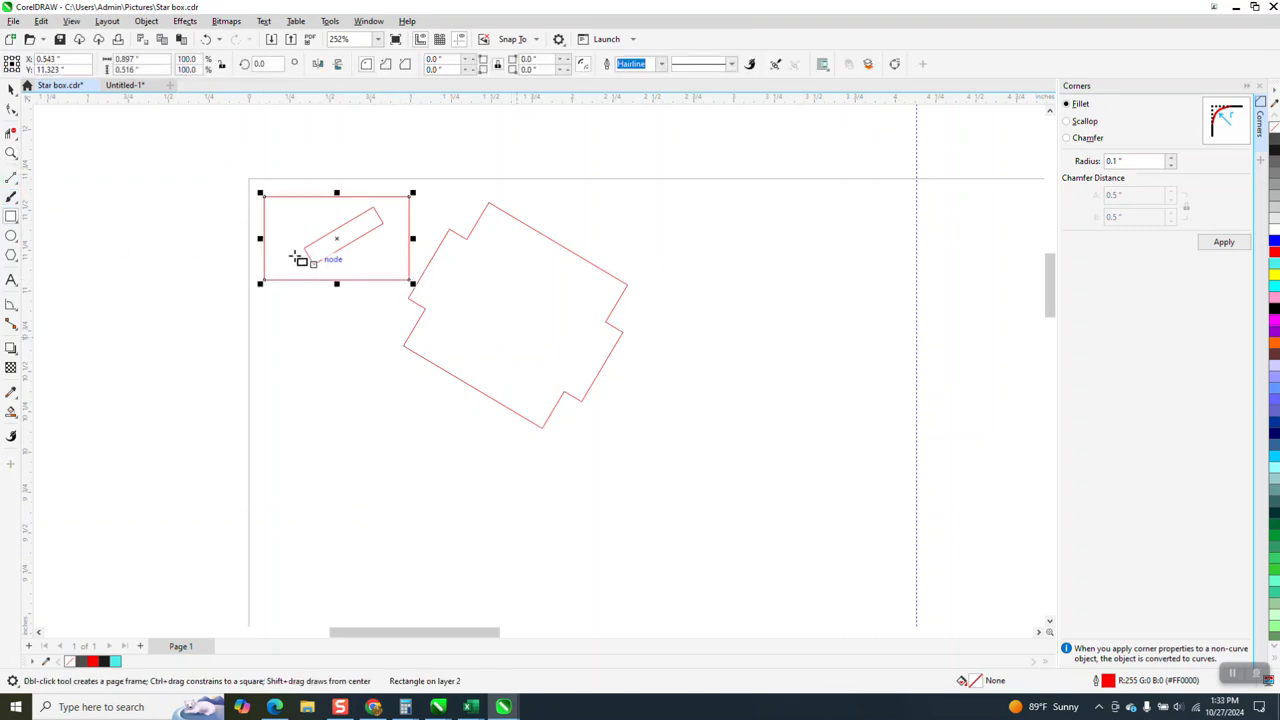
scroll(284, 318, down, 2)
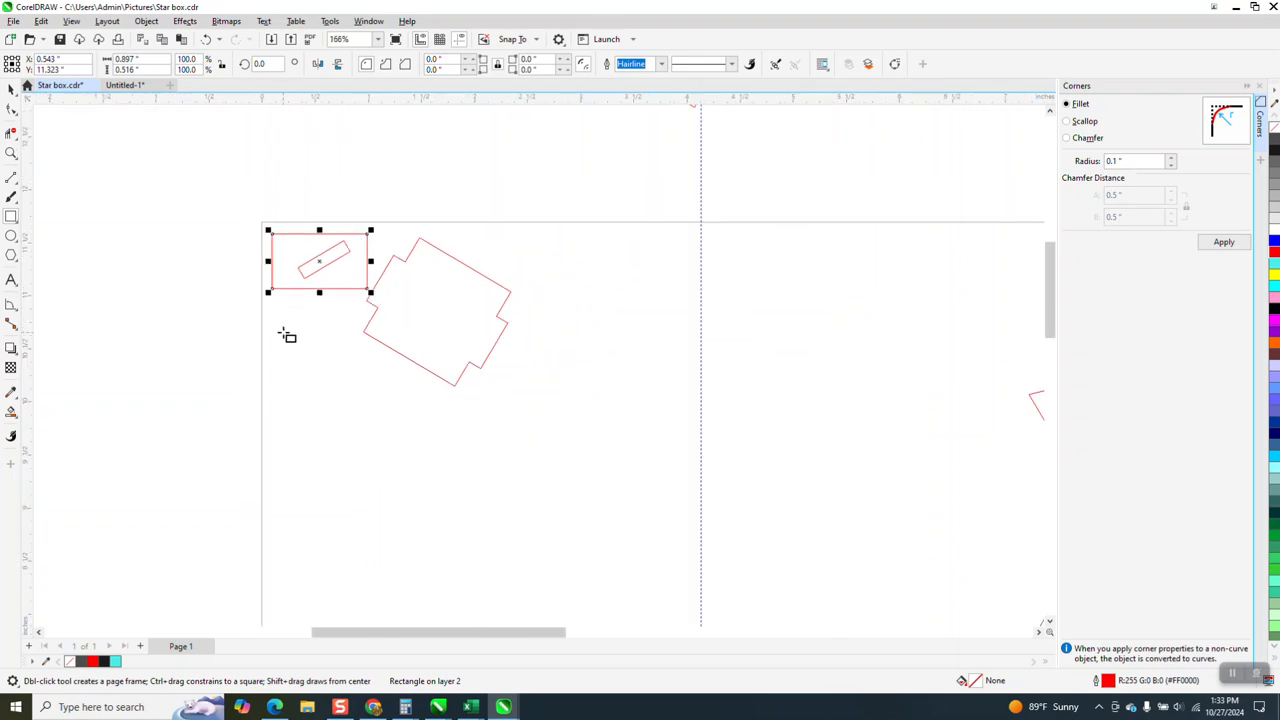